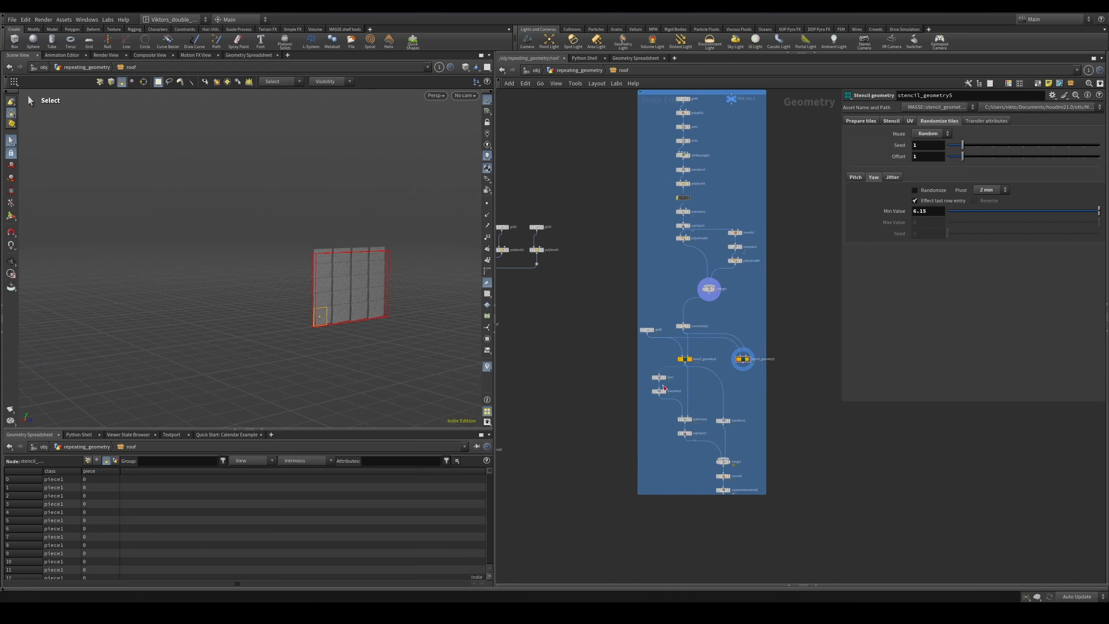
# - Display the stencil_geometry5 output and examine its tiled roof surface up close in wireframe and shaded mode
pyautogui.click(590, 305)
pyautogui.press('r')
pyautogui.moveTo(749, 318); pyautogui.dragTo(740, 407)
pyautogui.press('r')
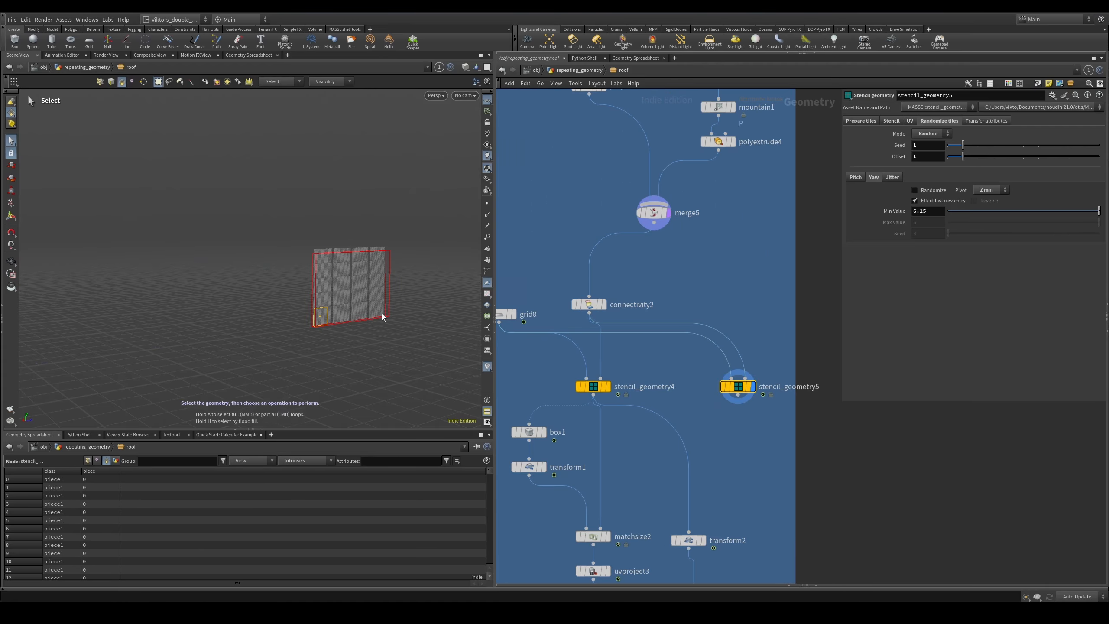
pyautogui.hotkey('space', 'f')
pyautogui.press('w')
pyautogui.moveTo(287, 282)
pyautogui.keyDown('alt'); pyautogui.mouseDown()
pyautogui.moveTo(451, 278)
pyautogui.moveTo(340, 288)
pyautogui.moveTo(310, 312)
pyautogui.moveTo(321, 300)
pyautogui.moveTo(351, 310)
pyautogui.moveTo(368, 250)
pyautogui.mouseUp(); pyautogui.keyUp('alt')
pyautogui.press('w')
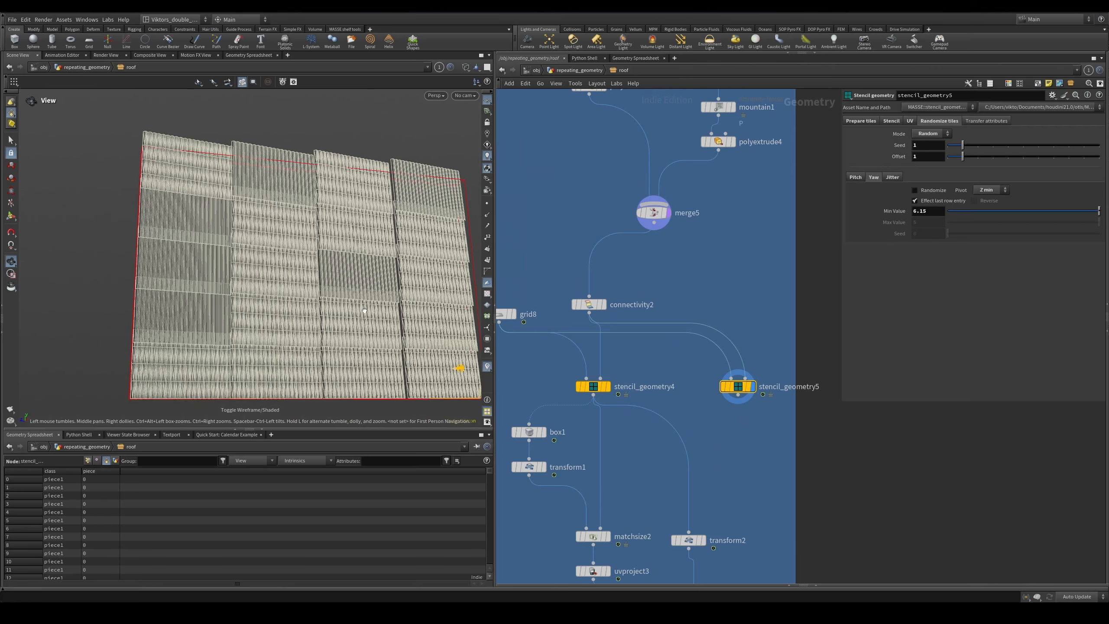
pyautogui.click(593, 386)
pyautogui.press('r')
pyautogui.click(738, 387)
pyautogui.press('r')
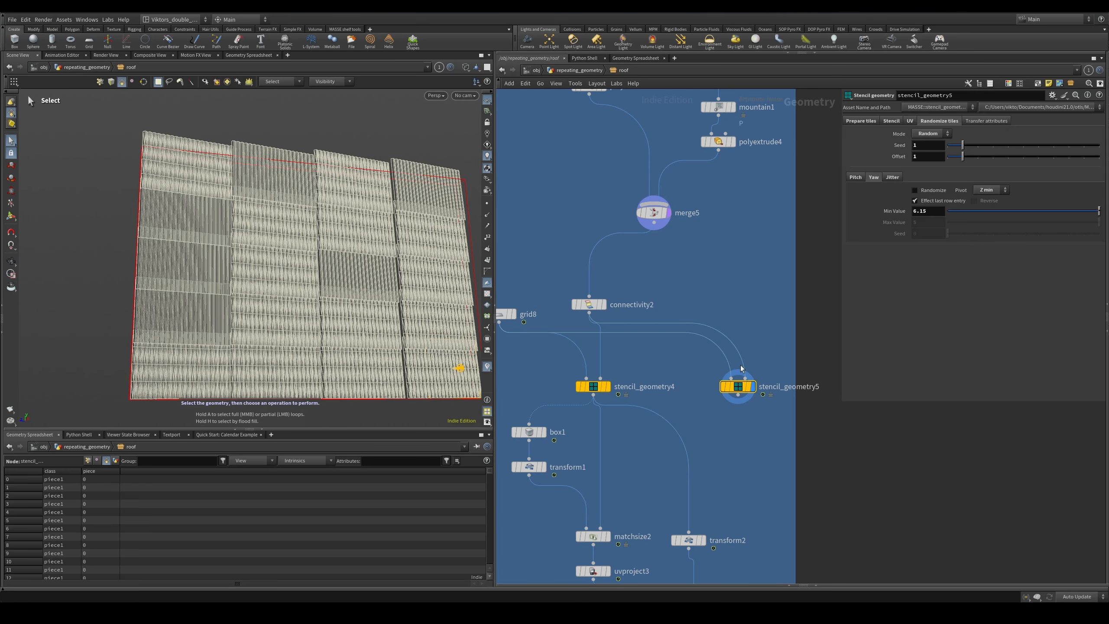
# - Reset the Yaw minimum value of stencil_geometry5 to 0
pyautogui.keyDown('ctrl'); pyautogui.middleClick(926, 213); pyautogui.keyUp('ctrl')
pyautogui.press('w')
pyautogui.keyDown('alt'); pyautogui.moveTo(336, 322); pyautogui.dragTo(232, 289); pyautogui.keyUp('alt')
pyautogui.scroll(5, 230, 302)
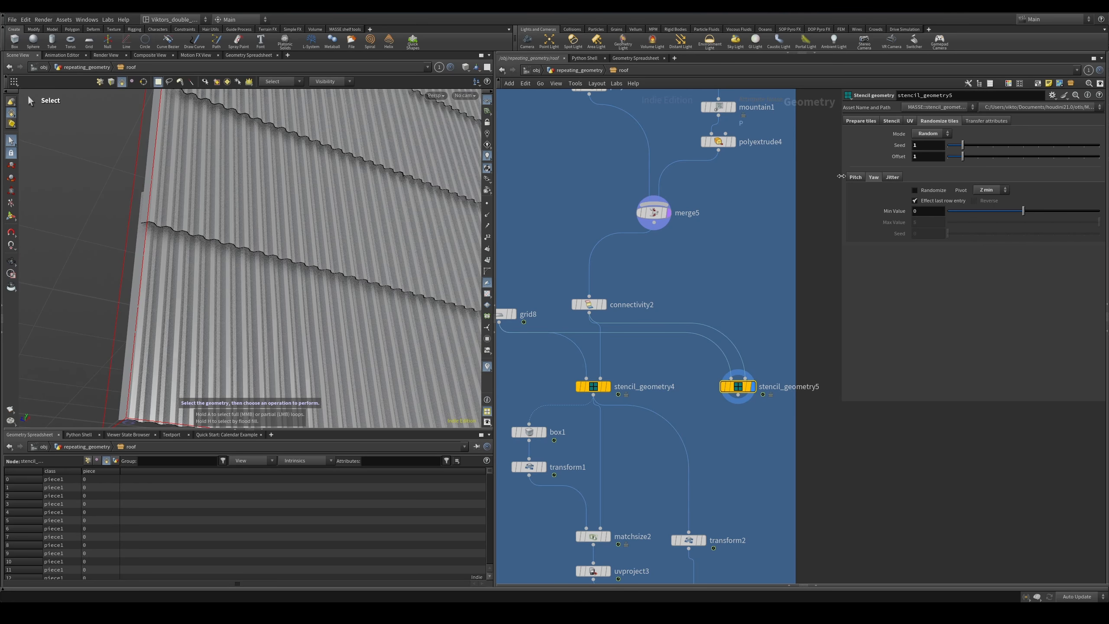
# - Show the Pitch randomization settings and examine how the roof sheet rows overlap along the edge, in shaded and wireframe display
pyautogui.click(873, 177)
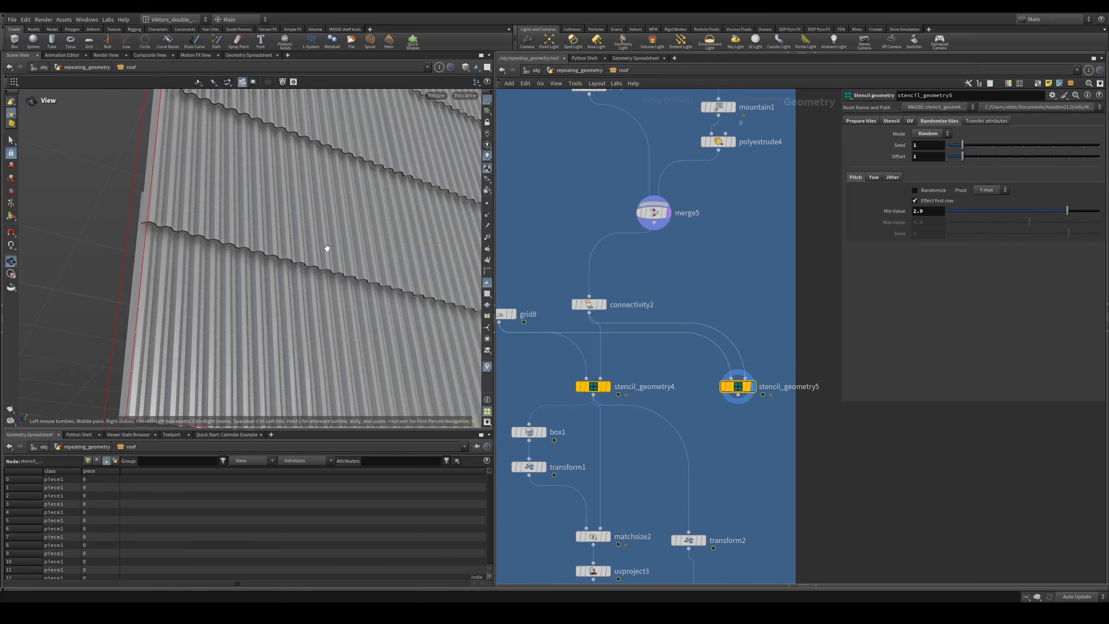
pyautogui.moveTo(326, 248)
pyautogui.keyDown('alt'); pyautogui.mouseDown()
pyautogui.moveTo(327, 312)
pyautogui.moveTo(235, 325)
pyautogui.moveTo(269, 335)
pyautogui.mouseUp(); pyautogui.keyUp('alt')
pyautogui.scroll(-4, 235, 325)
pyautogui.scroll(5, 267, 282)
pyautogui.press('w')
pyautogui.press('w')
pyautogui.press('s')
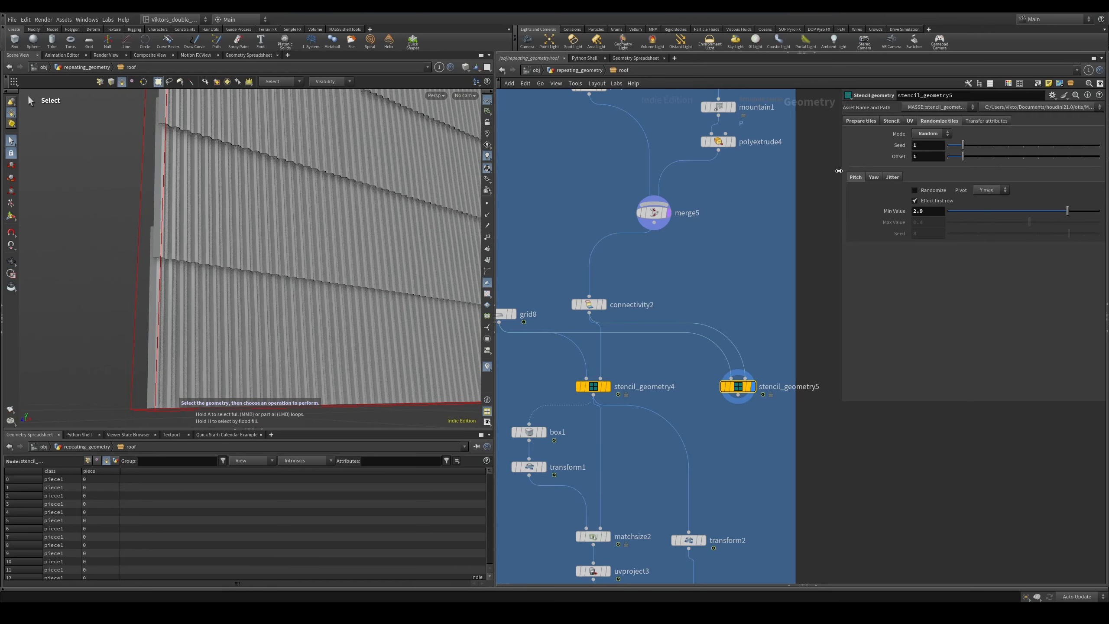
pyautogui.keyDown('alt'); pyautogui.moveTo(358, 173); pyautogui.dragTo(315, 218, button='right'); pyautogui.keyUp('alt')
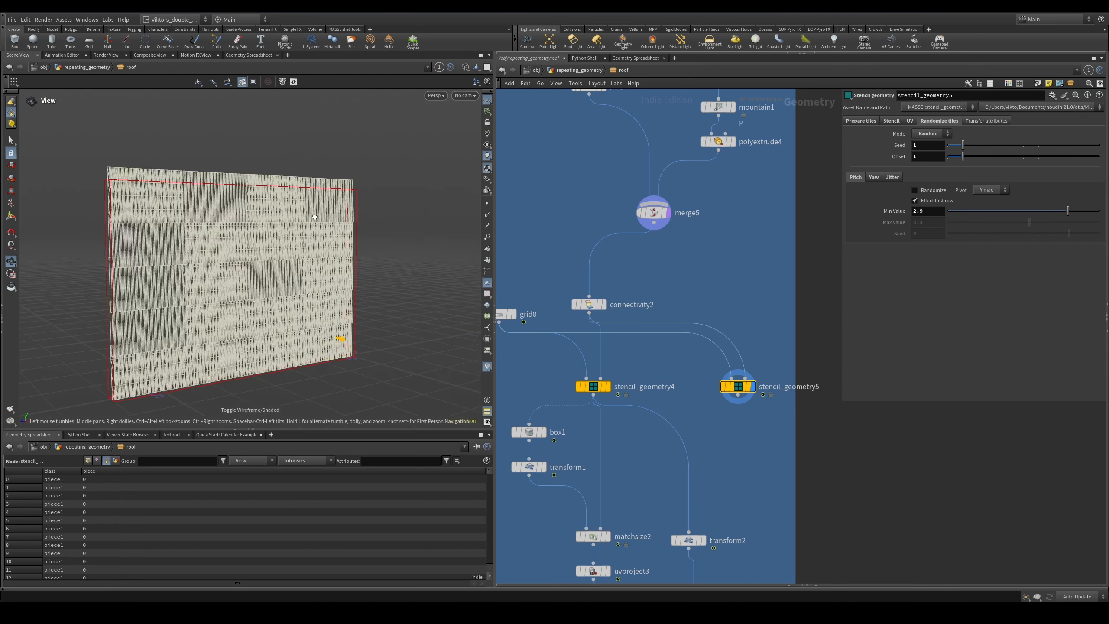
pyautogui.moveTo(314, 218)
pyautogui.keyDown('alt'); pyautogui.mouseDown()
pyautogui.moveTo(341, 230)
pyautogui.moveTo(309, 233)
pyautogui.mouseUp(); pyautogui.keyUp('alt')
pyautogui.keyDown('alt'); pyautogui.moveTo(310, 233); pyautogui.dragTo(371, 300, button='right'); pyautogui.keyUp('alt')
pyautogui.keyDown('alt'); pyautogui.moveTo(371, 301); pyautogui.dragTo(312, 293); pyautogui.keyUp('alt')
pyautogui.press('s')
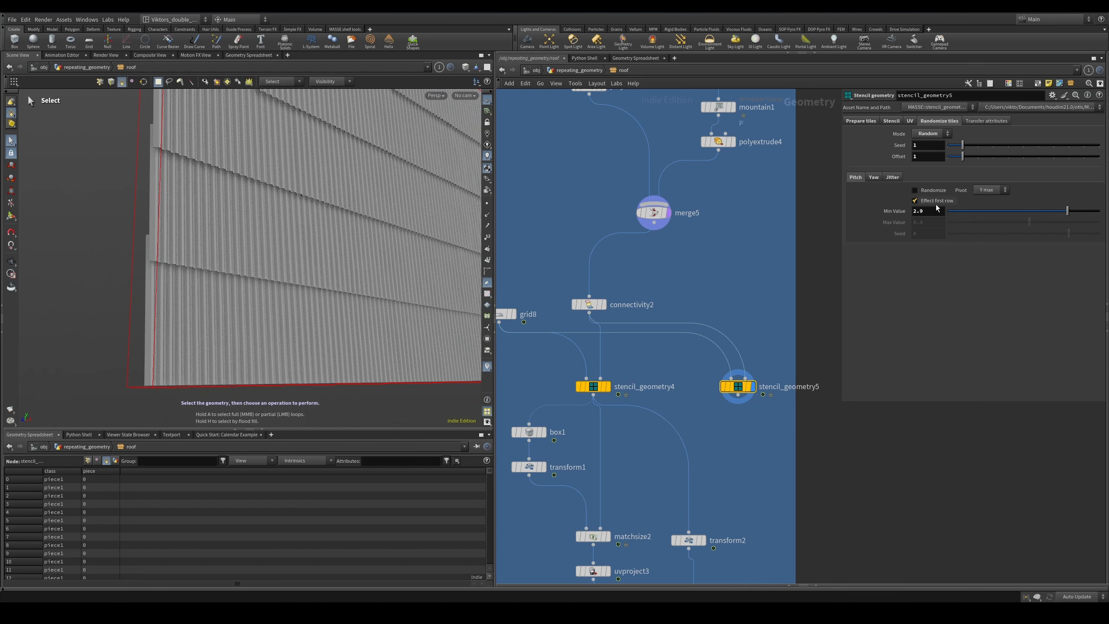
# - Set the Pitch minimum value to 9.5 and turn off Effect first row
pyautogui.middleClick(943, 214)
pyautogui.moveTo(972, 214); pyautogui.dragTo(1100, 213)
pyautogui.moveTo(923, 213); pyautogui.dragTo(1108, 221, button='middle')
pyautogui.moveTo(296, 244)
pyautogui.keyDown('alt'); pyautogui.mouseDown()
pyautogui.moveTo(193, 295)
pyautogui.moveTo(317, 280)
pyautogui.moveTo(272, 223)
pyautogui.moveTo(112, 247)
pyautogui.moveTo(311, 221)
pyautogui.moveTo(306, 244)
pyautogui.mouseUp(); pyautogui.keyUp('alt')
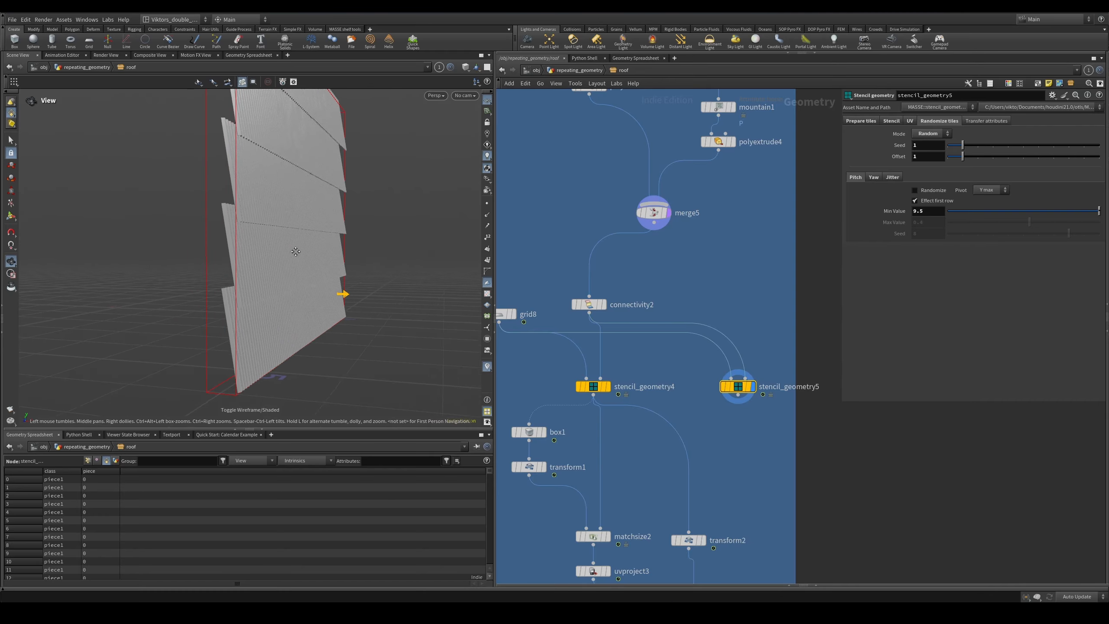
pyautogui.press('s')
pyautogui.keyDown('alt'); pyautogui.moveTo(261, 171); pyautogui.dragTo(408, 262); pyautogui.keyUp('alt')
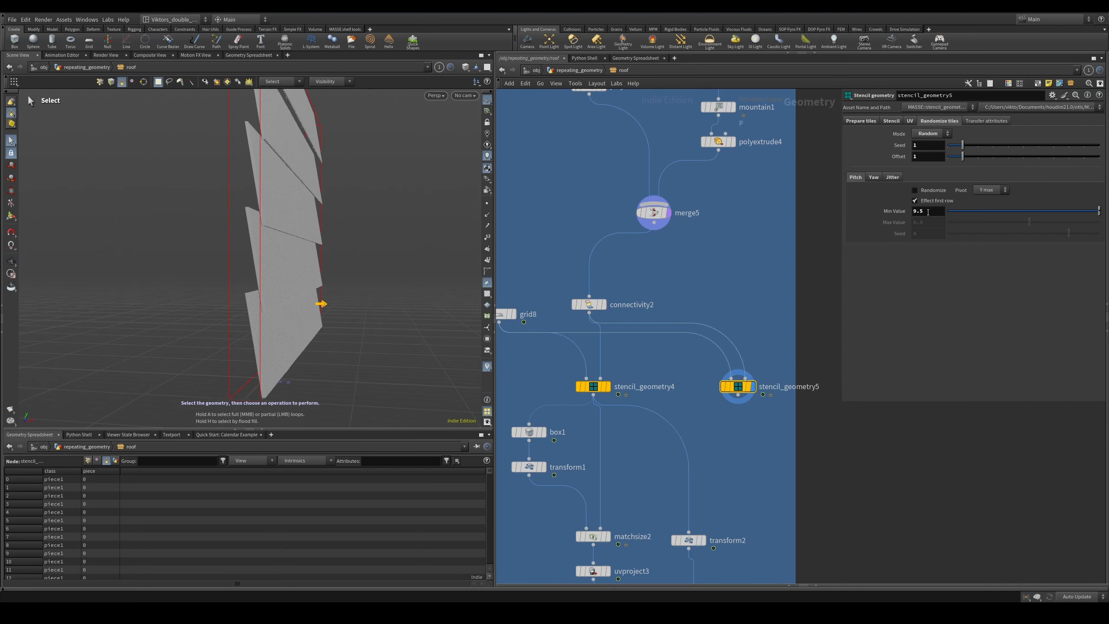
pyautogui.keyDown('alt'); pyautogui.moveTo(336, 294); pyautogui.dragTo(280, 258); pyautogui.keyUp('alt')
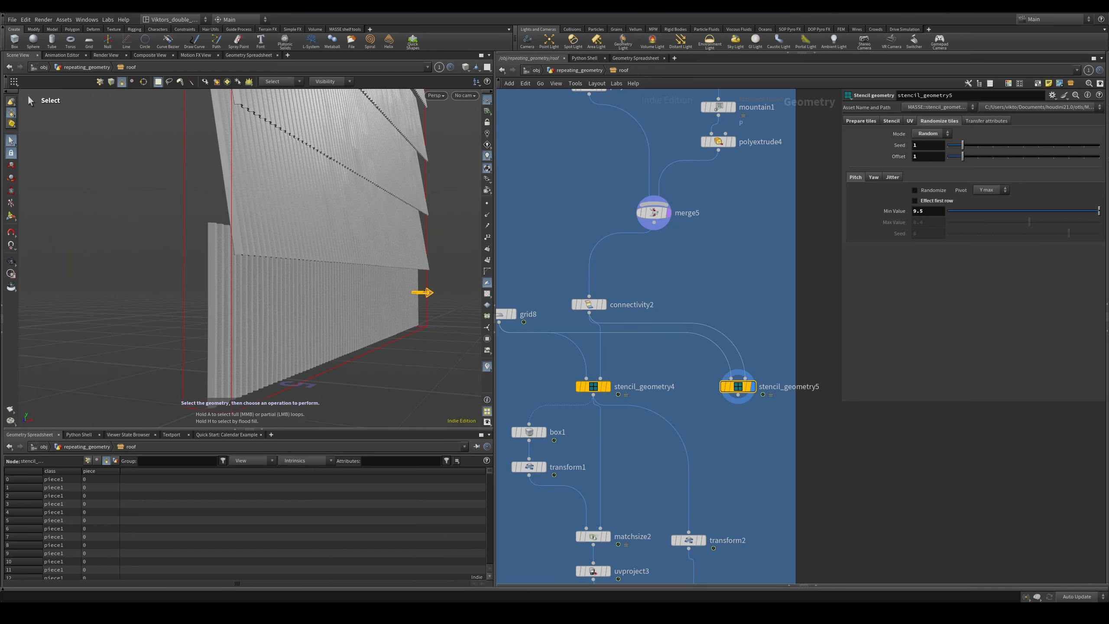
# - Switch to Unreal Editor and examine the corrugated roof edges and overlapping sheets on the house
pyautogui.moveTo(415, 611)
pyautogui.click(414, 568)
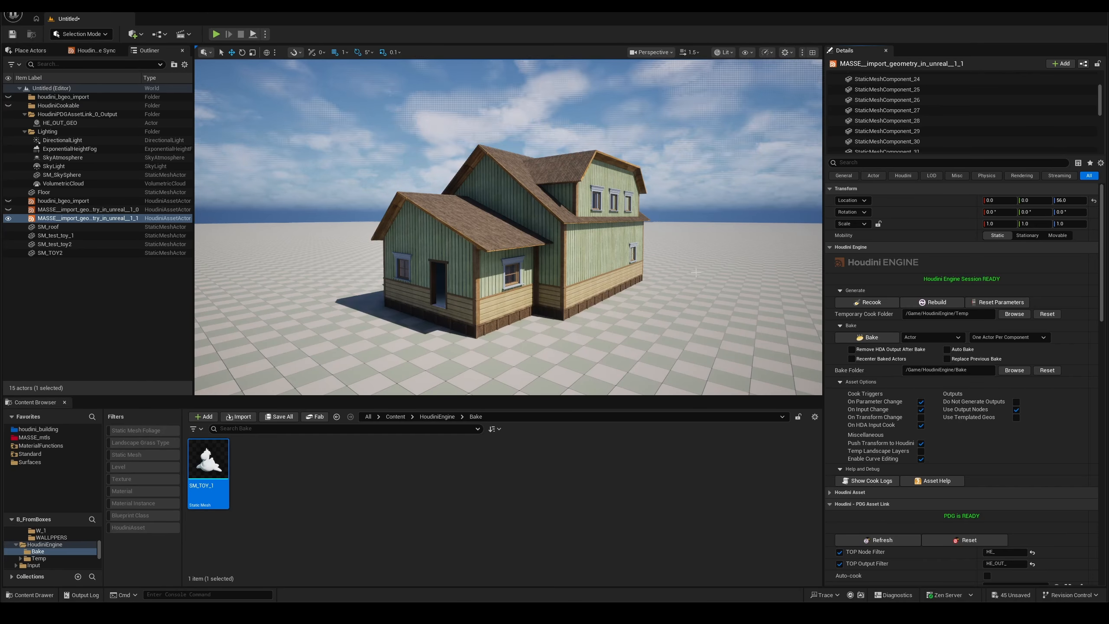
pyautogui.press('w')
pyautogui.moveTo(508, 227); pyautogui.dragTo(456, 208, button='right')
pyautogui.scroll(-3, 555, 249)
pyautogui.press('s')
pyautogui.scroll(-2, 567, 218)
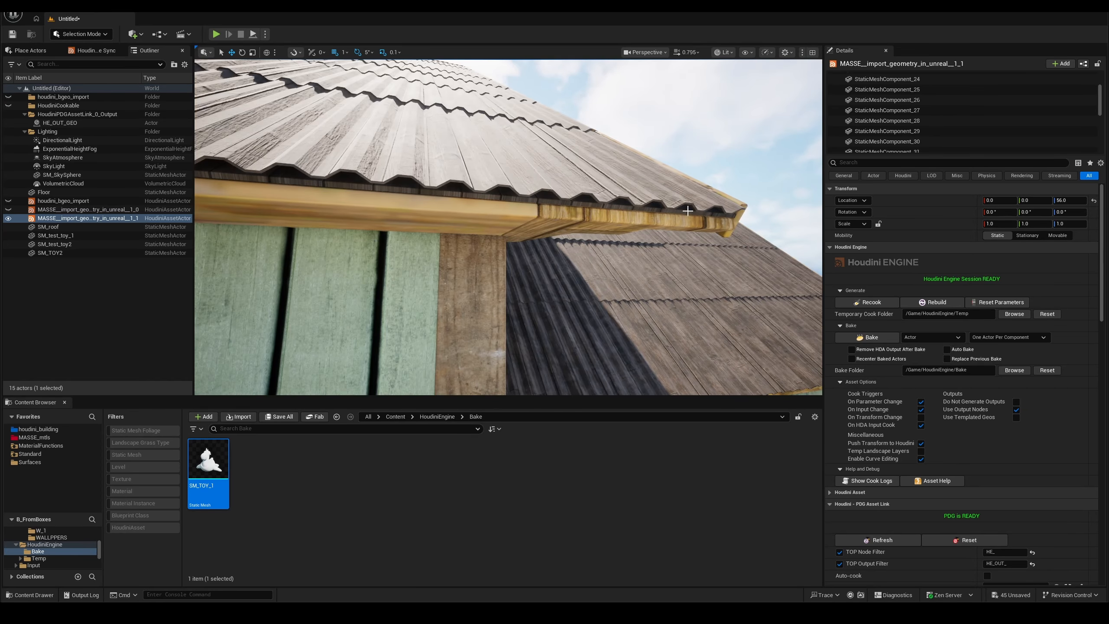
pyautogui.moveTo(687, 210); pyautogui.dragTo(688, 210, button='right')
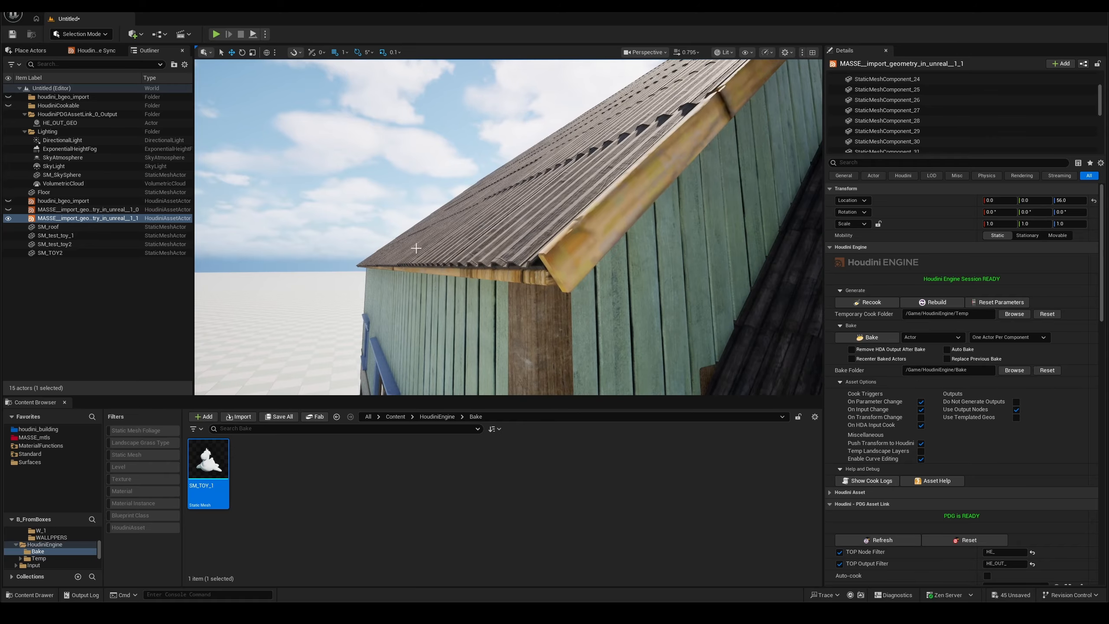
pyautogui.moveTo(580, 308); pyautogui.dragTo(503, 312, button='right')
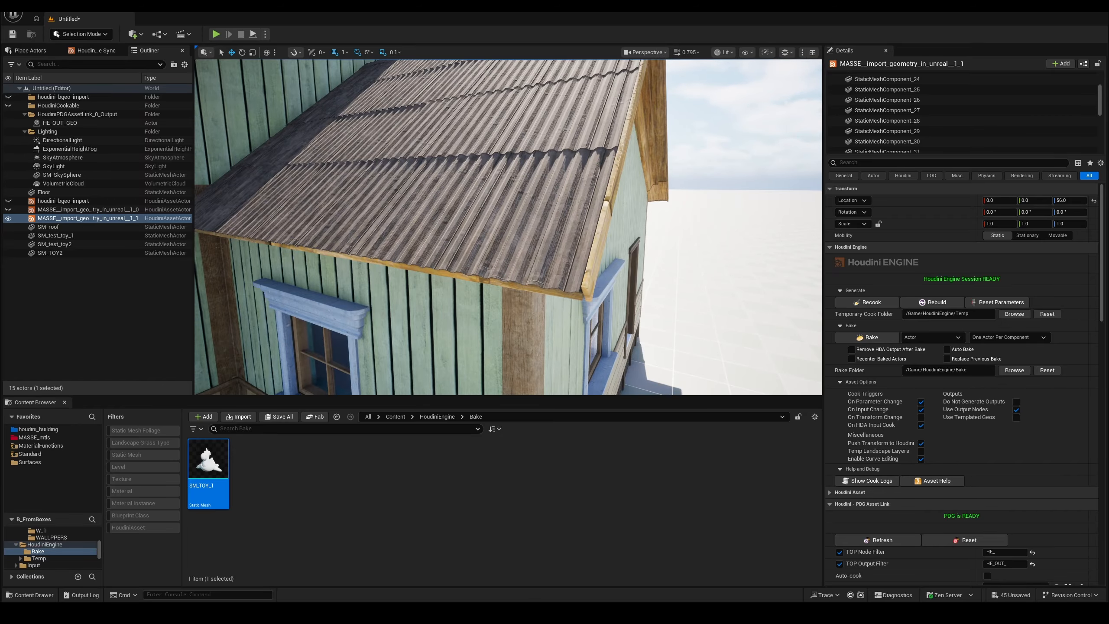
# - Switch back to Houdini and show the Yaw randomization settings of stencil_geometry5
pyautogui.moveTo(529, 614)
pyautogui.click(530, 576)
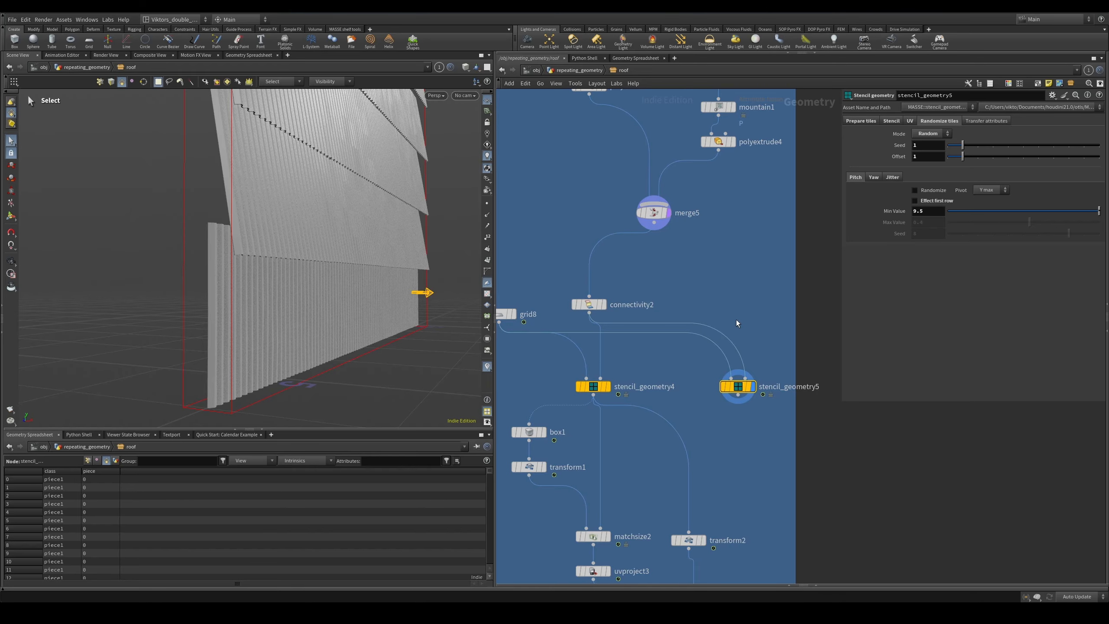
pyautogui.moveTo(737, 320); pyautogui.dragTo(721, 300, button='middle')
pyautogui.click(873, 176)
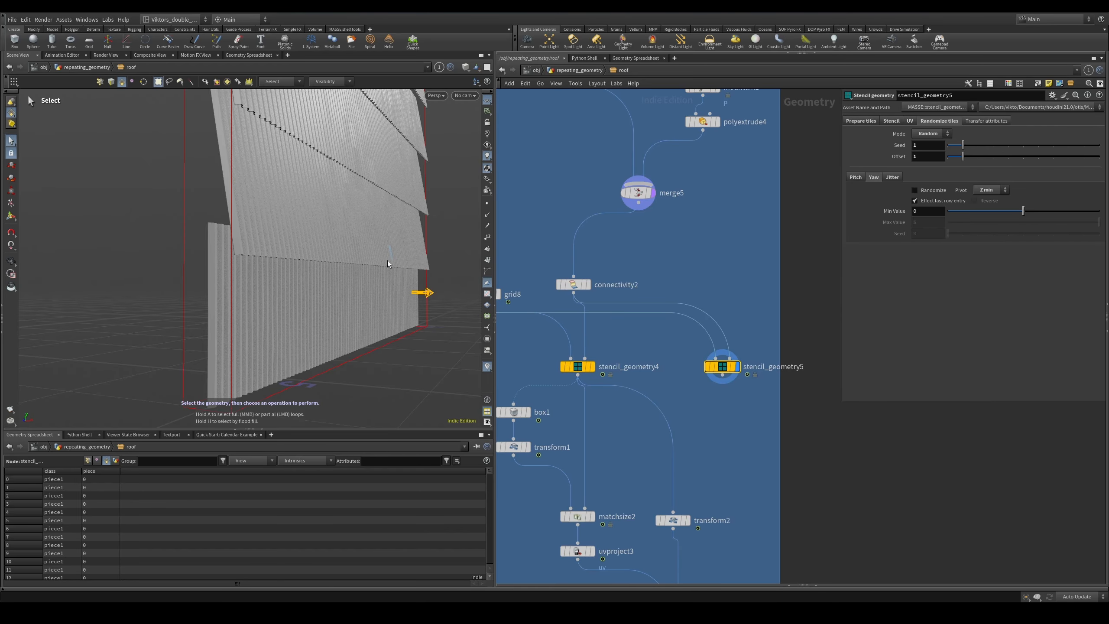
# - Examine the roof's tile columns from several angles in shaded and wireframe display
pyautogui.press('Escape')
pyautogui.moveTo(336, 243); pyautogui.dragTo(228, 278)
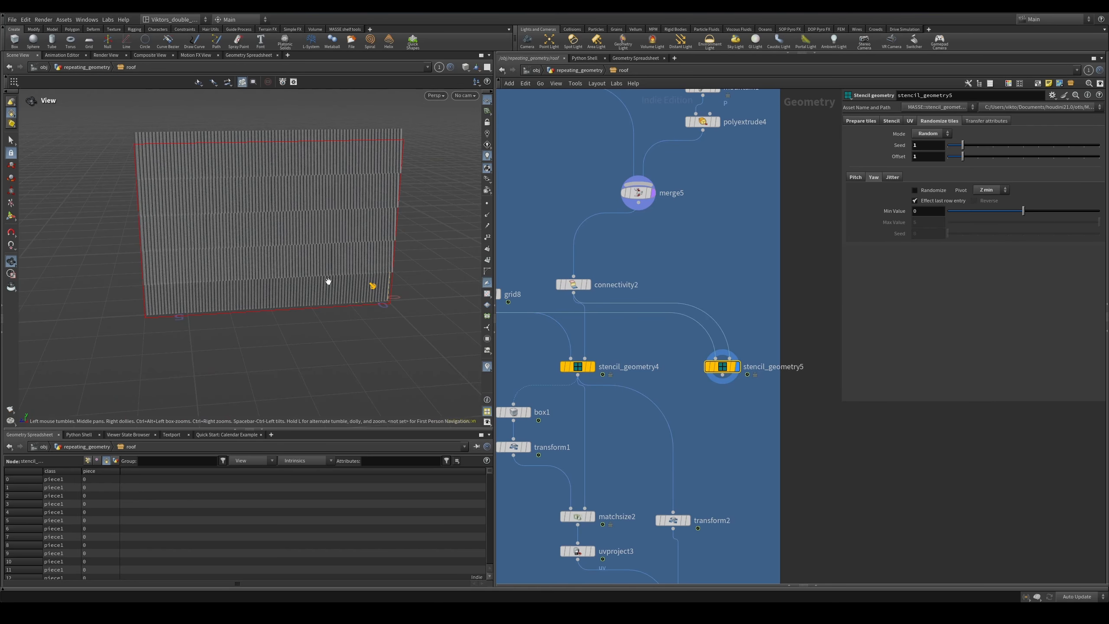
pyautogui.moveTo(329, 280)
pyautogui.mouseDown(button='right')
pyautogui.moveTo(349, 196)
pyautogui.moveTo(336, 264)
pyautogui.mouseUp(button='right')
pyautogui.moveTo(336, 263)
pyautogui.mouseDown()
pyautogui.moveTo(341, 251)
pyautogui.moveTo(329, 258)
pyautogui.mouseUp()
pyautogui.press('s')
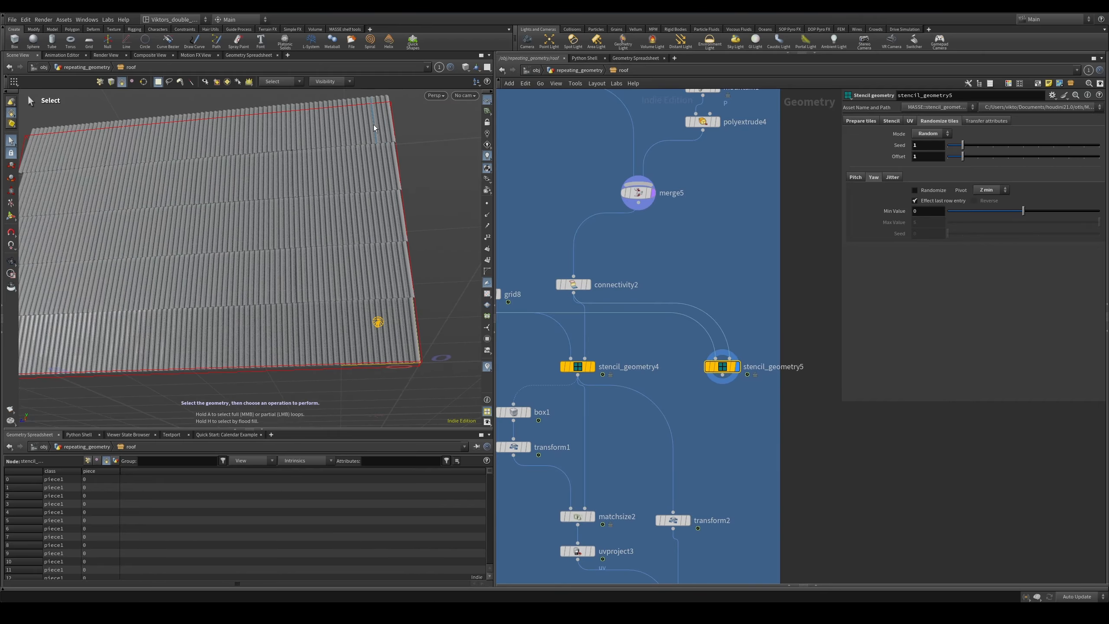
pyautogui.press('Escape')
pyautogui.scroll(-5, 366, 125)
pyautogui.moveTo(366, 125); pyautogui.dragTo(374, 160)
pyautogui.hotkey('shift', 'w')
pyautogui.hotkey('shift', 'w')
pyautogui.moveTo(374, 160); pyautogui.dragTo(374, 250, button='middle')
pyautogui.hotkey('shift', 'w')
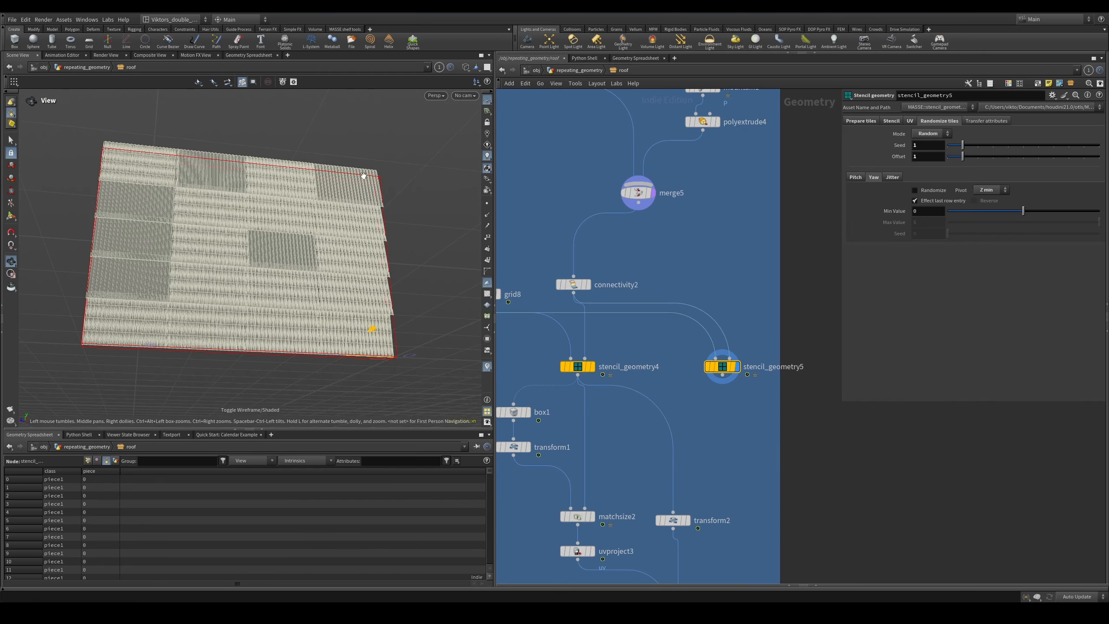
pyautogui.hotkey('shift', 'w')
pyautogui.moveTo(368, 193); pyautogui.dragTo(366, 197)
pyautogui.press('s')
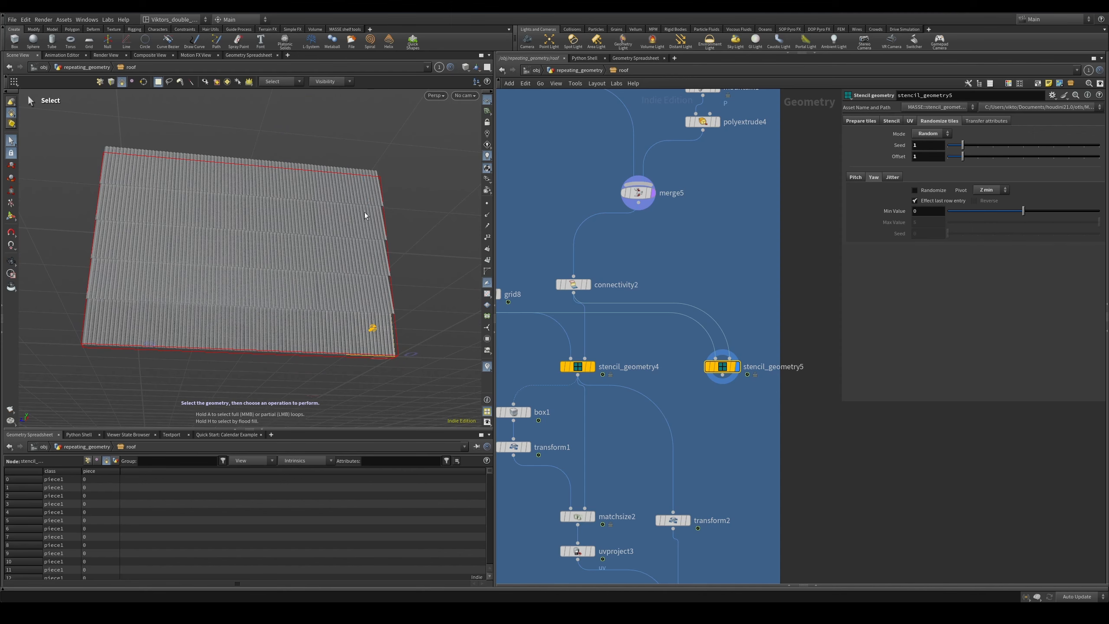
pyautogui.keyDown('alt'); pyautogui.moveTo(320, 318); pyautogui.dragTo(317, 302); pyautogui.keyUp('alt')
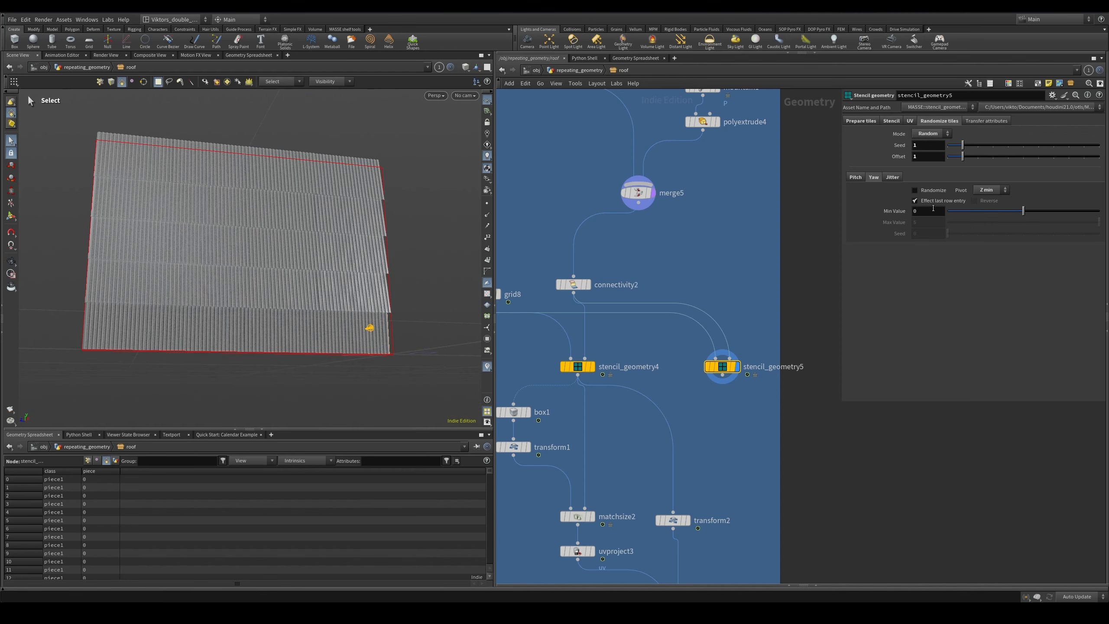
# - Set the Yaw minimum value to 5.8 and turn off Effect last row entry
pyautogui.moveTo(933, 209); pyautogui.dragTo(950, 211, button='middle')
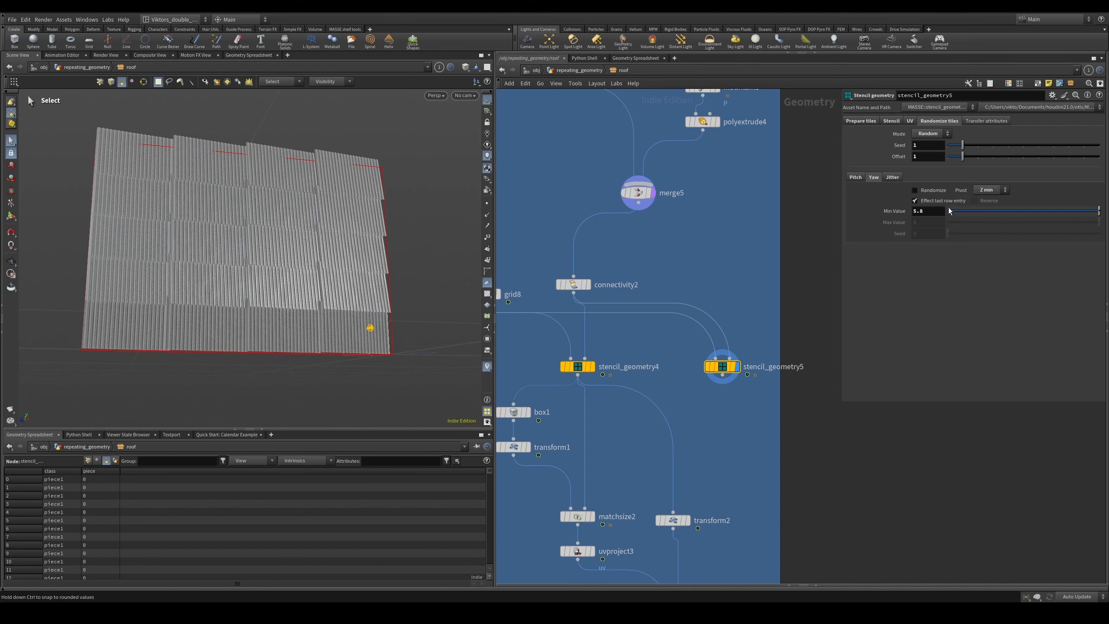
pyautogui.click(948, 201)
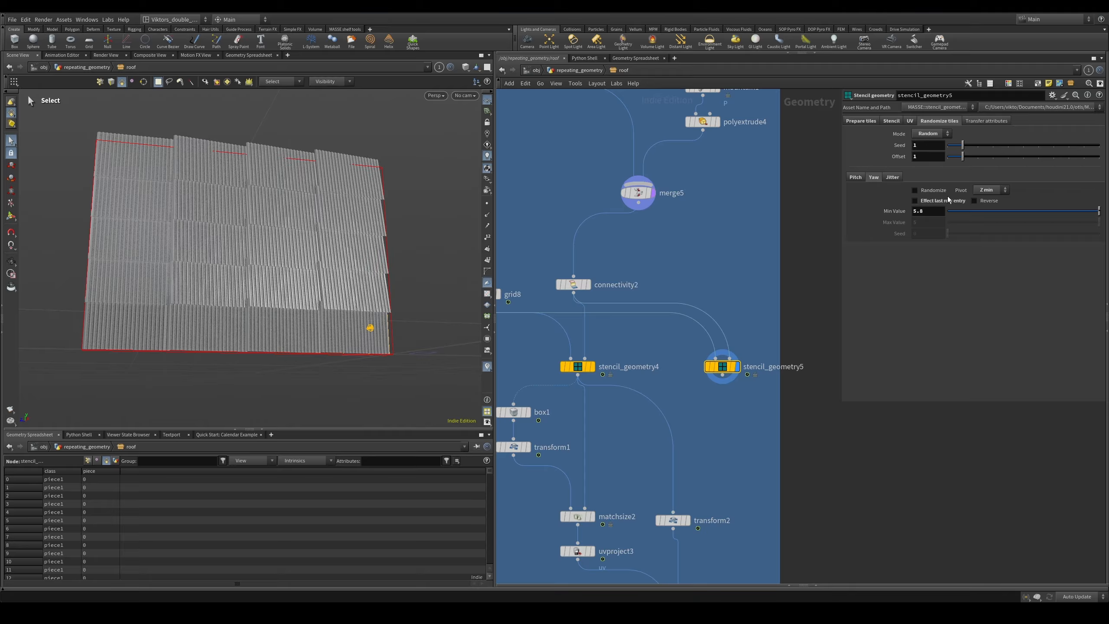
pyautogui.click(941, 202)
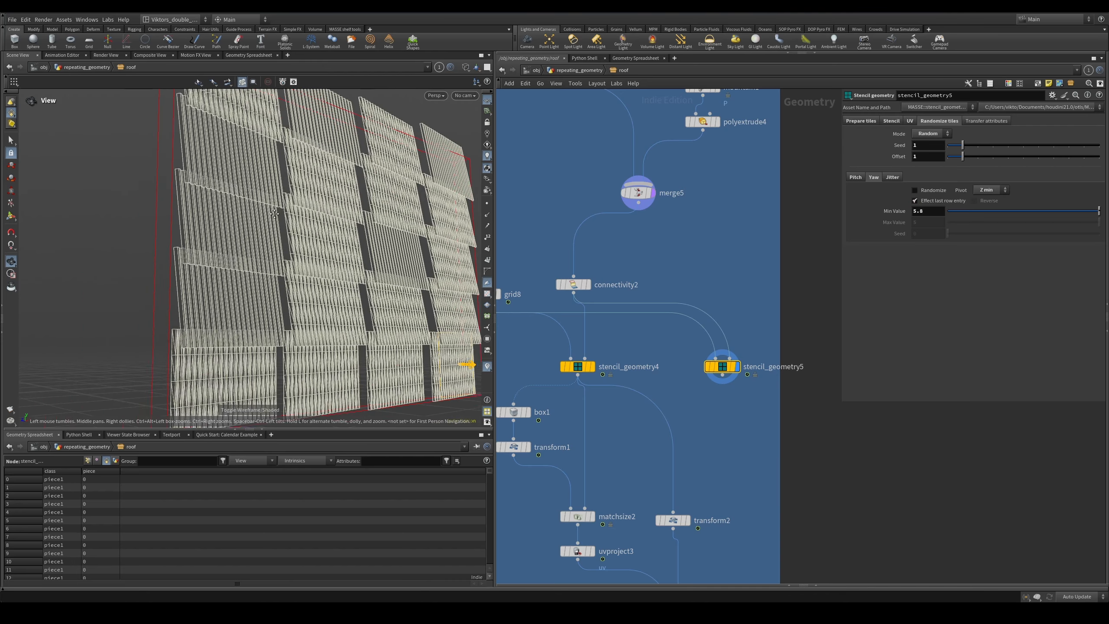
pyautogui.click(941, 202)
# - Toggle the Yaw Reverse option on and off to compare which end column of tiles is rotated
pyautogui.click(989, 202)
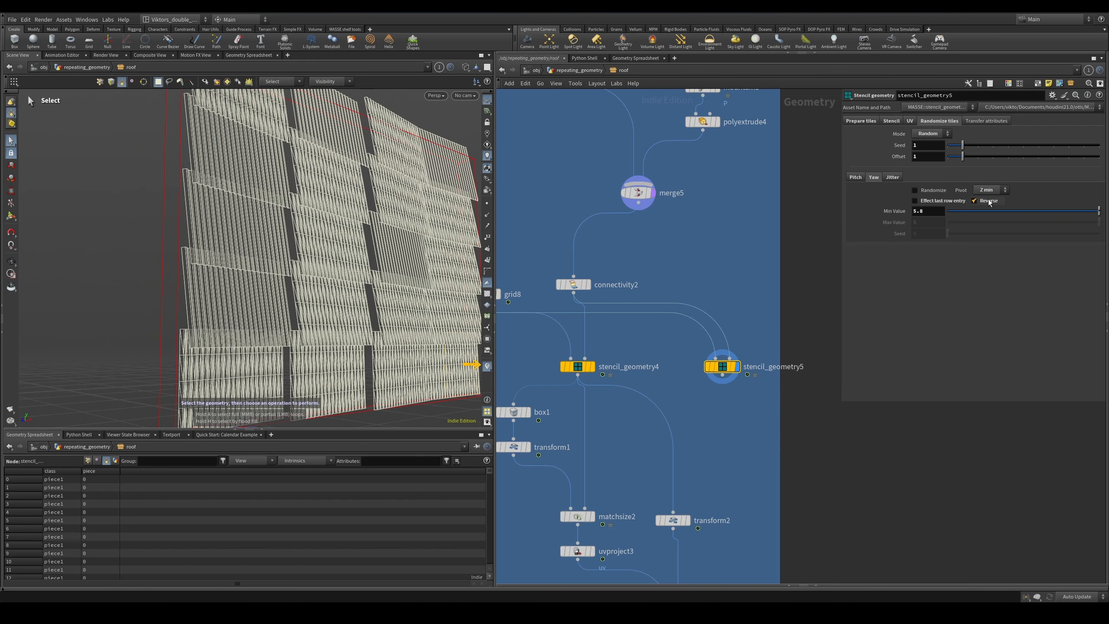
pyautogui.scroll(-5, 402, 246)
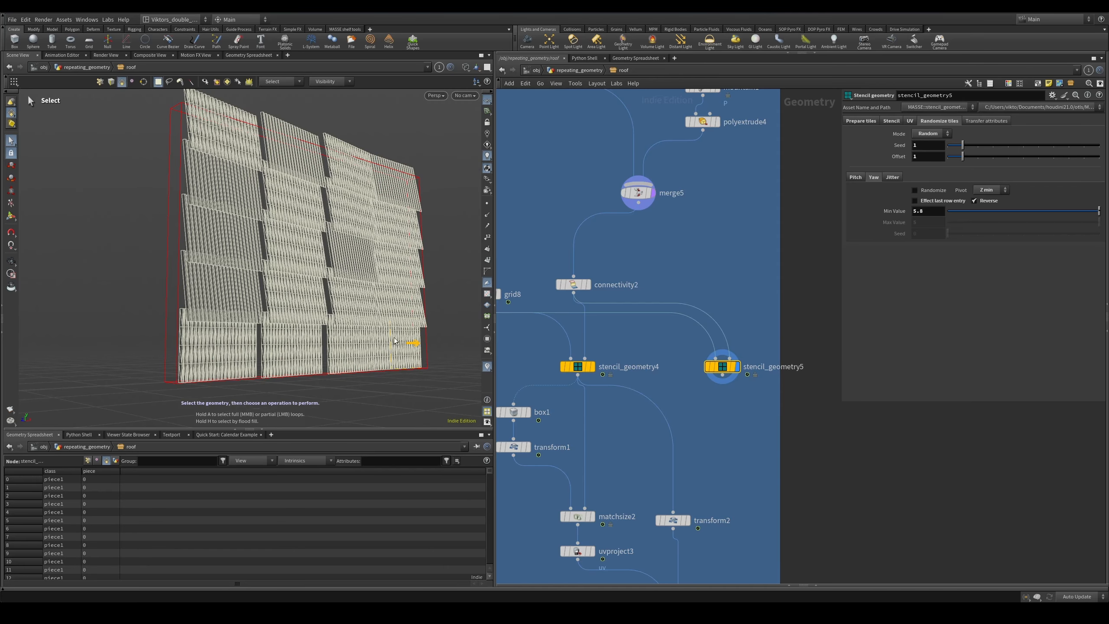
pyautogui.click(988, 203)
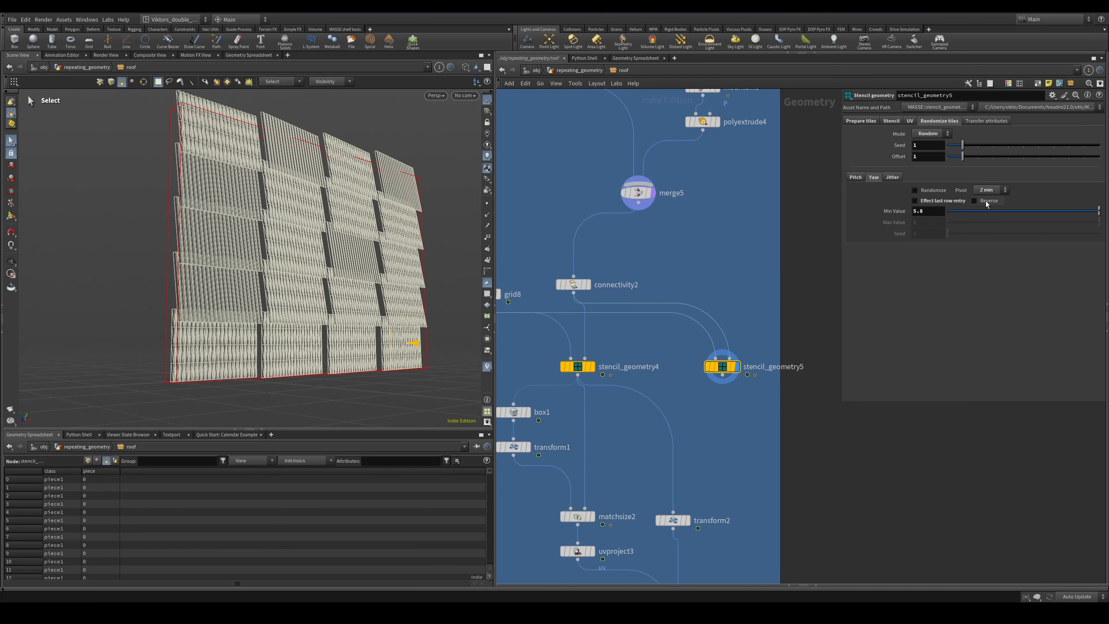
pyautogui.click(990, 205)
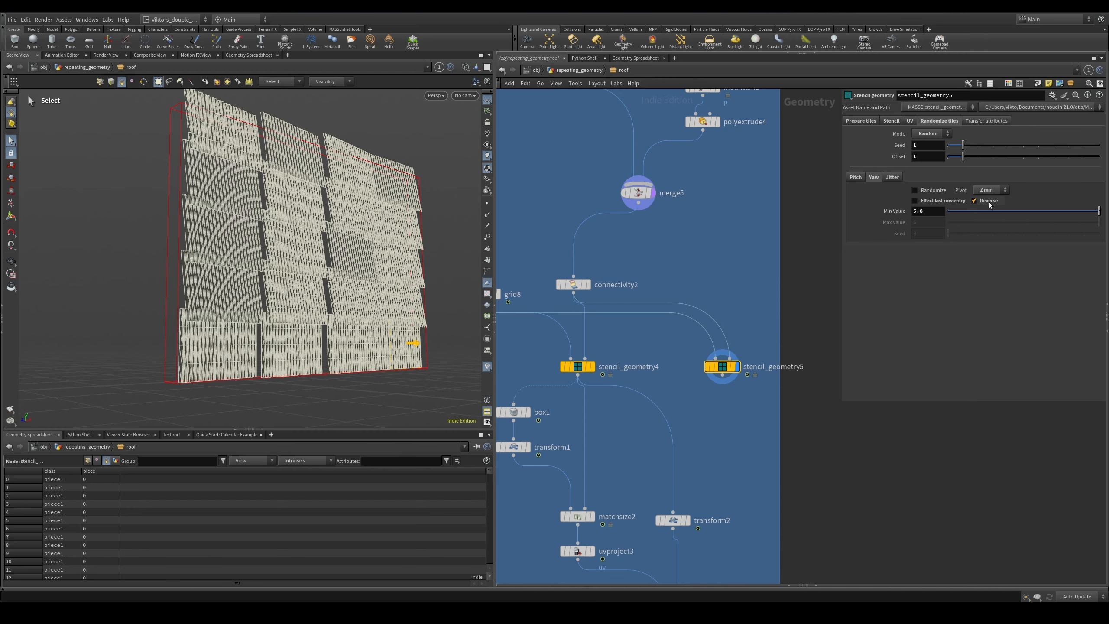
pyautogui.click(989, 205)
# - Compare the Yaw Reverse option on the shaded roof from above, and undo the latest option changes
pyautogui.keyDown('alt'); pyautogui.moveTo(286, 270); pyautogui.dragTo(271, 261, button='middle'); pyautogui.keyUp('alt')
pyautogui.hotkey('shift', 'w')
pyautogui.hotkey('shift', 'w')
pyautogui.moveTo(271, 261)
pyautogui.keyDown('alt'); pyautogui.mouseDown()
pyautogui.moveTo(342, 273)
pyautogui.moveTo(306, 305)
pyautogui.mouseUp(); pyautogui.keyUp('alt')
pyautogui.hotkey('shift', 'w')
pyautogui.hotkey('shift', 'w')
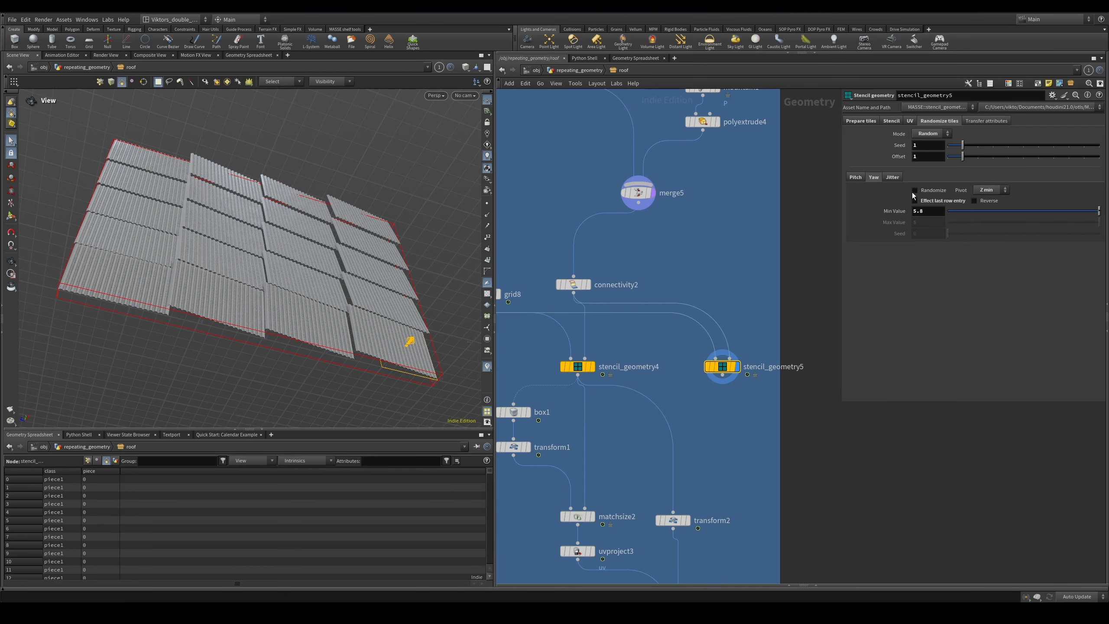
pyautogui.click(985, 203)
pyautogui.click(988, 205)
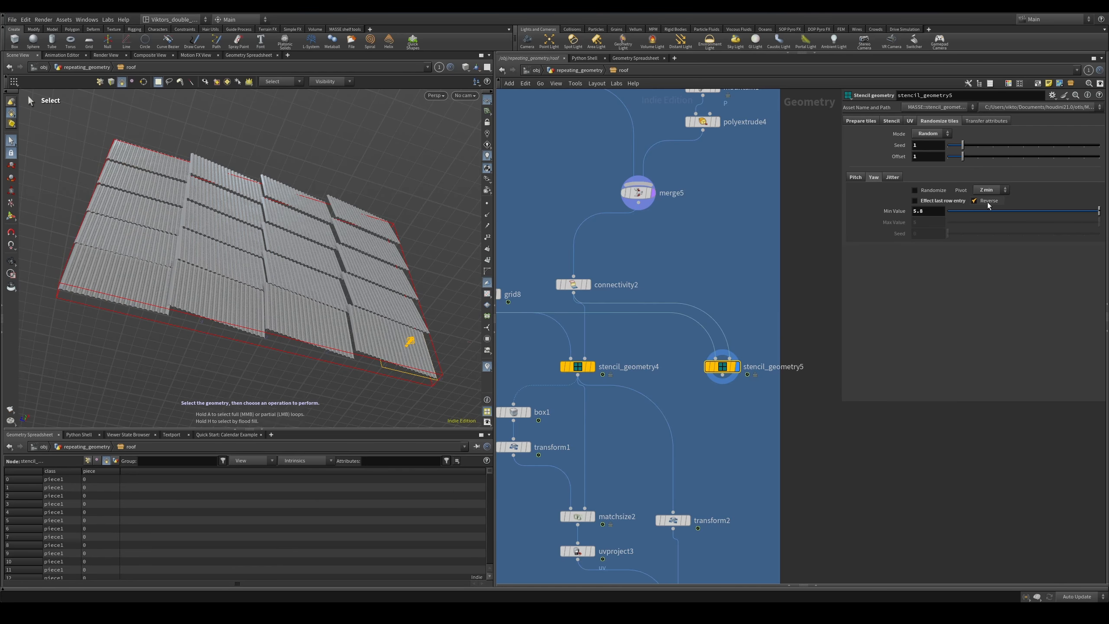
pyautogui.hotkey('ctrl', 'z')
pyautogui.hotkey('ctrl', 'z')
pyautogui.hotkey('ctrl', 'z')
# - Turn off Effect last row entry and Reverse in the Yaw settings, after reviewing the Pitch settings
pyautogui.click(856, 176)
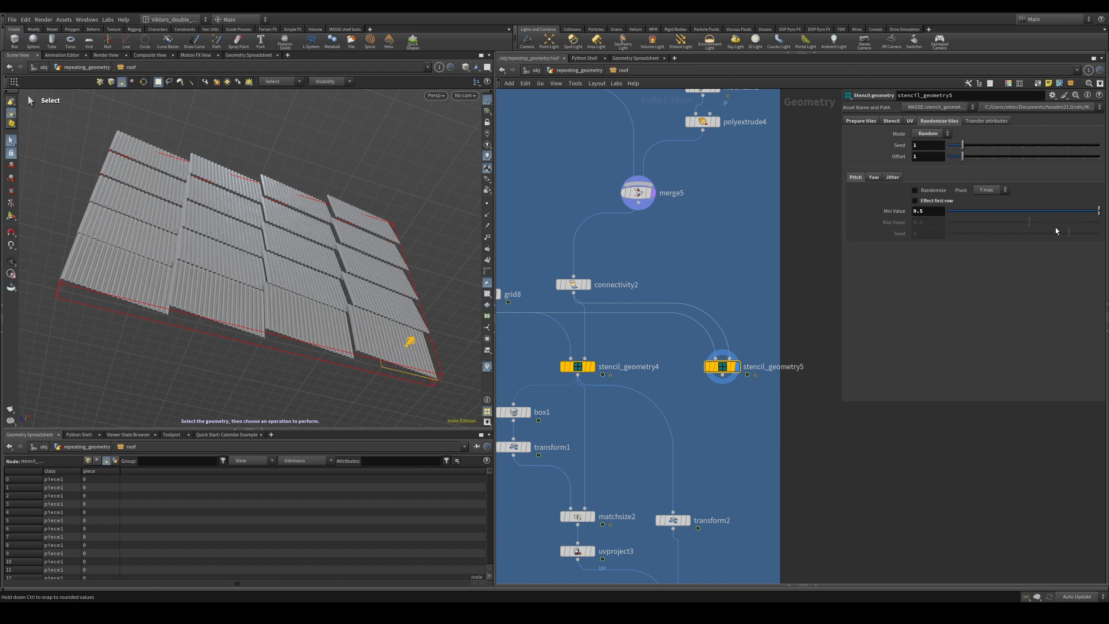
pyautogui.click(873, 179)
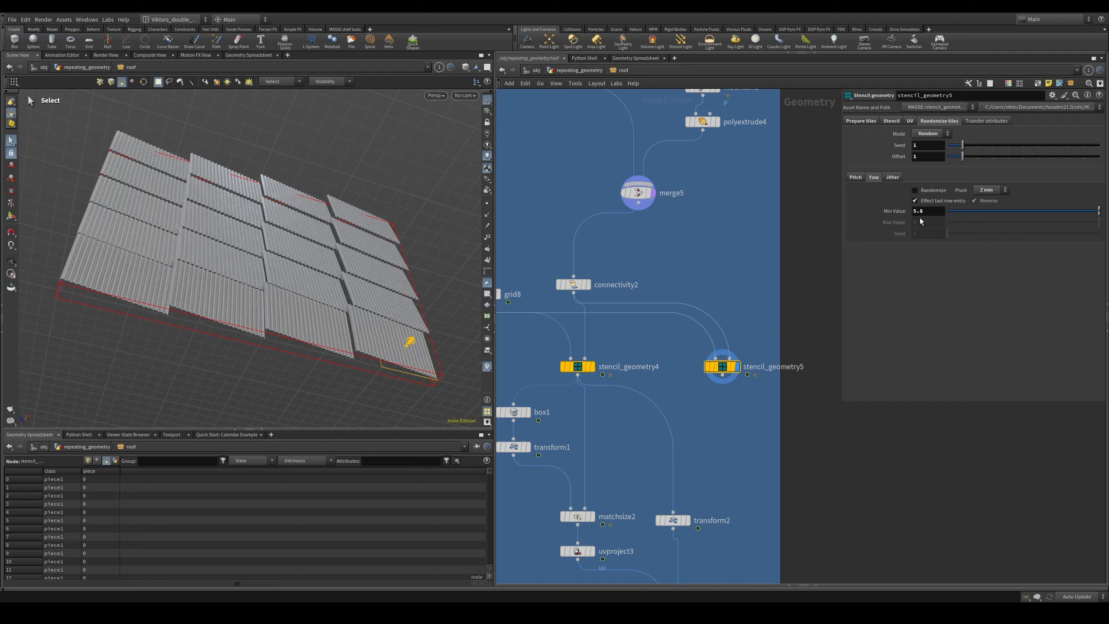
pyautogui.click(942, 203)
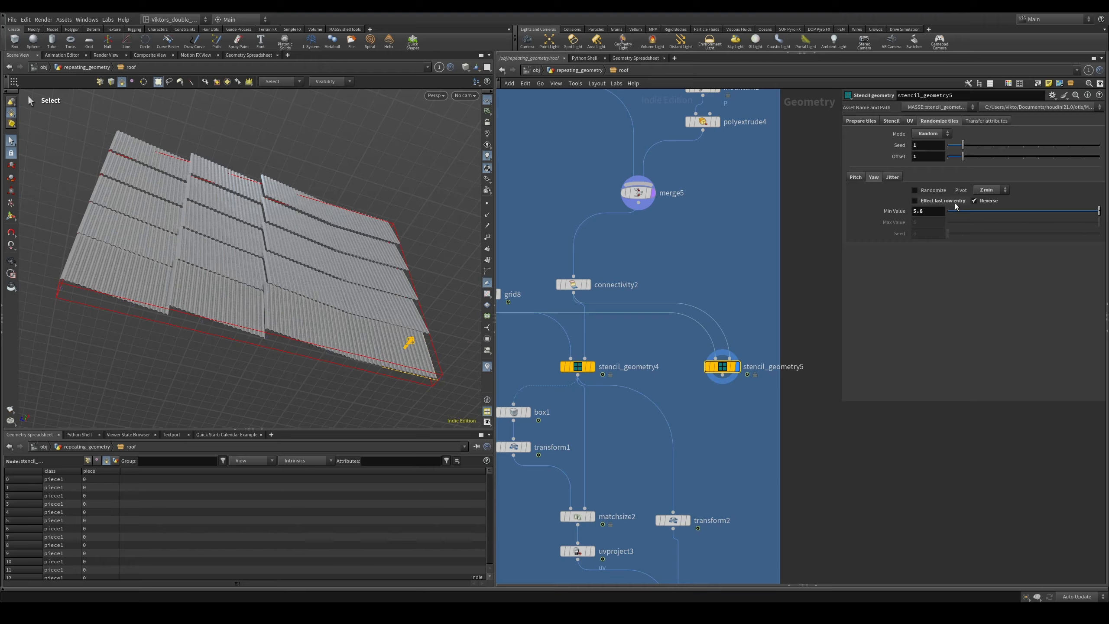
pyautogui.click(978, 205)
pyautogui.click(978, 205)
pyautogui.click(978, 205)
pyautogui.press('Escape')
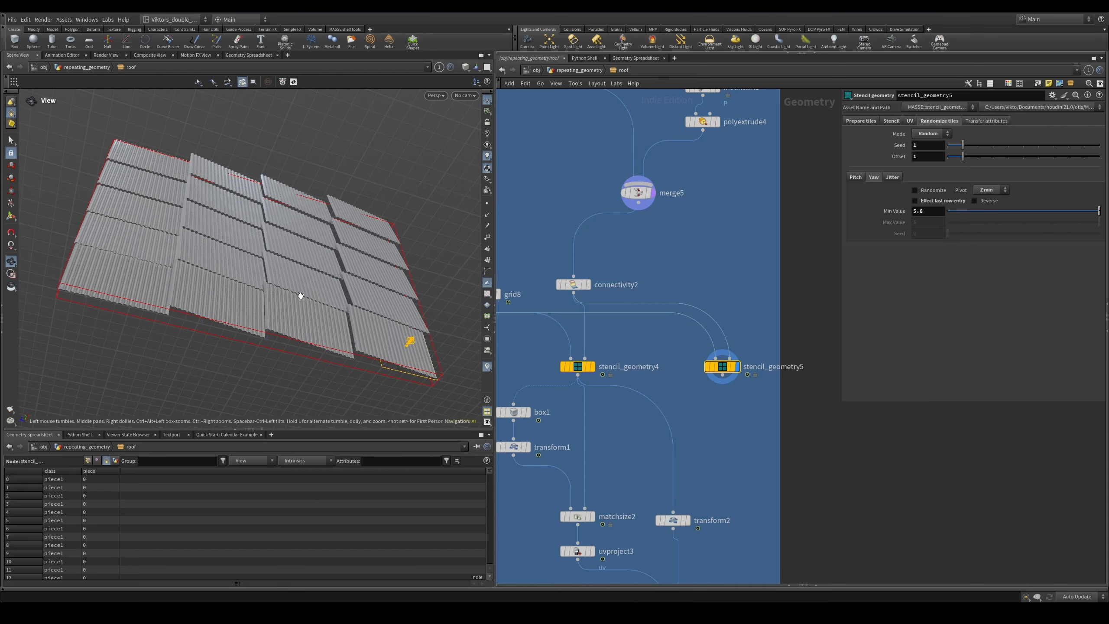
# - Compare wireframe and shaded display of the roof to examine how the tilted tiles overlap
pyautogui.hotkey('shift', 'w')
pyautogui.hotkey('shift', 'w')
pyautogui.hotkey('shift', 'w')
pyautogui.hotkey('shift', 'w')
pyautogui.hotkey('shift', 'w')
pyautogui.moveTo(301, 296)
pyautogui.mouseDown()
pyautogui.moveTo(323, 286)
pyautogui.moveTo(351, 305)
pyautogui.moveTo(436, 275)
pyautogui.moveTo(318, 286)
pyautogui.moveTo(340, 291)
pyautogui.moveTo(376, 270)
pyautogui.mouseUp()
pyautogui.hotkey('shift', 'w')
pyautogui.hotkey('shift', 'w')
pyautogui.hotkey('shift', 'w')
pyautogui.hotkey('shift', 'w')
pyautogui.hotkey('shift', 'w')
pyautogui.moveTo(377, 270); pyautogui.dragTo(622, 348, button='middle')
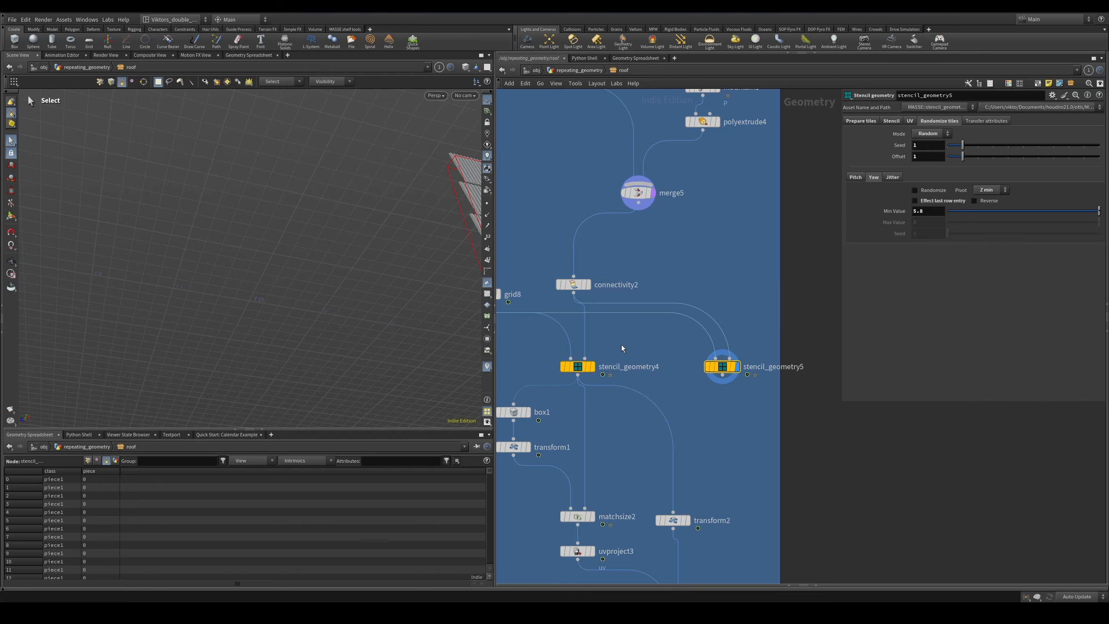
pyautogui.hotkey('space', 'g')
pyautogui.keyDown('alt'); pyautogui.moveTo(339, 270); pyautogui.dragTo(322, 317); pyautogui.keyUp('alt')
pyautogui.hotkey('shift', 'w')
pyautogui.hotkey('shift', 'w')
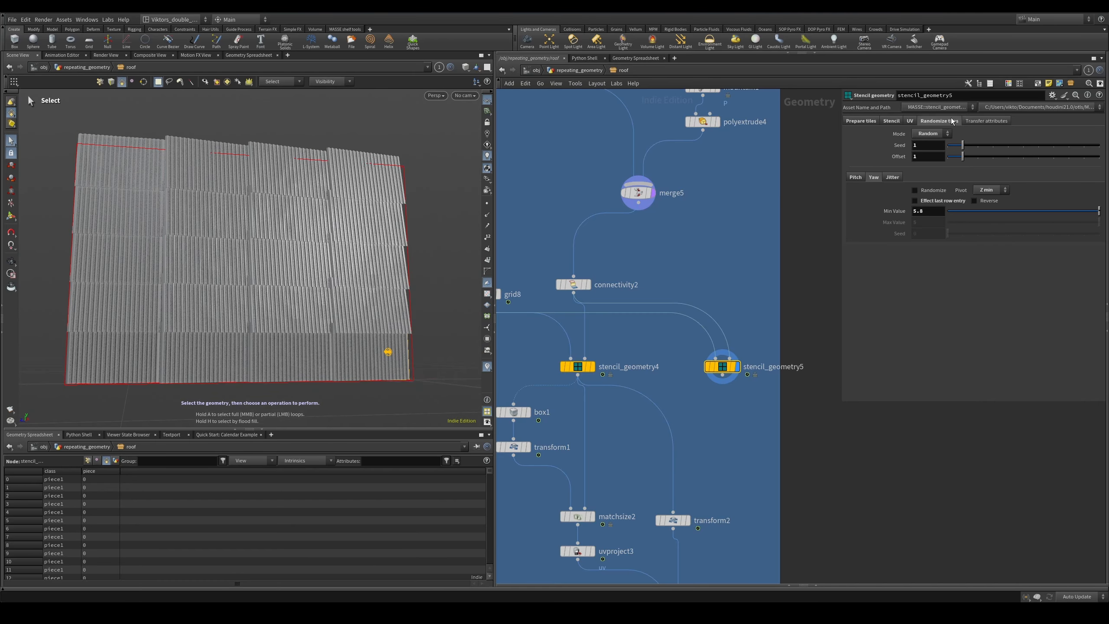
# - Review the Stencil and Prepare tiles settings of stencil_geometry5 and look at the tiles from an oblique angle
pyautogui.click(877, 121)
pyautogui.click(889, 122)
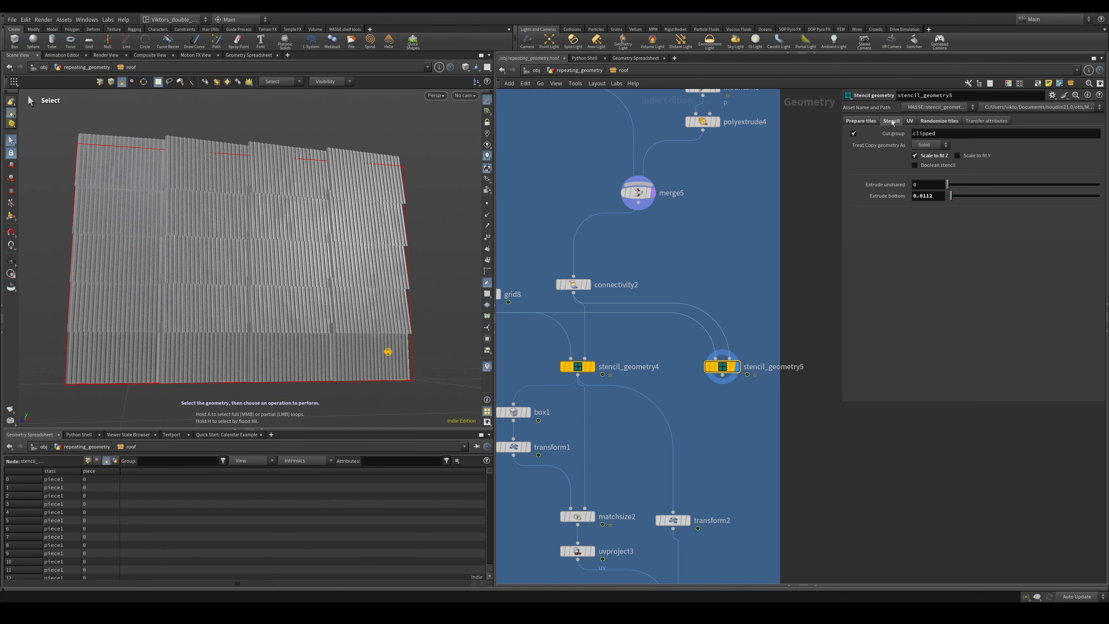
pyautogui.click(861, 121)
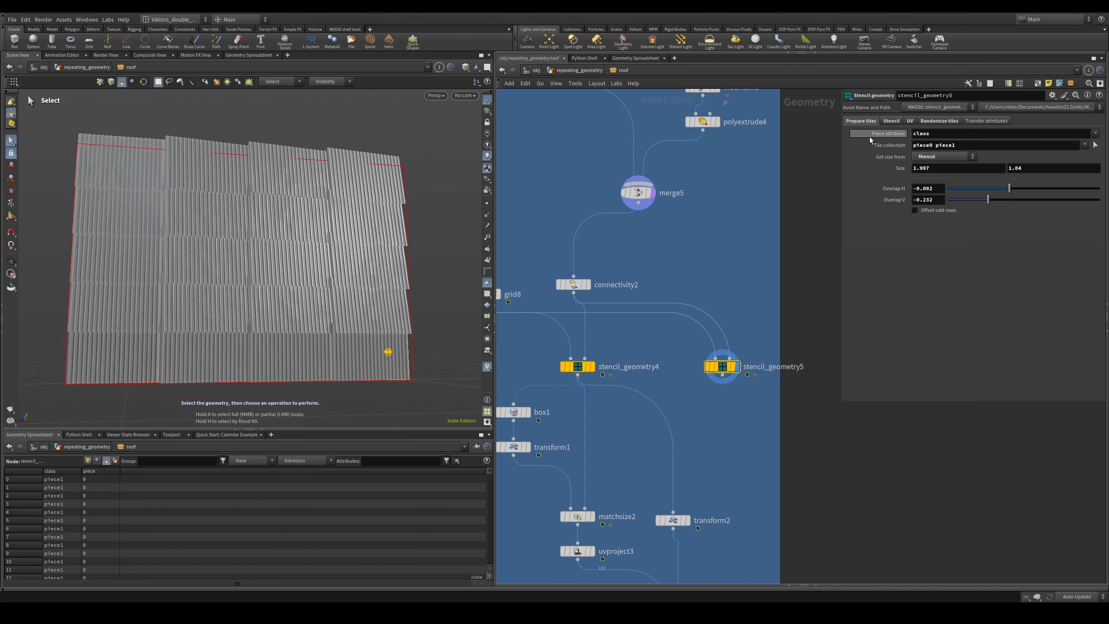
pyautogui.press('Escape')
pyautogui.moveTo(235, 280); pyautogui.dragTo(301, 285)
pyautogui.keyDown('alt'); pyautogui.moveTo(302, 285); pyautogui.dragTo(315, 283, button='middle'); pyautogui.keyUp('alt')
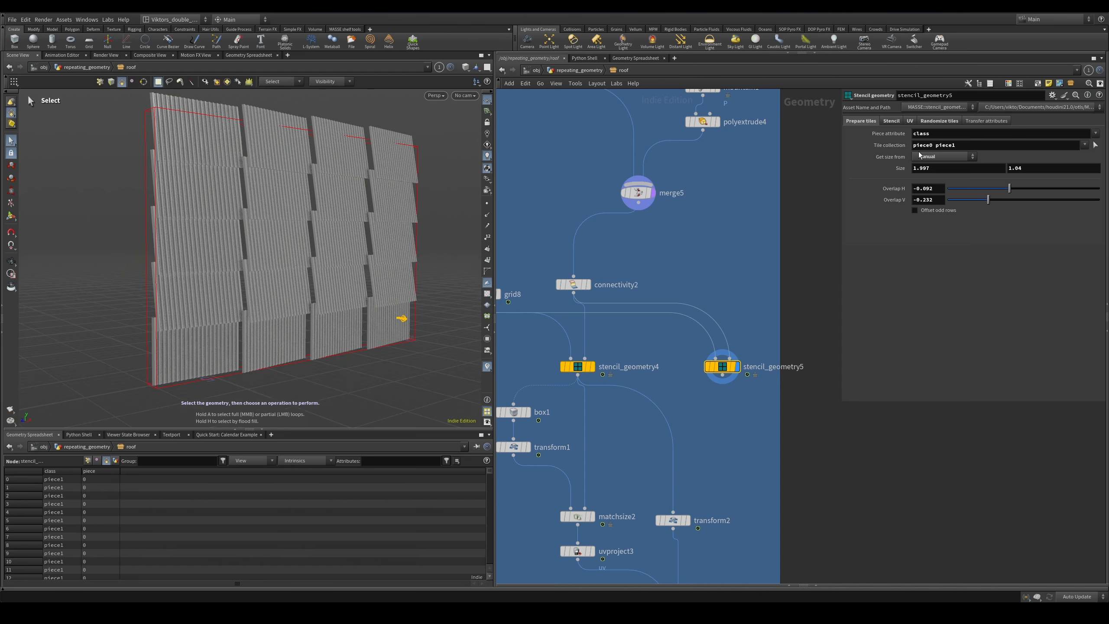
pyautogui.keyDown('alt'); pyautogui.moveTo(319, 223); pyautogui.dragTo(297, 188); pyautogui.keyUp('alt')
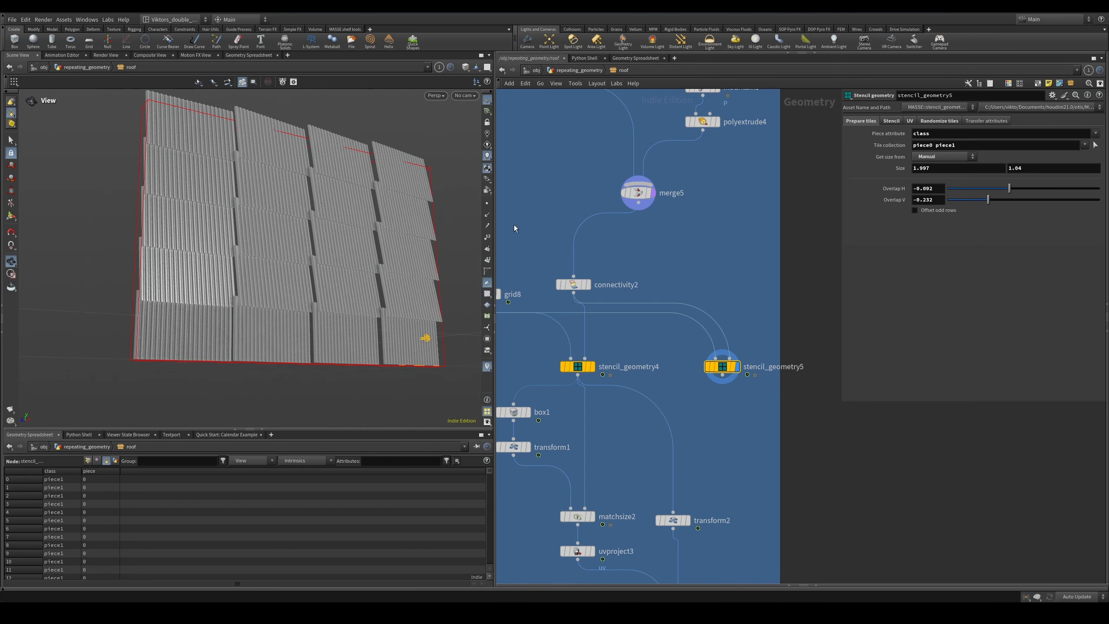
# - Examine how the tile variants are distributed over the roof in wireframe and shaded display, and check the Piece attribute setting
pyautogui.hotkey('shift', 'w')
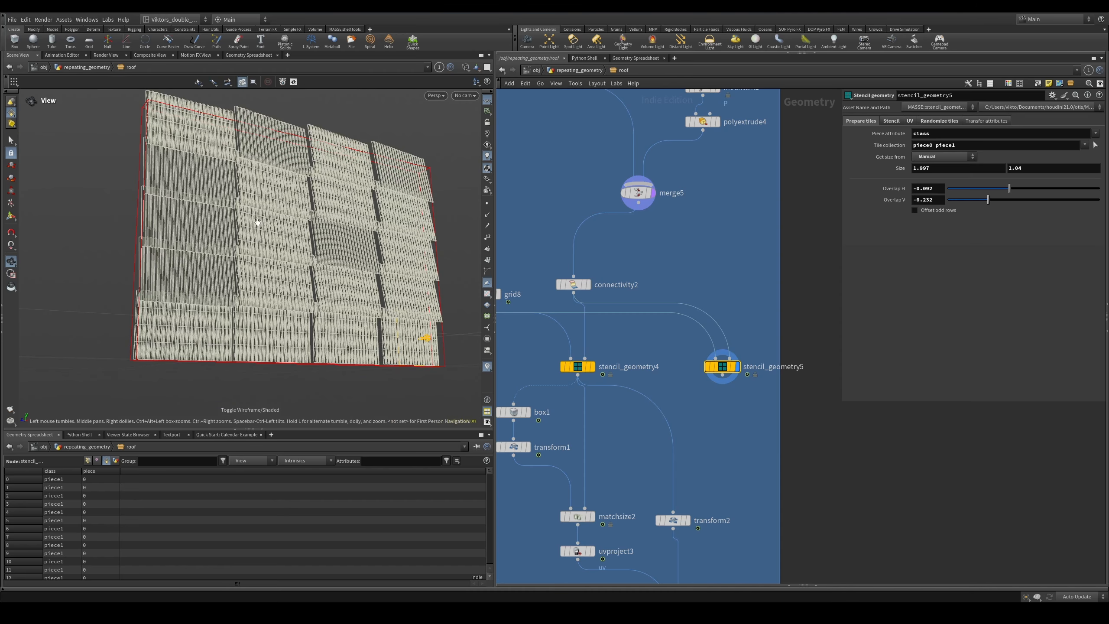
pyautogui.hotkey('shift', 'w')
pyautogui.keyDown('alt'); pyautogui.moveTo(218, 269); pyautogui.dragTo(274, 231, button='middle'); pyautogui.keyUp('alt')
pyautogui.hotkey('shift', 'w')
pyautogui.hotkey('shift', 'w')
pyautogui.keyDown('alt'); pyautogui.moveTo(274, 231); pyautogui.dragTo(424, 237); pyautogui.keyUp('alt')
pyautogui.hotkey('shift', 'w')
pyautogui.hotkey('shift', 'w')
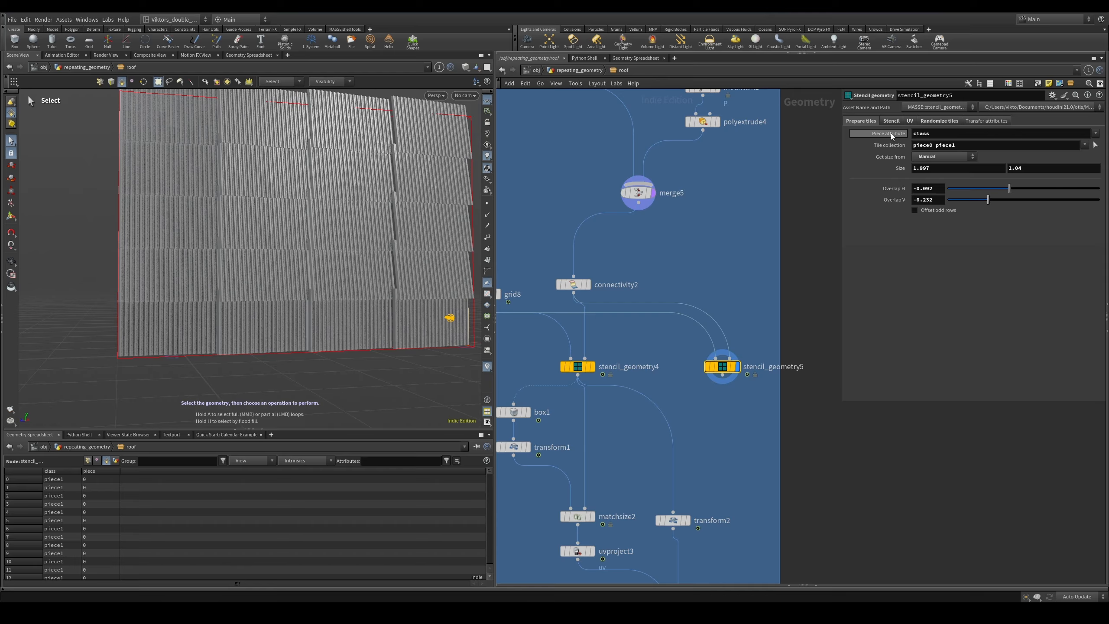
pyautogui.click(962, 131)
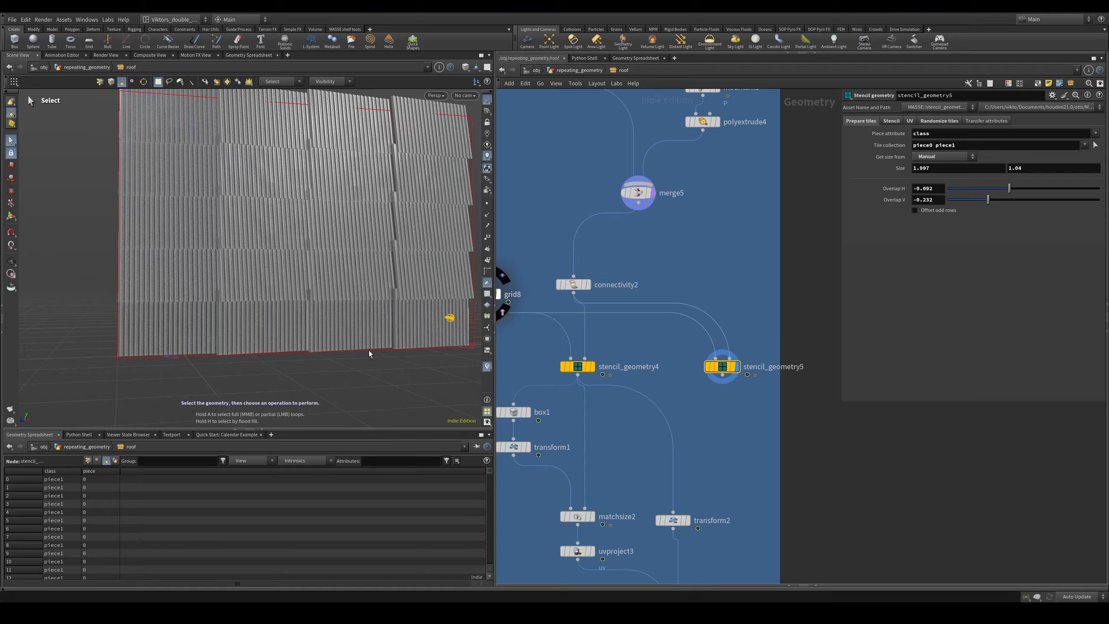
pyautogui.keyDown('alt'); pyautogui.moveTo(369, 350); pyautogui.dragTo(329, 307); pyautogui.keyUp('alt')
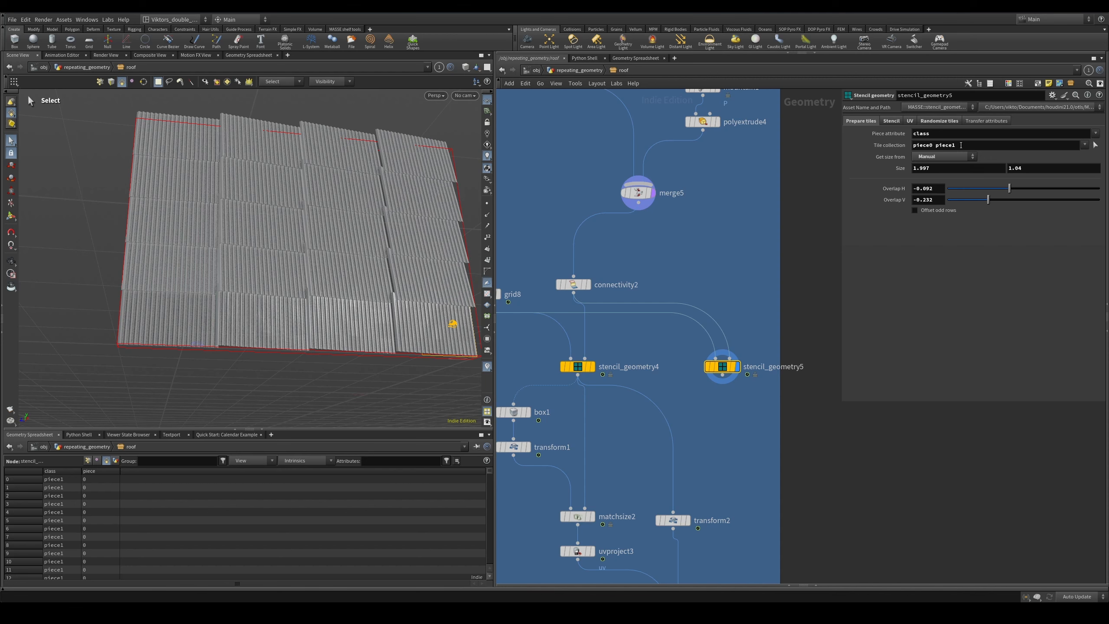
pyautogui.hotkey('shift', 'w')
pyautogui.moveTo(180, 265)
pyautogui.keyDown('alt'); pyautogui.mouseDown()
pyautogui.moveTo(196, 258)
pyautogui.moveTo(185, 245)
pyautogui.mouseUp(); pyautogui.keyUp('alt')
pyautogui.scroll(3, 353, 237)
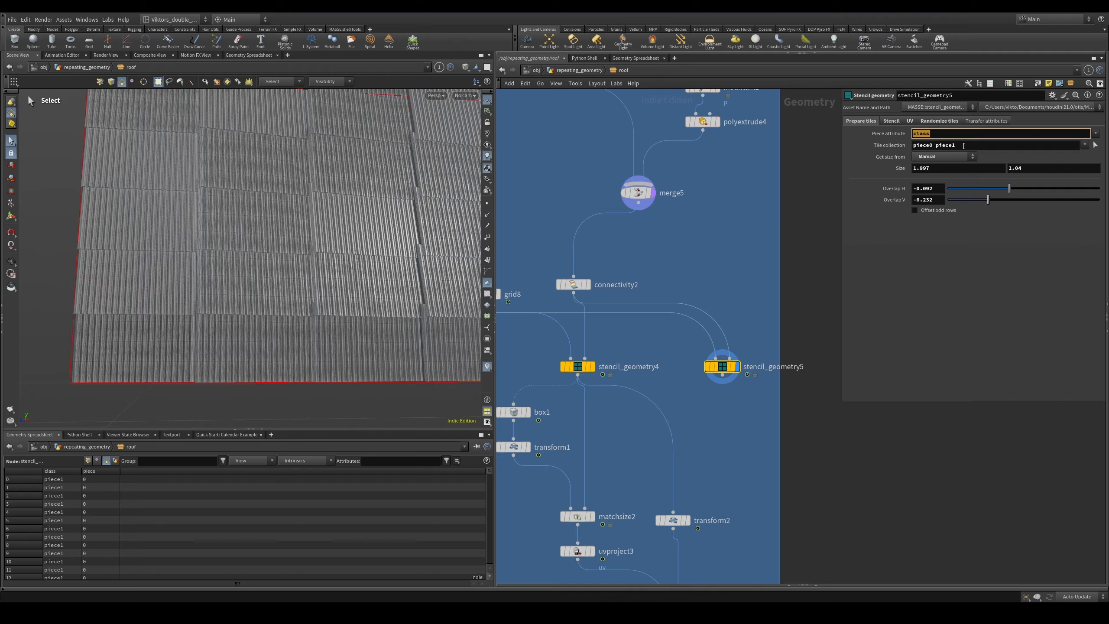
# - Clear the Tile collection entry of stencil_geometry5 and check the tile mix on the roof
pyautogui.click(930, 146)
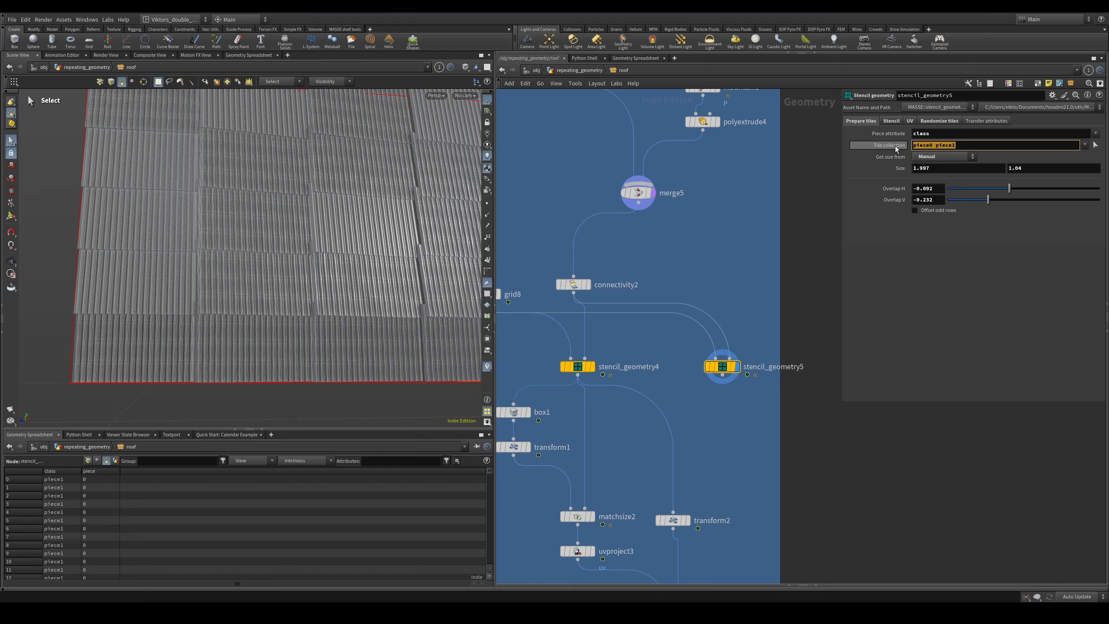
pyautogui.click(939, 145)
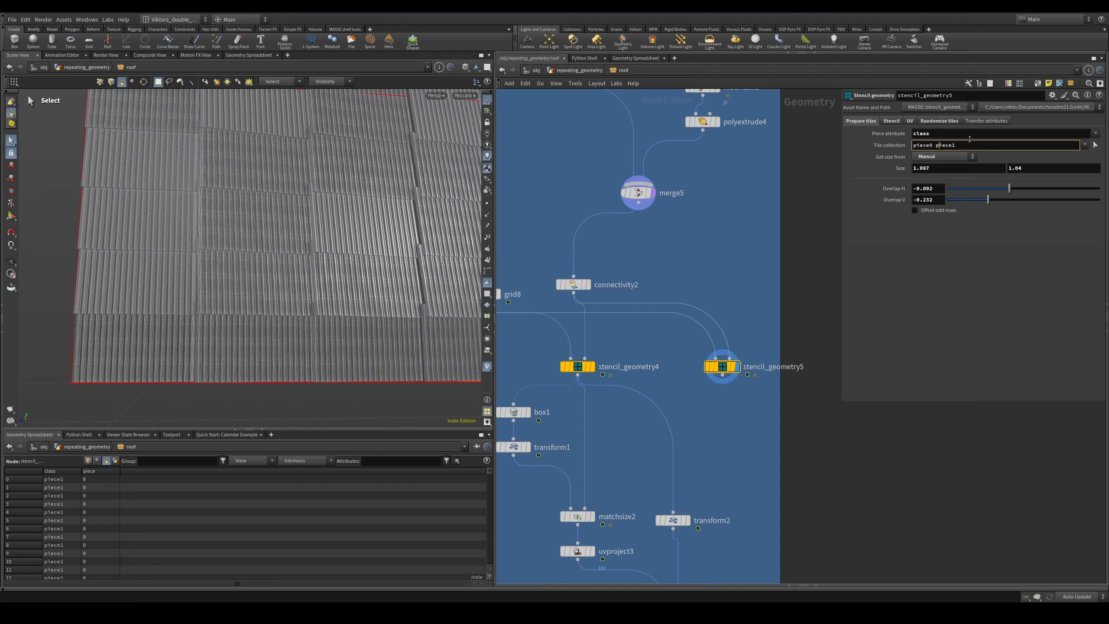
pyautogui.hotkey('ctrl', 'a')
pyautogui.press('BackSpace')
pyautogui.press('Return')
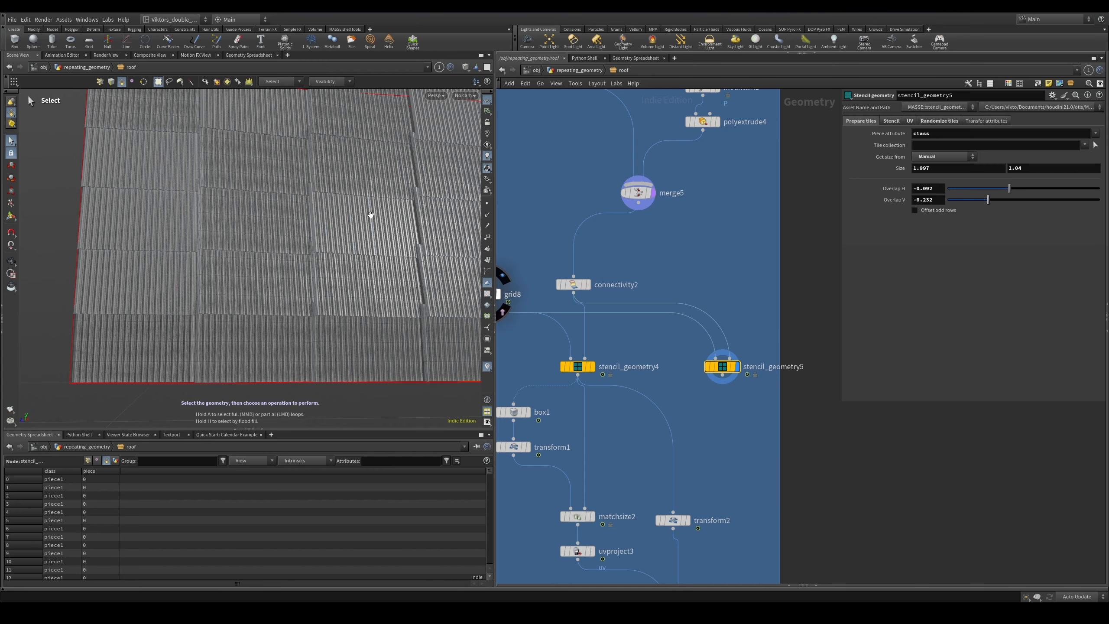
pyautogui.scroll(-5, 371, 215)
pyautogui.hotkey('shift', 'w')
pyautogui.moveTo(372, 215)
pyautogui.keyDown('alt'); pyautogui.mouseDown()
pyautogui.moveTo(315, 263)
pyautogui.moveTo(294, 257)
pyautogui.mouseUp(); pyautogui.keyUp('alt')
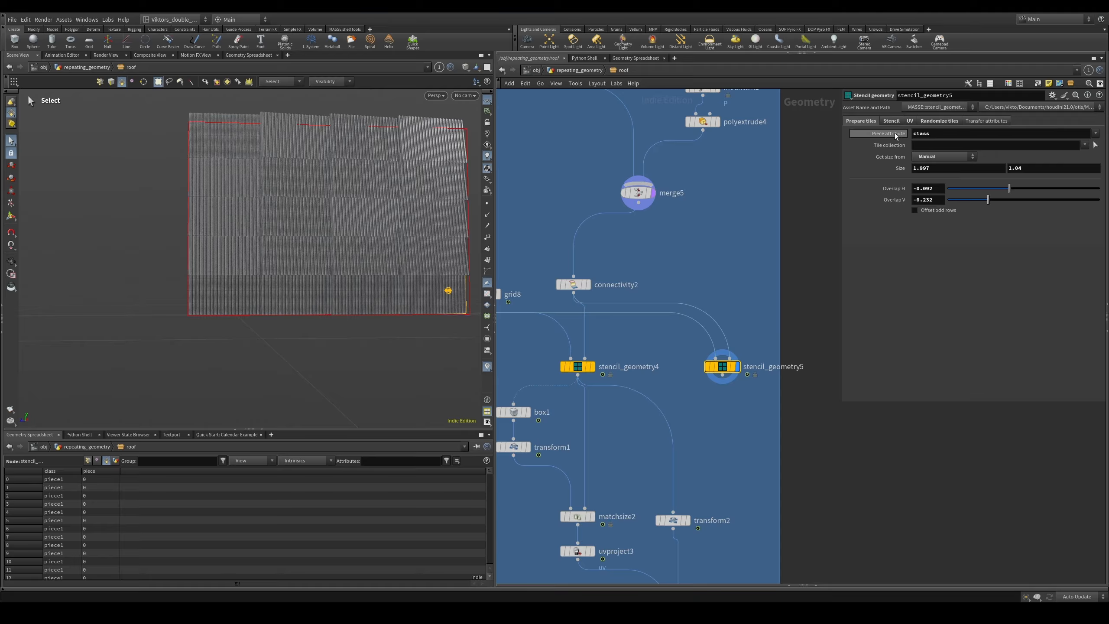
# - Choose piece0 as the only Tile collection entry and check the resulting roof tiles
pyautogui.moveTo(654, 296); pyautogui.dragTo(737, 263, button='middle')
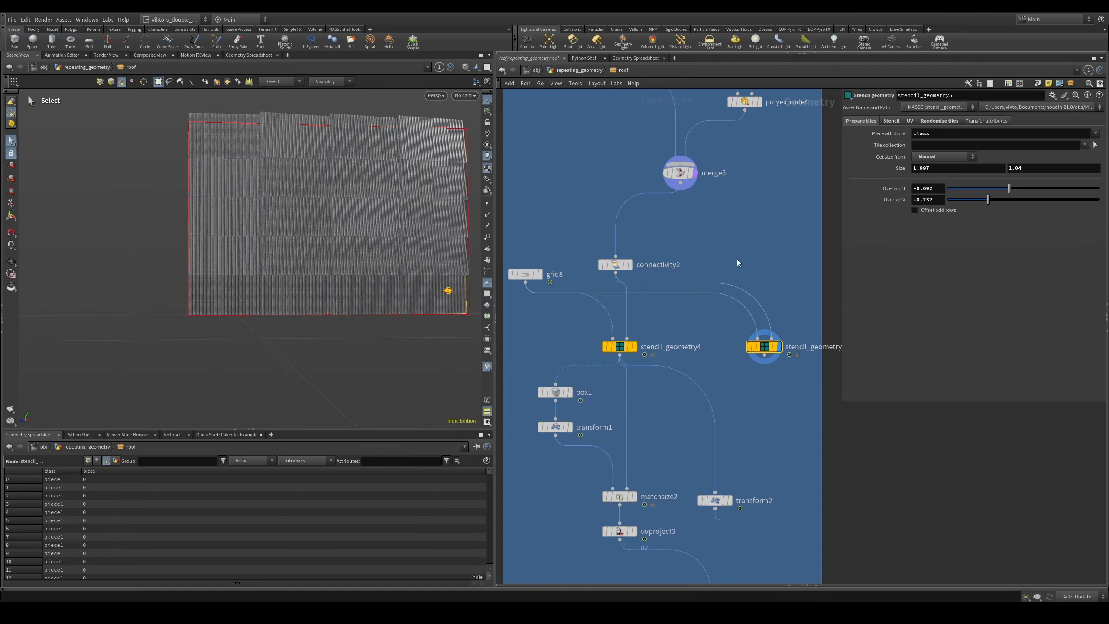
pyautogui.click(1085, 145)
pyautogui.click(1087, 154)
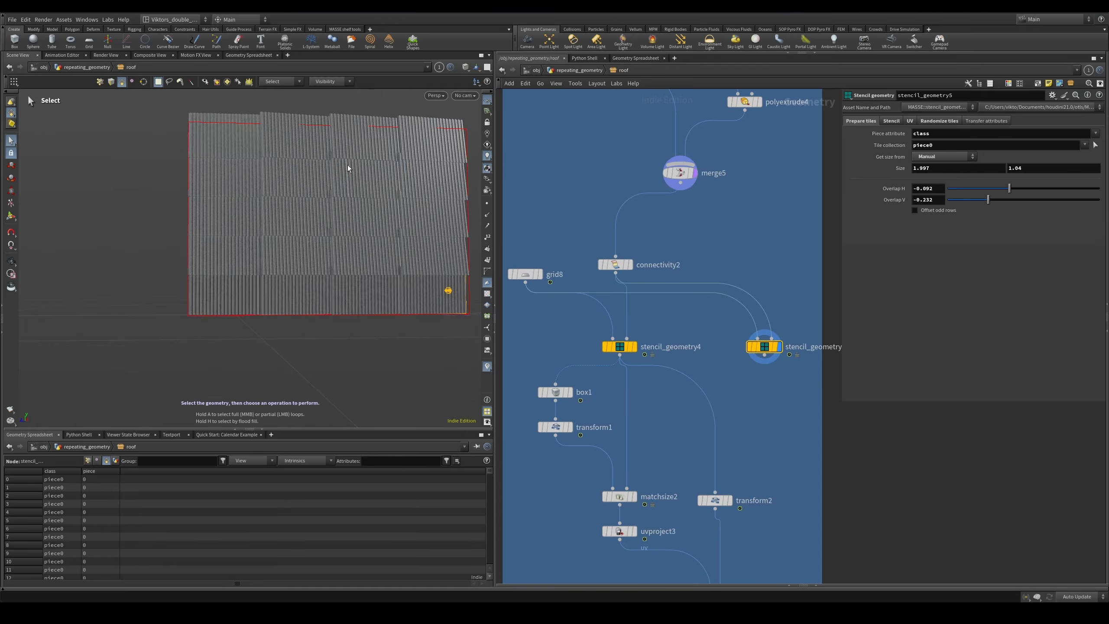
pyautogui.press('Escape')
pyautogui.moveTo(396, 281); pyautogui.dragTo(381, 193)
pyautogui.hotkey('shift', 'w')
pyautogui.keyDown('alt'); pyautogui.moveTo(380, 213); pyautogui.dragTo(340, 213); pyautogui.keyUp('alt')
# - Set the Tile collection to piece1 and look closely at the resulting tiles
pyautogui.click(950, 144)
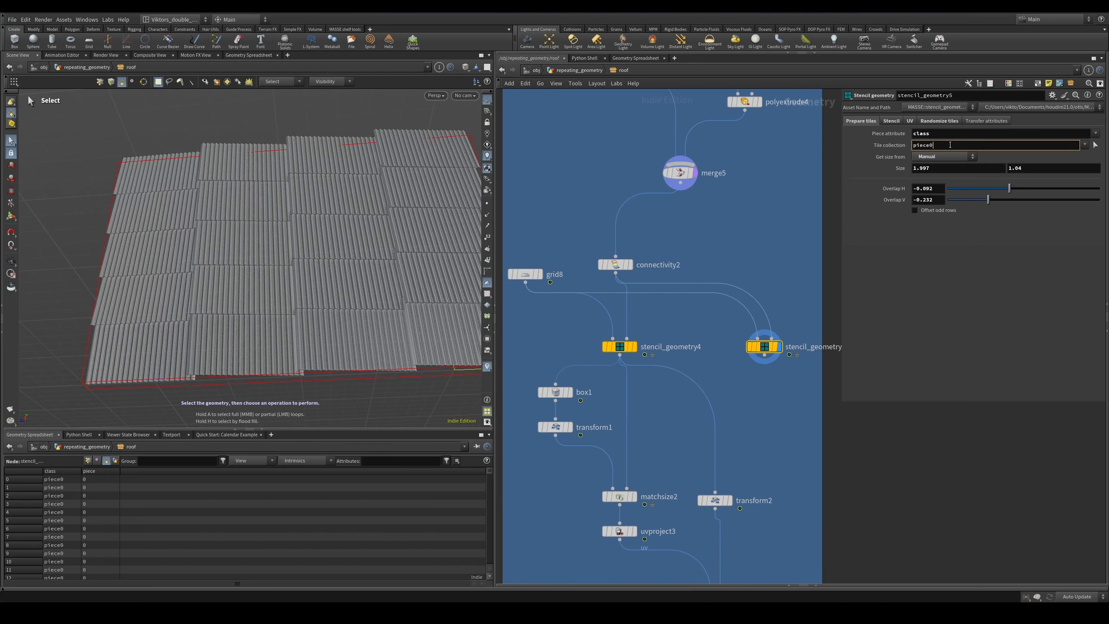
pyautogui.write('1')
pyautogui.press('Return')
pyautogui.keyDown('alt'); pyautogui.moveTo(358, 234); pyautogui.dragTo(515, 178, button='right'); pyautogui.keyUp('alt')
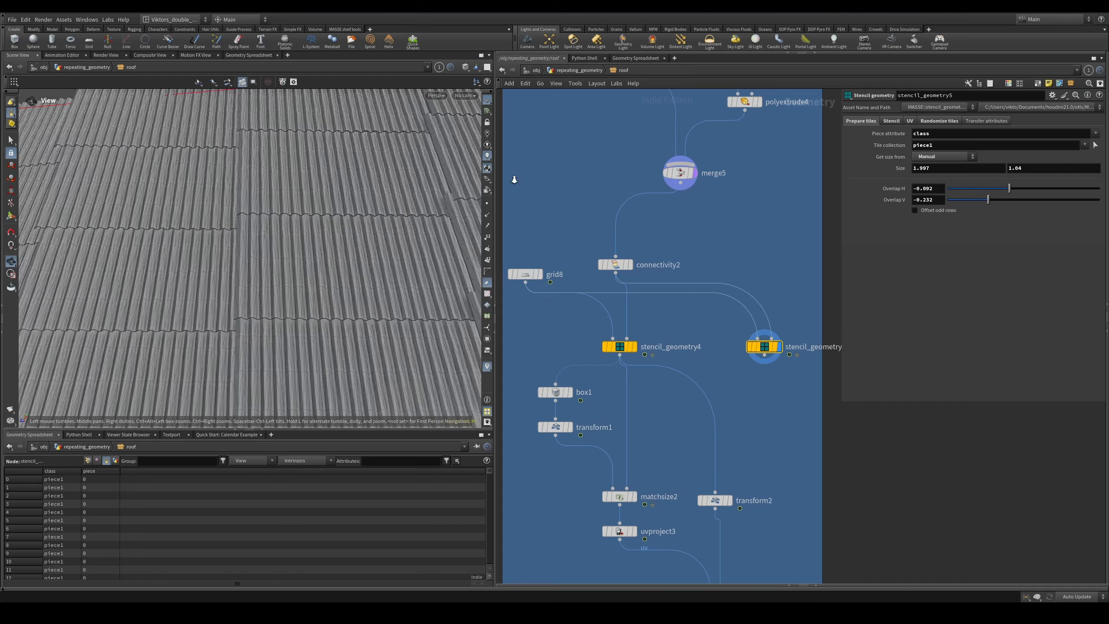
# - Examine the roof built from piece1 tiles from several angles, and review the surrounding nodes
pyautogui.hotkey('shift', 'w')
pyautogui.moveTo(358, 238)
pyautogui.keyDown('alt'); pyautogui.mouseDown()
pyautogui.moveTo(364, 304)
pyautogui.moveTo(370, 244)
pyautogui.mouseUp(); pyautogui.keyUp('alt')
pyautogui.moveTo(370, 243); pyautogui.dragTo(332, 284, button='right')
pyautogui.hotkey('shift', 'w')
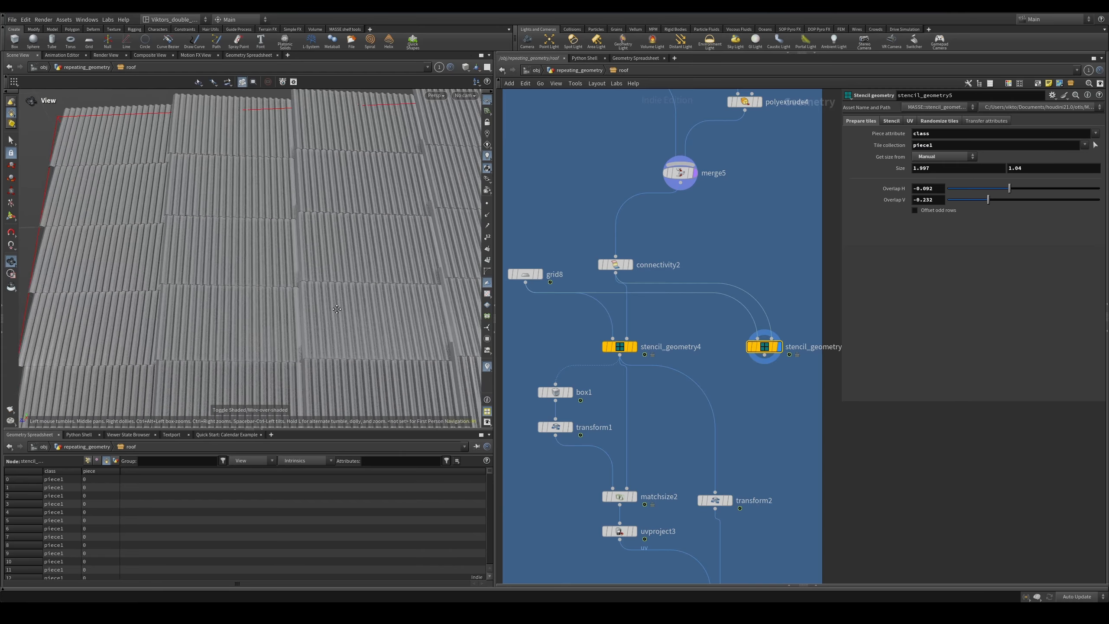
pyautogui.moveTo(332, 284); pyautogui.dragTo(396, 340)
pyautogui.moveTo(396, 339); pyautogui.dragTo(440, 170, button='right')
pyautogui.moveTo(440, 169); pyautogui.dragTo(265, 267)
pyautogui.moveTo(265, 267); pyautogui.dragTo(296, 279, button='right')
pyautogui.moveTo(297, 280); pyautogui.dragTo(325, 240, button='middle')
pyautogui.moveTo(326, 240); pyautogui.dragTo(393, 245)
pyautogui.press('s')
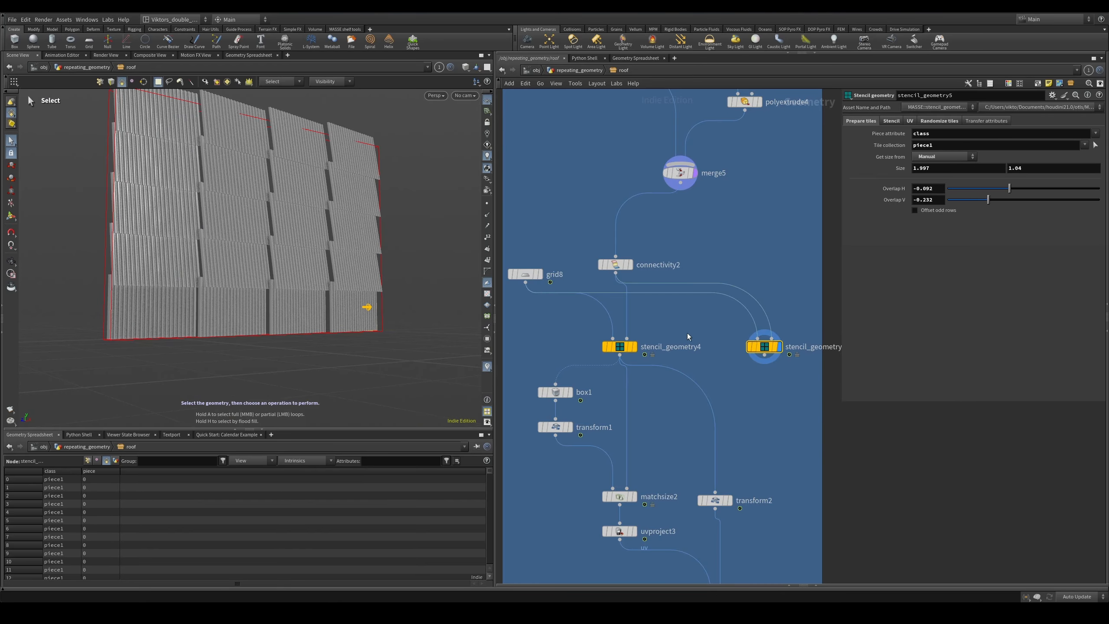
pyautogui.moveTo(695, 331); pyautogui.dragTo(689, 324, button='middle')
pyautogui.keyDown('alt'); pyautogui.moveTo(466, 286); pyautogui.dragTo(306, 174); pyautogui.keyUp('alt')
pyautogui.moveTo(778, 392); pyautogui.dragTo(698, 398, button='middle')
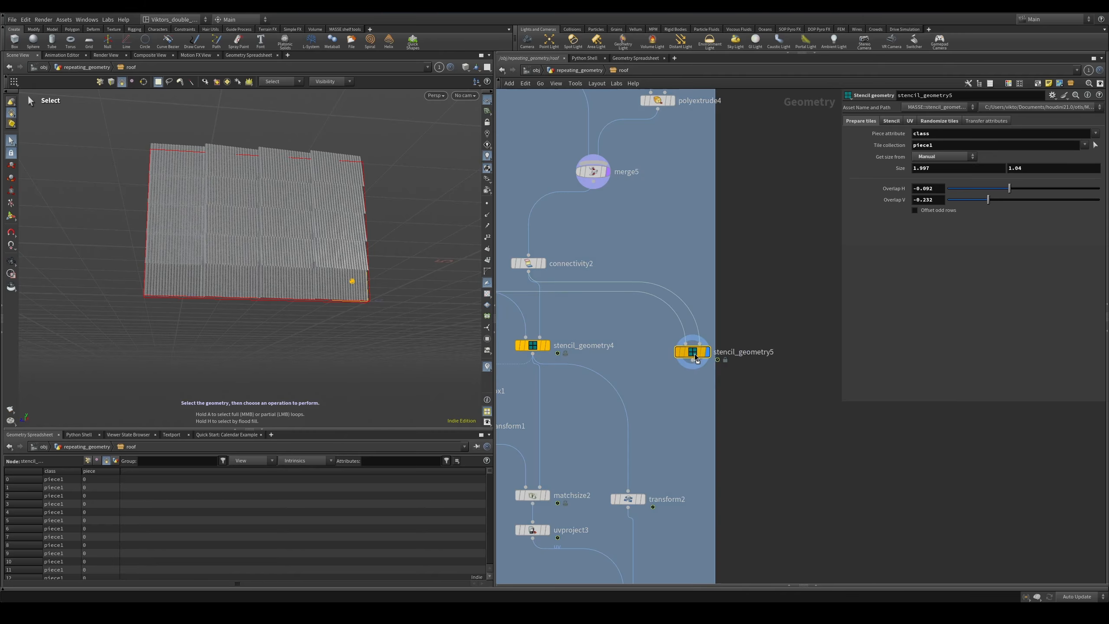
pyautogui.scroll(-5, 798, 437)
pyautogui.press('h')
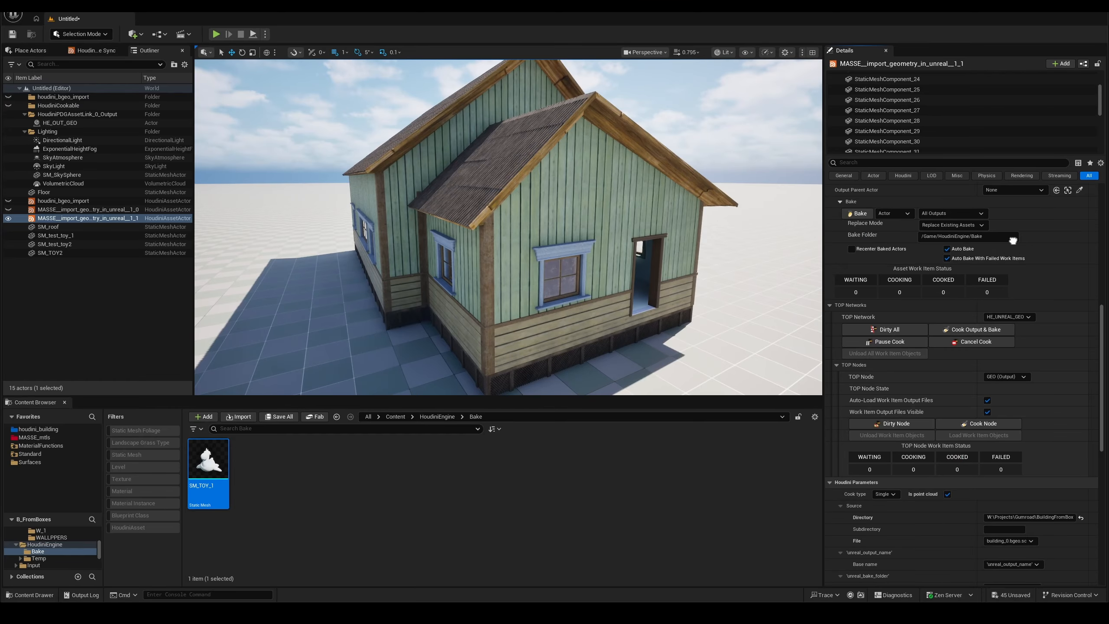
# - Review the bake, TOP network and Houdini Parameters settings of the import asset in Unreal Editor, and view the house from several sides
pyautogui.scroll(-2, 1028, 312)
pyautogui.scroll(2, 1040, 284)
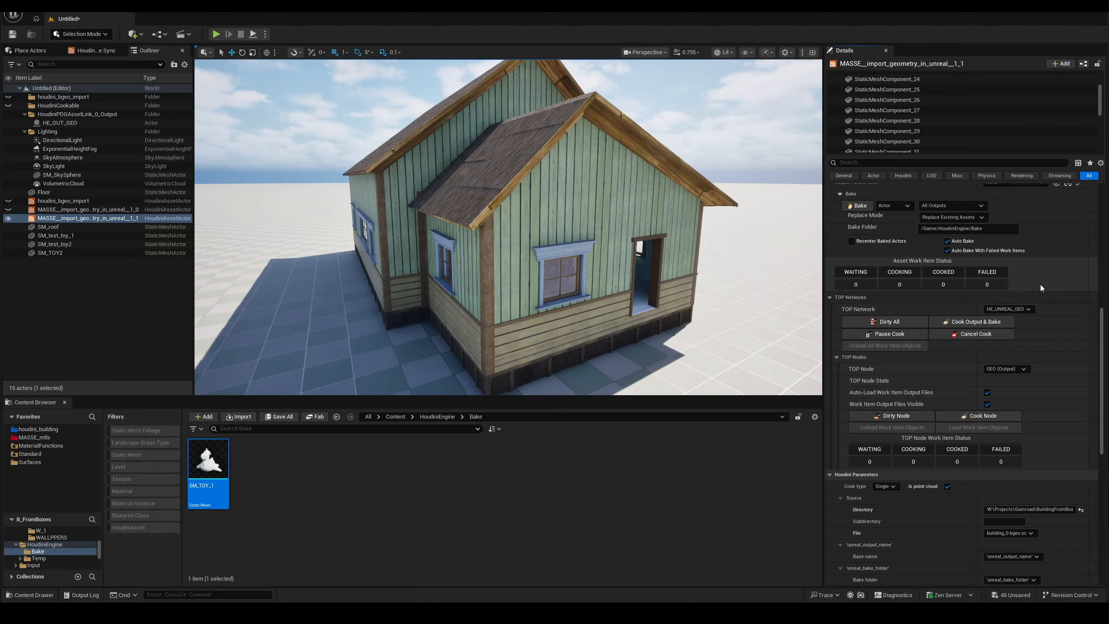
pyautogui.moveTo(666, 250); pyautogui.dragTo(864, 399, button='right')
pyautogui.scroll(-5, 965, 237)
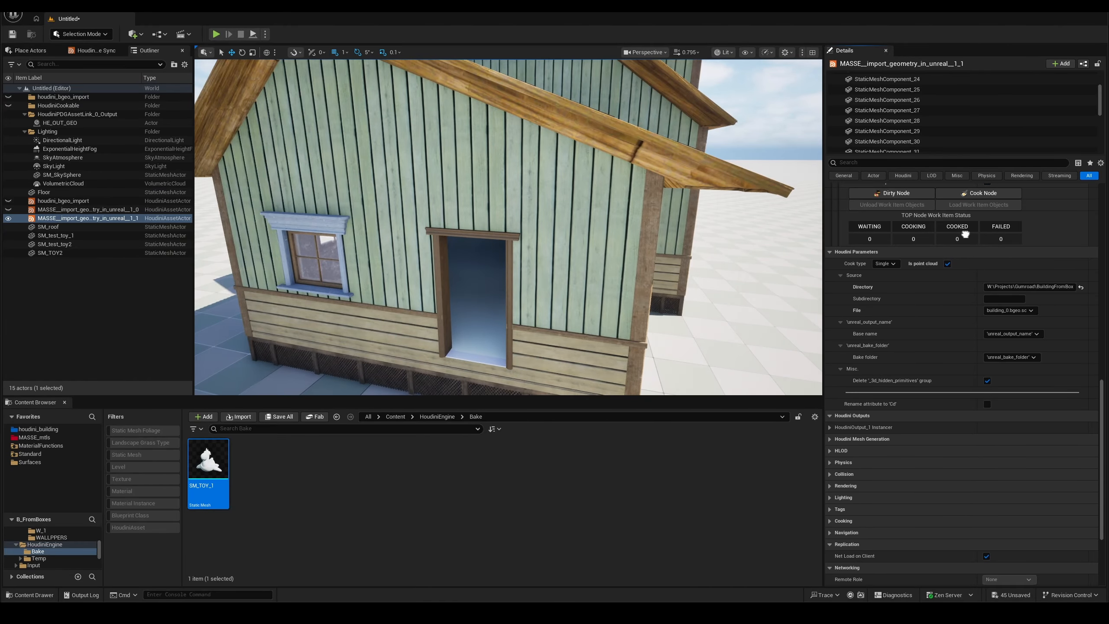
pyautogui.moveTo(681, 260); pyautogui.dragTo(563, 240, button='right')
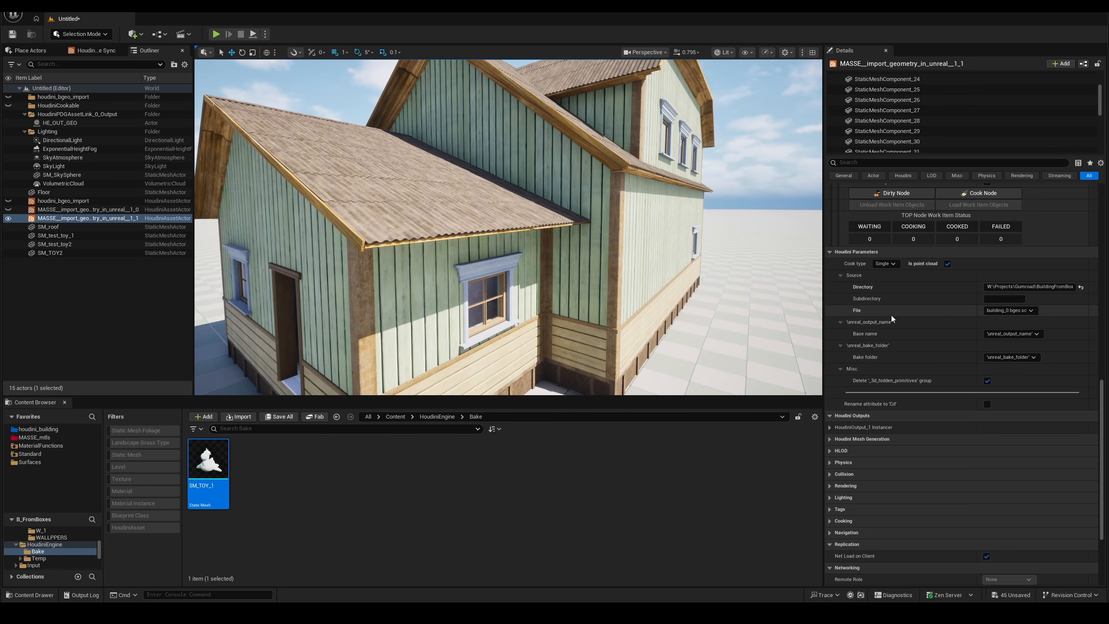
pyautogui.moveTo(681, 259); pyautogui.dragTo(681, 247, button='right')
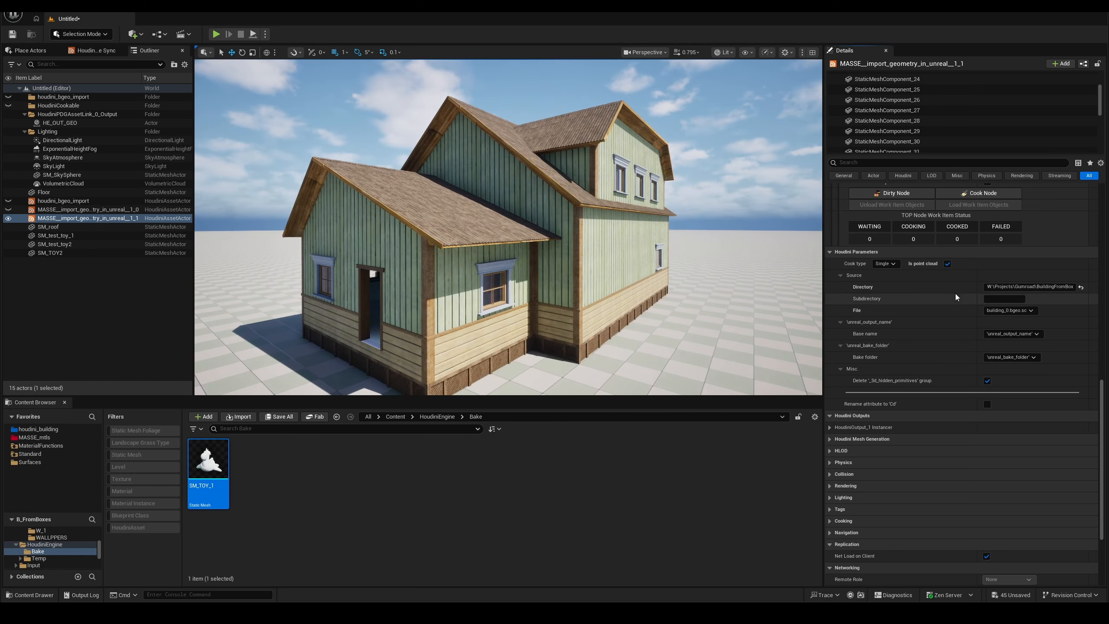
pyautogui.rightClick(962, 293)
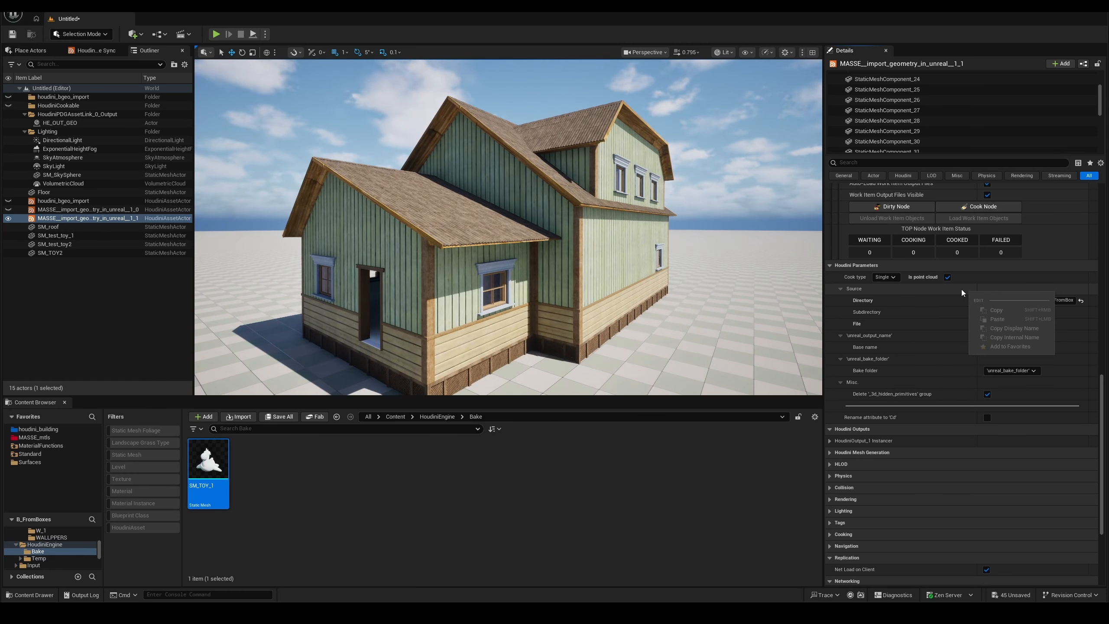
pyautogui.click(937, 296)
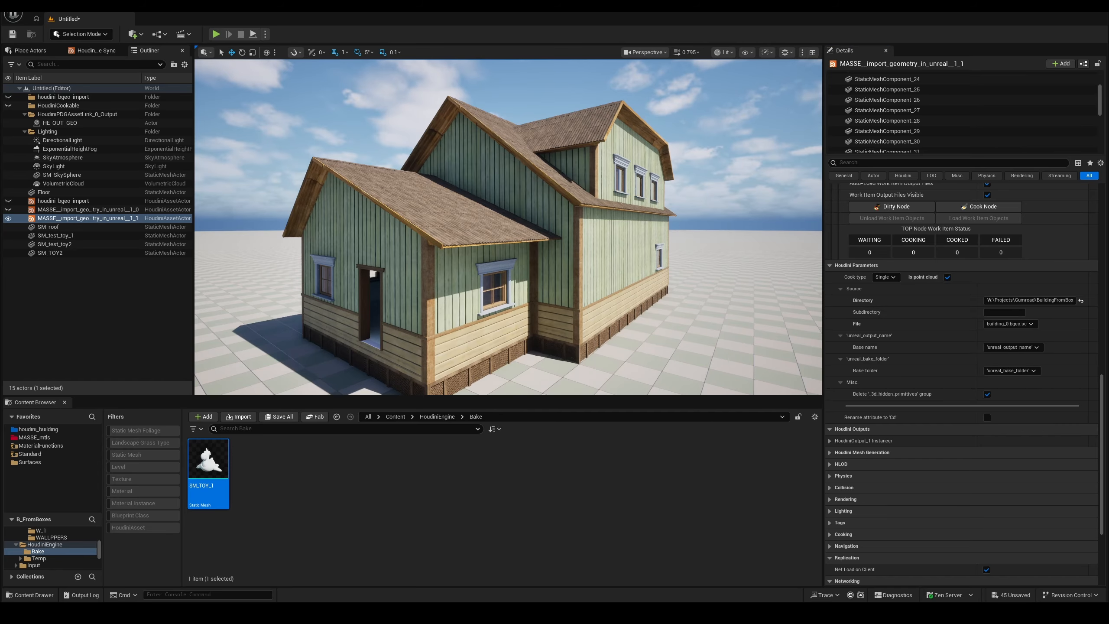
# - Select the house in the scene and check the Cook type options, keeping Single
pyautogui.click(697, 317)
pyautogui.click(578, 255)
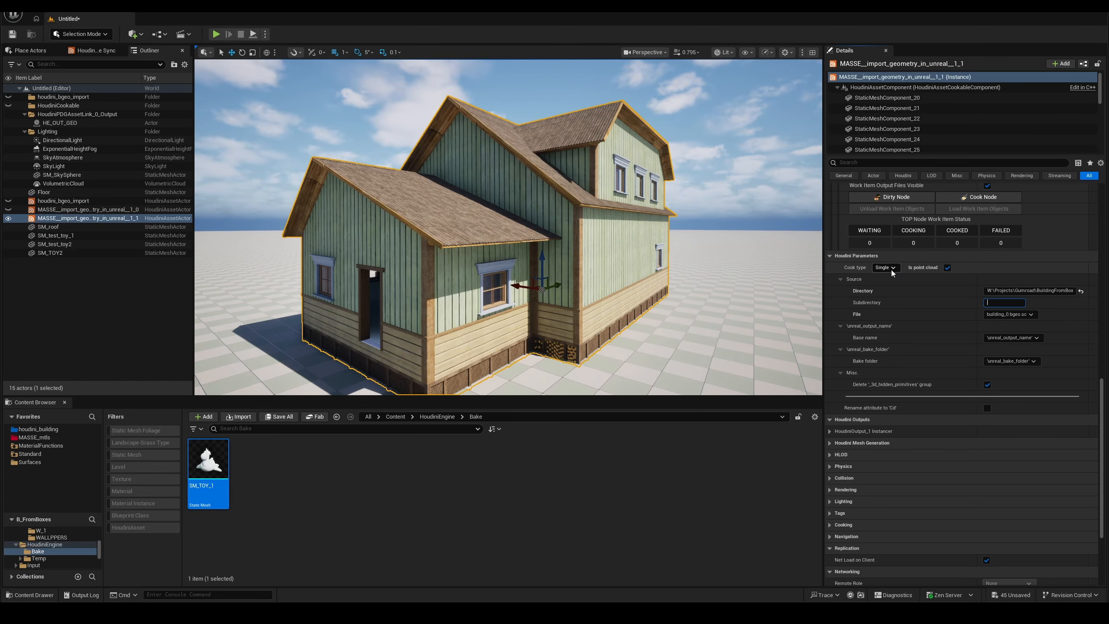
pyautogui.click(892, 270)
pyautogui.click(916, 274)
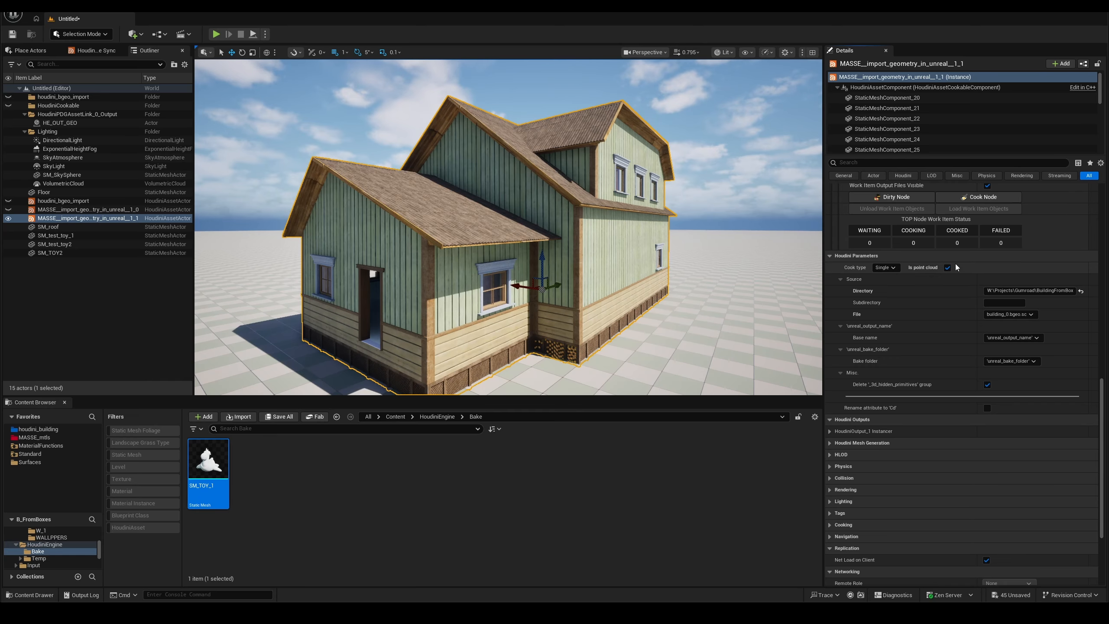
# - Examine the imported house from different viewpoints and review its source directory, file, base name and bake folder parameters
pyautogui.moveTo(905, 309); pyautogui.dragTo(901, 277, button='right')
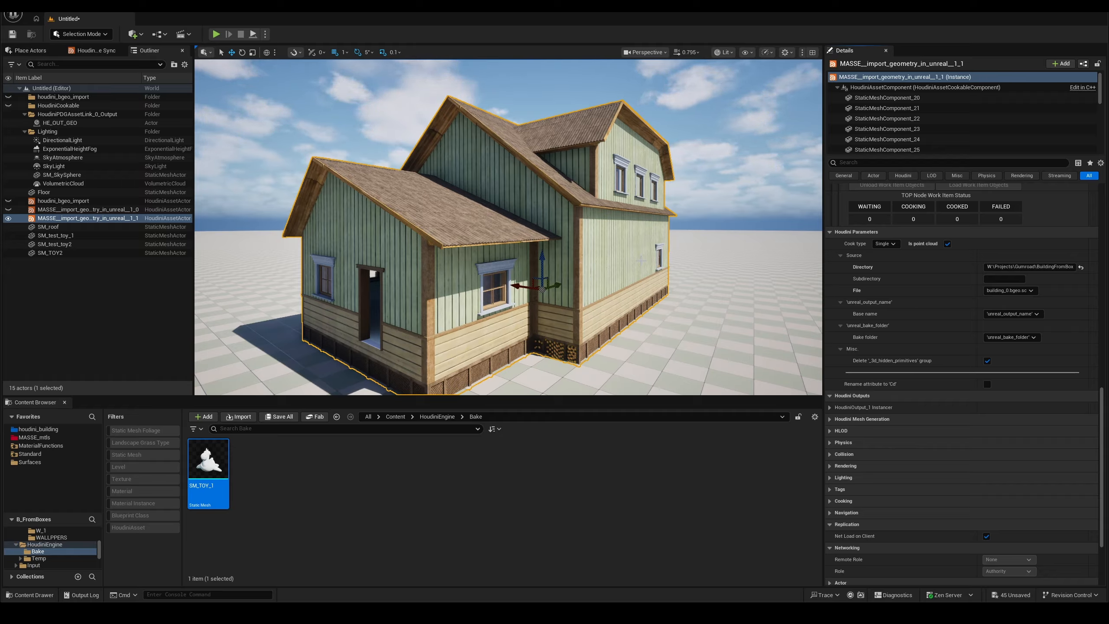
pyautogui.moveTo(918, 272); pyautogui.dragTo(956, 261, button='right')
pyautogui.press('w')
pyautogui.moveTo(681, 262); pyautogui.dragTo(556, 311, button='right')
pyautogui.press('g')
pyautogui.press('s')
pyautogui.press('w')
pyautogui.press('a')
pyautogui.press('s')
pyautogui.moveTo(633, 231); pyautogui.dragTo(650, 197, button='right')
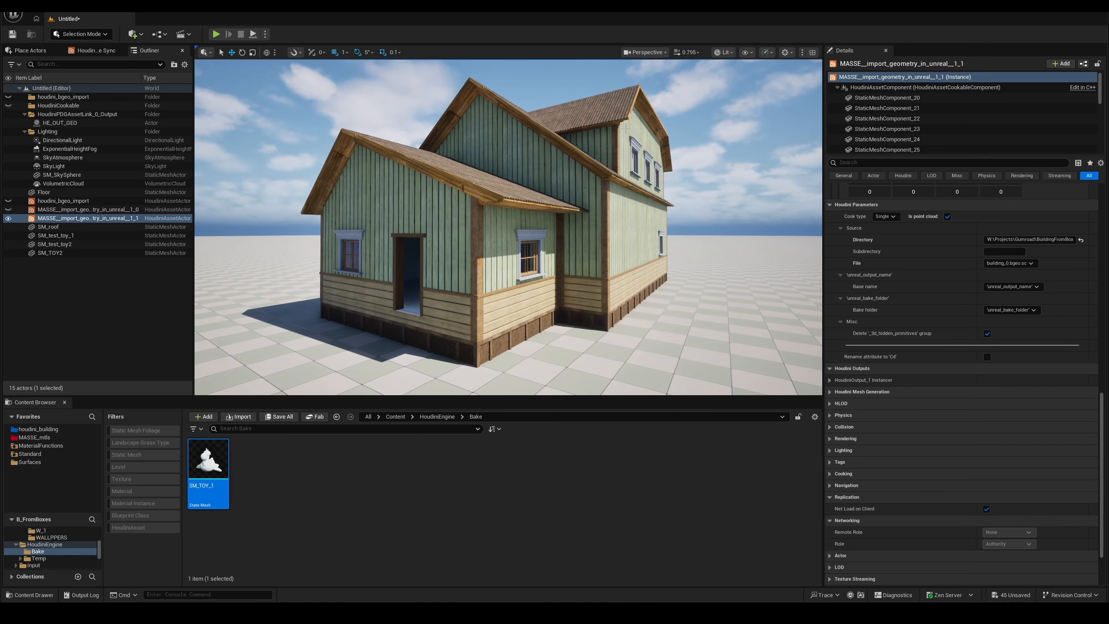
pyautogui.press('w')
pyautogui.press('d')
pyautogui.moveTo(534, 200); pyautogui.dragTo(532, 195, button='right')
pyautogui.press('s')
pyautogui.moveTo(445, 191); pyautogui.dragTo(433, 200, button='right')
pyautogui.scroll(3, 946, 288)
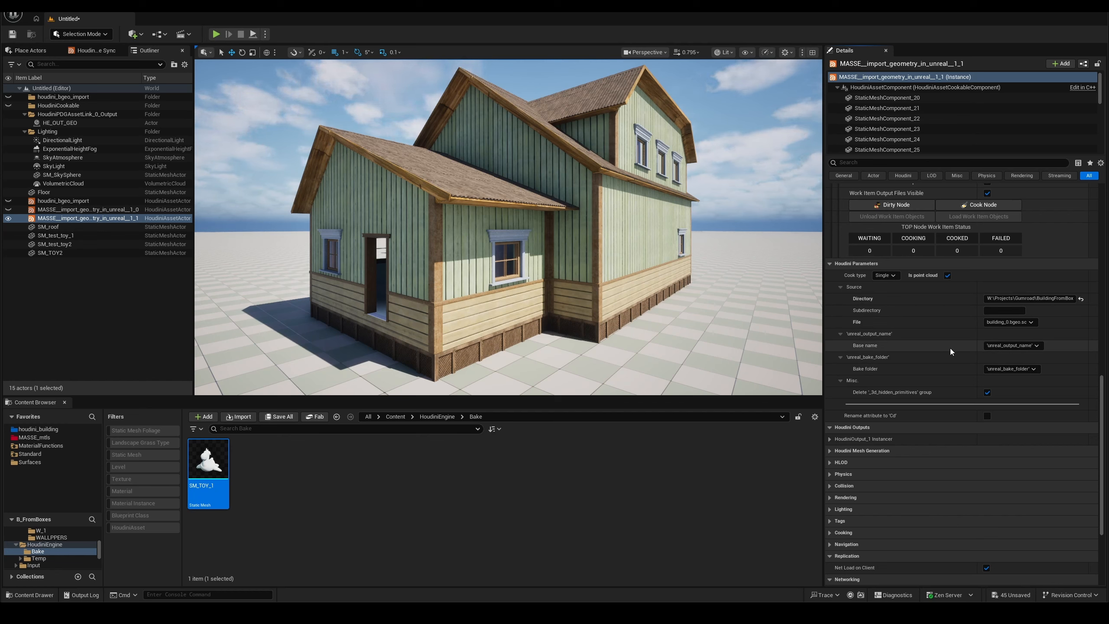
pyautogui.scroll(-1, 952, 347)
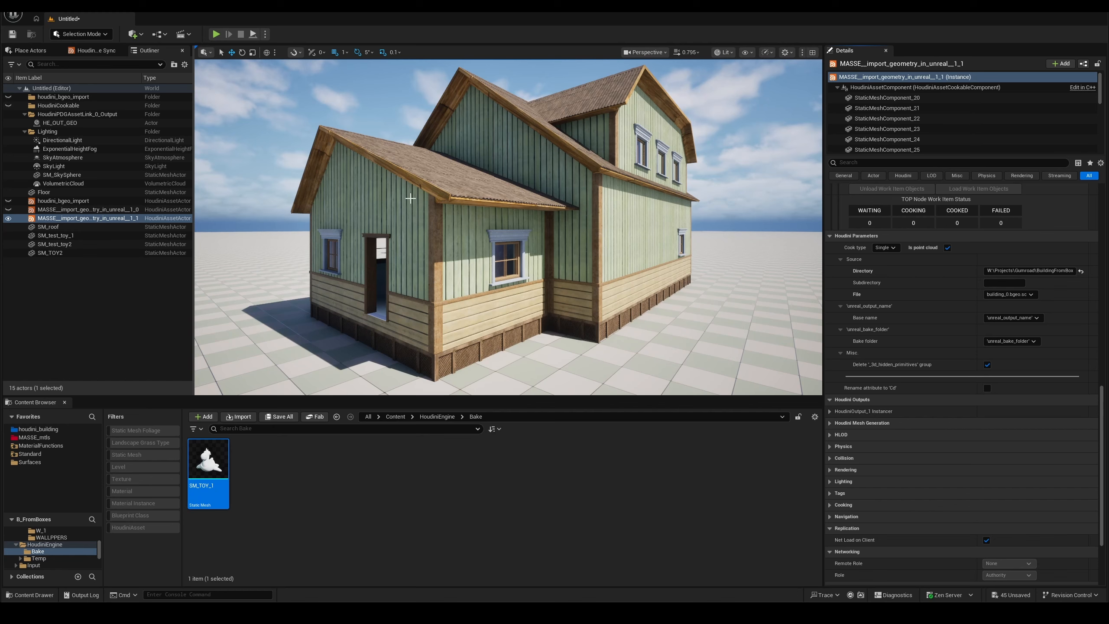
# - Enable the option to rename an attribute to 'Cd' in the import asset's Houdini parameters
pyautogui.press('w')
pyautogui.moveTo(558, 252)
pyautogui.mouseDown(button='right')
pyautogui.moveTo(558, 240)
pyautogui.moveTo(564, 263)
pyautogui.mouseUp(button='right')
pyautogui.press('w')
pyautogui.press('s')
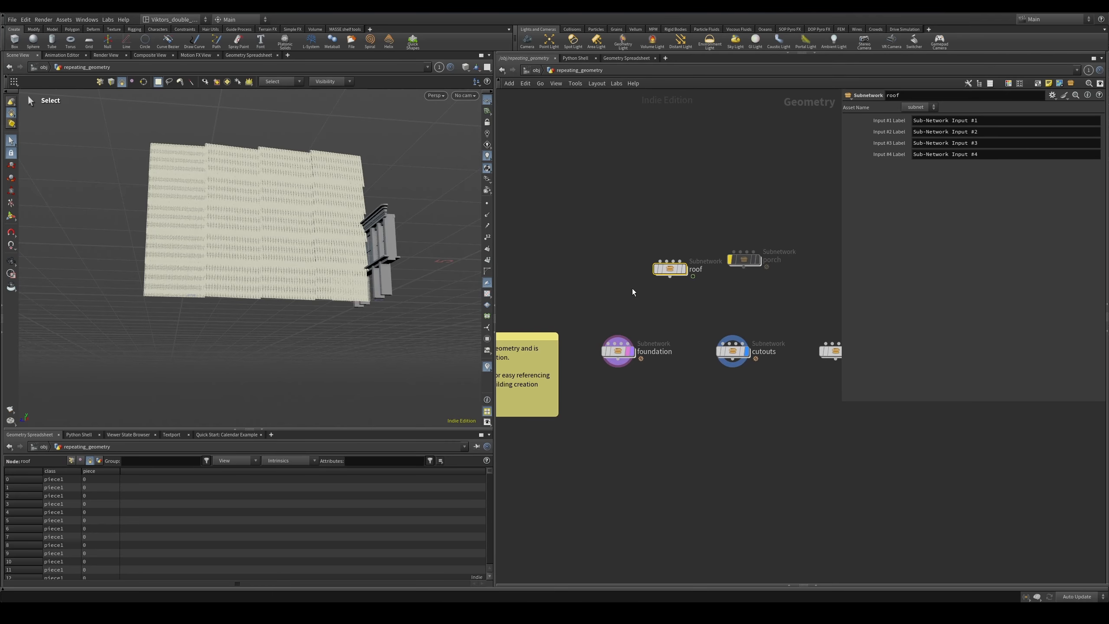
pyautogui.scroll(2, 633, 293)
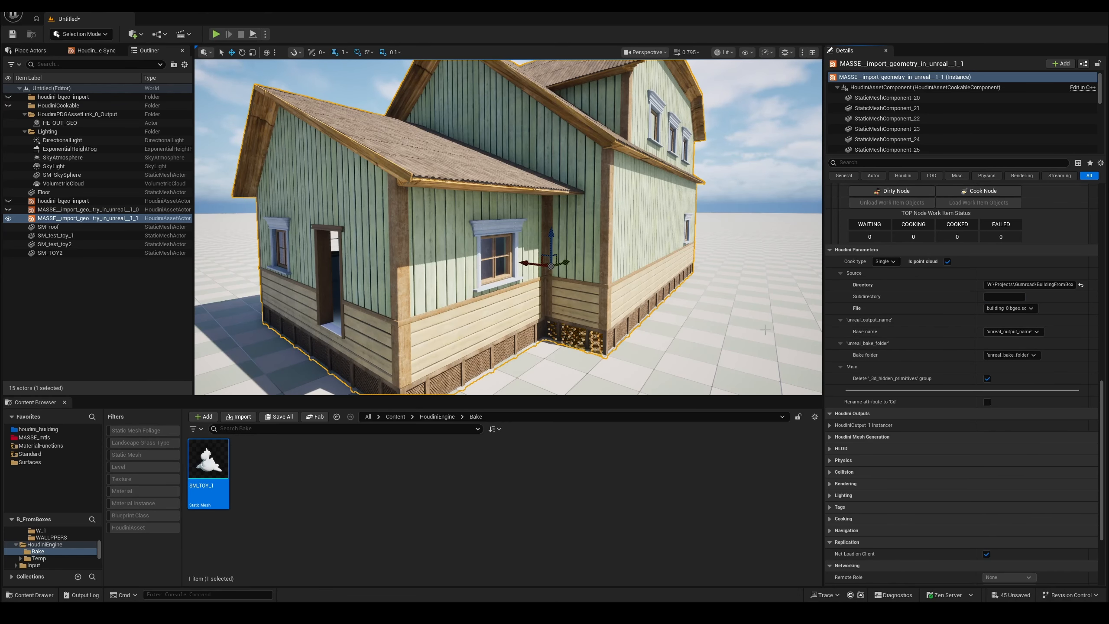
pyautogui.moveTo(760, 318); pyautogui.dragTo(757, 345, button='right')
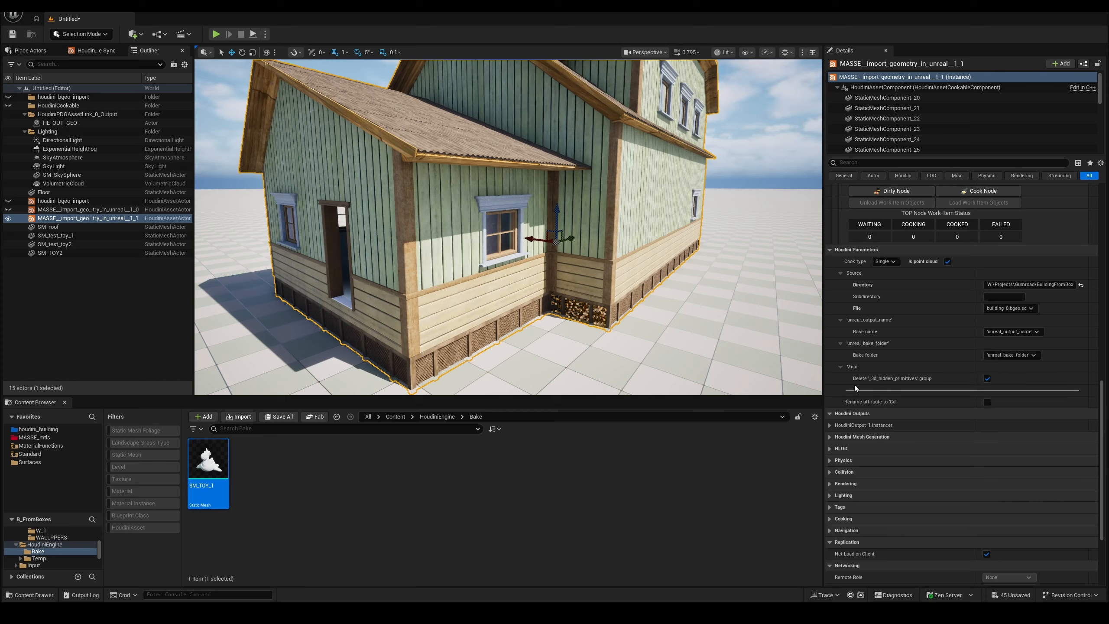
pyautogui.scroll(-1, 973, 379)
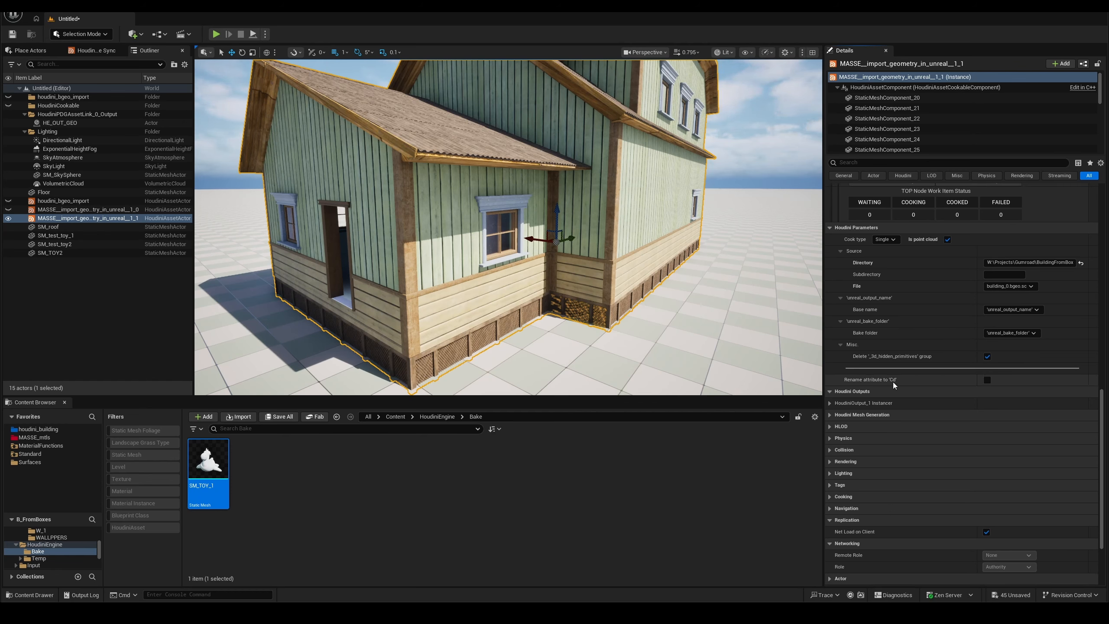
pyautogui.click(988, 380)
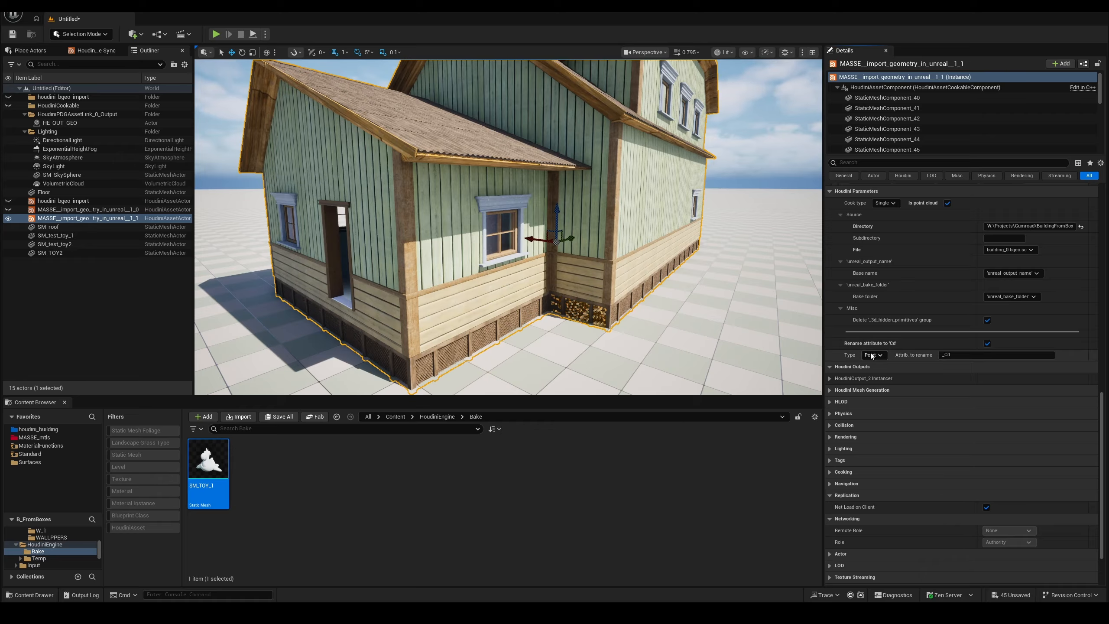
# - Check the Type options for the attribute renamed to 'Cd', keeping Point
pyautogui.click(872, 354)
pyautogui.click(883, 355)
pyautogui.click(884, 355)
pyautogui.click(884, 354)
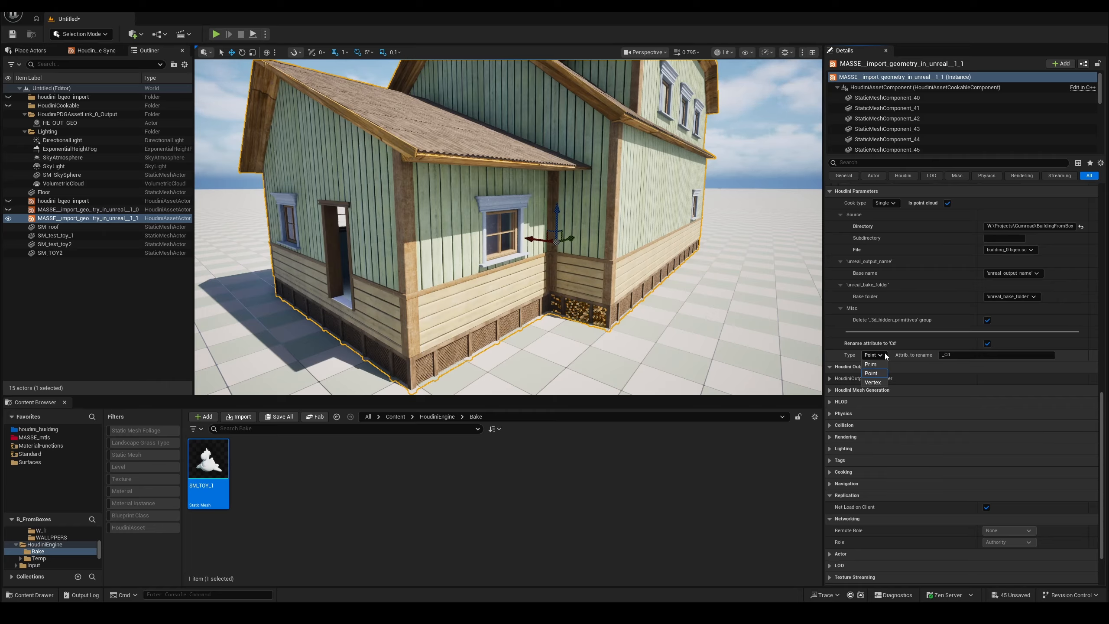
pyautogui.click(911, 348)
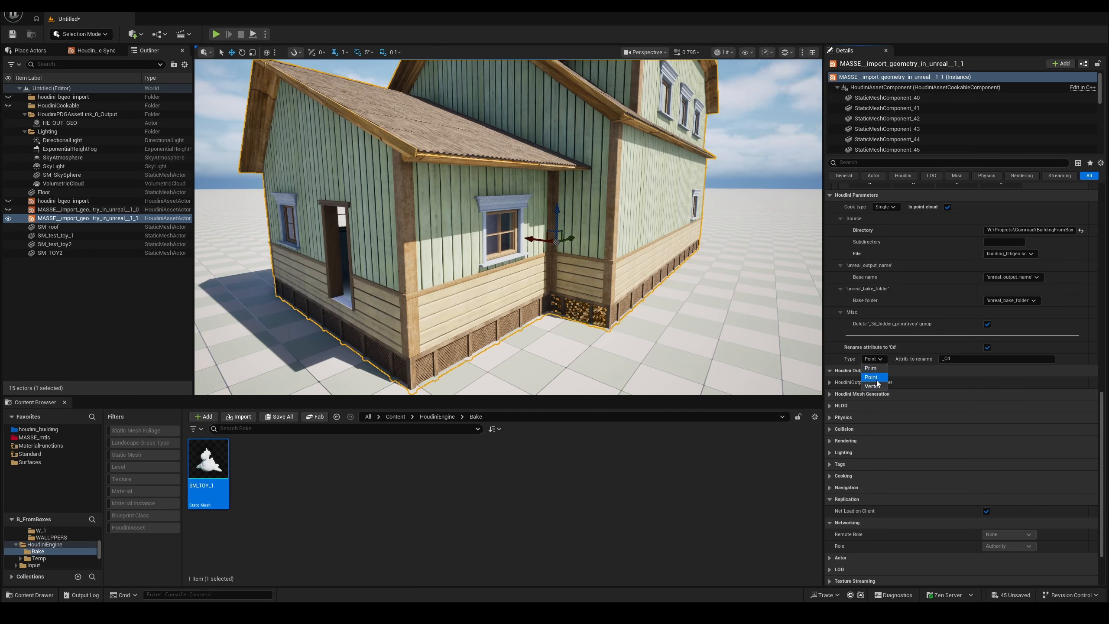
pyautogui.moveTo(894, 333); pyautogui.dragTo(895, 341, button='right')
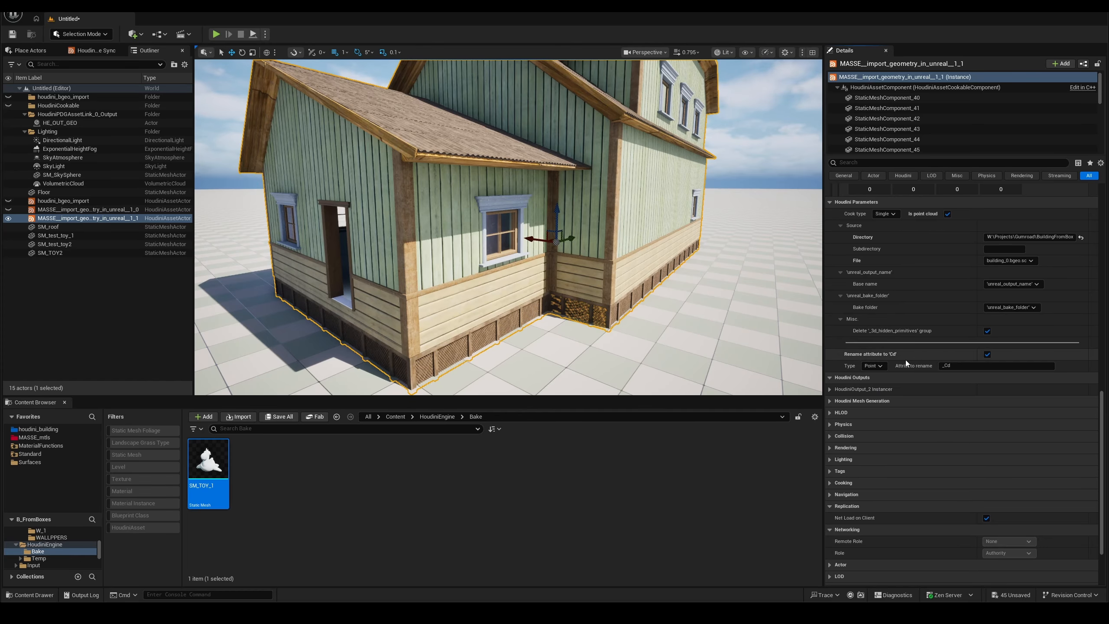
# - Review the name of the attribute that is renamed to 'Cd', keeping _Cd
pyautogui.click(961, 365)
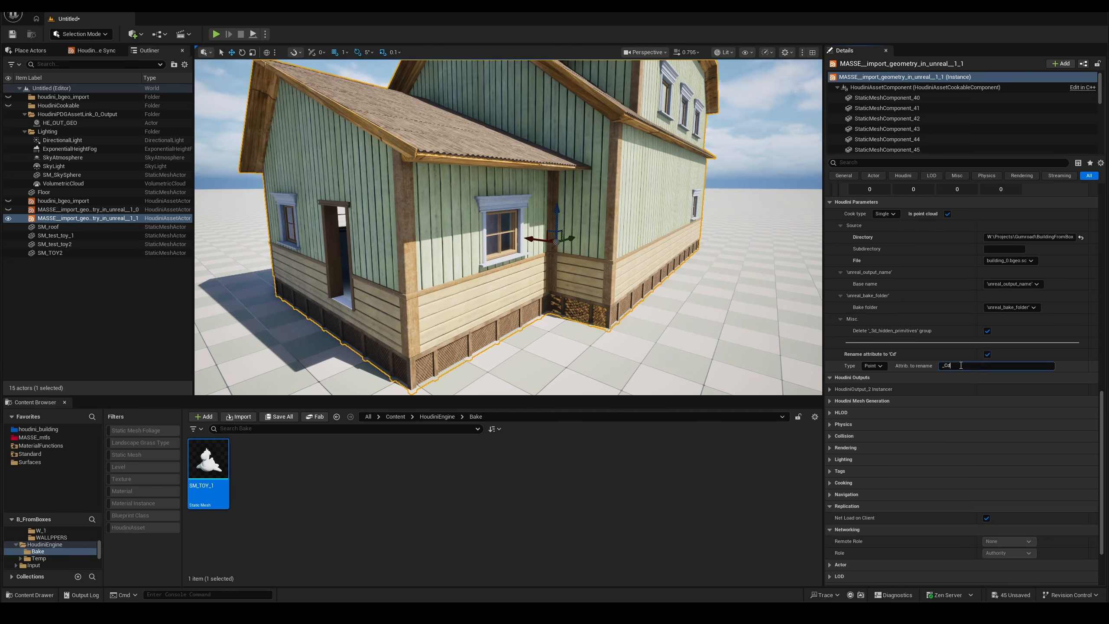
pyautogui.click(963, 369)
pyautogui.press('Return')
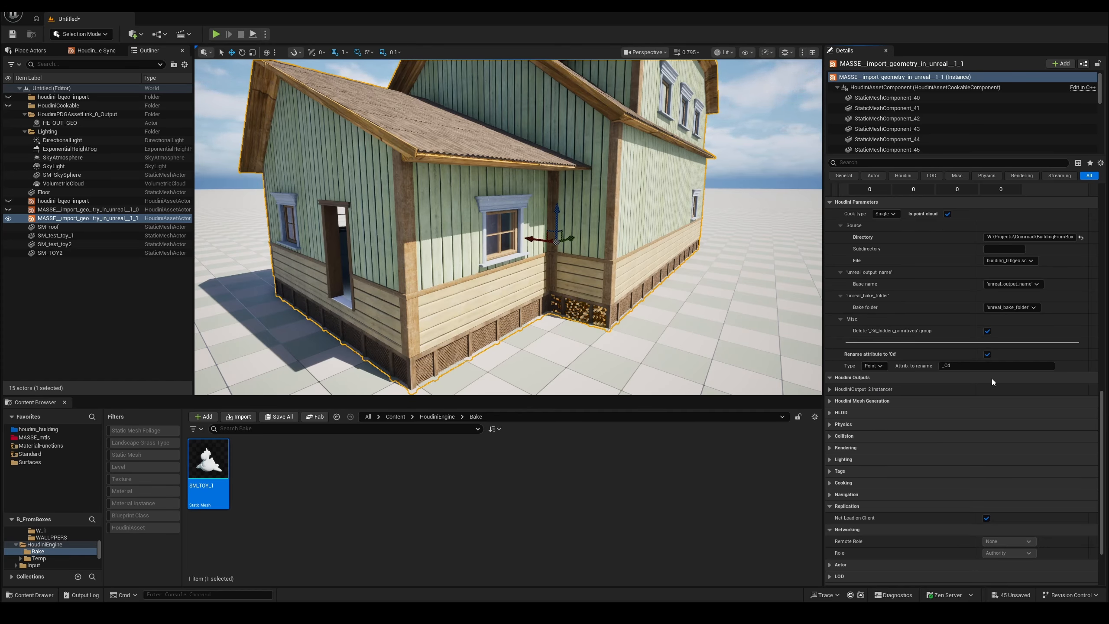
pyautogui.doubleClick(976, 368)
pyautogui.moveTo(986, 384); pyautogui.dragTo(983, 393, button='right')
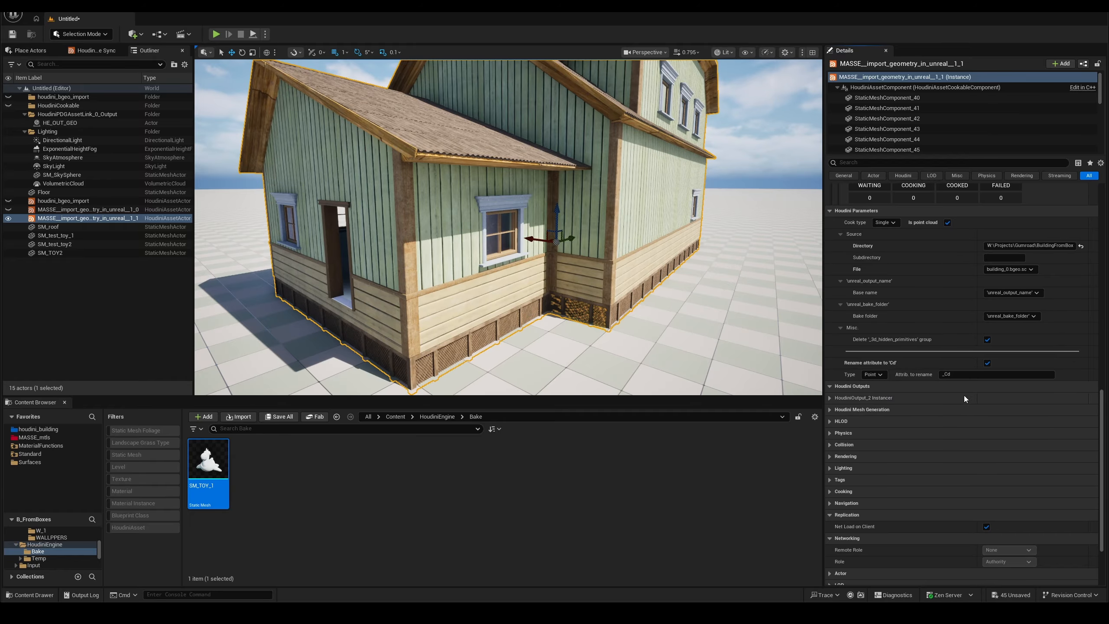
pyautogui.click(952, 377)
pyautogui.click(957, 387)
pyautogui.click(952, 376)
pyautogui.click(962, 385)
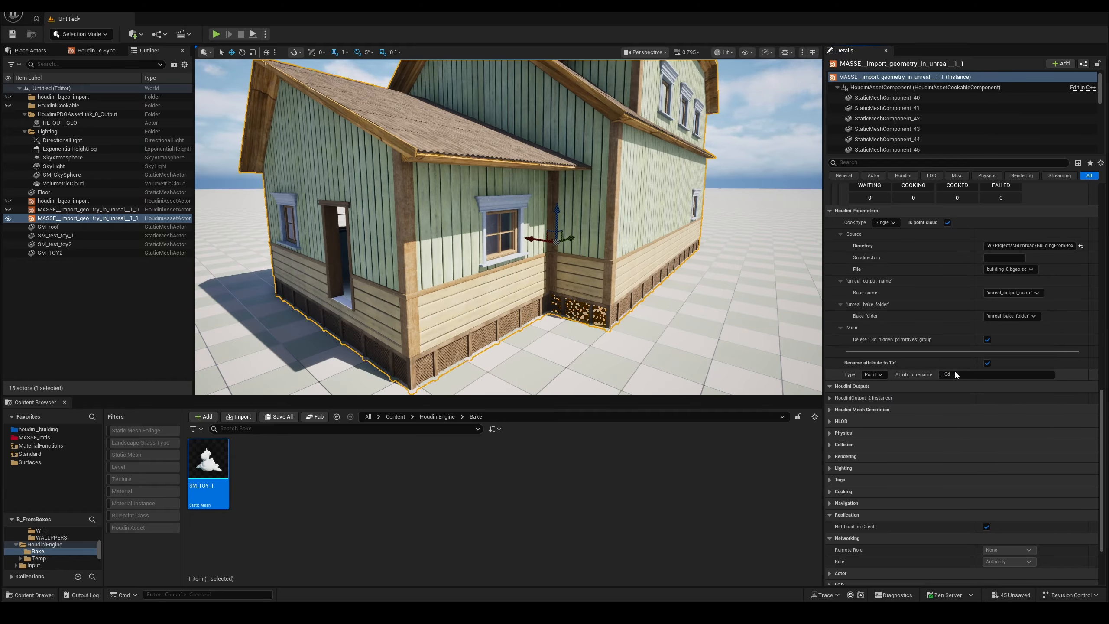
pyautogui.moveTo(956, 374); pyautogui.dragTo(892, 380)
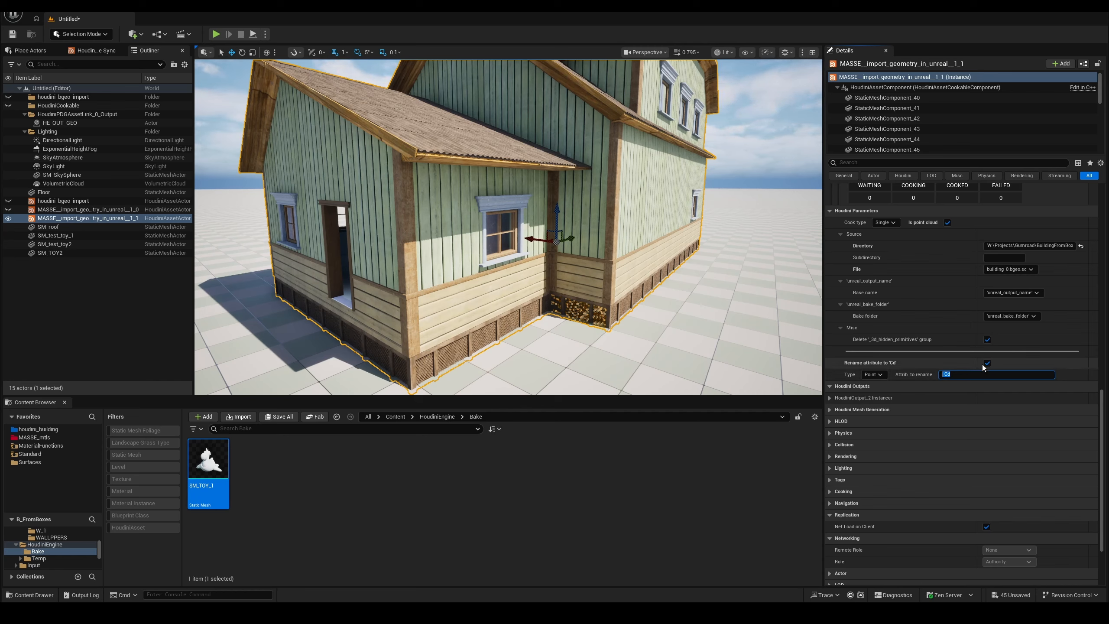
pyautogui.scroll(1, 955, 347)
pyautogui.click(963, 402)
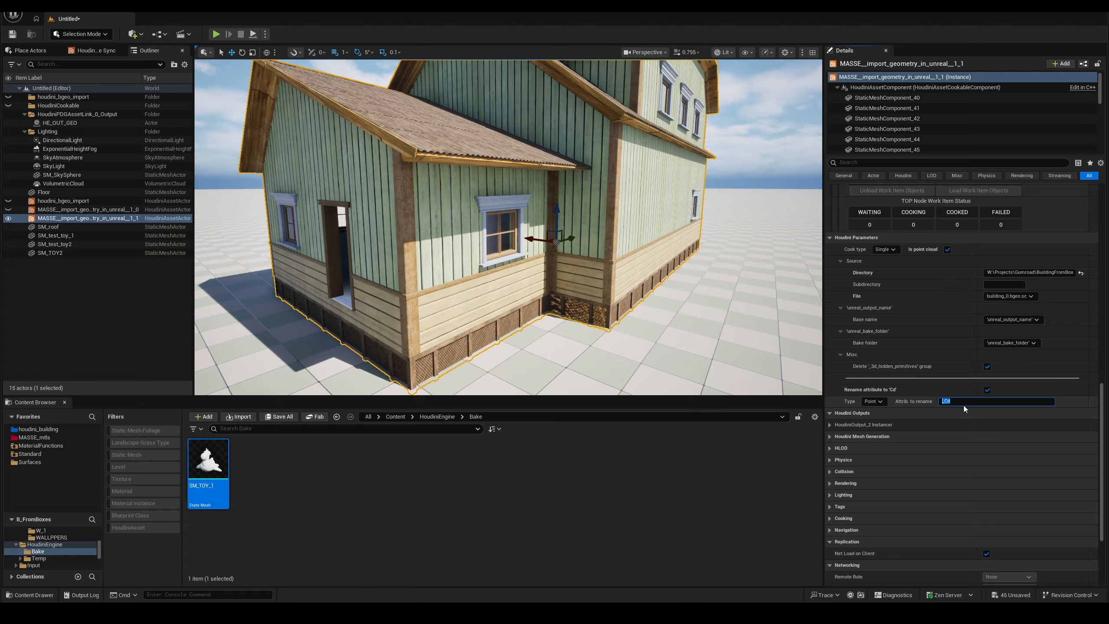
# - Switch the editor to Mesh Paint mode and view the house from another angle
pyautogui.click(82, 35)
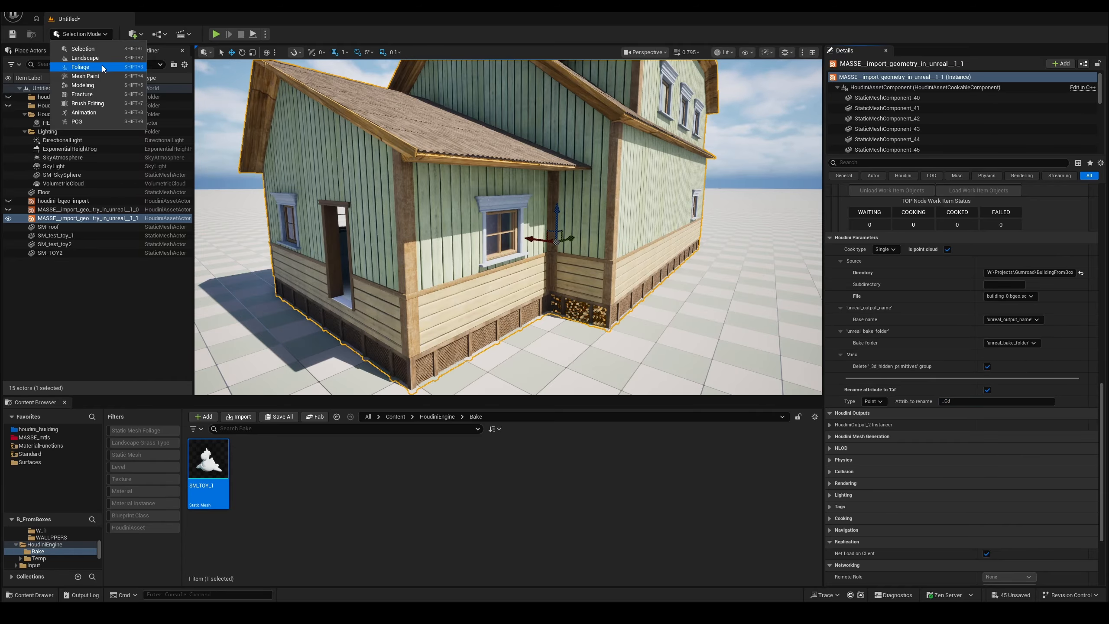
pyautogui.click(111, 77)
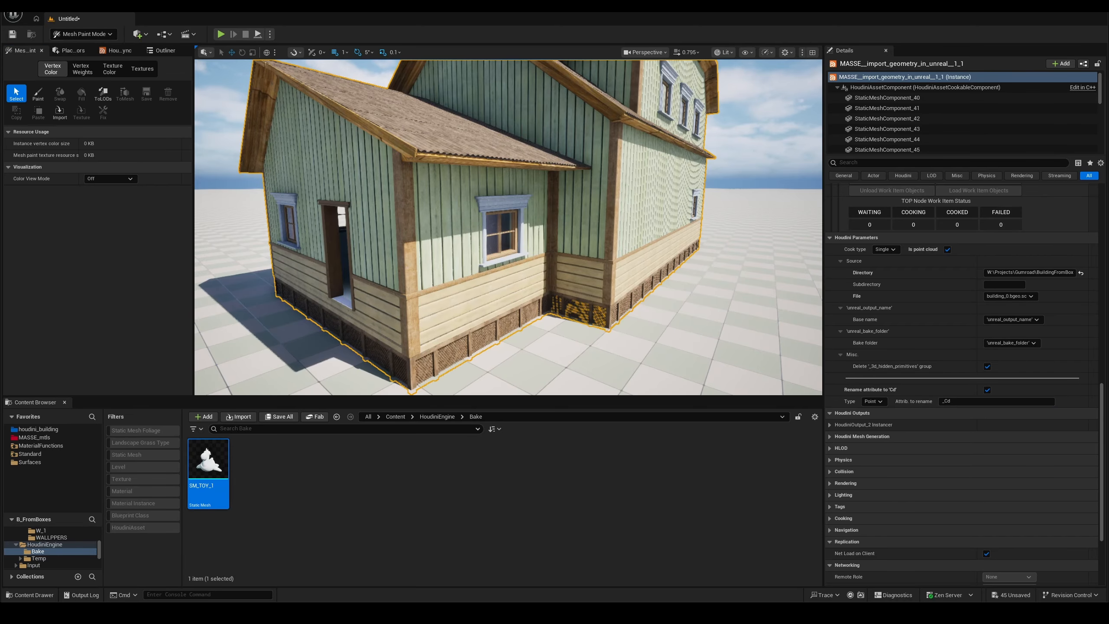
pyautogui.press('s')
pyautogui.moveTo(636, 261); pyautogui.dragTo(585, 254, button='right')
pyautogui.press('g')
pyautogui.press('w')
pyautogui.press('d')
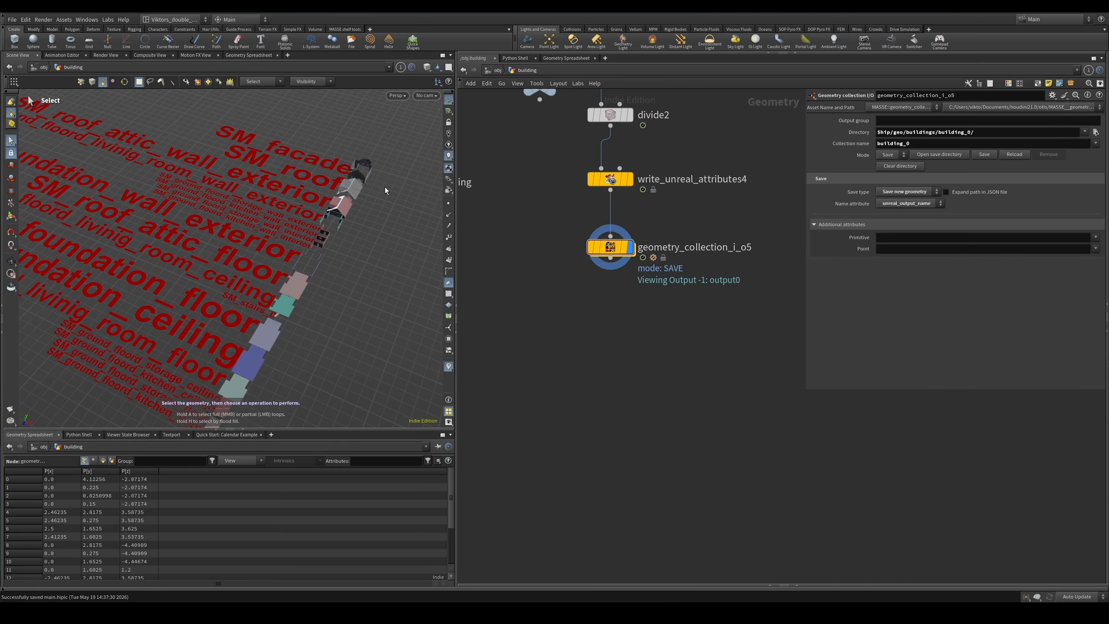
# - Switch to Houdini, save the building_0 collection from geometry_collection_i_o5 and view its named building pieces
pyautogui.scroll(2, 692, 274)
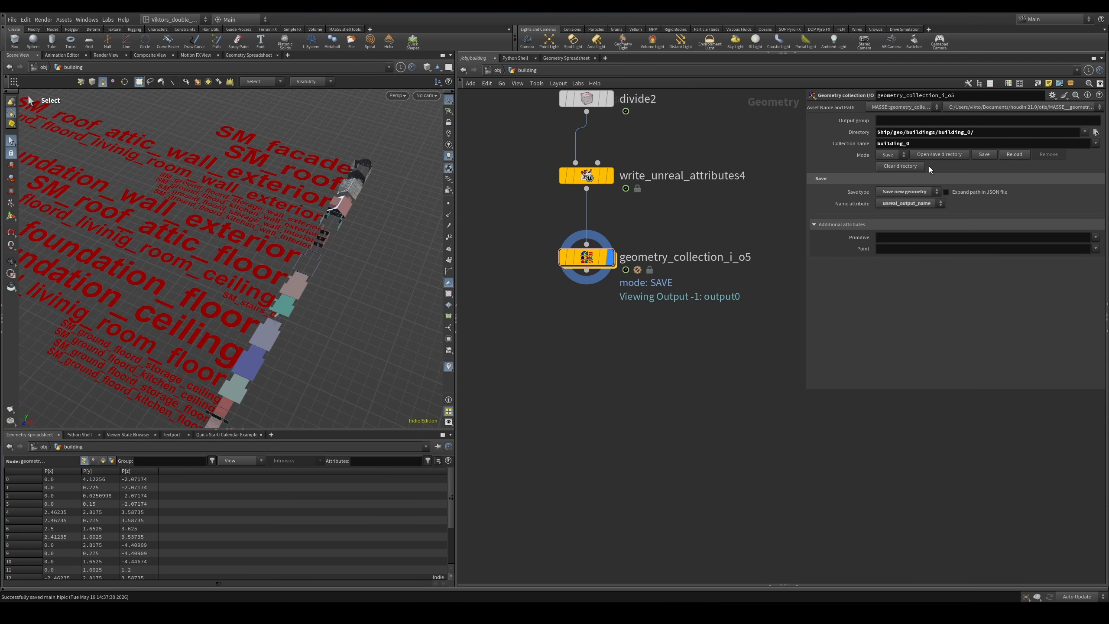
pyautogui.click(985, 155)
pyautogui.click(1022, 181)
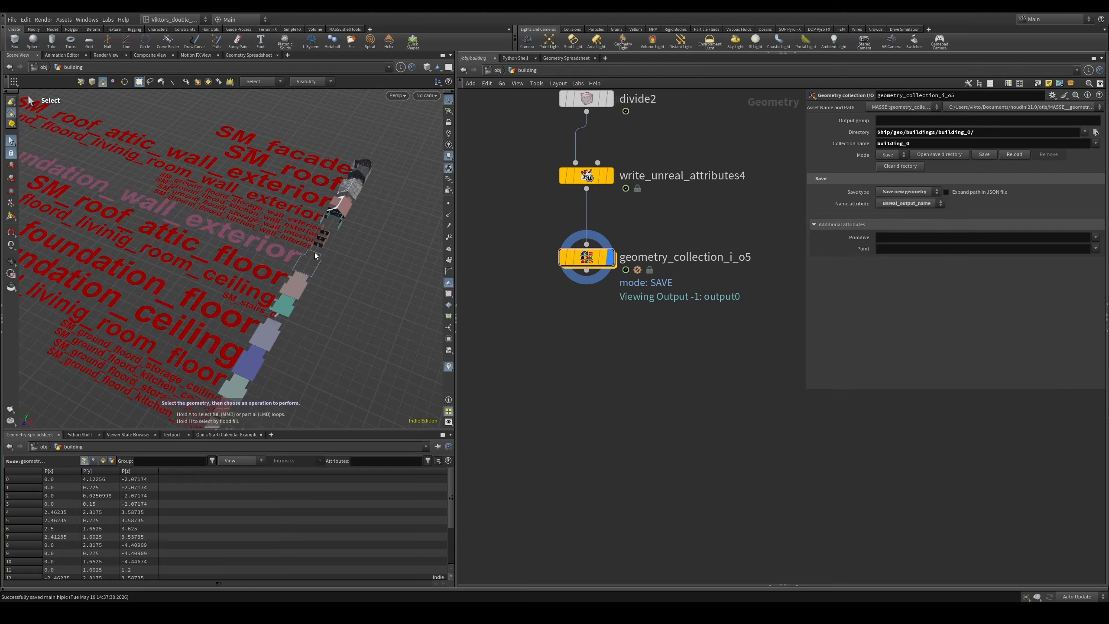
pyautogui.keyDown('alt'); pyautogui.moveTo(327, 199); pyautogui.dragTo(349, 240, button='right'); pyautogui.keyUp('alt')
pyautogui.keyDown('alt'); pyautogui.moveTo(349, 240); pyautogui.dragTo(360, 167); pyautogui.keyUp('alt')
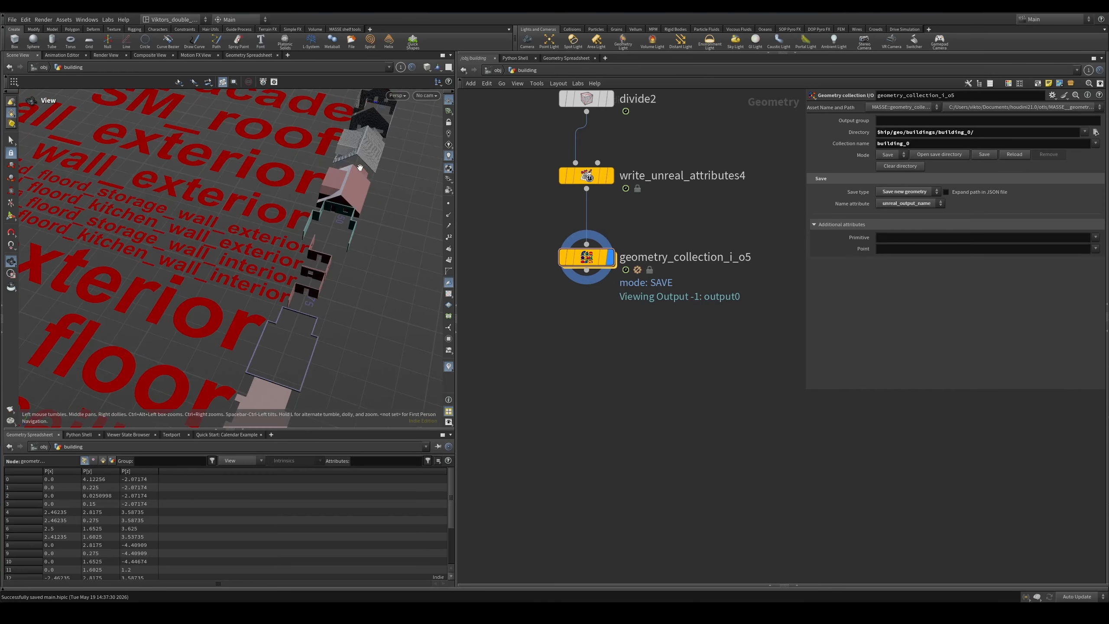
pyautogui.keyDown('alt'); pyautogui.moveTo(360, 167); pyautogui.dragTo(337, 144, button='right'); pyautogui.keyUp('alt')
pyautogui.moveTo(336, 145)
pyautogui.keyDown('alt'); pyautogui.mouseDown()
pyautogui.moveTo(356, 149)
pyautogui.moveTo(336, 153)
pyautogui.mouseUp(); pyautogui.keyUp('alt')
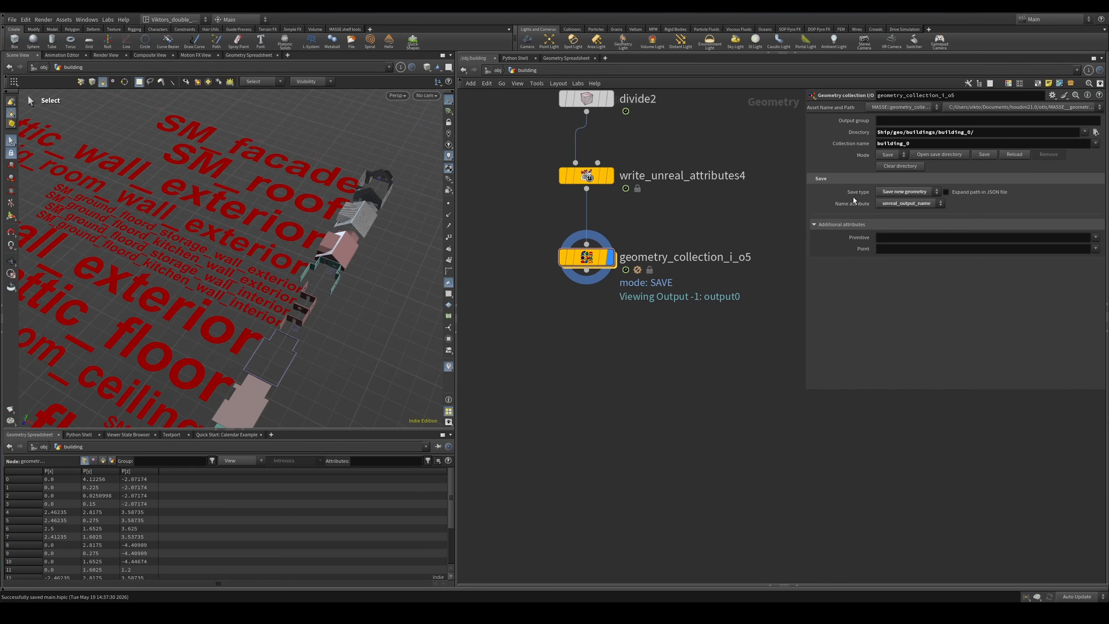
# - Open the collection's save directory and examine the building_0.json and bgeo.sc files in it
pyautogui.click(941, 154)
pyautogui.moveTo(731, 142); pyautogui.dragTo(445, 142)
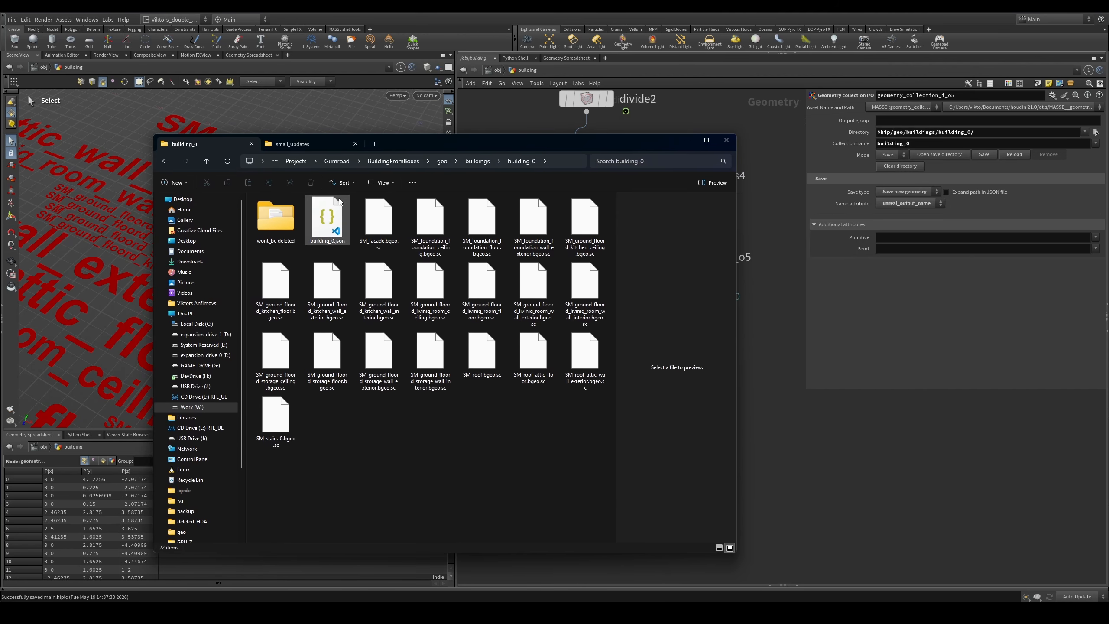
pyautogui.click(296, 421)
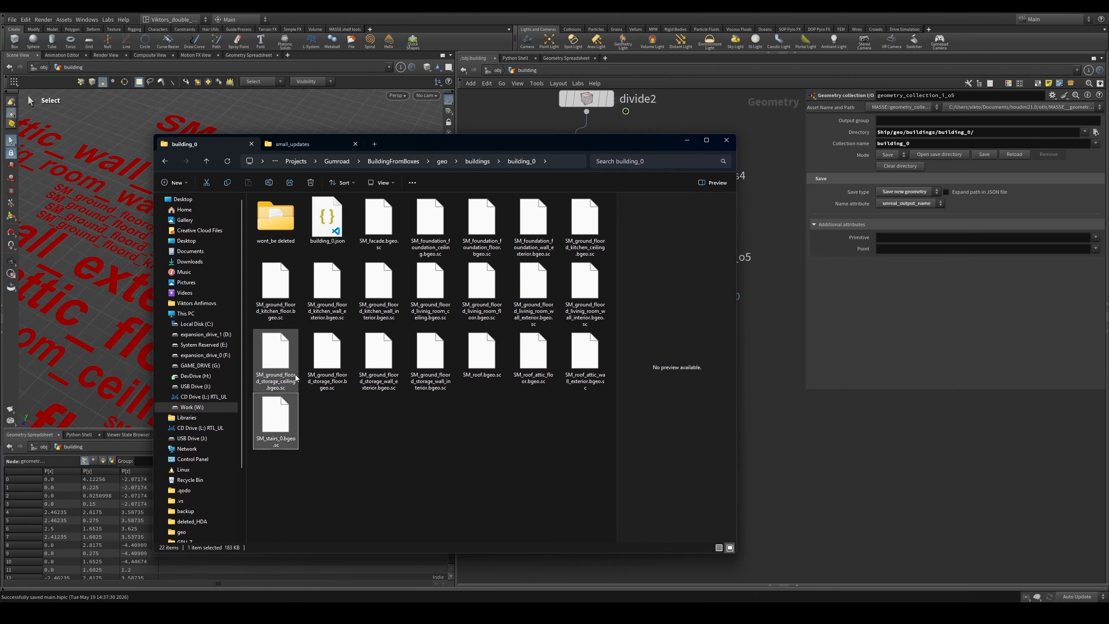
pyautogui.click(348, 216)
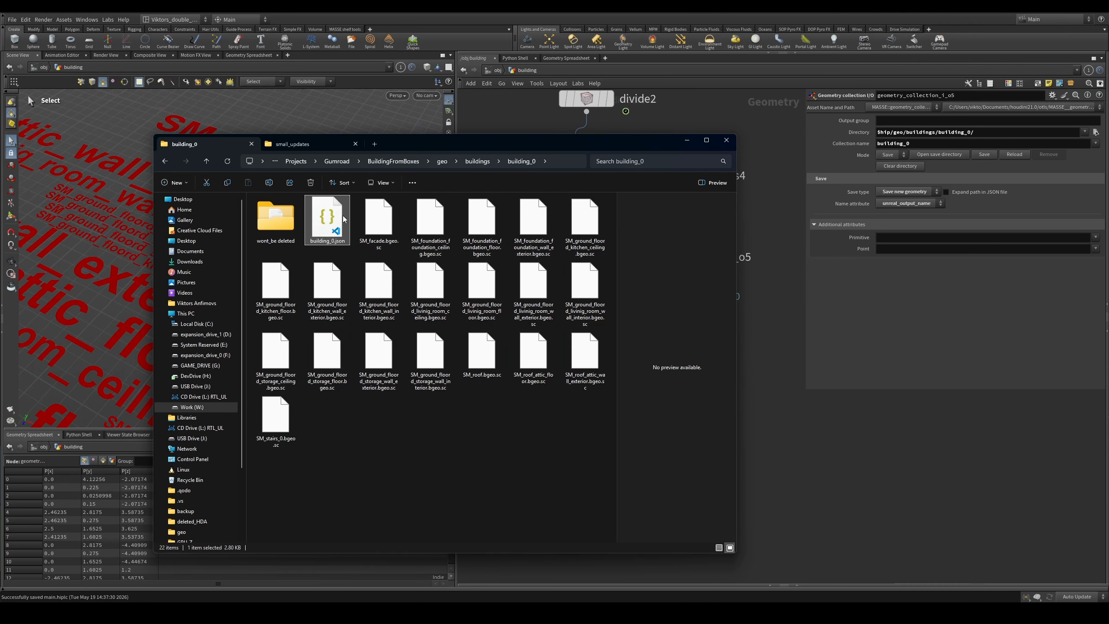
pyautogui.keyDown('shift'); pyautogui.click(281, 407); pyautogui.keyUp('shift')
pyautogui.click(759, 246)
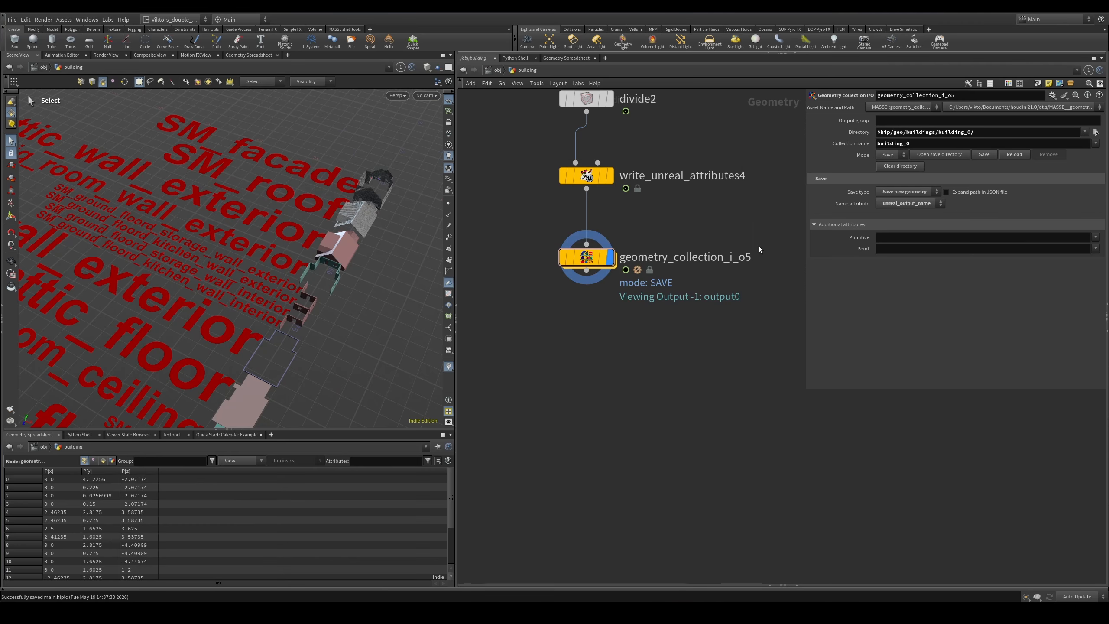
# - Clear the save directory of geometry_collection_i_o5 and check the building_0 folder in File Explorer
pyautogui.click(899, 165)
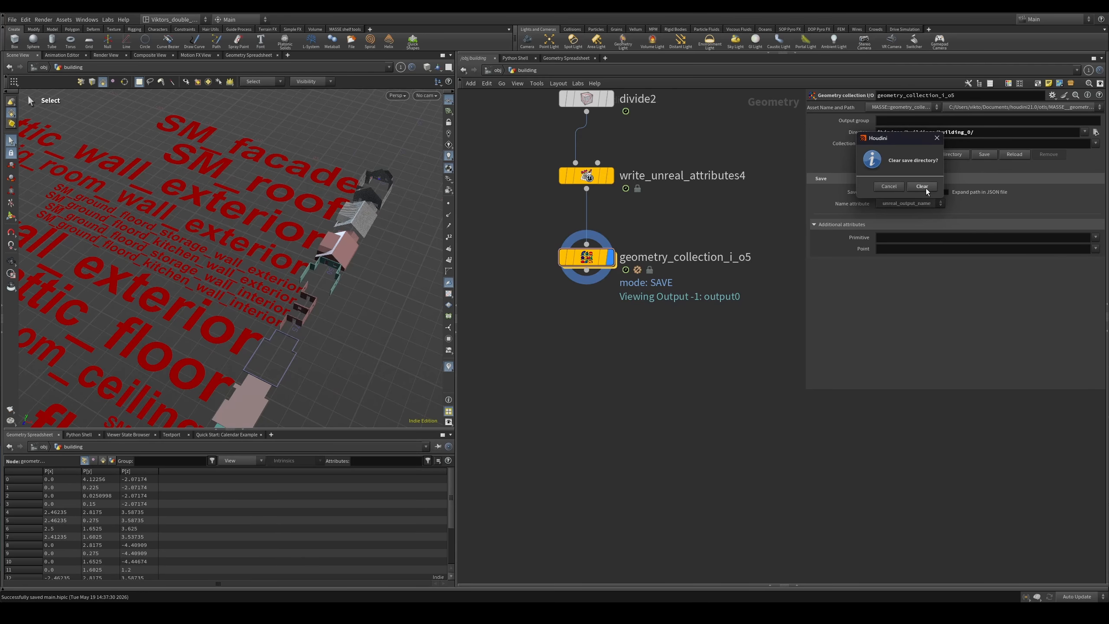
pyautogui.click(923, 187)
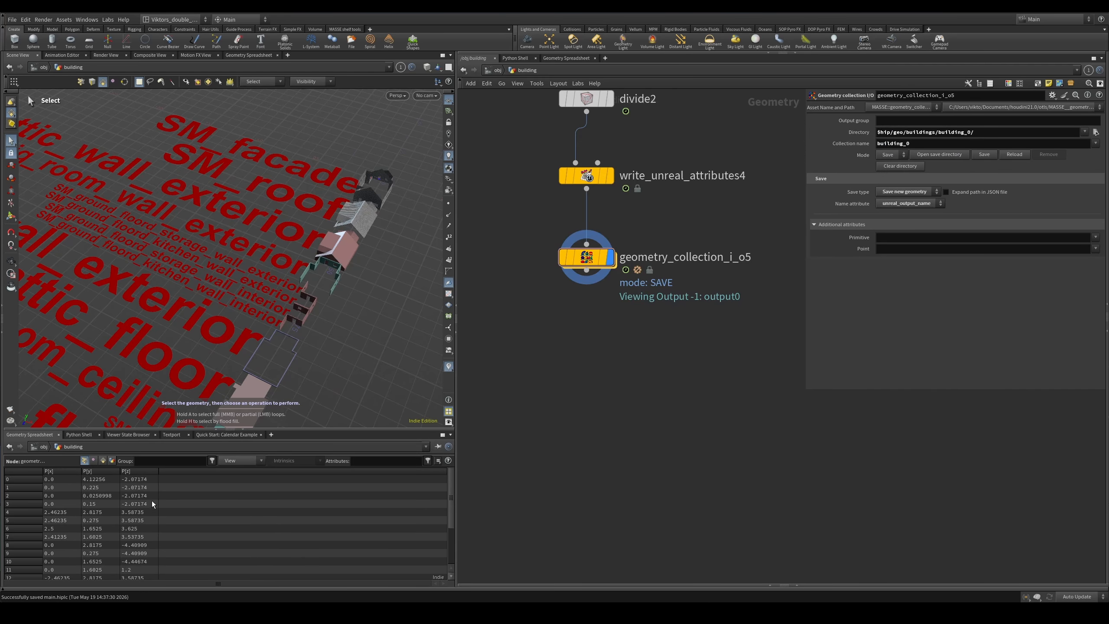
pyautogui.moveTo(117, 613)
pyautogui.click(195, 567)
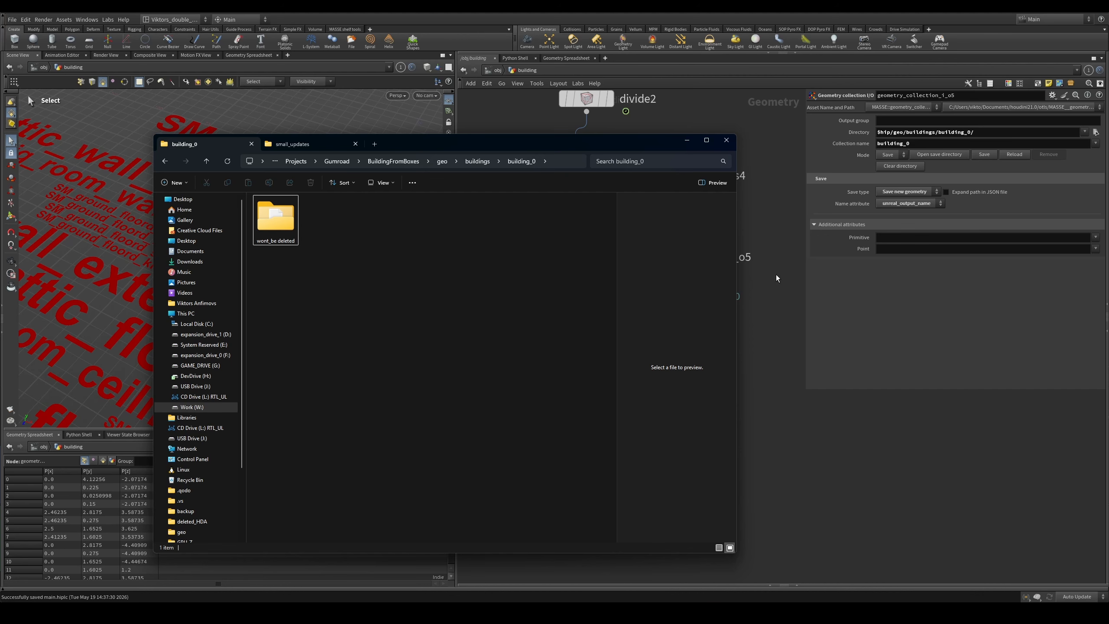
pyautogui.click(784, 243)
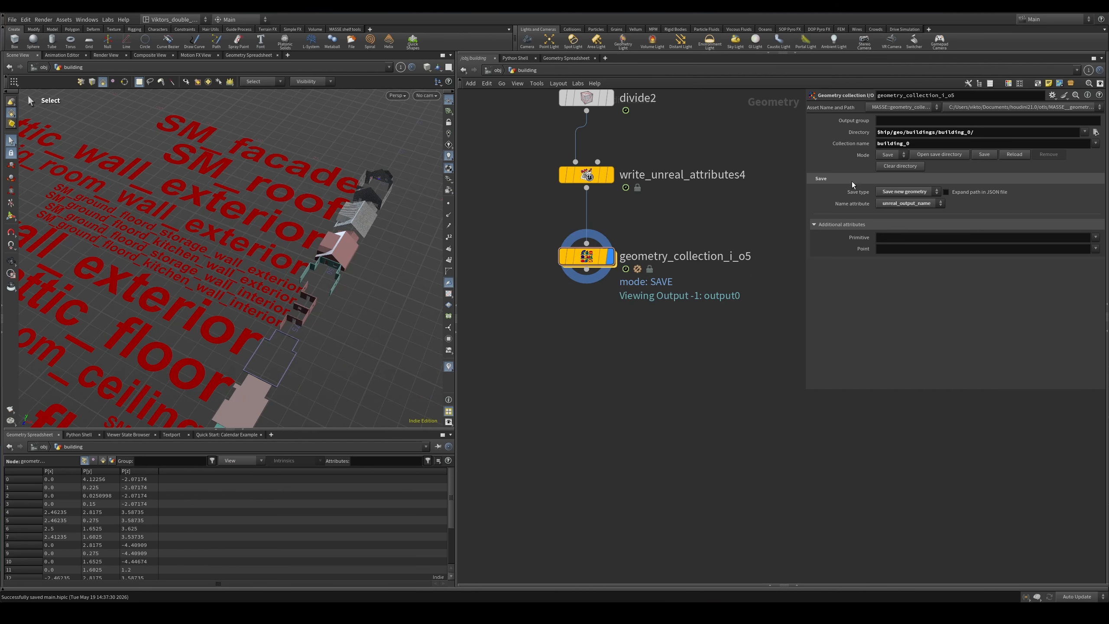
# - Reopen the building_0 folder in File Explorer, inspect the contents of its "wont_be deleted" subfolder, and return to building_0
pyautogui.moveTo(780, 220); pyautogui.dragTo(763, 232, button='middle')
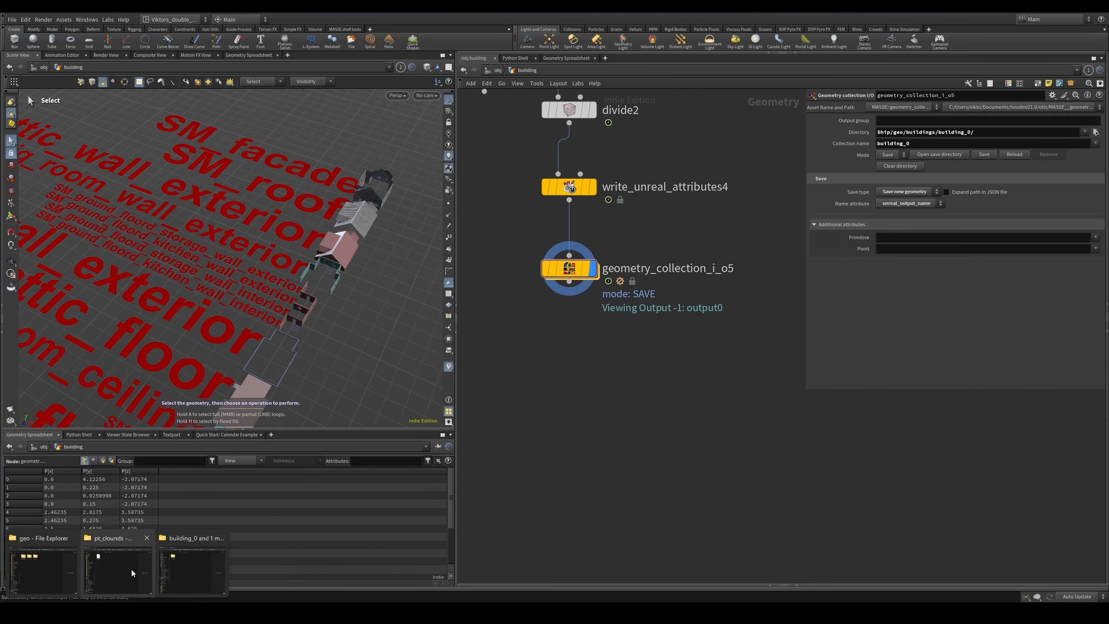
pyautogui.click(132, 569)
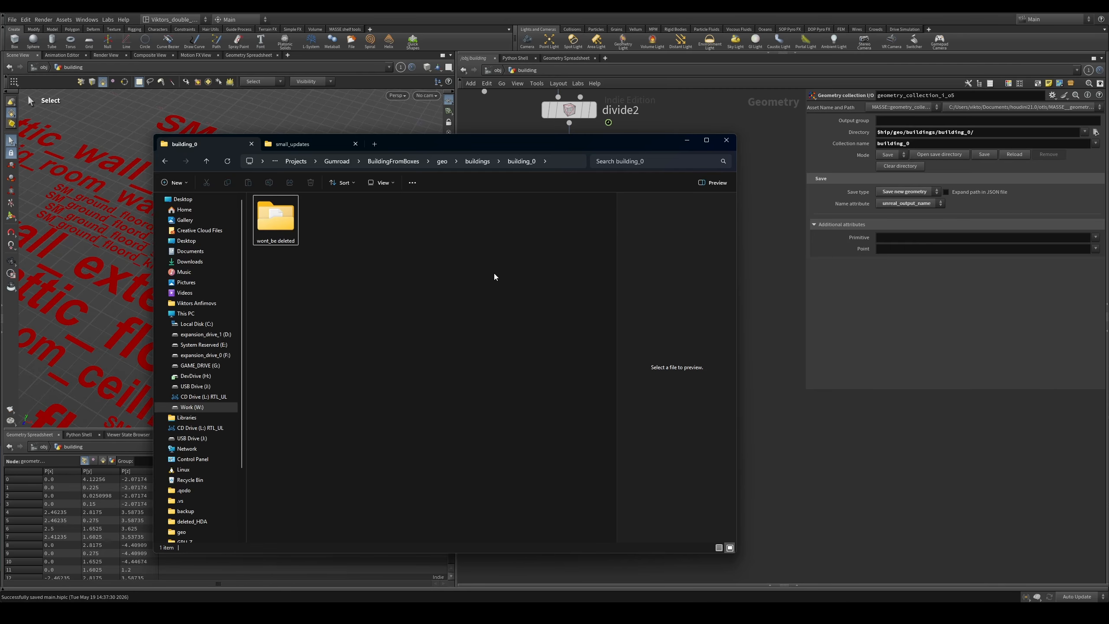
pyautogui.moveTo(560, 149); pyautogui.dragTo(625, 156)
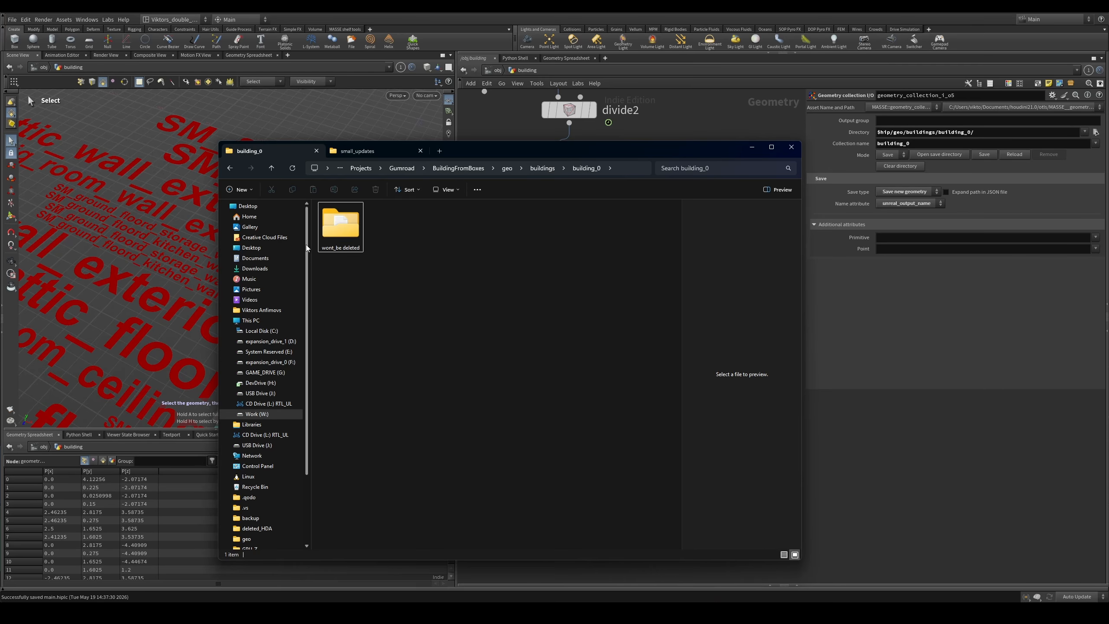
pyautogui.doubleClick(352, 234)
pyautogui.click(548, 168)
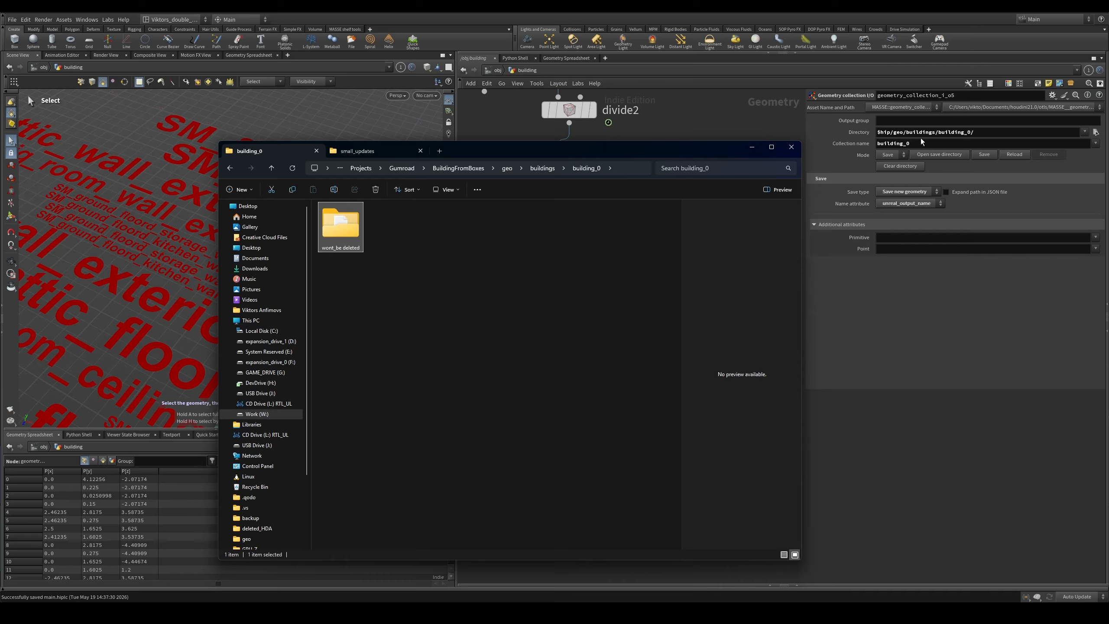
pyautogui.doubleClick(353, 229)
pyautogui.click(352, 224)
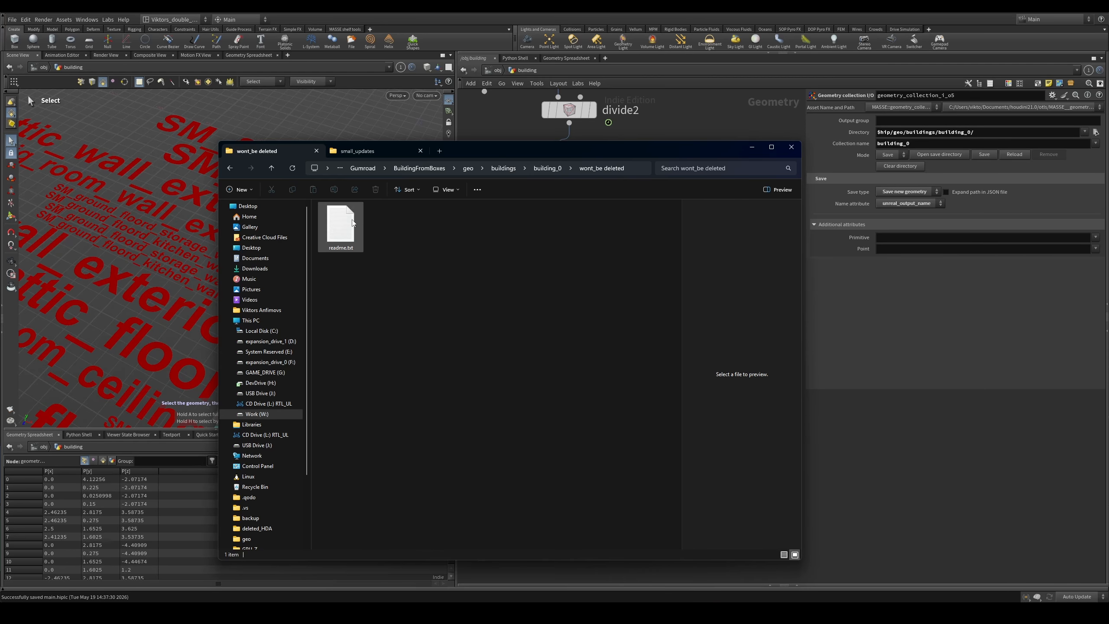
pyautogui.click(551, 169)
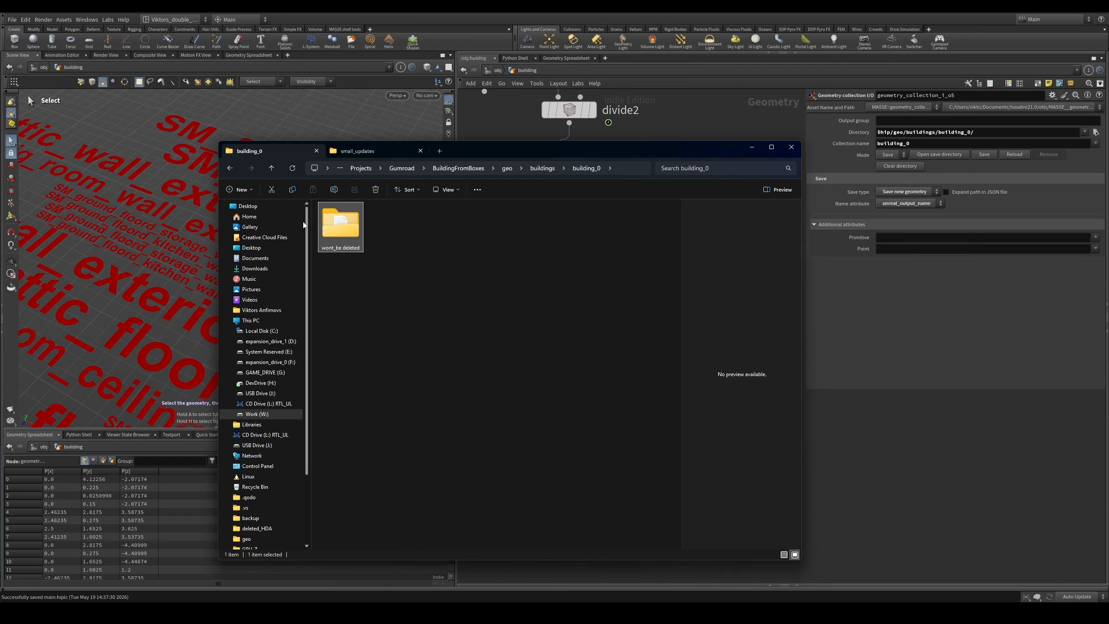
# - Close the File Explorer window and go to write_unreal_attributes4 in the roof network to show its Unreal material assignments
pyautogui.click(477, 404)
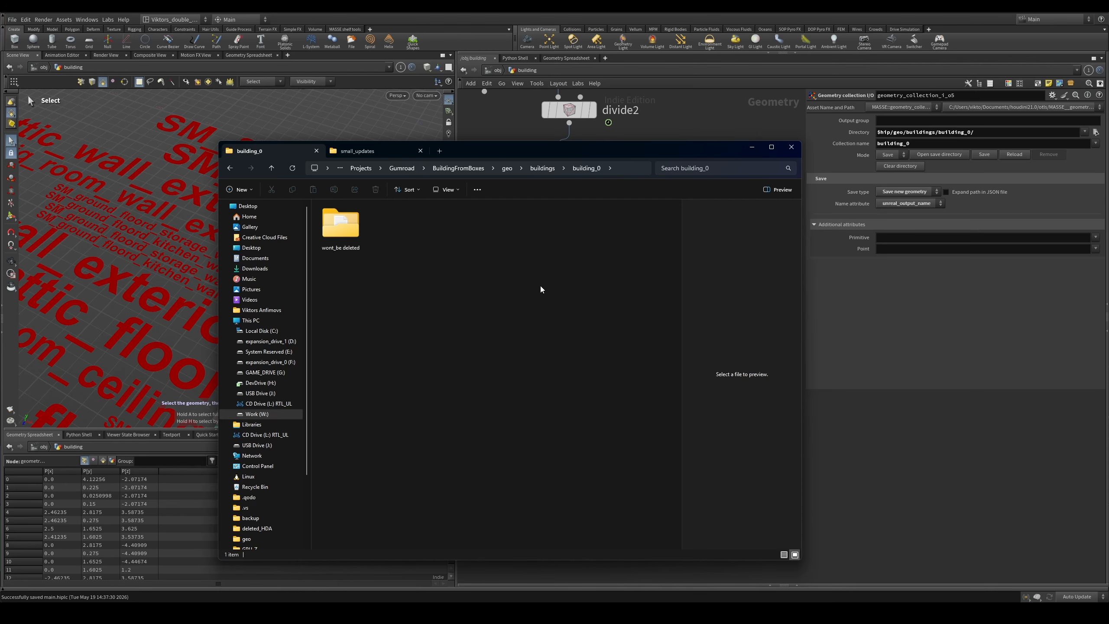
pyautogui.click(791, 147)
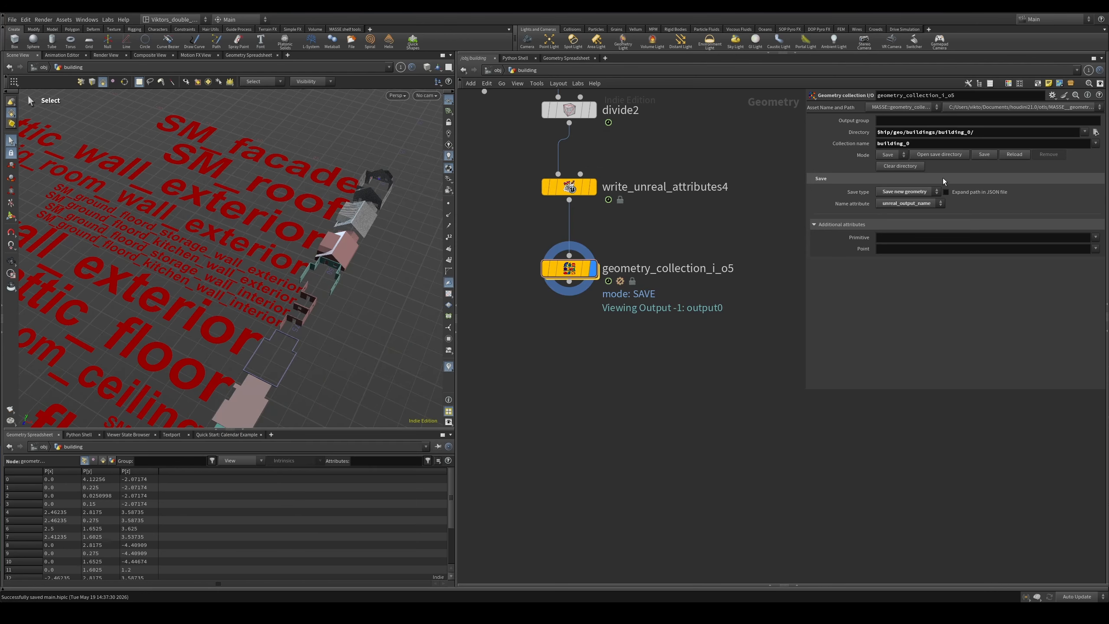
pyautogui.moveTo(673, 233); pyautogui.dragTo(538, 310)
pyautogui.moveTo(519, 252); pyautogui.dragTo(505, 225)
pyautogui.moveTo(652, 356); pyautogui.dragTo(680, 356, button='middle')
pyautogui.moveTo(709, 404); pyautogui.dragTo(535, 237)
pyautogui.moveTo(534, 236); pyautogui.dragTo(761, 356)
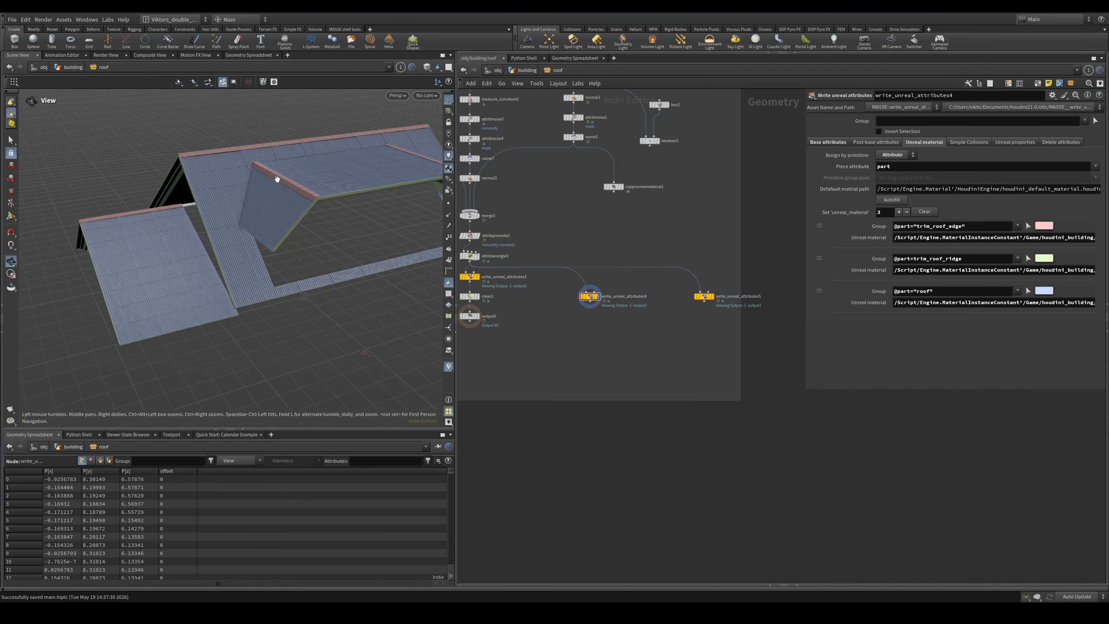
# - Examine the roof's per-part material colour preview from several angles, toggling between shaded and wireframe display
pyautogui.moveTo(277, 179); pyautogui.dragTo(267, 238)
pyautogui.press('s')
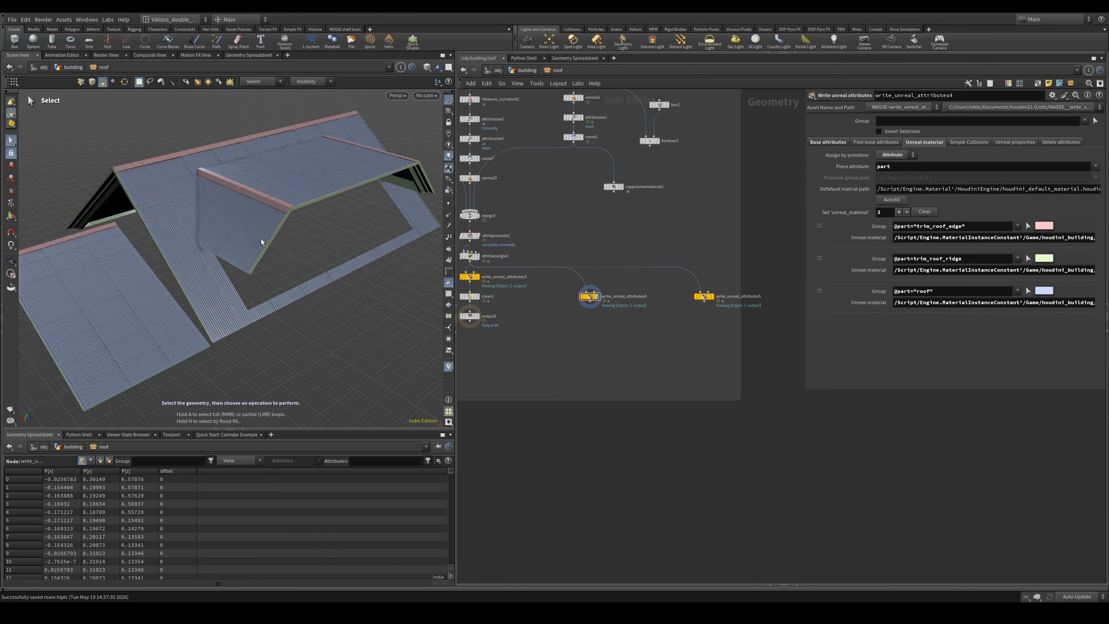
pyautogui.scroll(3, 629, 336)
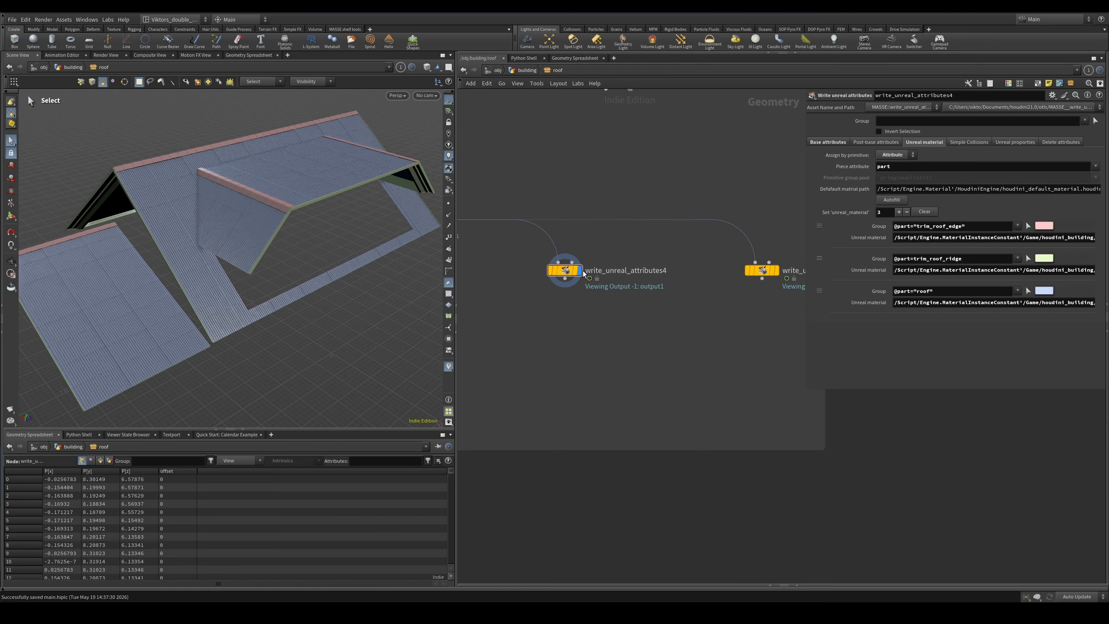
pyautogui.scroll(-5, 697, 325)
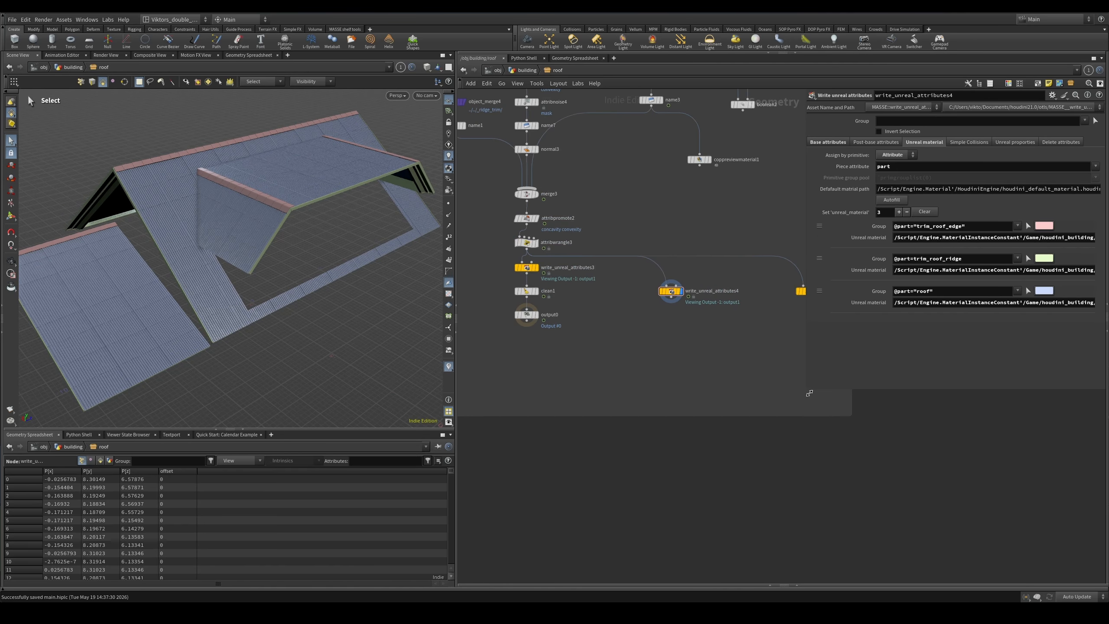
pyautogui.moveTo(809, 390)
pyautogui.mouseDown()
pyautogui.moveTo(810, 401)
pyautogui.moveTo(814, 382)
pyautogui.mouseUp()
pyautogui.moveTo(666, 359); pyautogui.dragTo(702, 374, button='middle')
pyautogui.moveTo(330, 179)
pyautogui.keyDown('alt'); pyautogui.mouseDown()
pyautogui.moveTo(288, 172)
pyautogui.moveTo(289, 127)
pyautogui.moveTo(284, 228)
pyautogui.moveTo(312, 179)
pyautogui.mouseUp(); pyautogui.keyUp('alt')
pyautogui.hotkey('shift', 'w')
pyautogui.hotkey('shift', 'w')
pyautogui.hotkey('shift', 'w')
pyautogui.hotkey('shift', 'w')
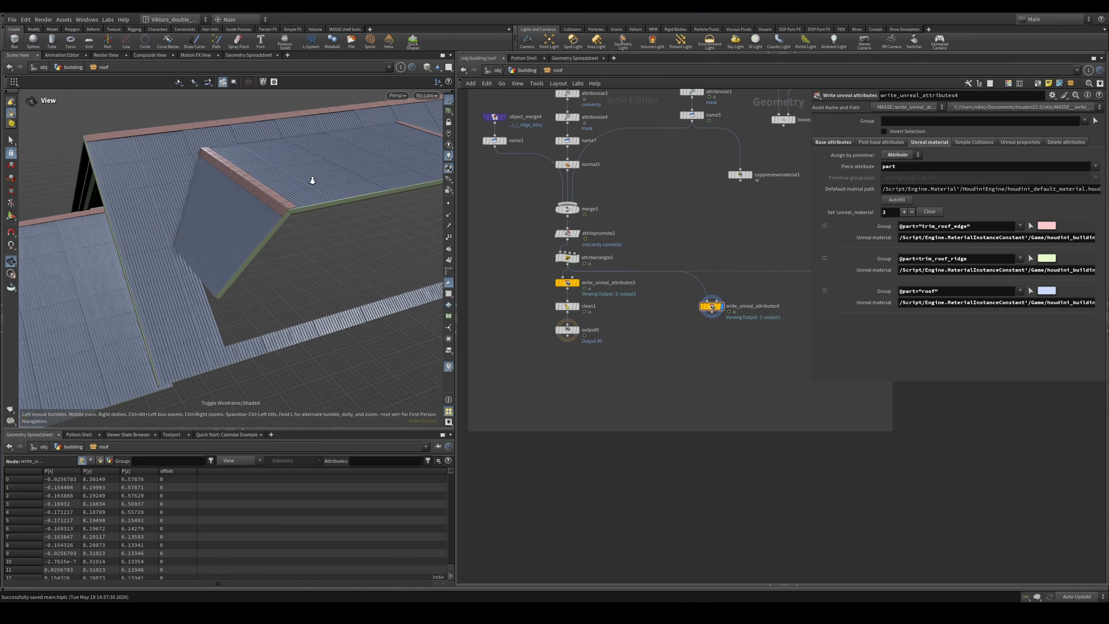
pyautogui.keyDown('alt'); pyautogui.moveTo(312, 179); pyautogui.dragTo(285, 194, button='right'); pyautogui.keyUp('alt')
pyautogui.moveTo(675, 367); pyautogui.dragTo(642, 328, button='middle')
# - Review the base and post-base attribute settings of write_unreal_attributes4, including the list of preset Unreal attribute names
pyautogui.click(870, 142)
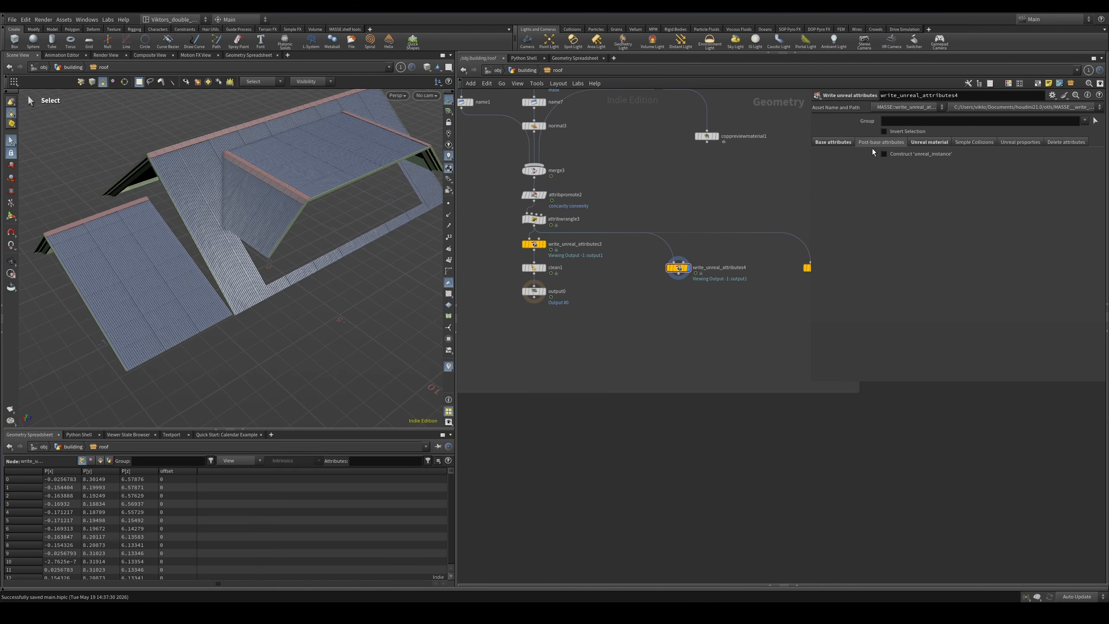
pyautogui.click(839, 142)
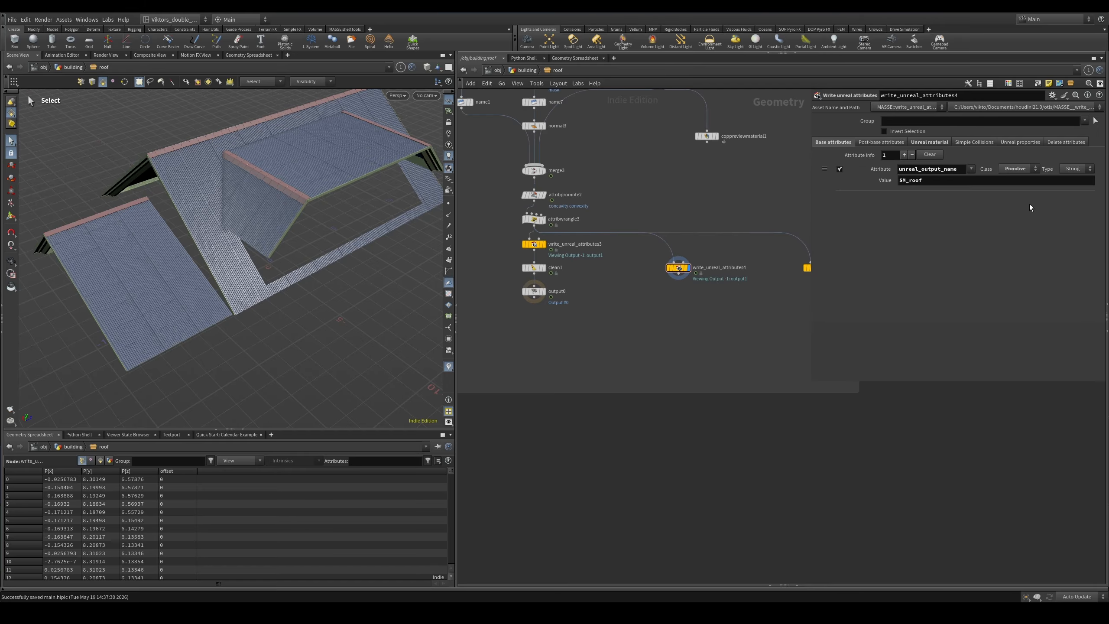
pyautogui.click(881, 142)
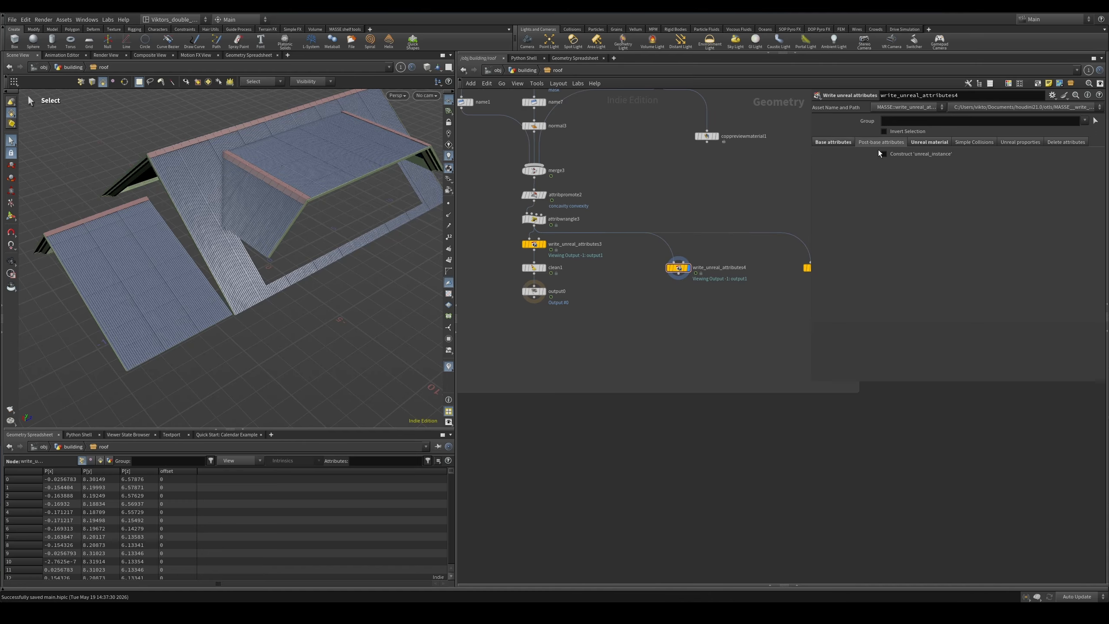
pyautogui.scroll(4, 275, 198)
pyautogui.keyDown('alt'); pyautogui.moveTo(274, 198); pyautogui.dragTo(270, 211); pyautogui.keyUp('alt')
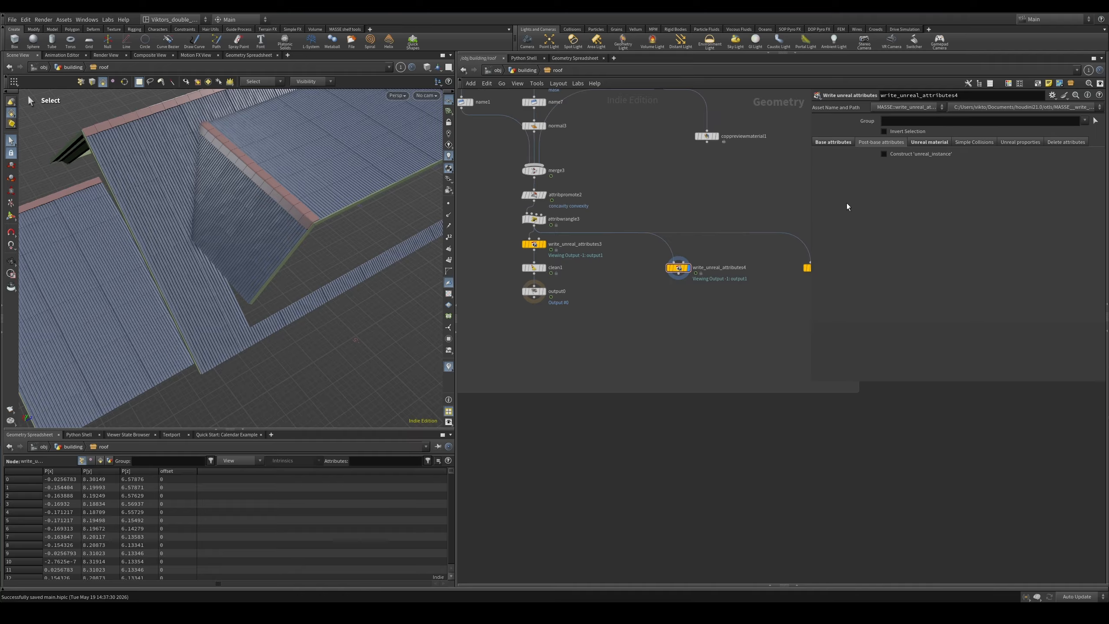
pyautogui.click(843, 141)
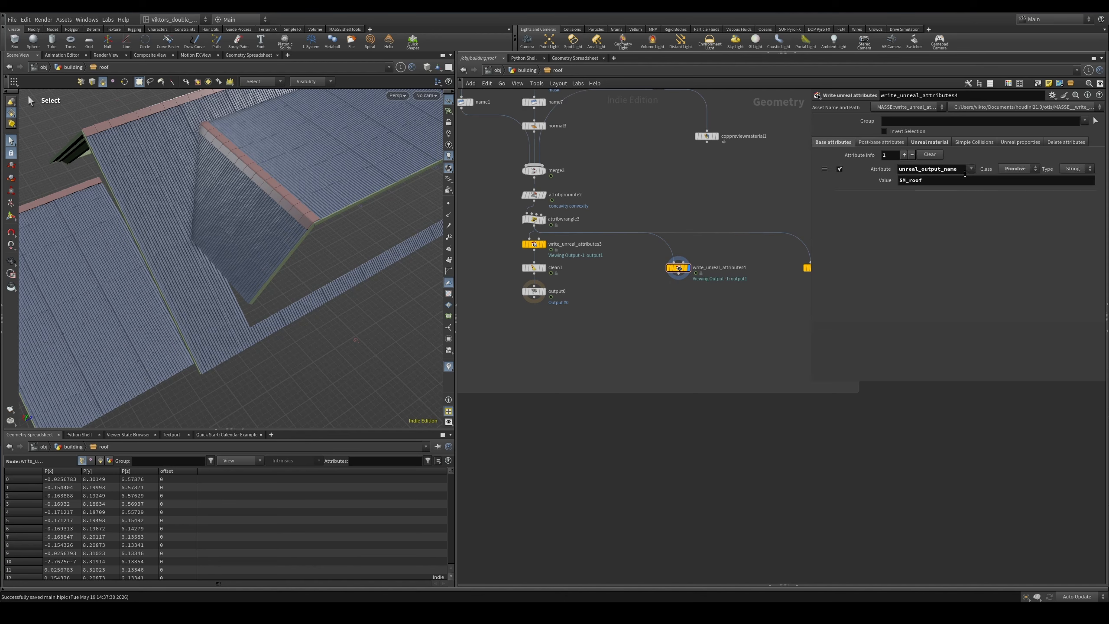
pyautogui.click(971, 169)
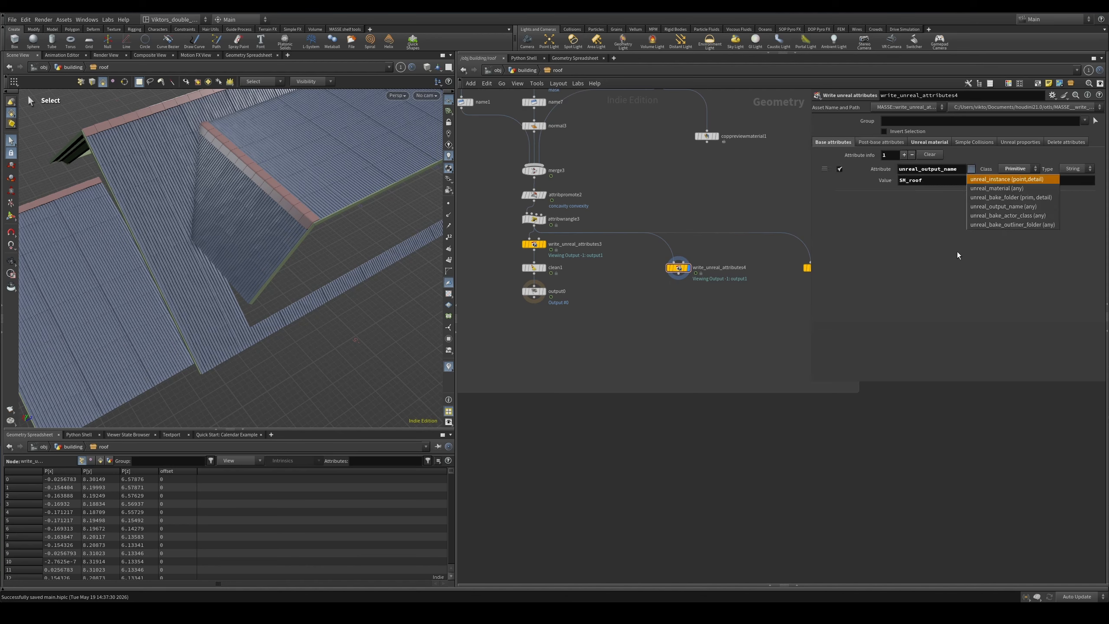
pyautogui.click(919, 258)
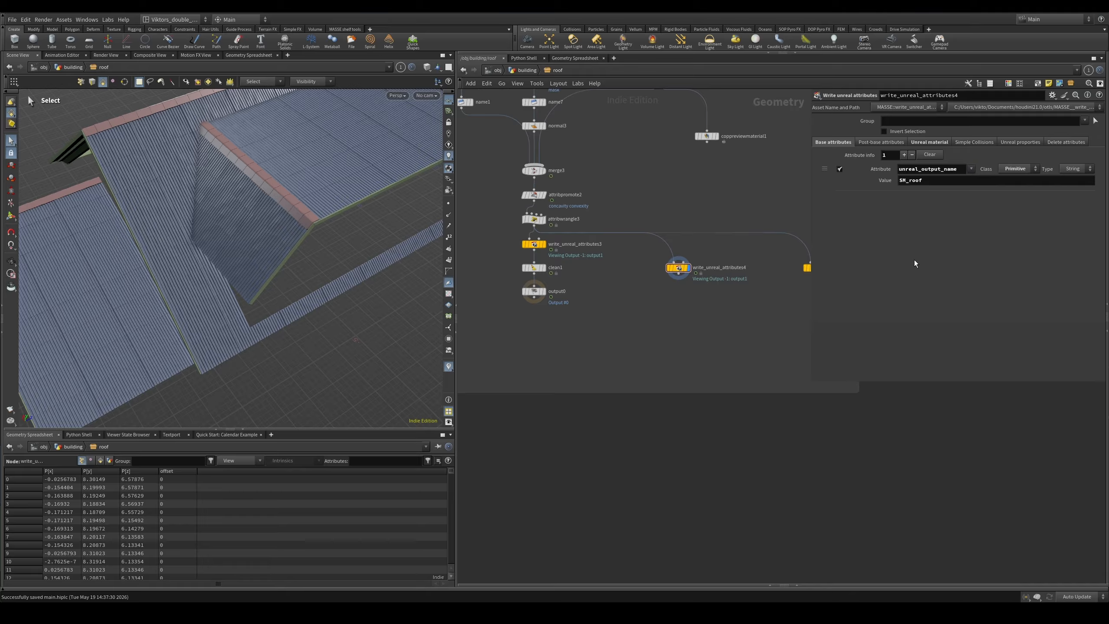
pyautogui.click(885, 144)
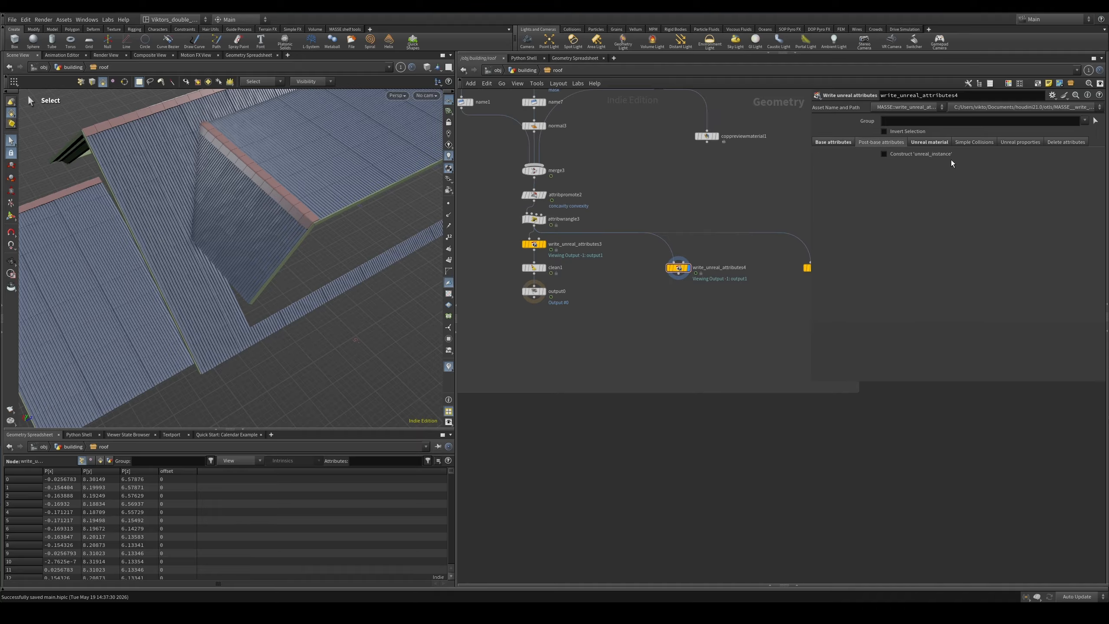
# - Inspect the tiles, ridges and edge trims of the roof preview up close and from a distance
pyautogui.scroll(-3, 270, 309)
pyautogui.keyDown('alt'); pyautogui.moveTo(270, 310); pyautogui.dragTo(230, 308); pyautogui.keyUp('alt')
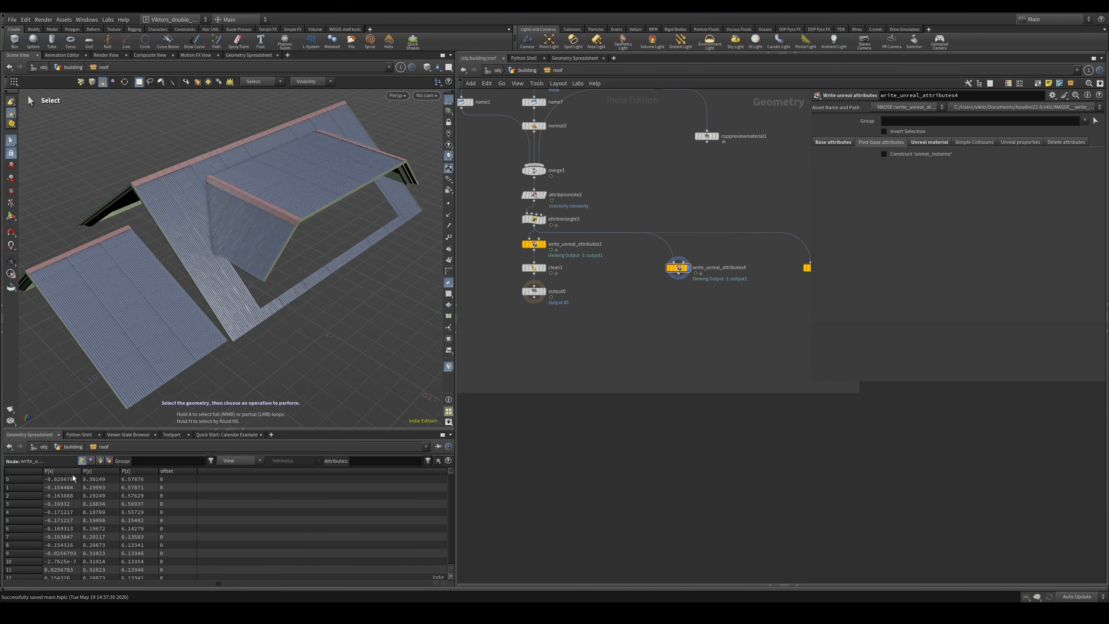
pyautogui.press('Escape')
pyautogui.scroll(5, 362, 193)
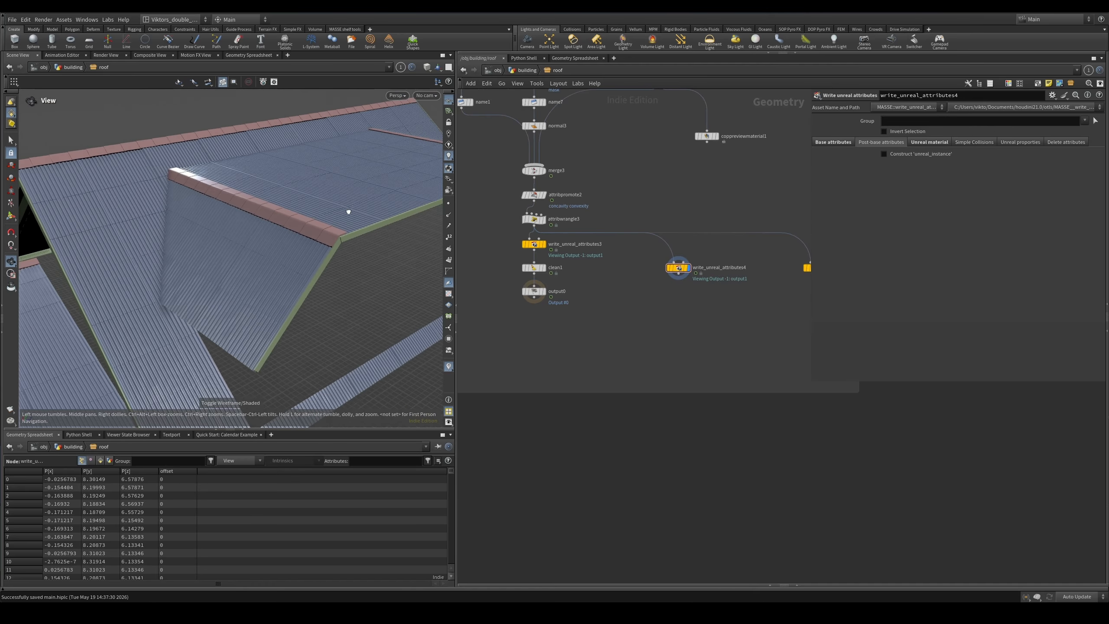
pyautogui.press('s')
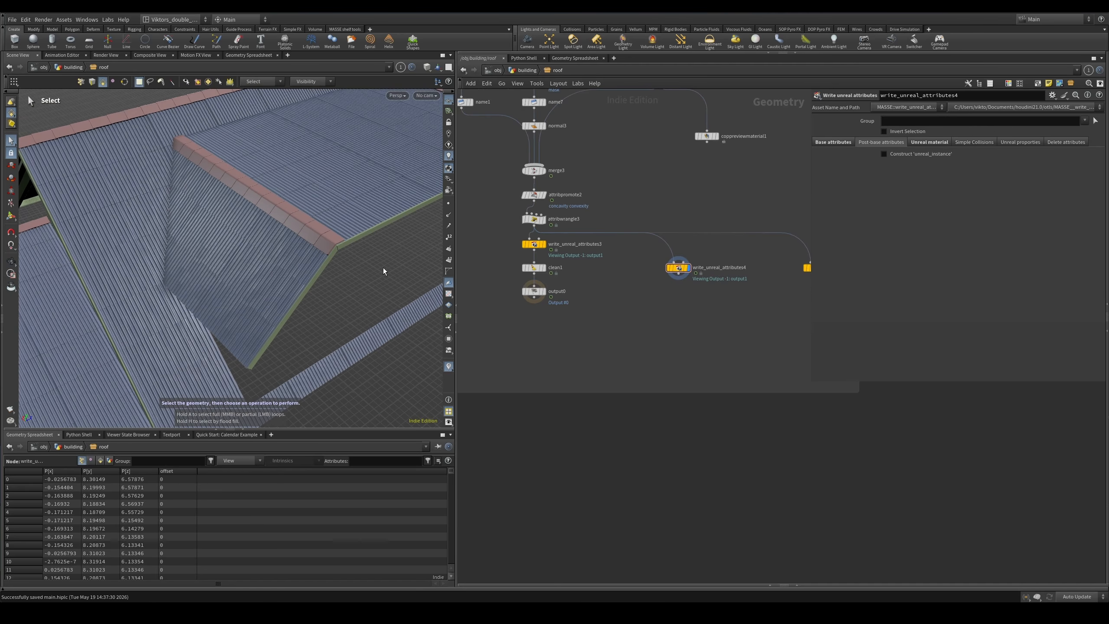
pyautogui.press('Escape')
pyautogui.moveTo(383, 271); pyautogui.dragTo(319, 286)
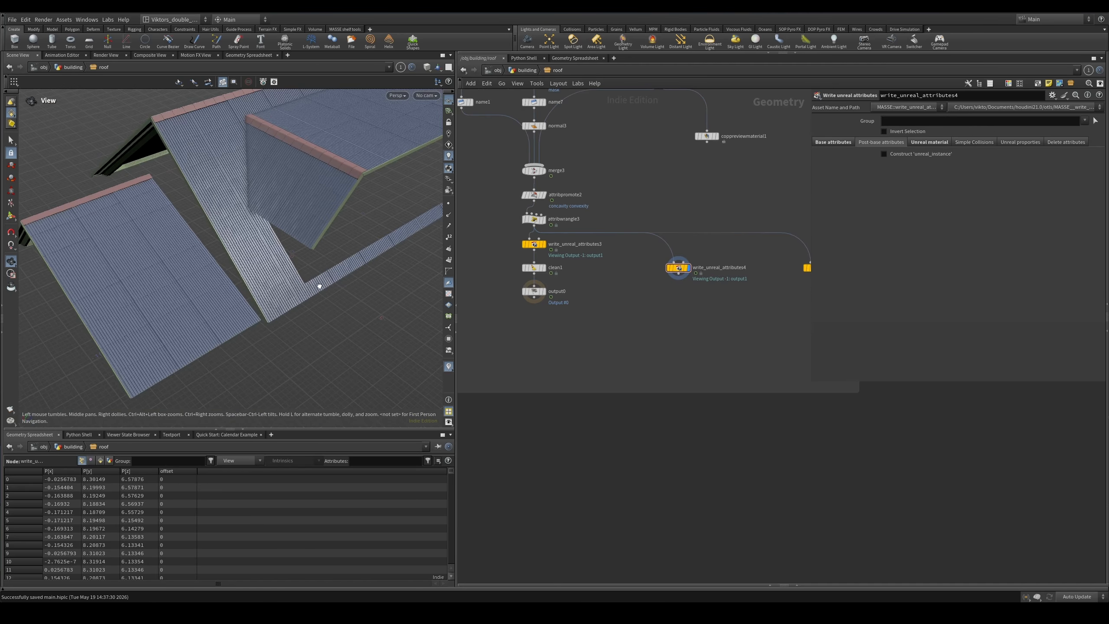
pyautogui.press('s')
# - Return to the Unreal material settings of write_unreal_attributes4 and compare its part colours with the whole roof
pyautogui.click(942, 145)
pyautogui.moveTo(712, 309); pyautogui.dragTo(682, 317, button='middle')
pyautogui.hotkey('space', 'g')
pyautogui.hotkey('shift', 'w')
pyautogui.moveTo(219, 258); pyautogui.dragTo(210, 232)
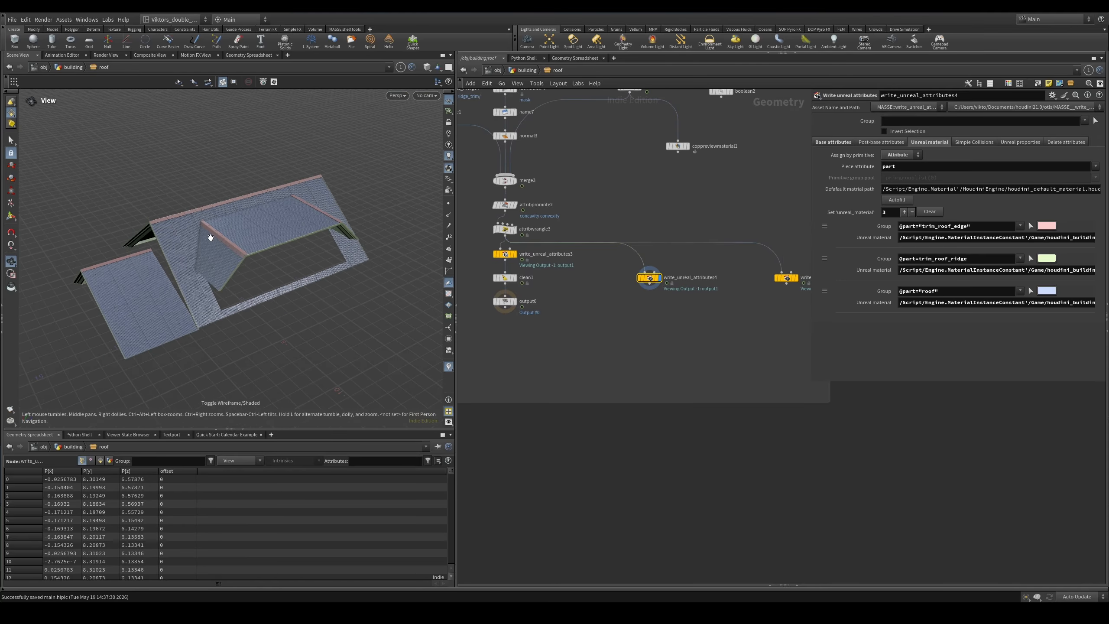
pyautogui.moveTo(210, 232); pyautogui.dragTo(322, 209, button='right')
pyautogui.moveTo(322, 209)
pyautogui.mouseDown()
pyautogui.moveTo(344, 190)
pyautogui.moveTo(317, 186)
pyautogui.mouseUp()
pyautogui.moveTo(316, 186); pyautogui.dragTo(367, 153, button='middle')
pyautogui.press('s')
# - Duplicate write_unreal_attributes4 and place the copy below it, between the two existing write_unreal_attributes nodes
pyautogui.moveTo(685, 357); pyautogui.dragTo(599, 353, button='middle')
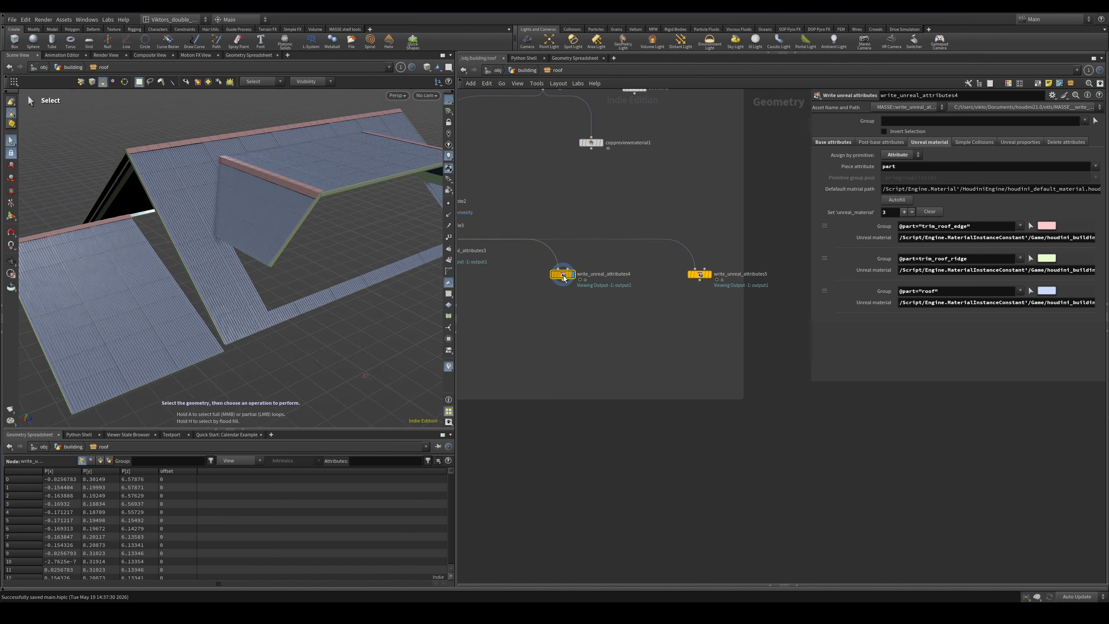
pyautogui.keyDown('alt'); pyautogui.moveTo(563, 276); pyautogui.dragTo(657, 319); pyautogui.keyUp('alt')
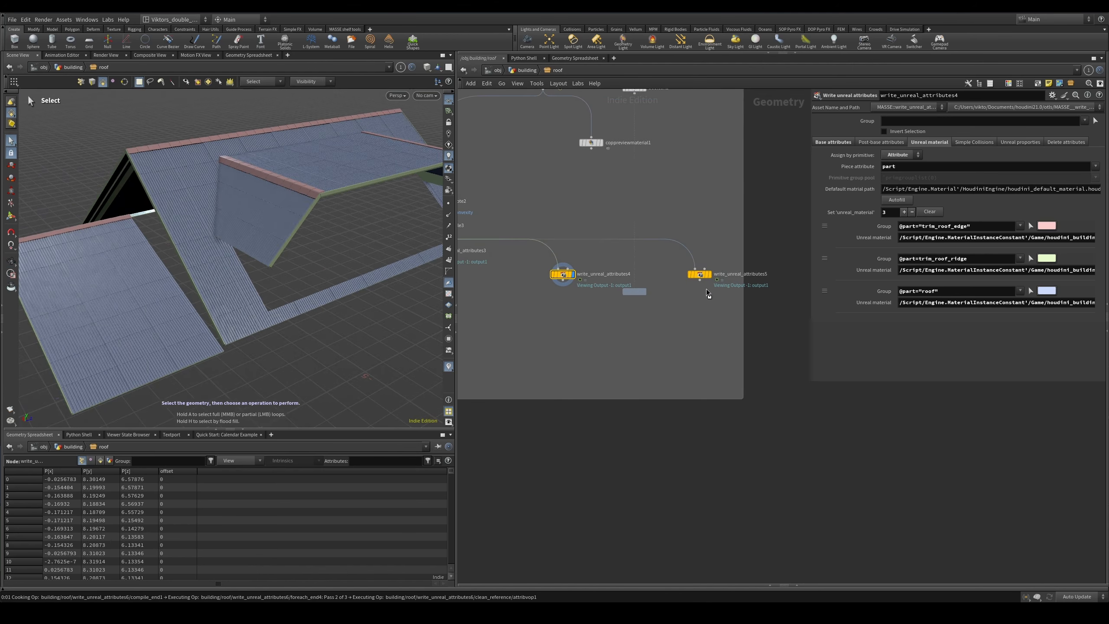
pyautogui.moveTo(635, 292); pyautogui.dragTo(659, 322)
# - Check the duplicated node's material colours on the roof from close up and from afar
pyautogui.keyDown('alt'); pyautogui.moveTo(306, 177); pyautogui.dragTo(314, 193, button='right'); pyautogui.keyUp('alt')
pyautogui.keyDown('alt'); pyautogui.moveTo(313, 193); pyautogui.dragTo(318, 175); pyautogui.keyUp('alt')
pyautogui.hotkey('shift', 'w')
pyautogui.hotkey('shift', 'w')
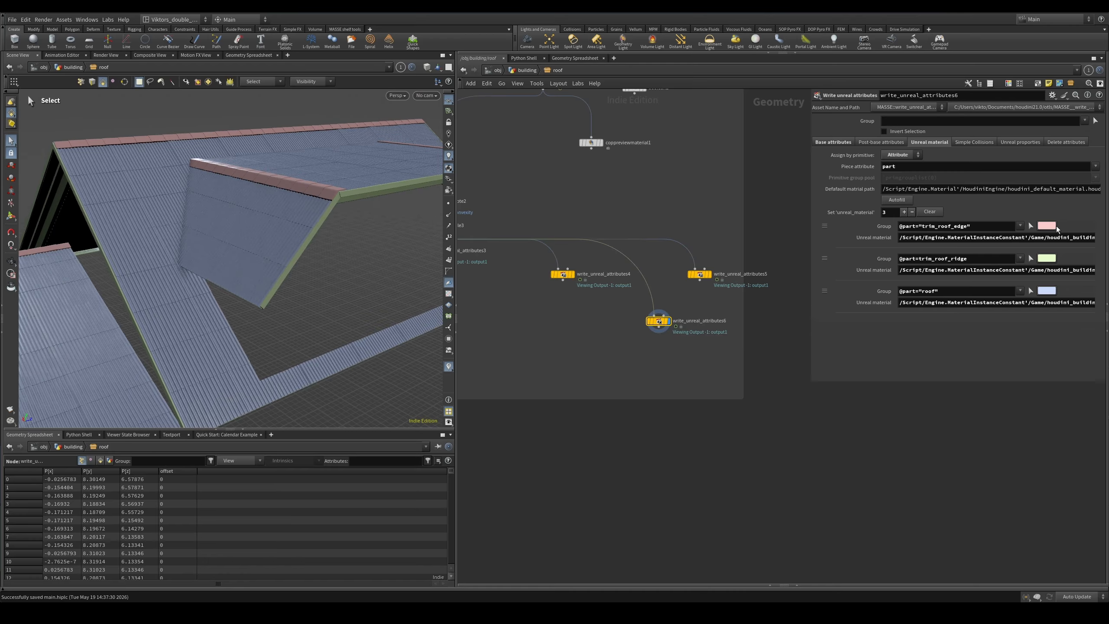
pyautogui.press('Escape')
pyautogui.moveTo(354, 178); pyautogui.dragTo(255, 208)
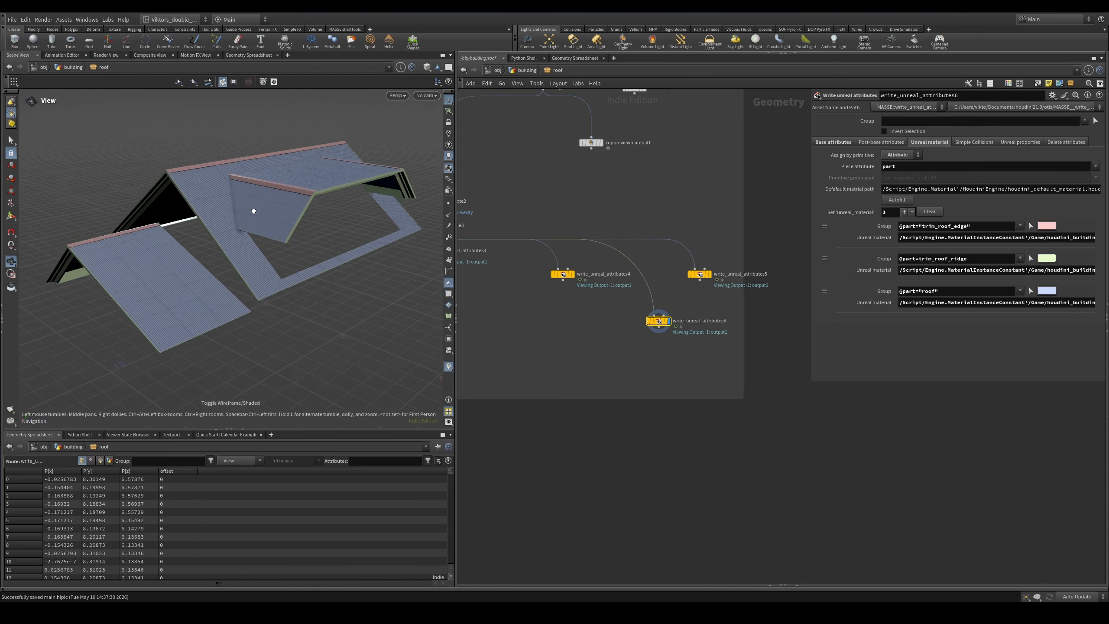
pyautogui.press('s')
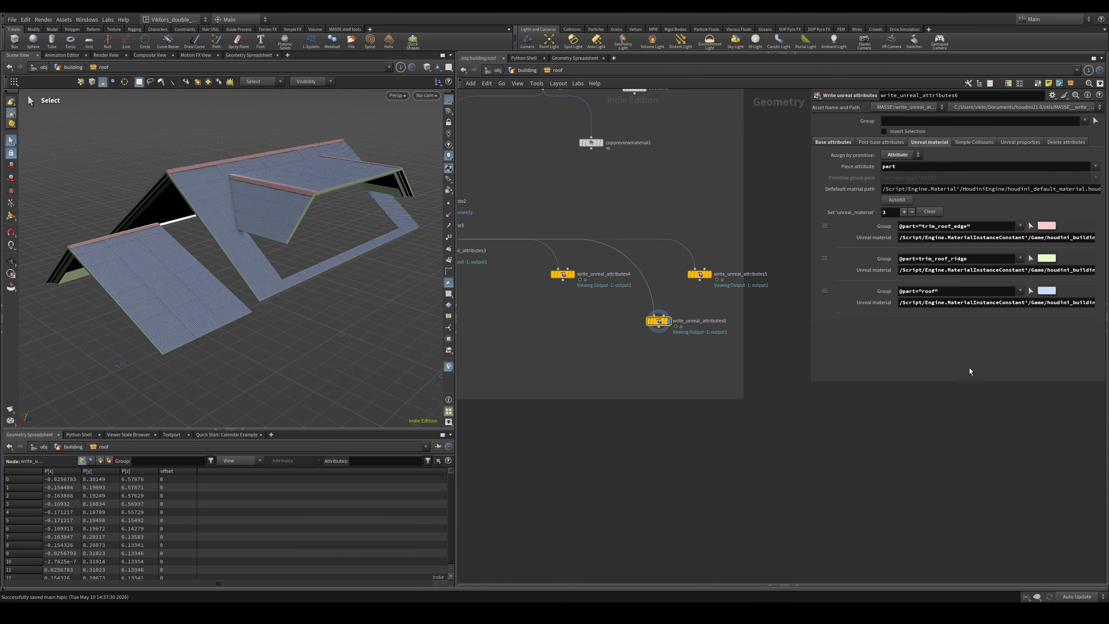
pyautogui.scroll(3, 681, 341)
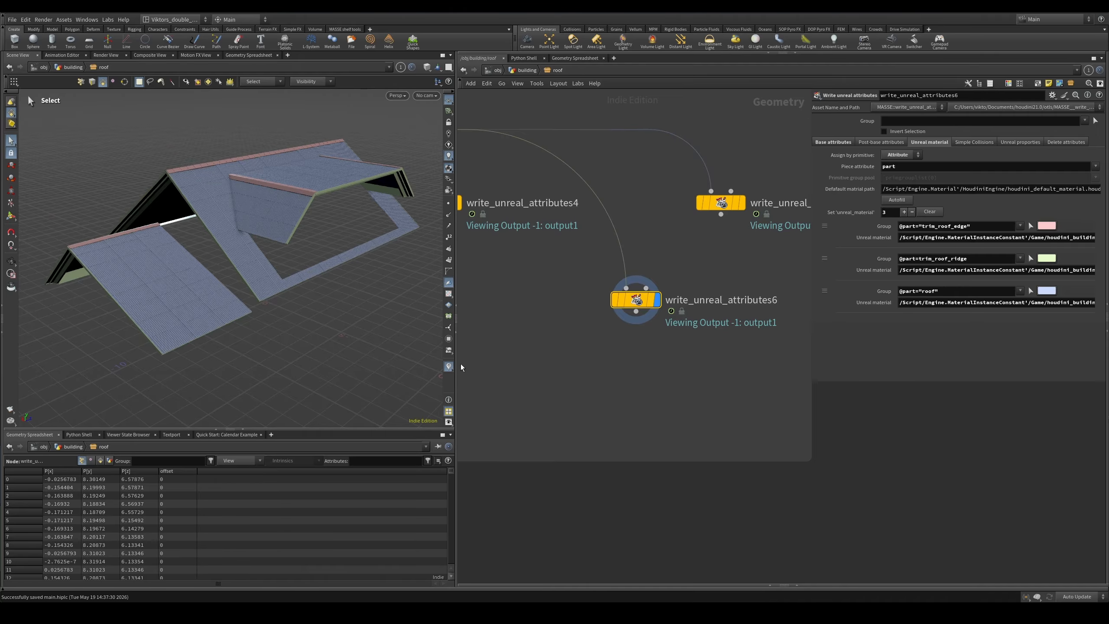
# - Look at the output nodes inside write_unreal_attributes6, return to the roof network and browse the viewport's visualizer list
pyautogui.doubleClick(636, 300)
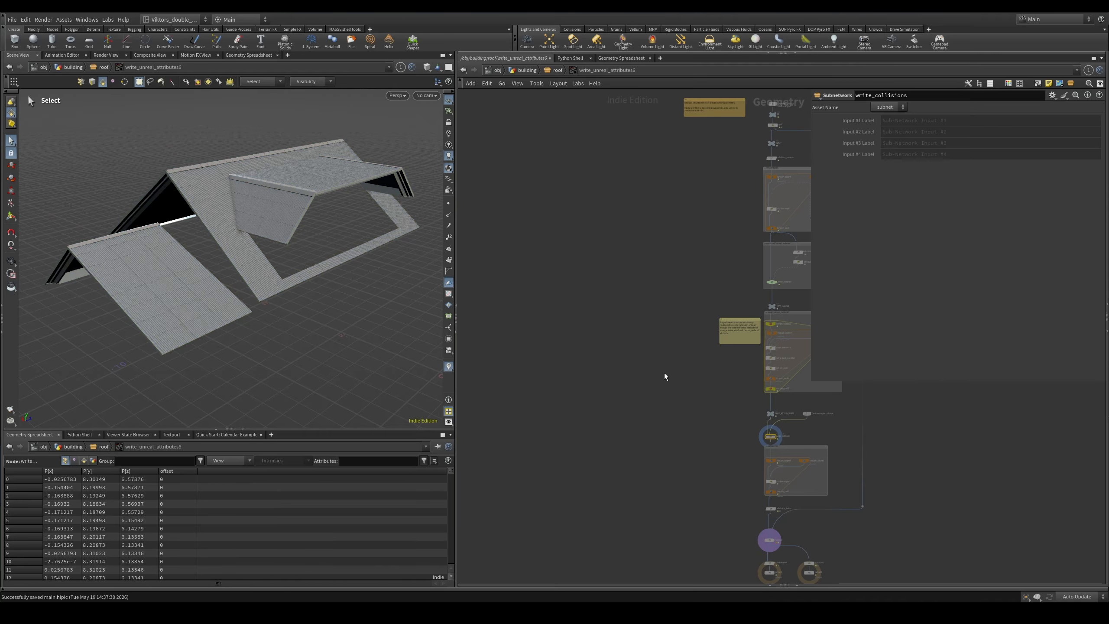
pyautogui.scroll(5, 665, 376)
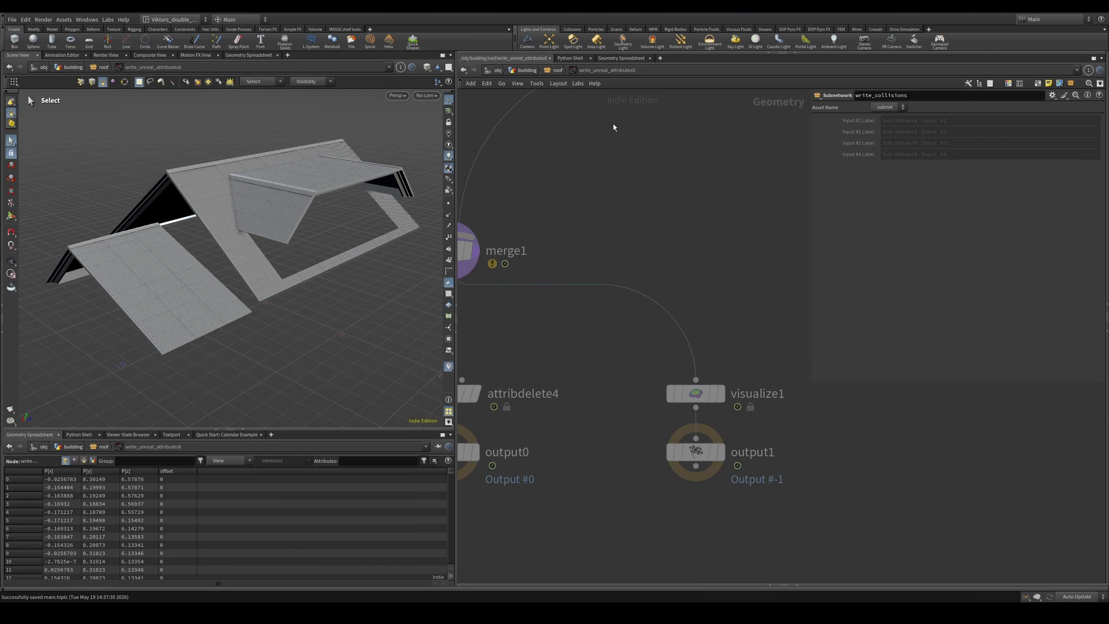
pyautogui.click(561, 72)
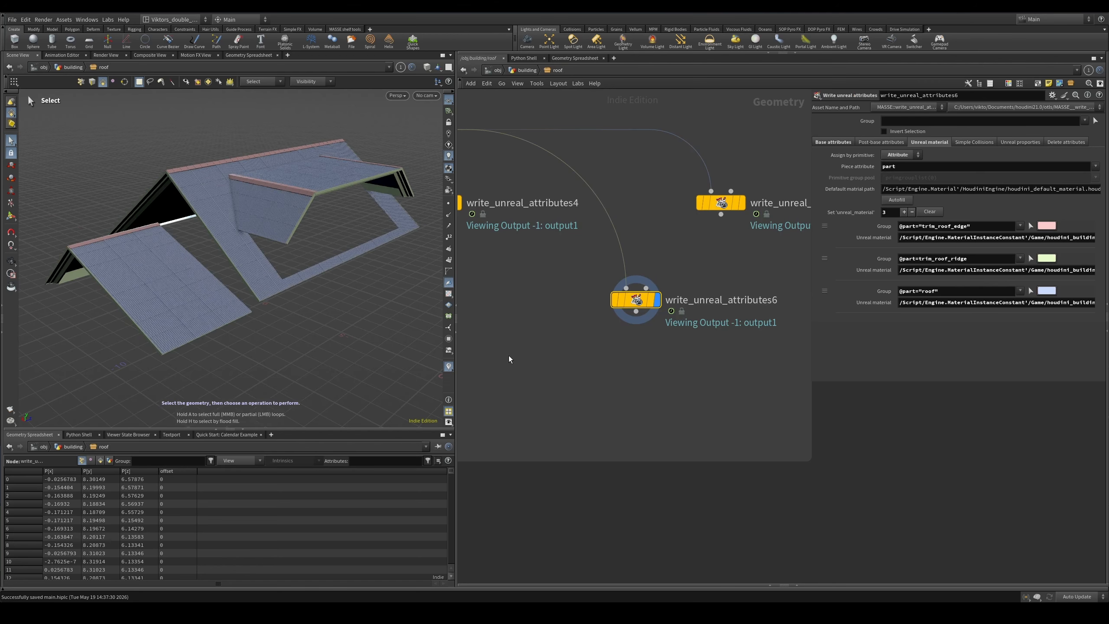
pyautogui.click(448, 366)
pyautogui.scroll(-8, 513, 325)
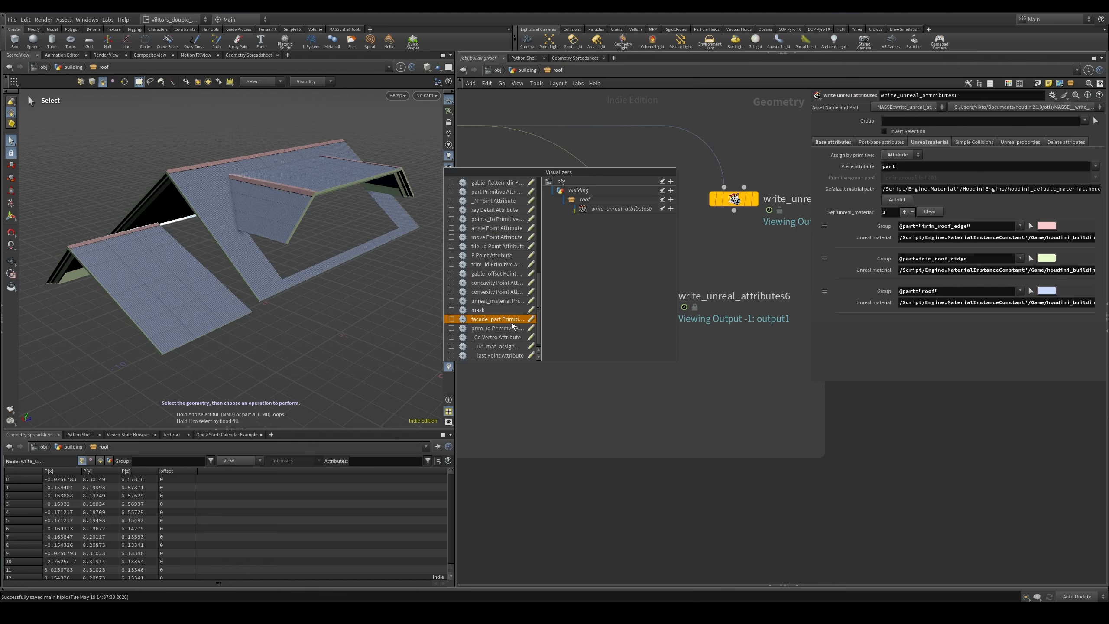
# - Inspect the __ue_mat_assign visualizer of visualize1 inside write_unreal_attributes6, and return to the roof network
pyautogui.doubleClick(647, 295)
pyautogui.click(669, 399)
pyautogui.click(866, 120)
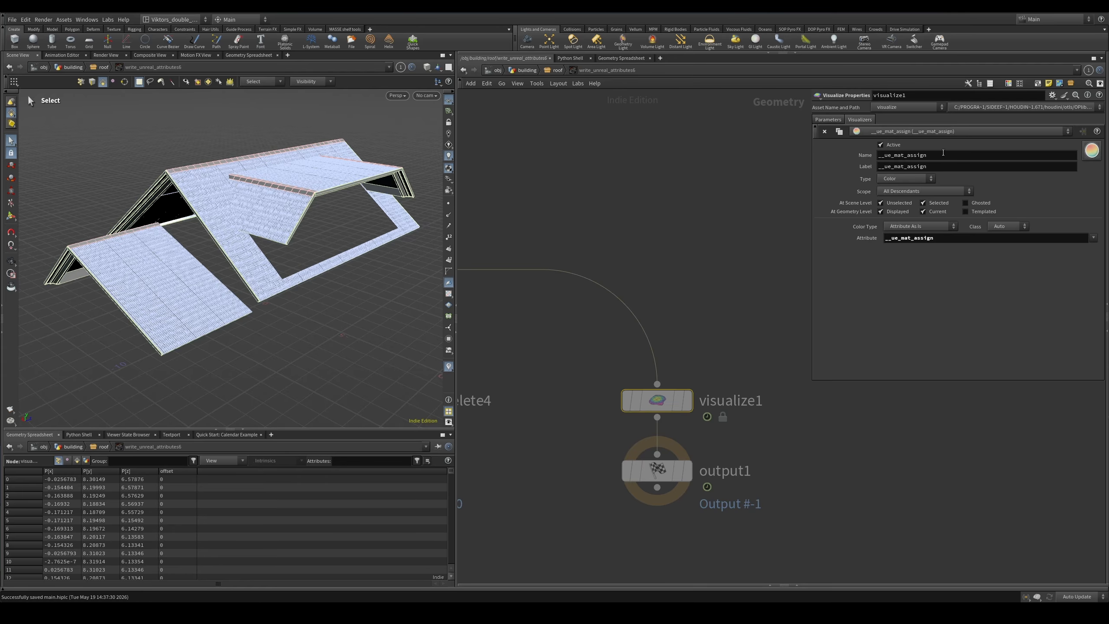
pyautogui.doubleClick(921, 154)
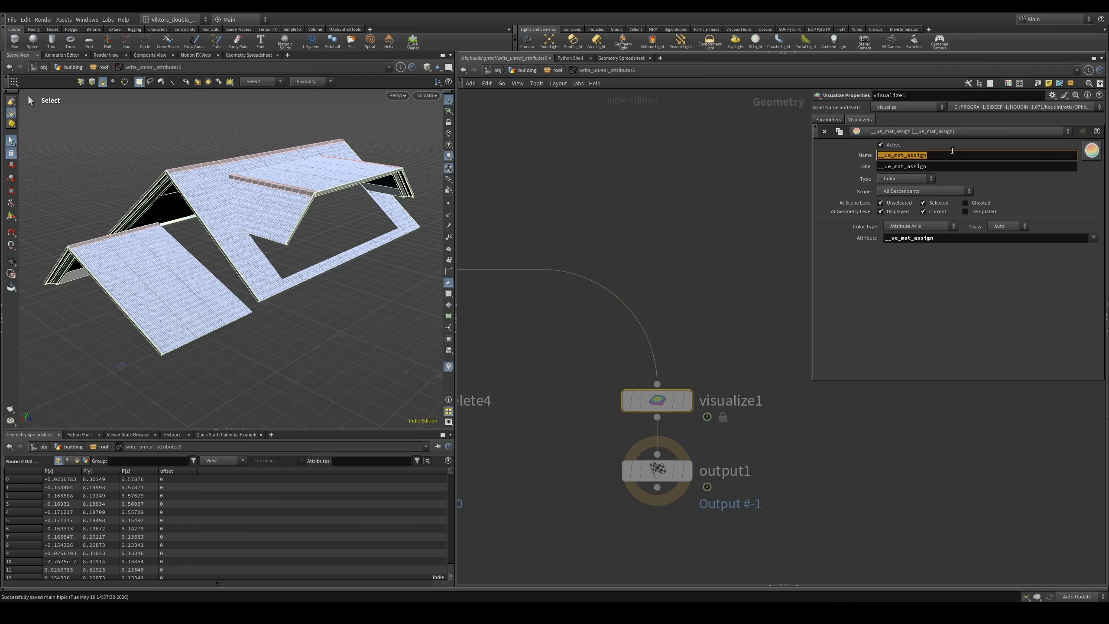
pyautogui.click(926, 156)
pyautogui.click(553, 73)
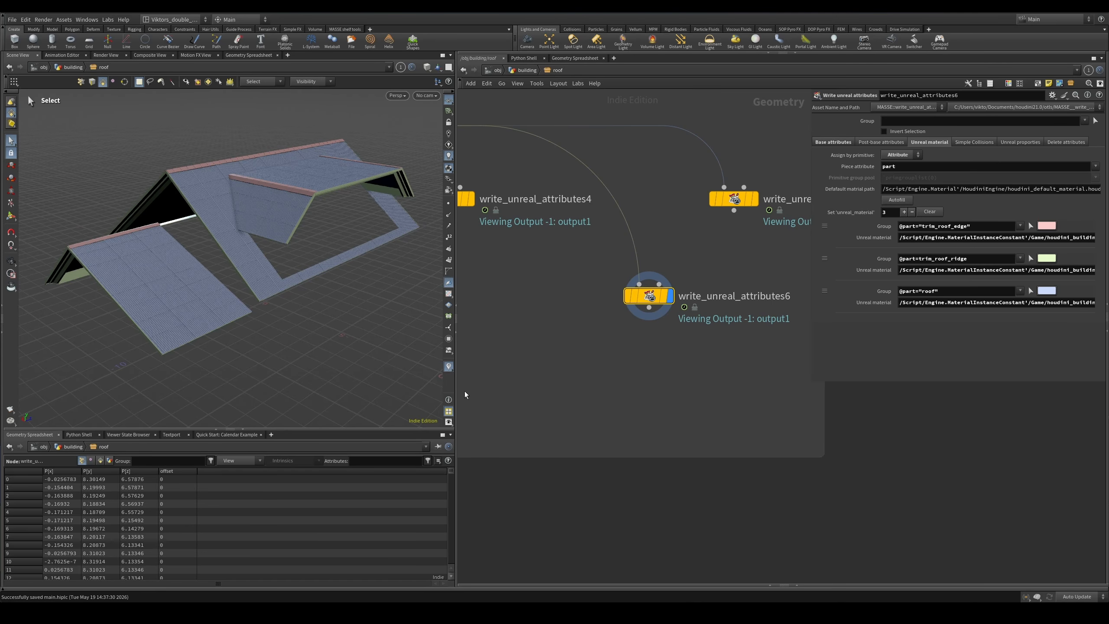
# - Add a null node below write_unreal_attributes6 and connect it to that node's output
pyautogui.press('Escape')
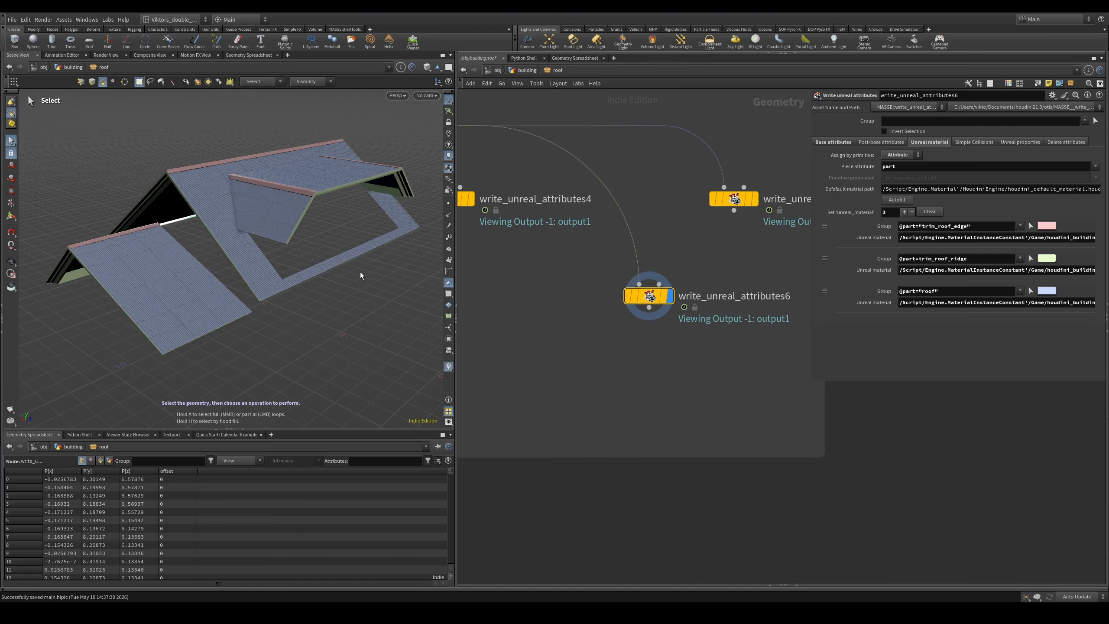
pyautogui.moveTo(322, 191); pyautogui.dragTo(378, 270)
pyautogui.moveTo(555, 361); pyautogui.dragTo(545, 384, button='middle')
pyautogui.click(647, 373)
pyautogui.press('Tab')
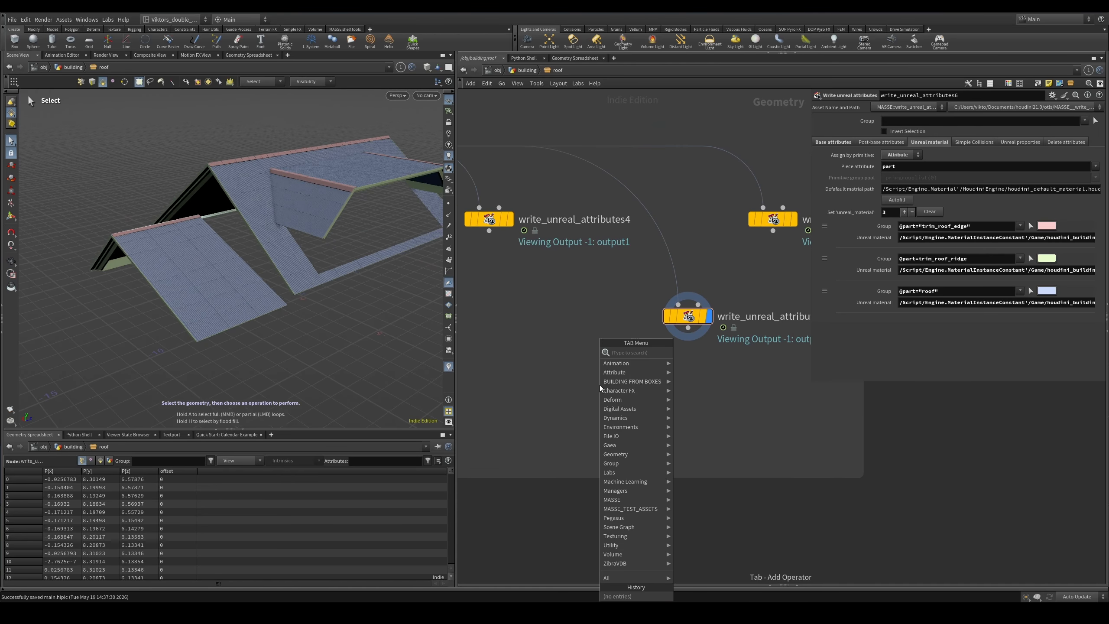
pyautogui.write('null')
pyautogui.press('Return')
pyautogui.click(639, 413)
pyautogui.moveTo(688, 328); pyautogui.dragTo(639, 398)
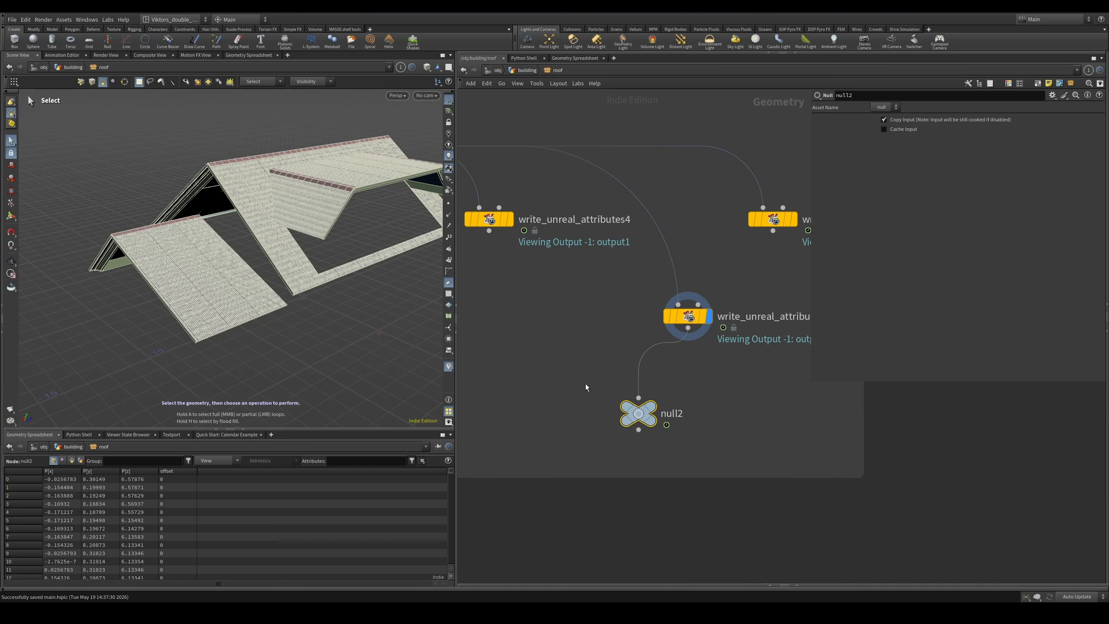
# - Display null2 and compare the roof's geometry in shaded and wireframe views
pyautogui.press('r')
pyautogui.keyDown('alt'); pyautogui.moveTo(323, 206); pyautogui.dragTo(280, 211); pyautogui.keyUp('alt')
pyautogui.keyDown('alt'); pyautogui.moveTo(281, 211); pyautogui.dragTo(278, 263, button='middle'); pyautogui.keyUp('alt')
pyautogui.keyDown('alt'); pyautogui.moveTo(278, 263); pyautogui.dragTo(304, 258, button='right'); pyautogui.keyUp('alt')
pyautogui.hotkey('shift', 'w')
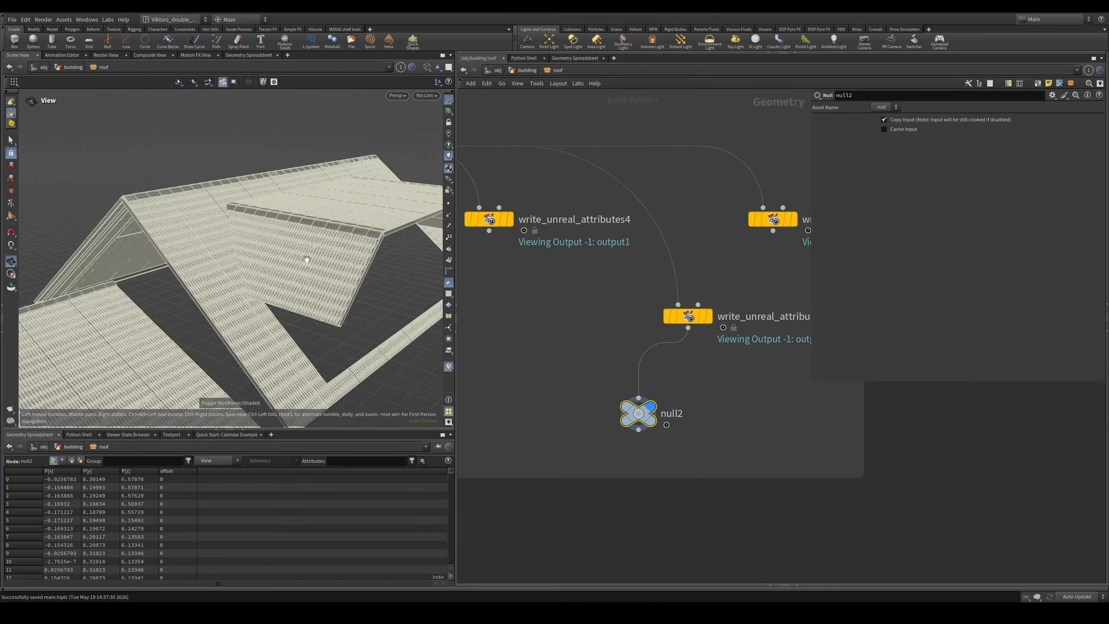
pyautogui.keyDown('alt'); pyautogui.moveTo(305, 258); pyautogui.dragTo(313, 275); pyautogui.keyUp('alt')
pyautogui.hotkey('shift', 'w')
# - Select write_unreal_attributes6 and make it the displayed node in place of null2
pyautogui.click(701, 318)
pyautogui.moveTo(752, 343); pyautogui.dragTo(694, 327, button='middle')
pyautogui.scroll(3, 694, 328)
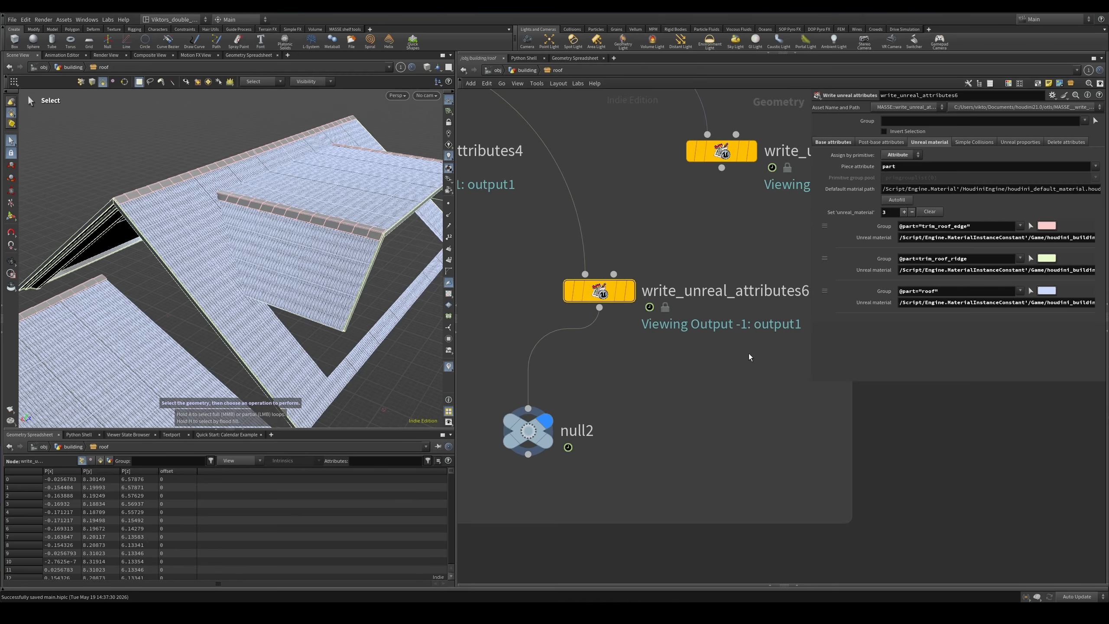
pyautogui.moveTo(748, 354); pyautogui.dragTo(730, 308, button='middle')
pyautogui.moveTo(747, 336); pyautogui.dragTo(603, 244)
pyautogui.press('r')
# - Examine the material preview colours on the roof from several angles and distances
pyautogui.keyDown('alt'); pyautogui.moveTo(353, 240); pyautogui.dragTo(306, 244, button='right'); pyautogui.keyUp('alt')
pyautogui.keyDown('alt'); pyautogui.moveTo(306, 244); pyautogui.dragTo(315, 206); pyautogui.keyUp('alt')
pyautogui.keyDown('alt'); pyautogui.moveTo(244, 236); pyautogui.dragTo(268, 238, button='right'); pyautogui.keyUp('alt')
pyautogui.keyDown('alt'); pyautogui.moveTo(267, 238); pyautogui.dragTo(253, 255); pyautogui.keyUp('alt')
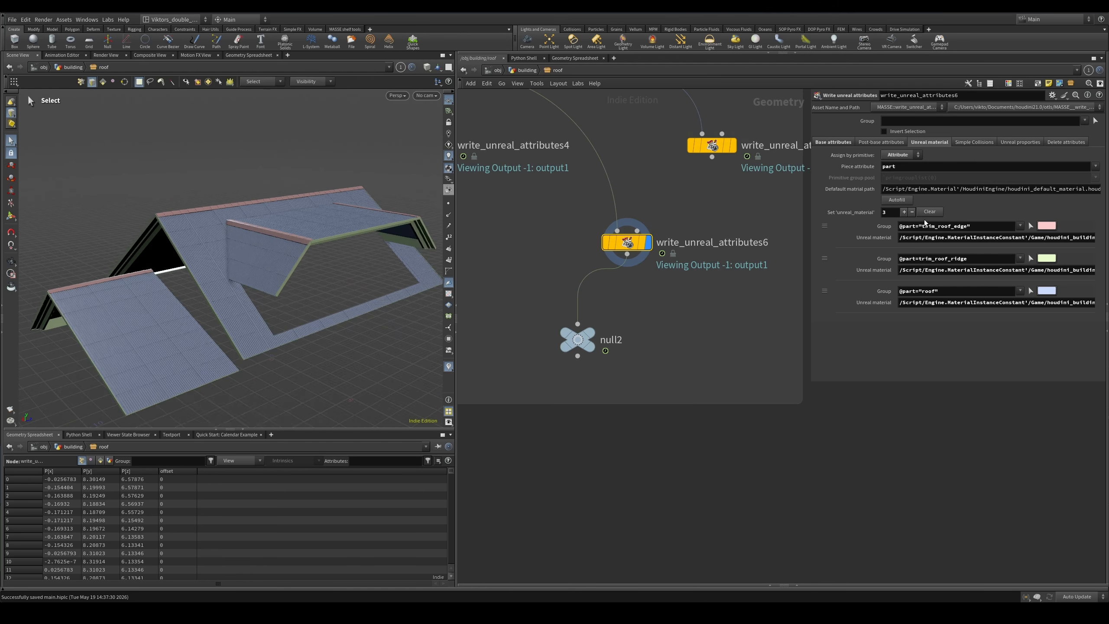
pyautogui.keyDown('alt'); pyautogui.moveTo(270, 244); pyautogui.dragTo(278, 252); pyautogui.keyUp('alt')
pyautogui.keyDown('alt'); pyautogui.moveTo(277, 252); pyautogui.dragTo(347, 225, button='right'); pyautogui.keyUp('alt')
pyautogui.moveTo(346, 225)
pyautogui.keyDown('alt'); pyautogui.mouseDown()
pyautogui.moveTo(334, 275)
pyautogui.moveTo(303, 240)
pyautogui.moveTo(336, 244)
pyautogui.mouseUp(); pyautogui.keyUp('alt')
pyautogui.keyDown('alt'); pyautogui.moveTo(335, 244); pyautogui.dragTo(267, 315, button='right'); pyautogui.keyUp('alt')
pyautogui.keyDown('alt'); pyautogui.moveTo(267, 315); pyautogui.dragTo(260, 289); pyautogui.keyUp('alt')
pyautogui.keyDown('alt'); pyautogui.moveTo(329, 255); pyautogui.dragTo(359, 240, button='right'); pyautogui.keyUp('alt')
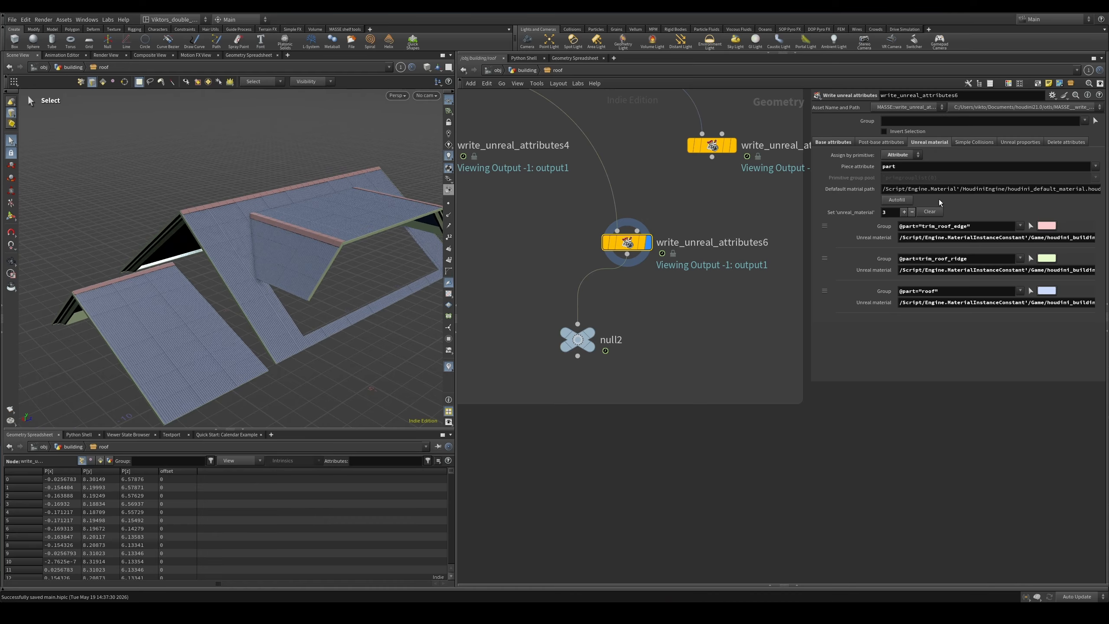
# - Check the default material path of write_unreal_attributes6 and autofill its unreal_material entries
pyautogui.moveTo(901, 190); pyautogui.dragTo(1086, 191)
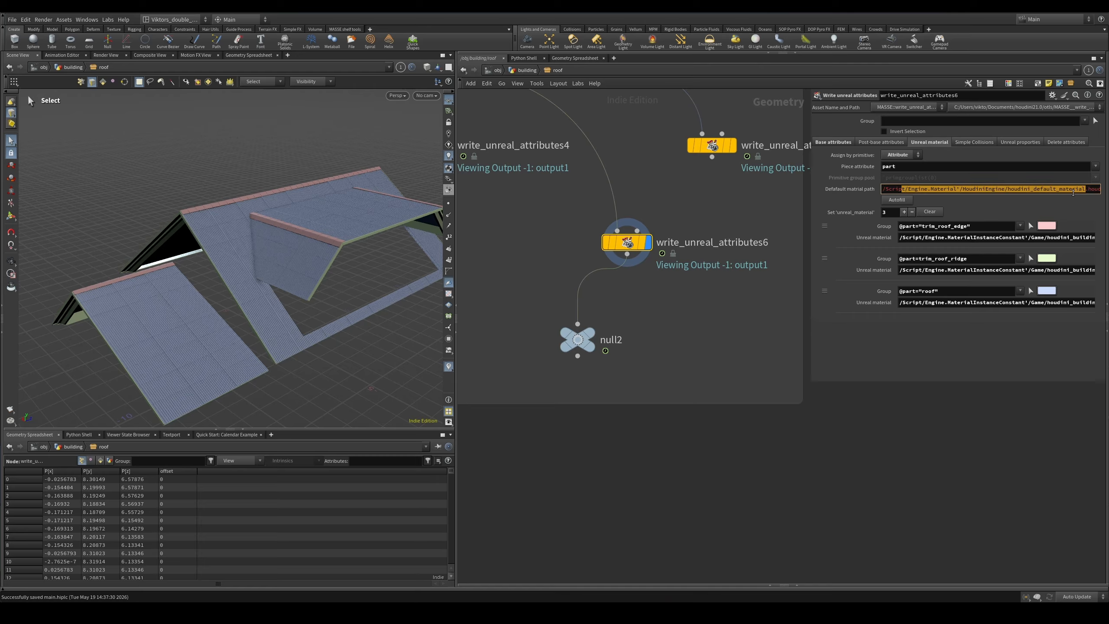
pyautogui.click(1076, 190)
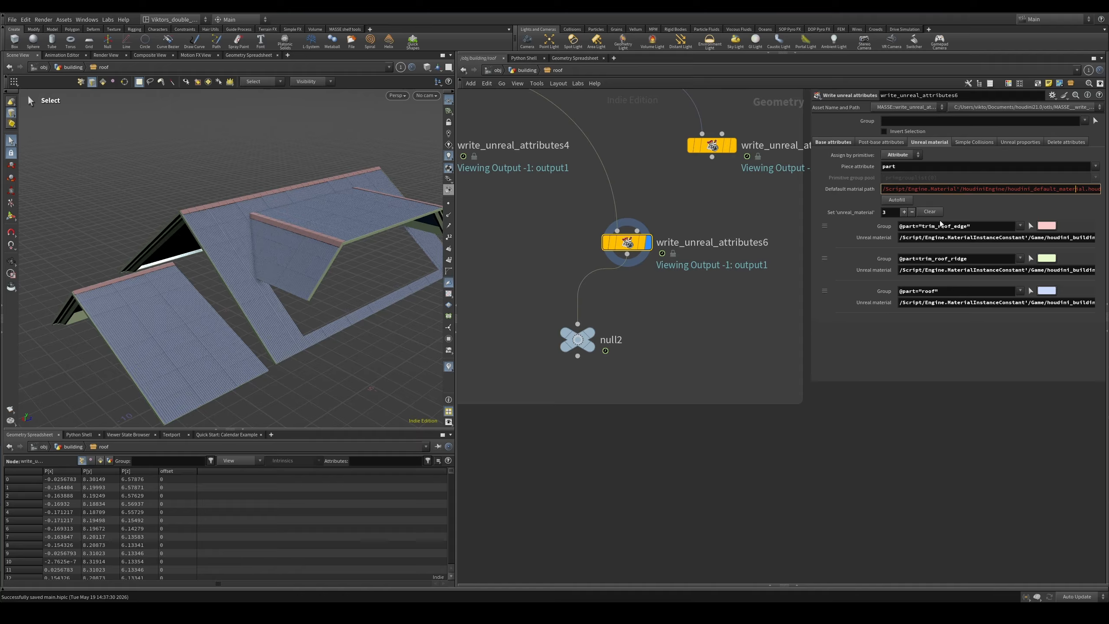
pyautogui.click(904, 203)
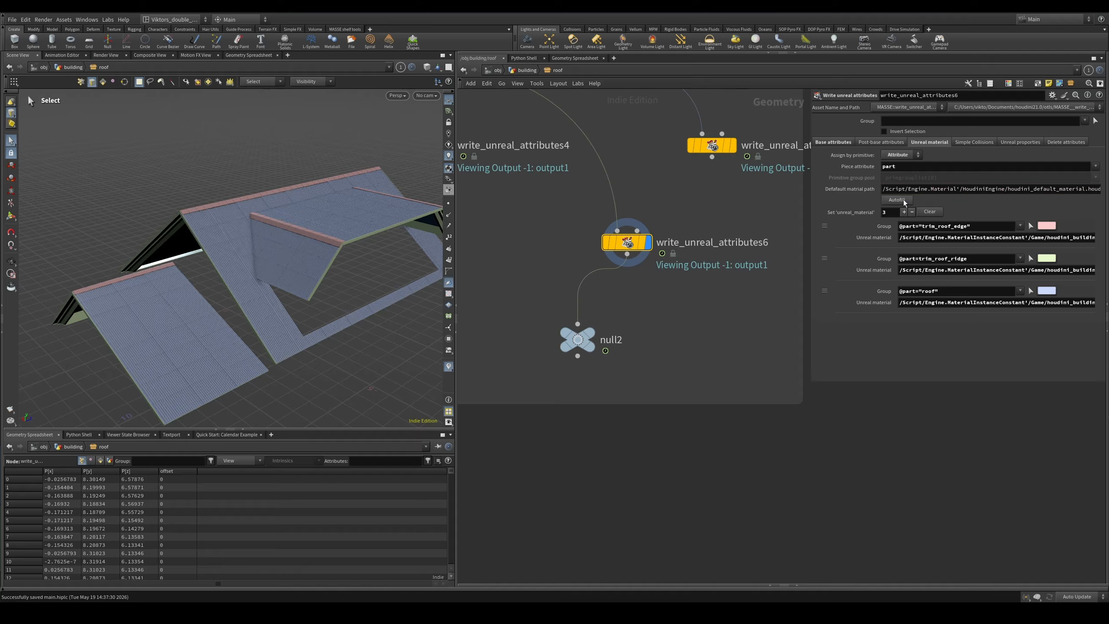
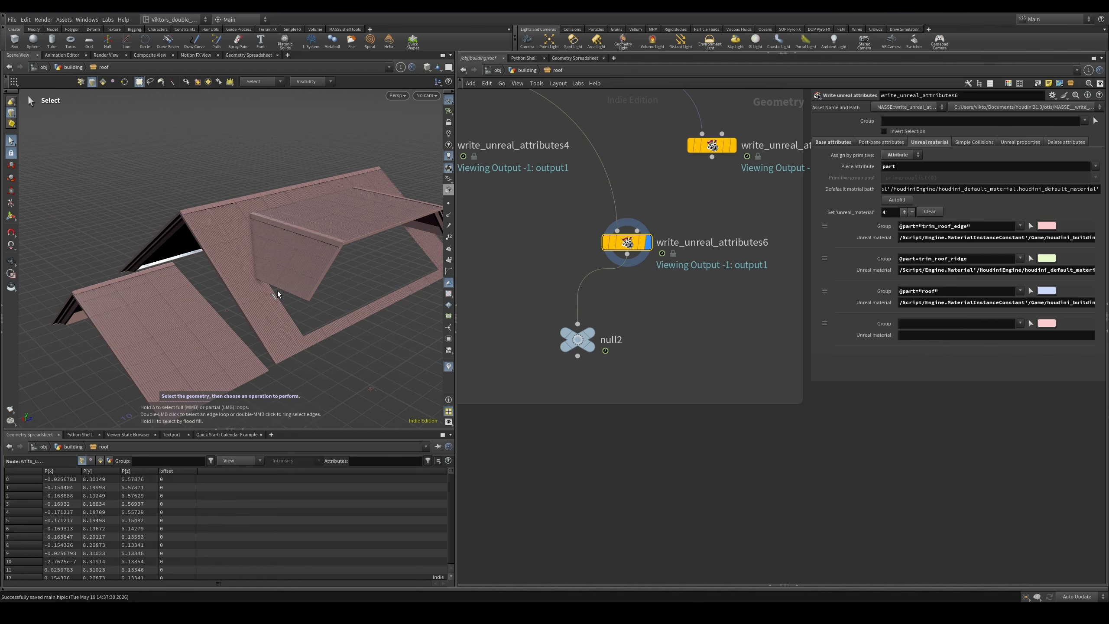
# - Change the fourth material entry's preview colour to pale yellow and check it on the roof from several sides
pyautogui.keyDown('alt'); pyautogui.moveTo(264, 262); pyautogui.dragTo(308, 246, button='middle'); pyautogui.keyUp('alt')
pyautogui.keyDown('alt'); pyautogui.moveTo(307, 245); pyautogui.dragTo(308, 258); pyautogui.keyUp('alt')
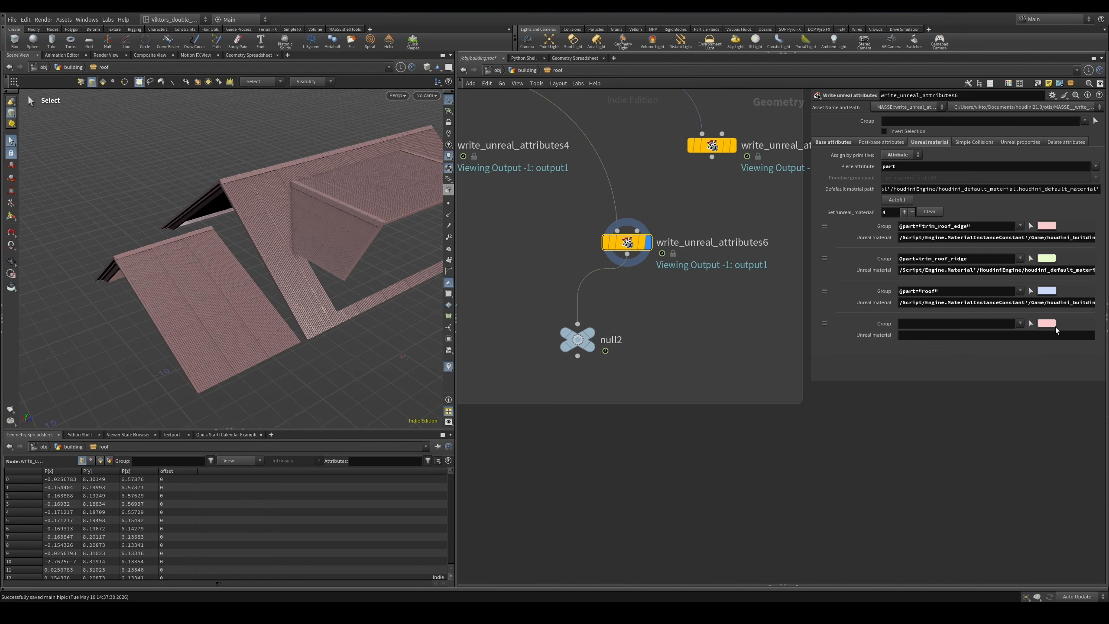
pyautogui.click(1051, 324)
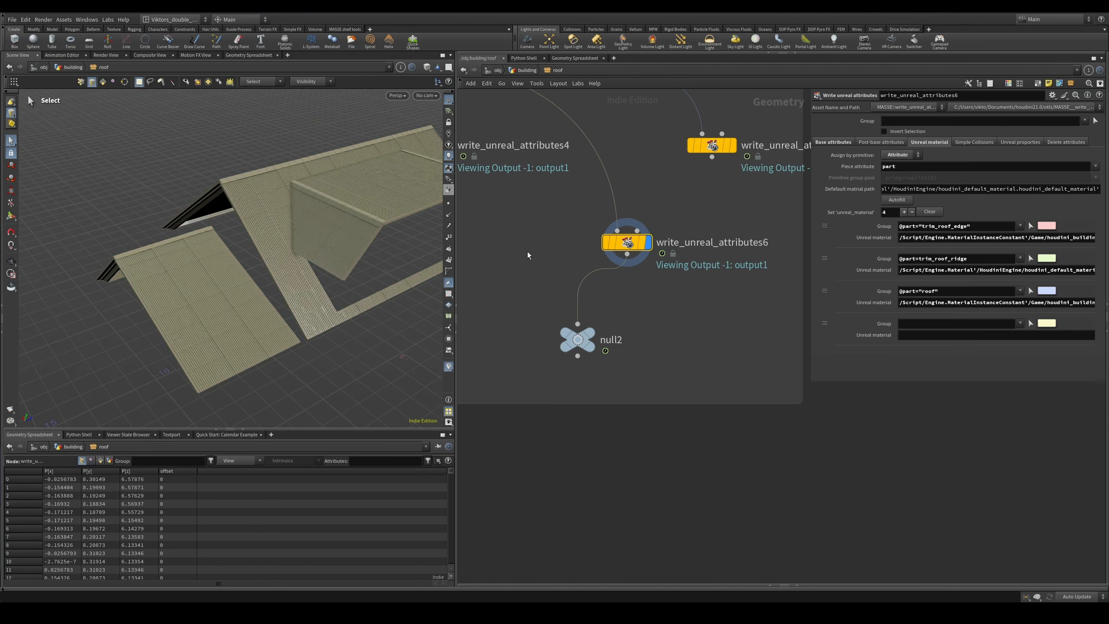
pyautogui.press('Escape')
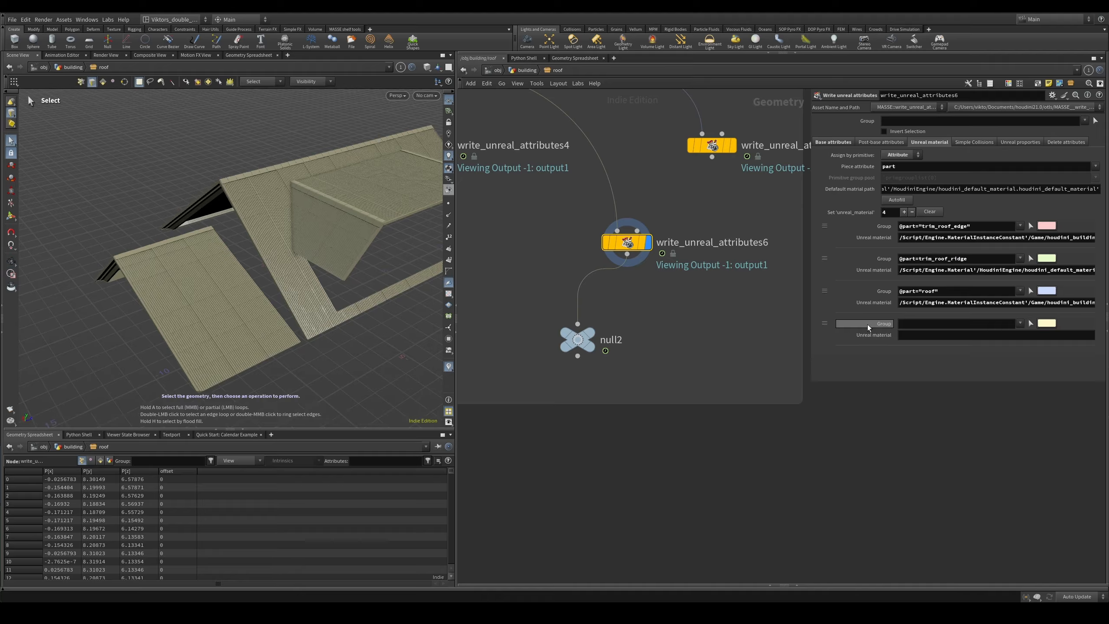
pyautogui.moveTo(350, 236); pyautogui.dragTo(365, 217)
pyautogui.press('s')
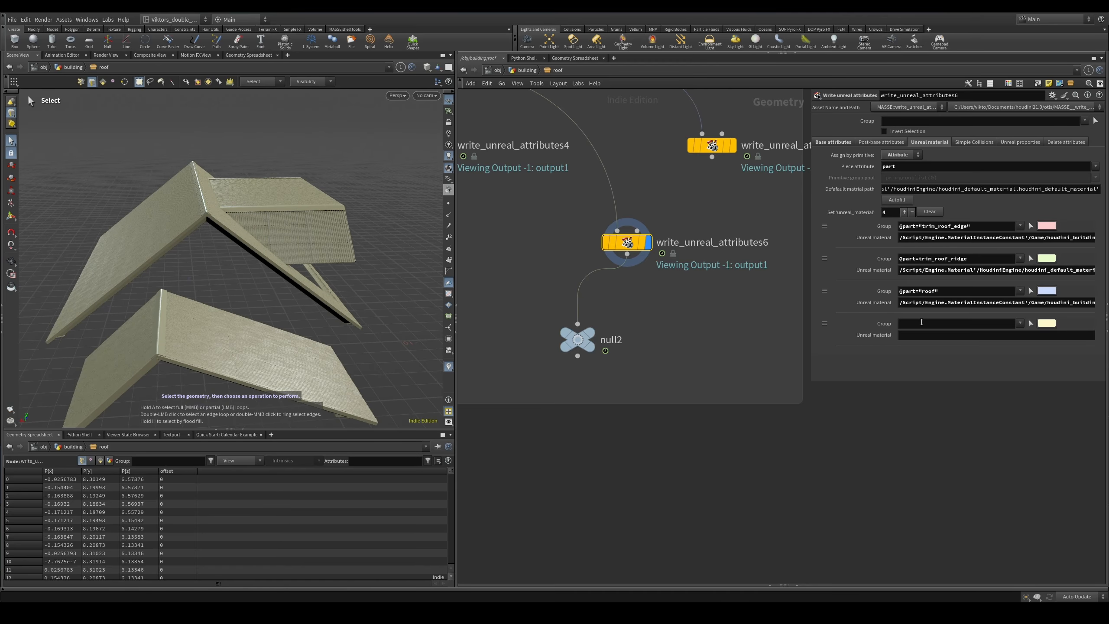
pyautogui.keyDown('alt'); pyautogui.moveTo(306, 271); pyautogui.dragTo(205, 253); pyautogui.keyUp('alt')
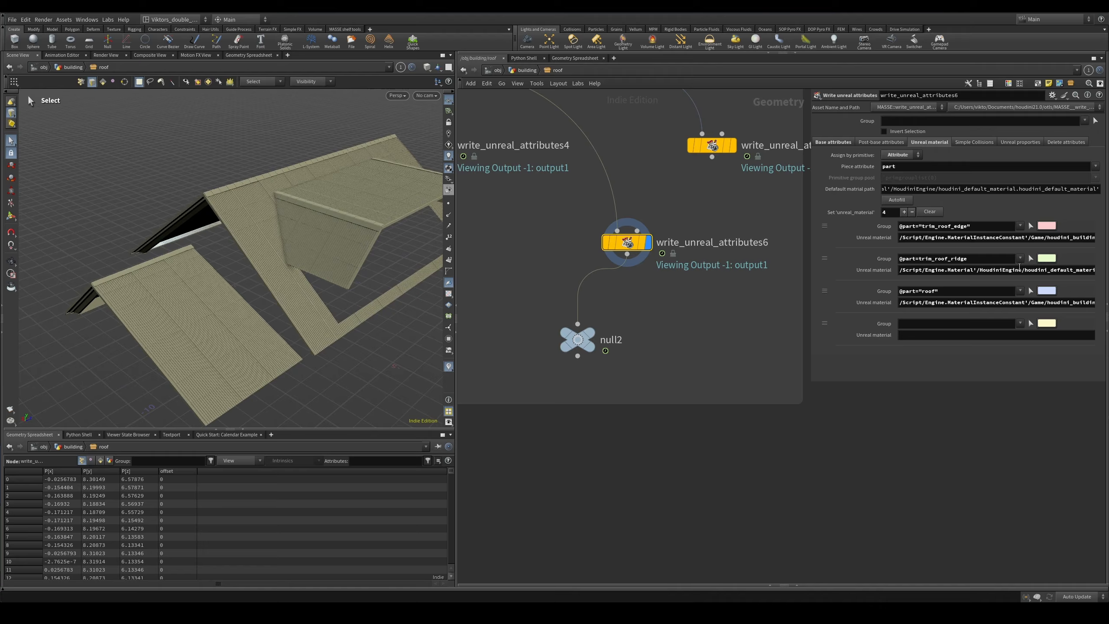
# - Assign a picked patch of primitives on the main roof slope to the fourth material entry's group
pyautogui.click(1031, 323)
pyautogui.moveTo(223, 171); pyautogui.dragTo(342, 191)
pyautogui.press('Return')
pyautogui.scroll(5, 291, 214)
pyautogui.scroll(-4, 334, 193)
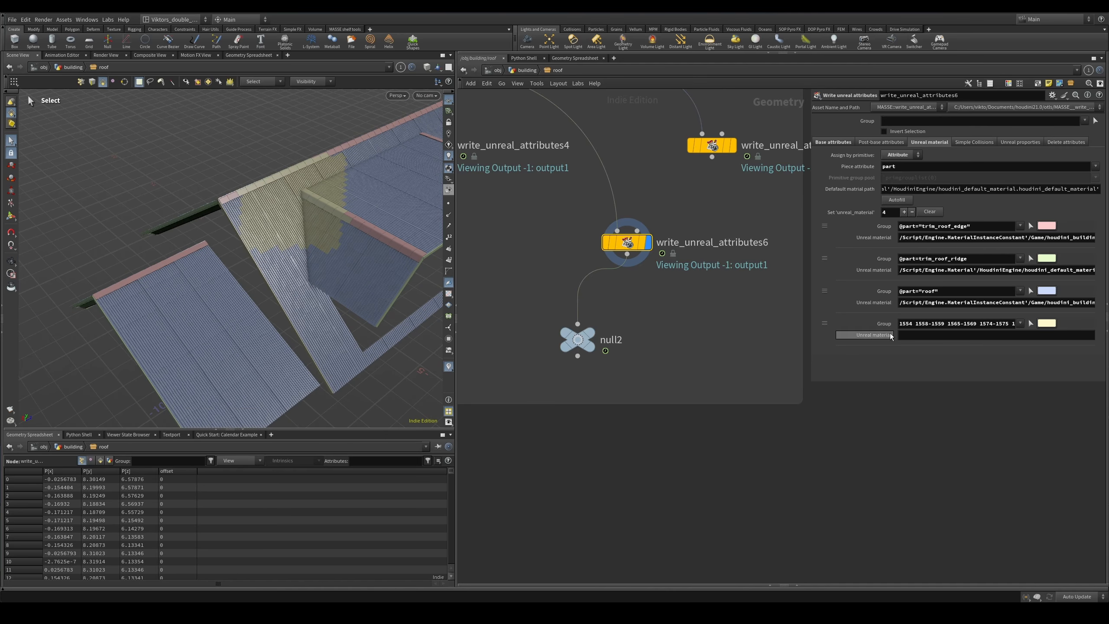
pyautogui.click(1031, 323)
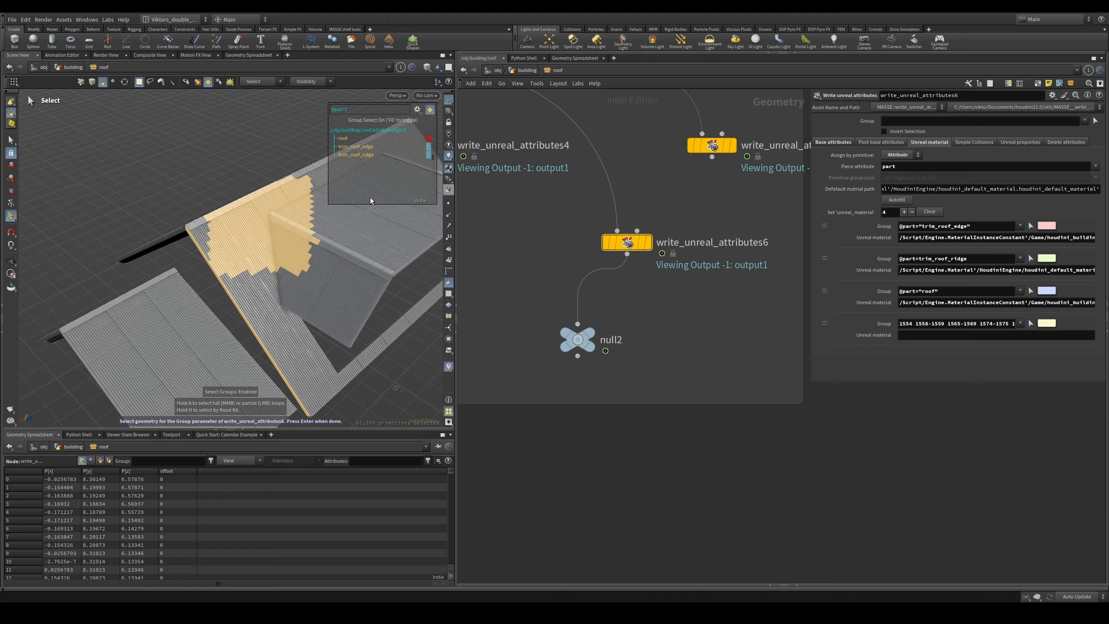
pyautogui.click(357, 139)
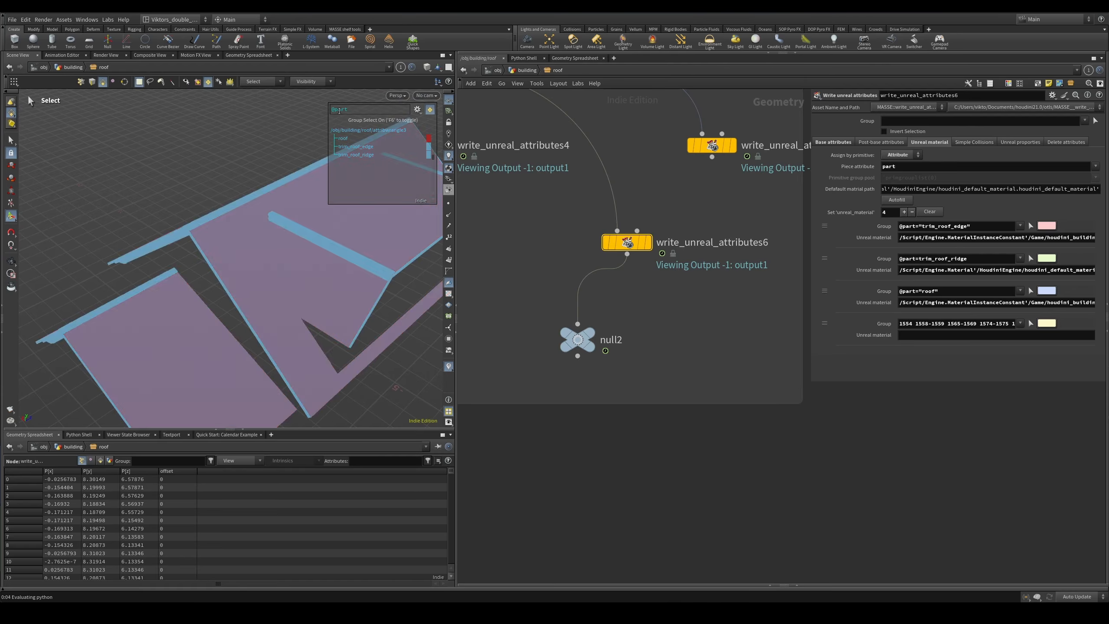
pyautogui.click(359, 113)
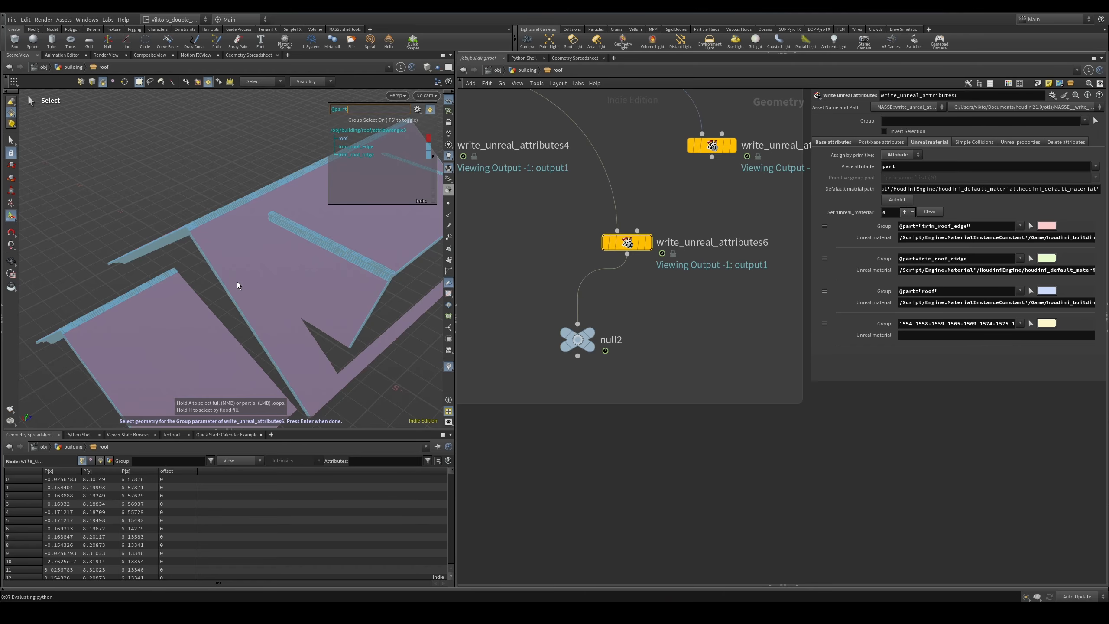
pyautogui.press('Escape')
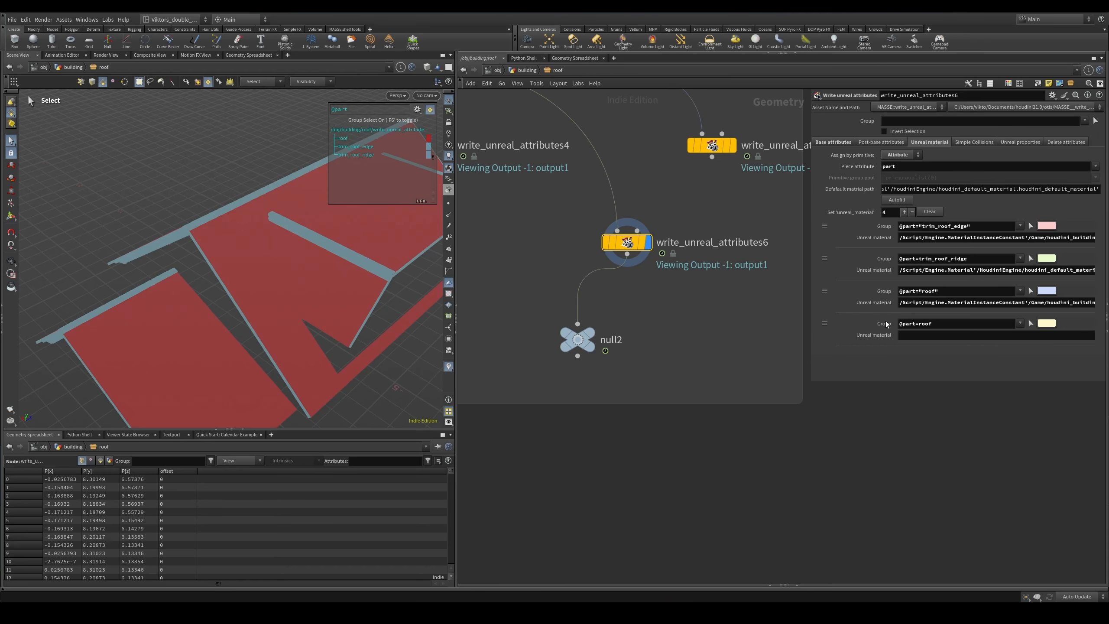
# - View the fourth entry's group value in the expanded editor, close it and check the entry's colour across the whole roof
pyautogui.click(916, 324)
pyautogui.hotkey('alt', 'e')
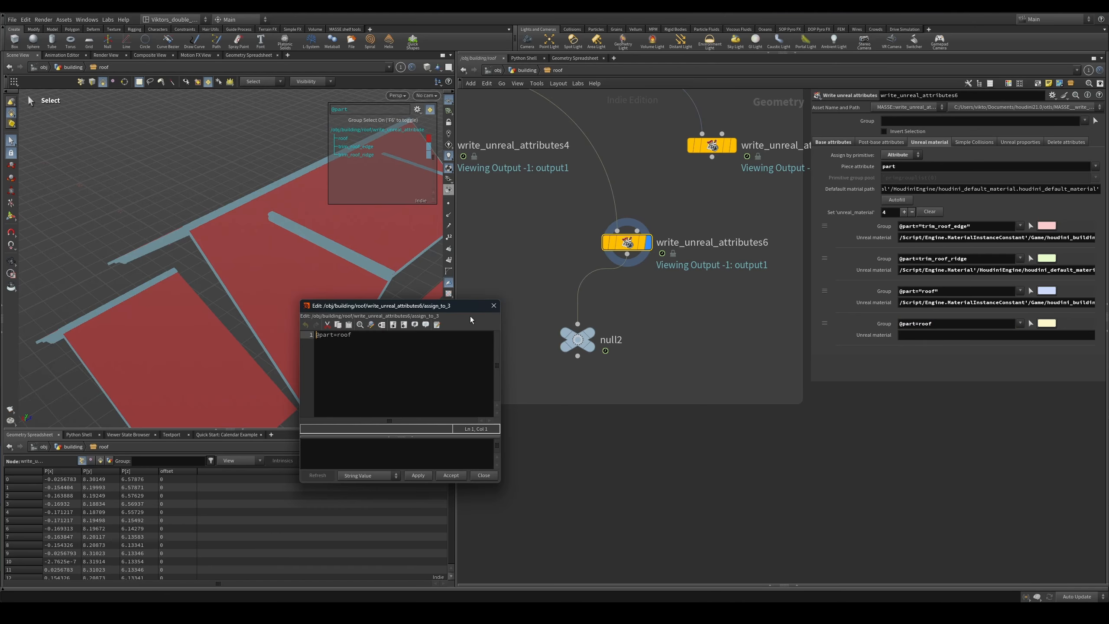
pyautogui.press('Escape')
pyautogui.press('h')
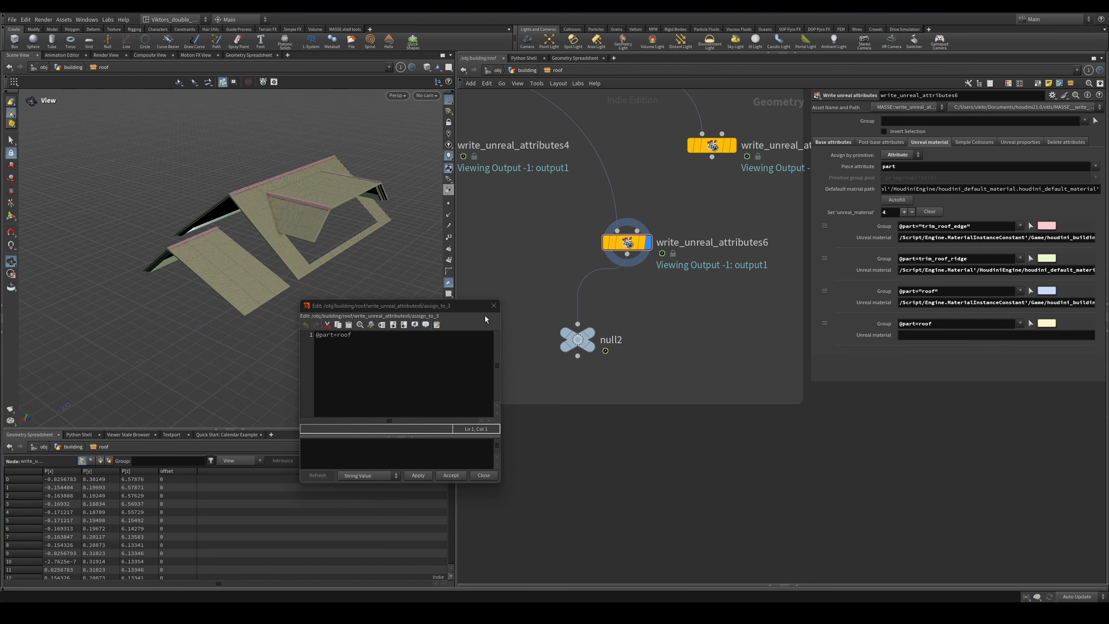
pyautogui.click(493, 305)
pyautogui.moveTo(389, 250); pyautogui.dragTo(317, 179)
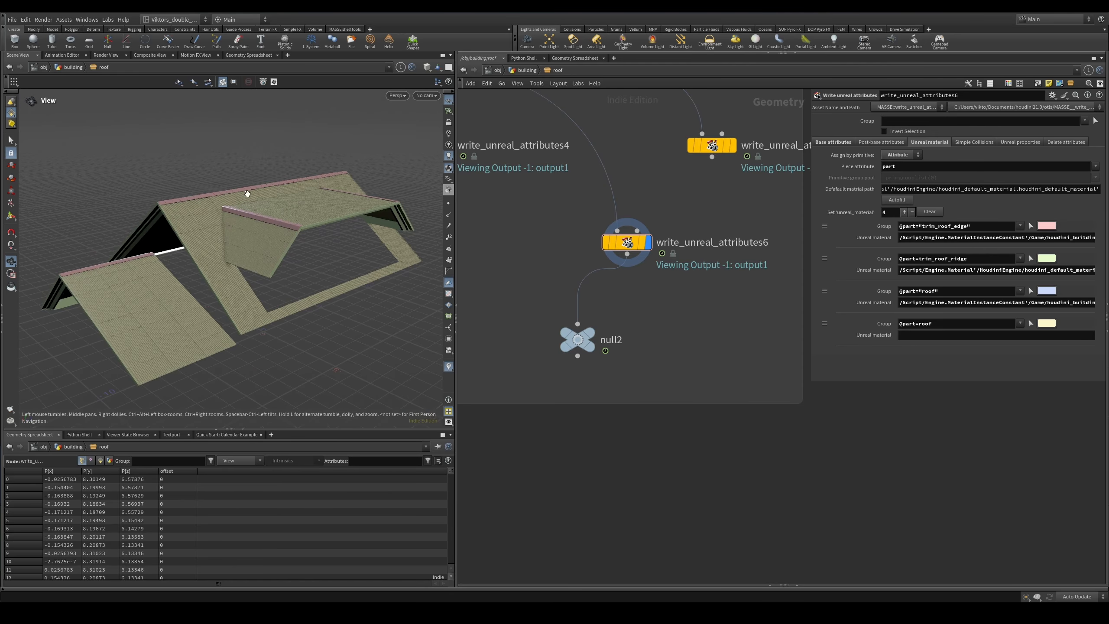
pyautogui.moveTo(240, 209); pyautogui.dragTo(231, 234)
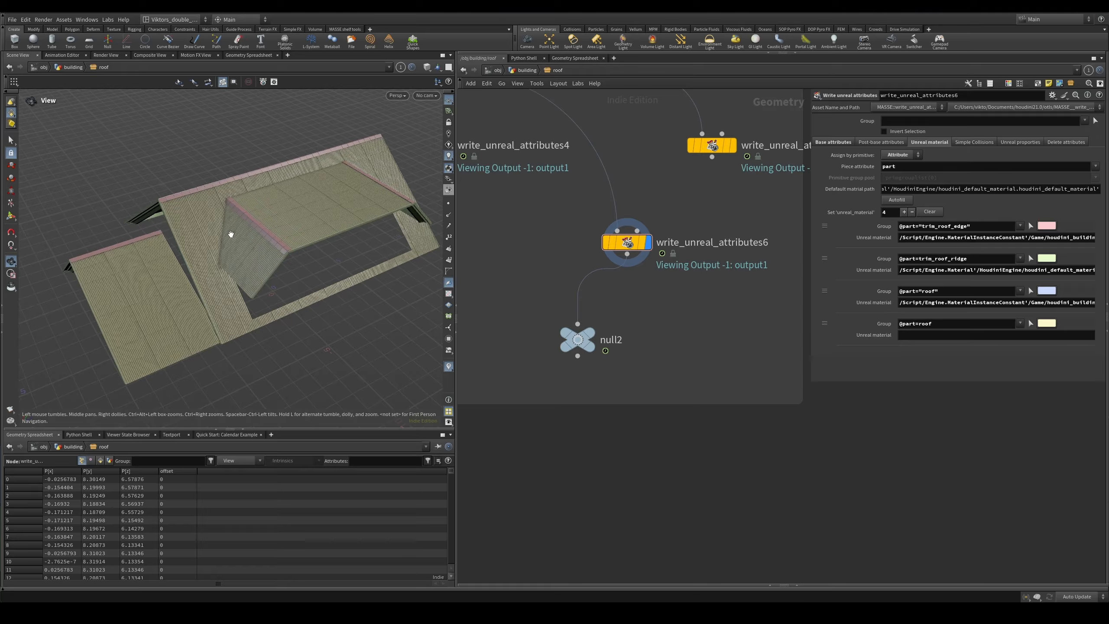
pyautogui.moveTo(169, 252)
pyautogui.mouseDown()
pyautogui.moveTo(221, 240)
pyautogui.moveTo(230, 205)
pyautogui.moveTo(156, 180)
pyautogui.moveTo(183, 193)
pyautogui.mouseUp()
pyautogui.moveTo(757, 367); pyautogui.dragTo(721, 360, button='middle')
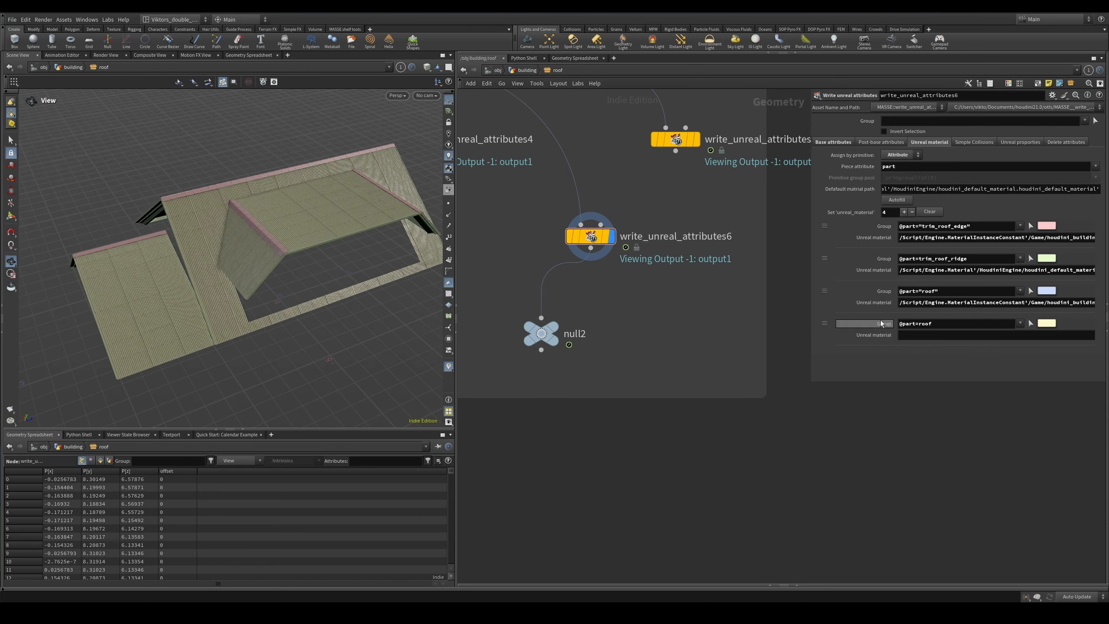
pyautogui.rightClick(825, 323)
pyautogui.click(839, 334)
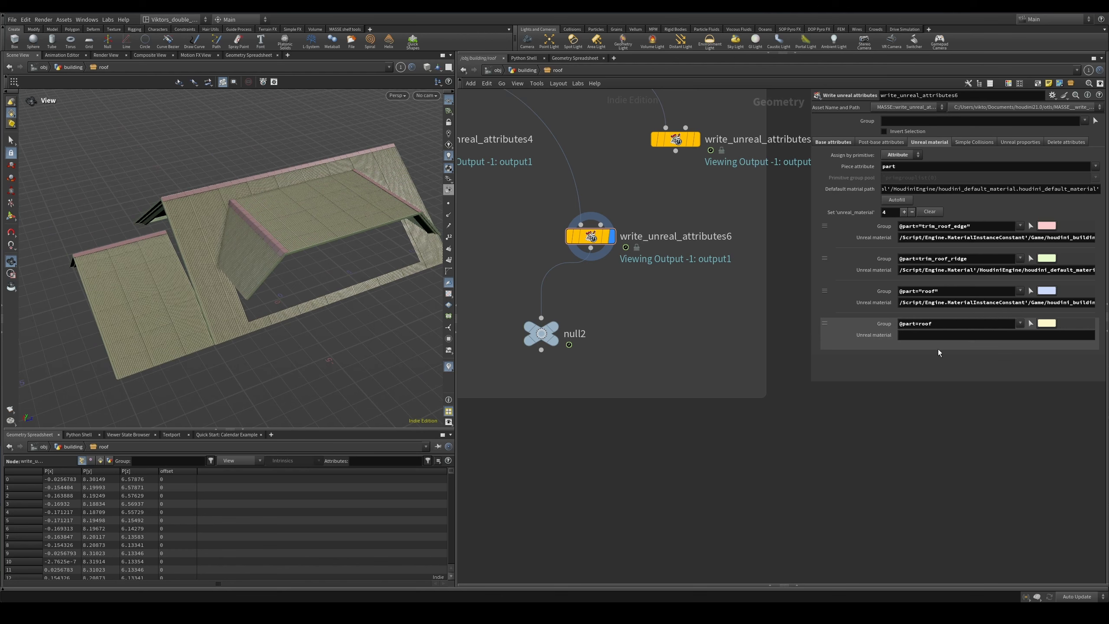
pyautogui.moveTo(274, 229); pyautogui.dragTo(304, 223)
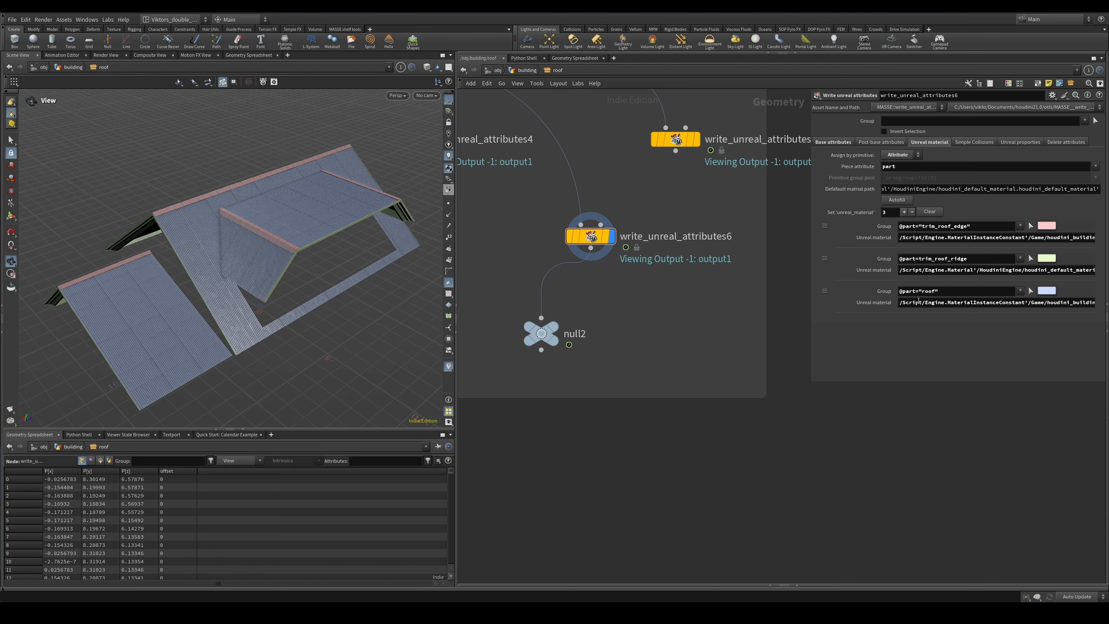
# - Set Assign by primitive to Group on write_unreal_attributes6
pyautogui.click(900, 155)
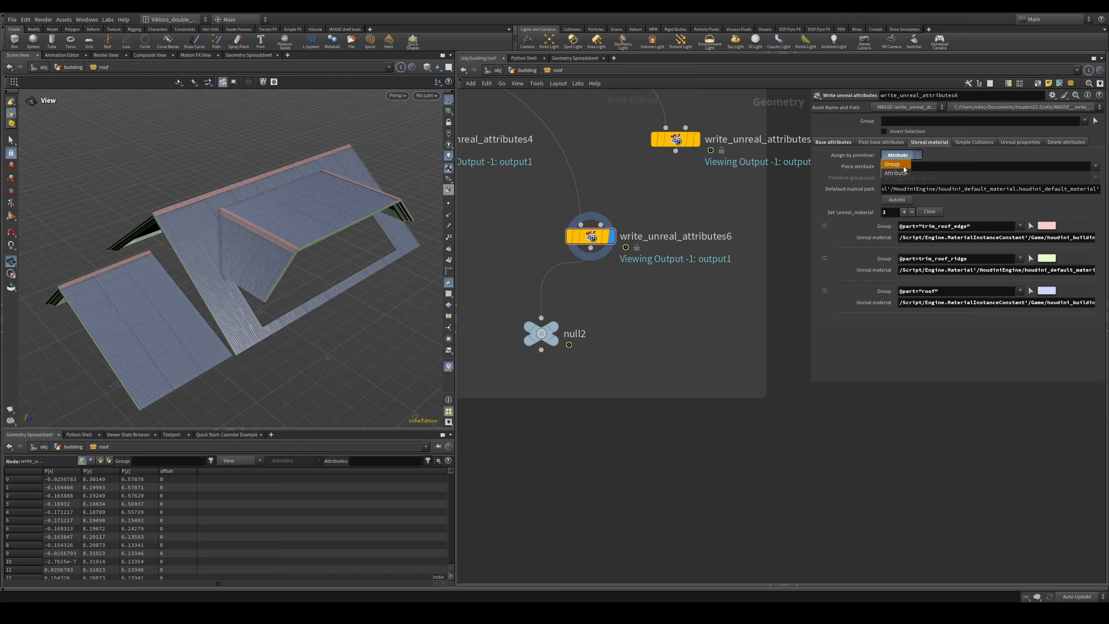
pyautogui.click(893, 164)
pyautogui.click(901, 156)
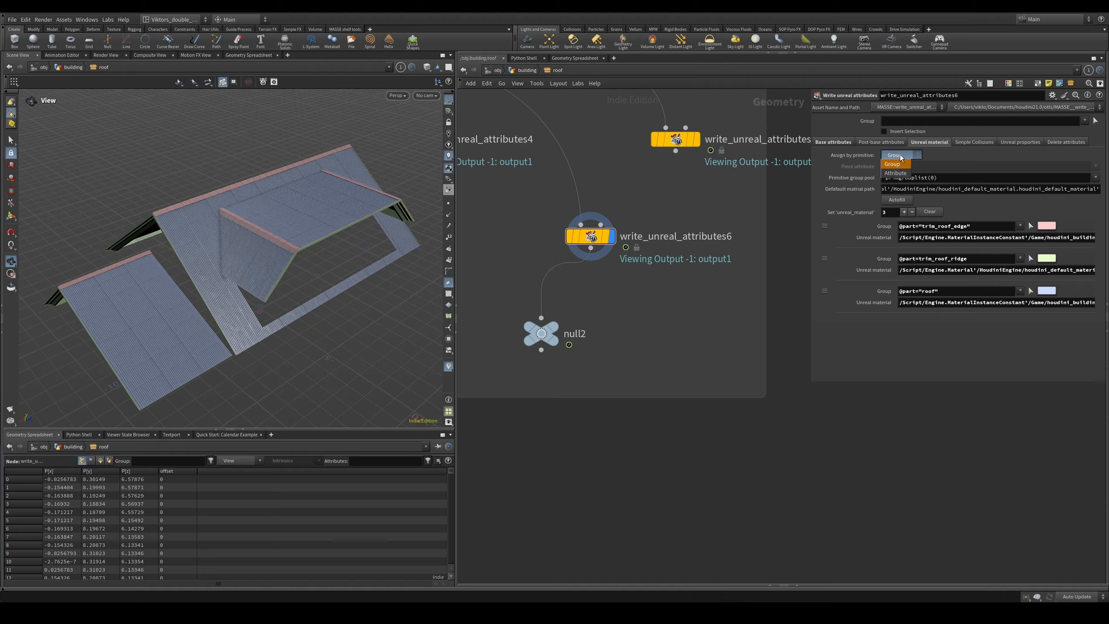
pyautogui.click(901, 155)
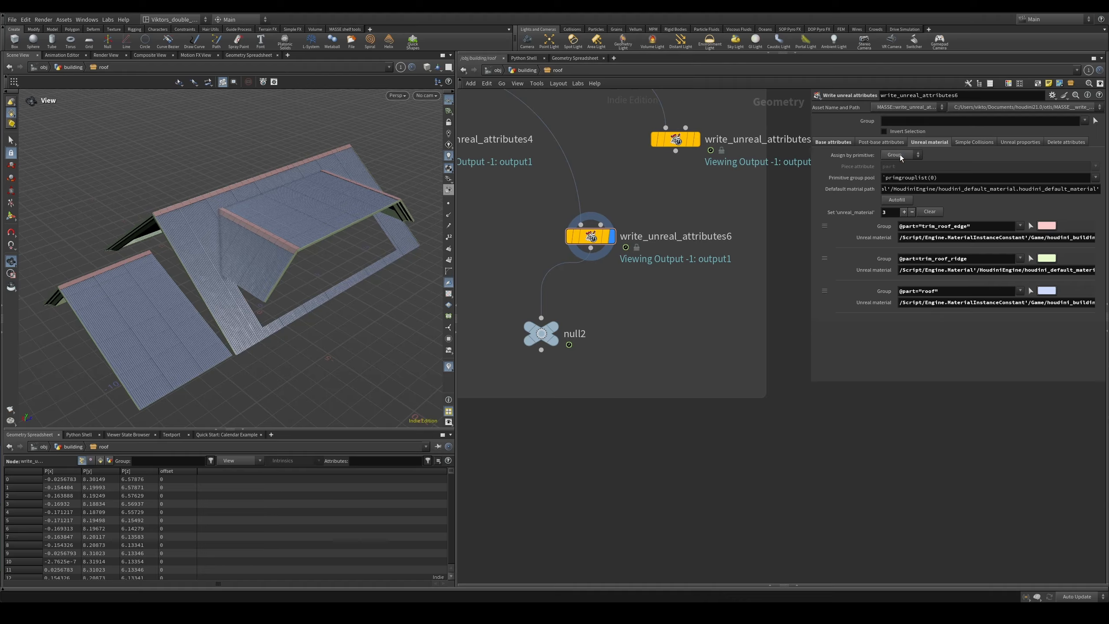
# - Clear the unreal_material entries and autofill them from the primitive groups
pyautogui.click(929, 212)
pyautogui.click(905, 201)
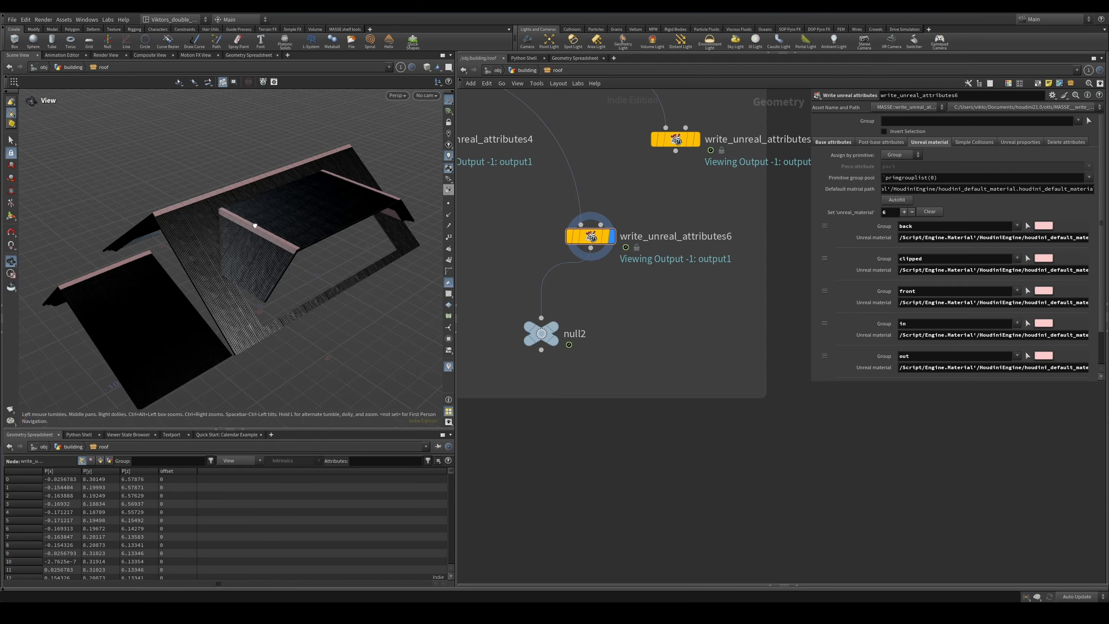
pyautogui.moveTo(151, 282); pyautogui.dragTo(232, 230)
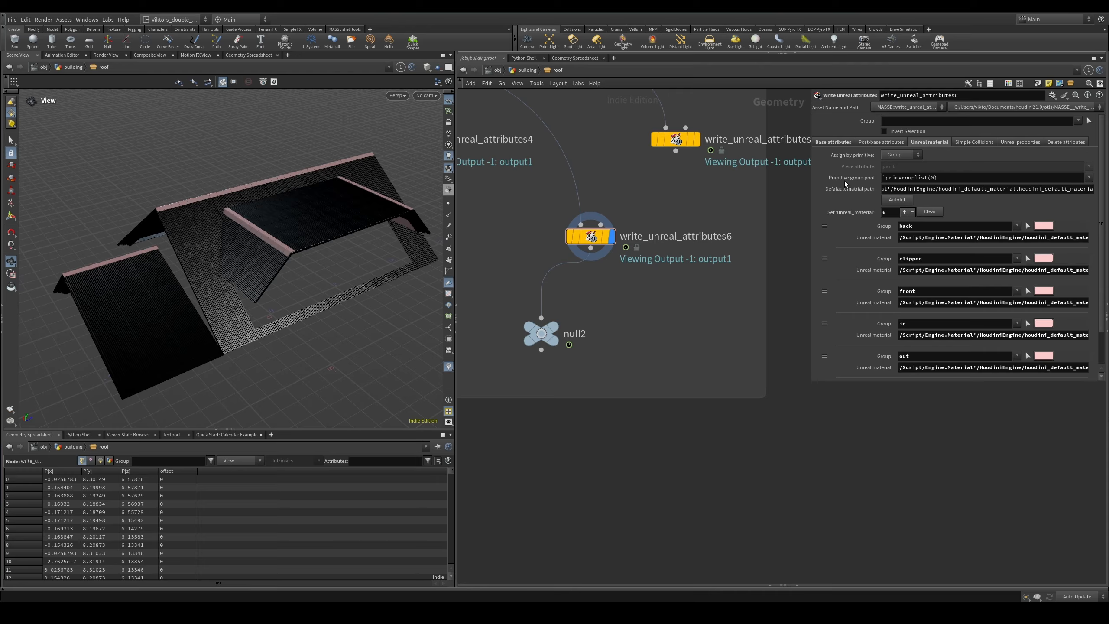
# - Examine the primgrouplist(0) expression in Primitive group pool and show its evaluated group names
pyautogui.click(895, 179)
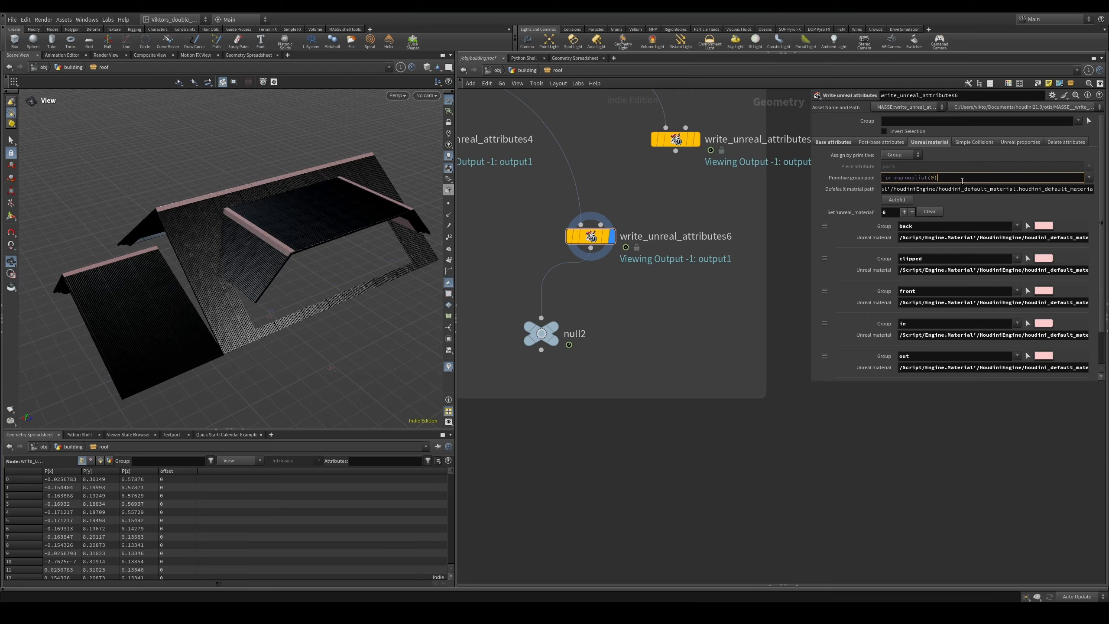
pyautogui.moveTo(962, 180); pyautogui.dragTo(860, 180)
pyautogui.click(858, 180)
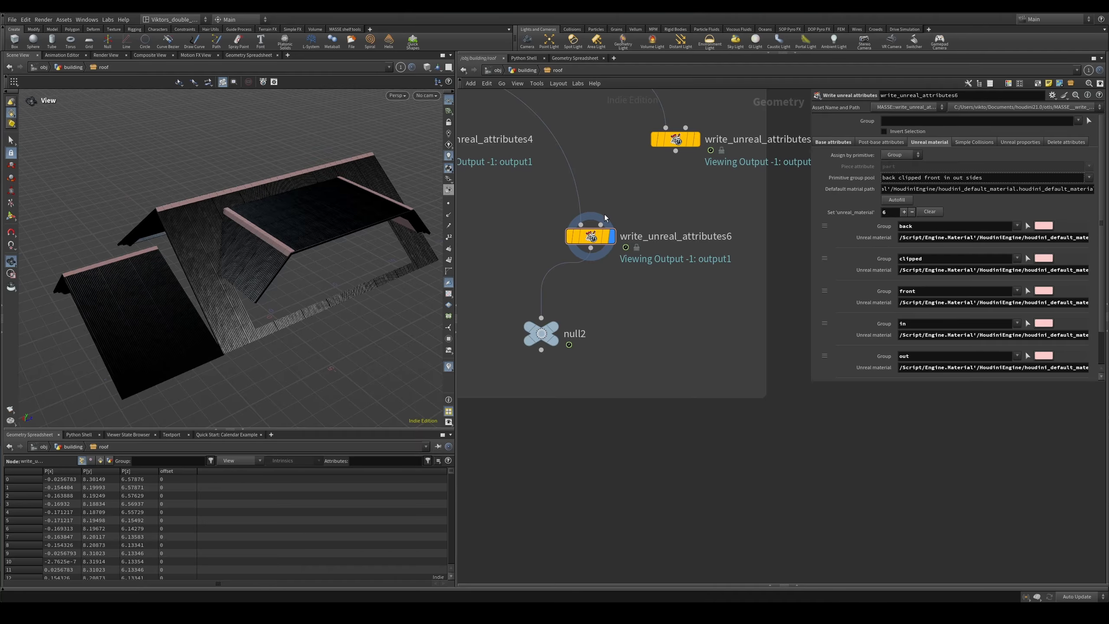
# - Examine write_unreal_attributes6's node info, its six group-based material entries and the roof's preview colours
pyautogui.middleClick(601, 234)
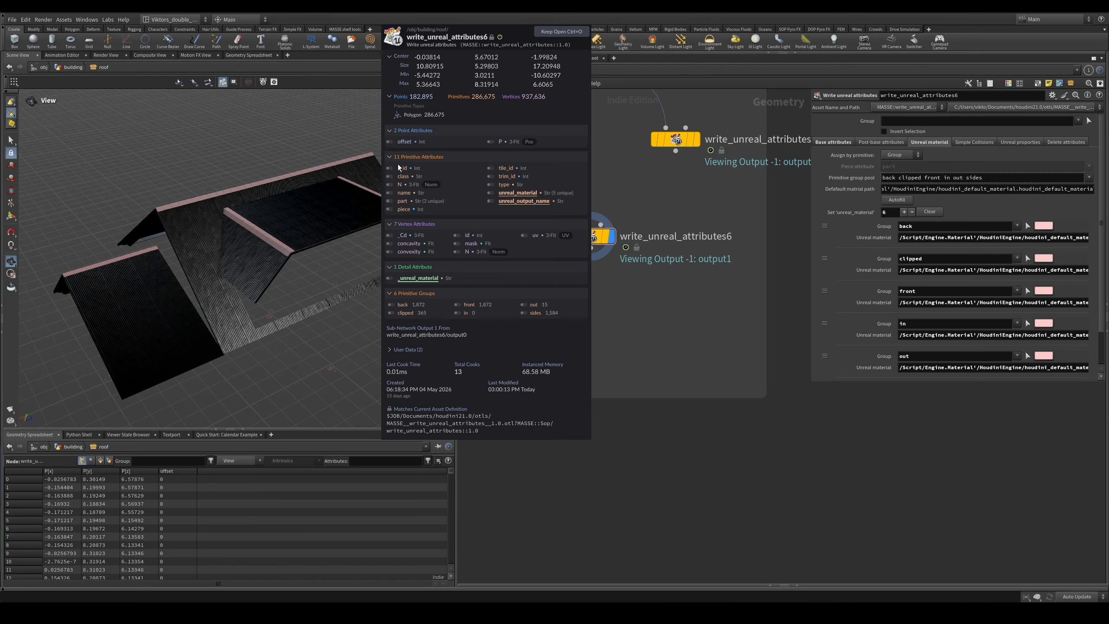
pyautogui.scroll(-2, 1049, 250)
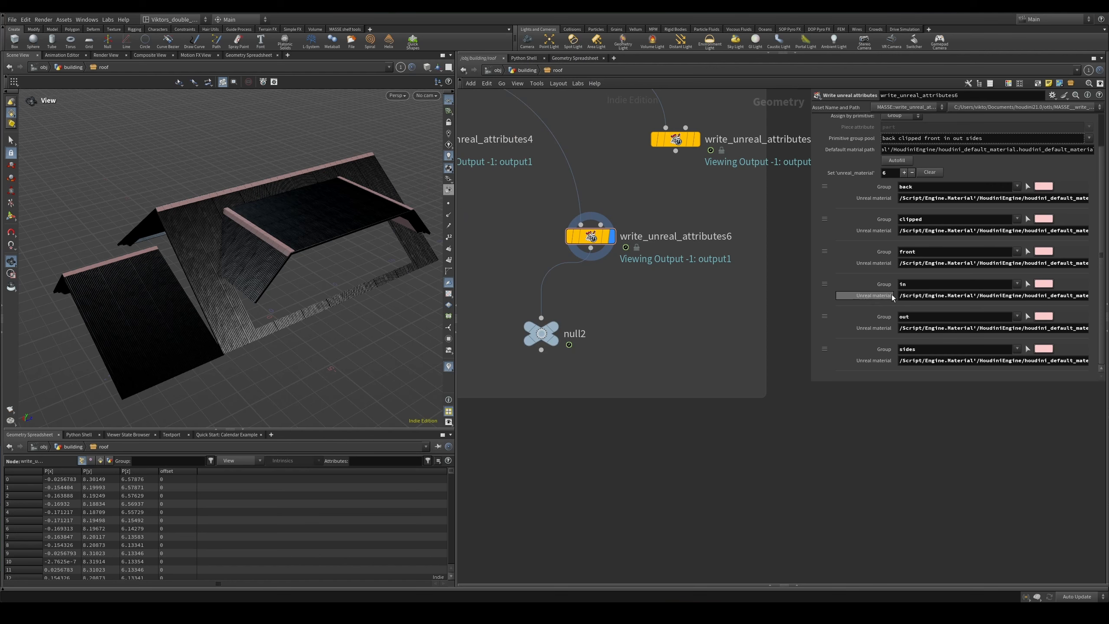
pyautogui.scroll(3, 988, 317)
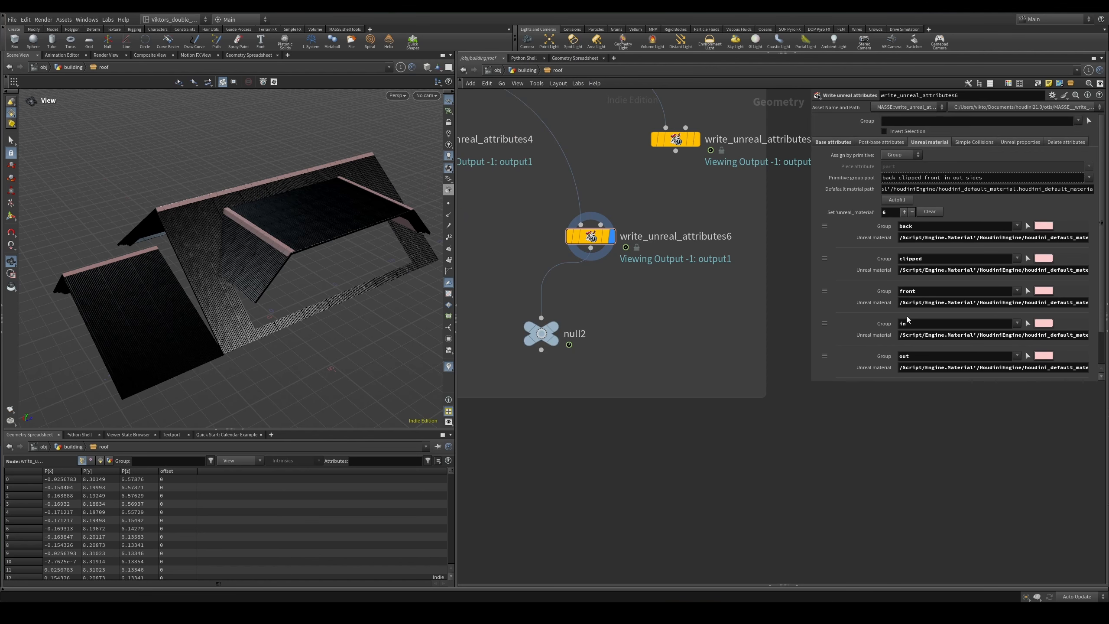
pyautogui.scroll(-1, 906, 319)
pyautogui.moveTo(658, 289); pyautogui.dragTo(695, 314, button='middle')
pyautogui.scroll(-1, 696, 314)
pyautogui.scroll(3, 223, 252)
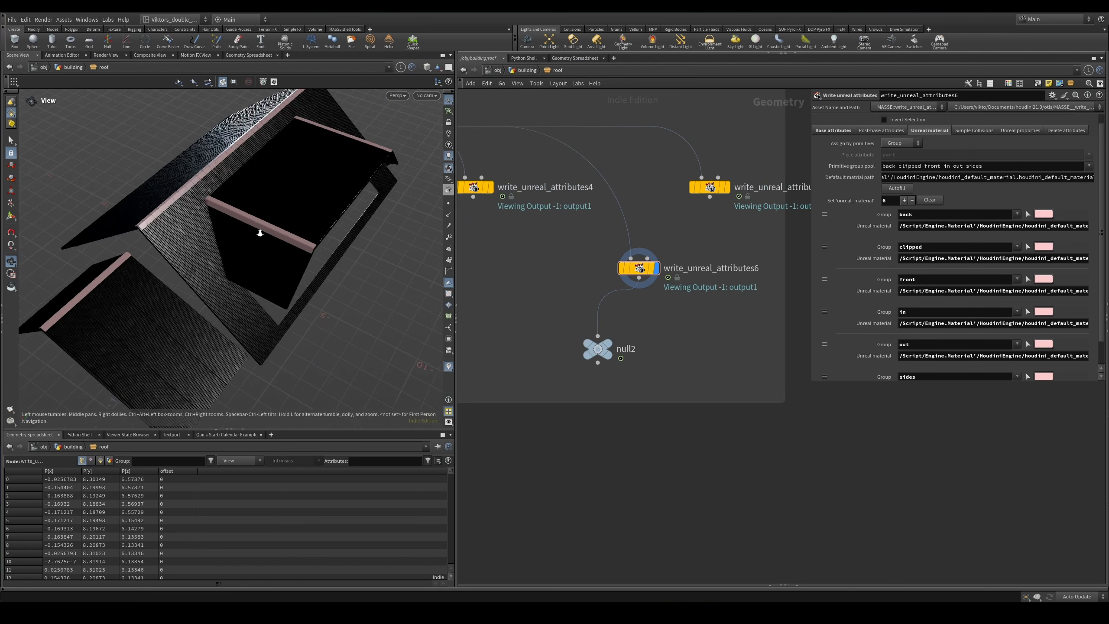
pyautogui.scroll(2, 230, 240)
pyautogui.moveTo(286, 265); pyautogui.dragTo(244, 243)
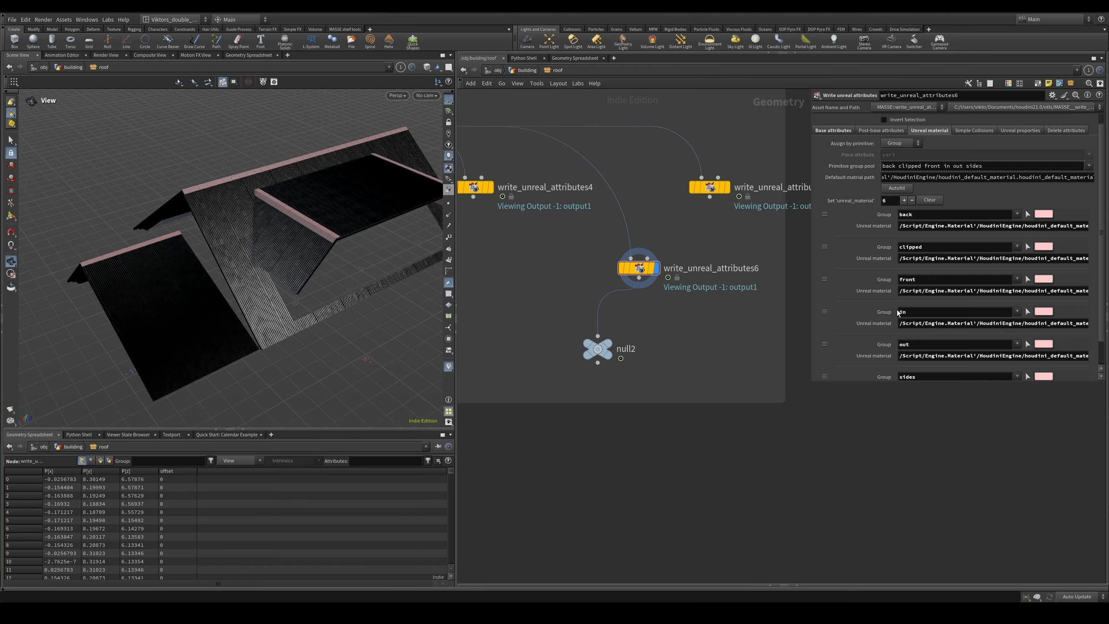
pyautogui.scroll(-4, 283, 214)
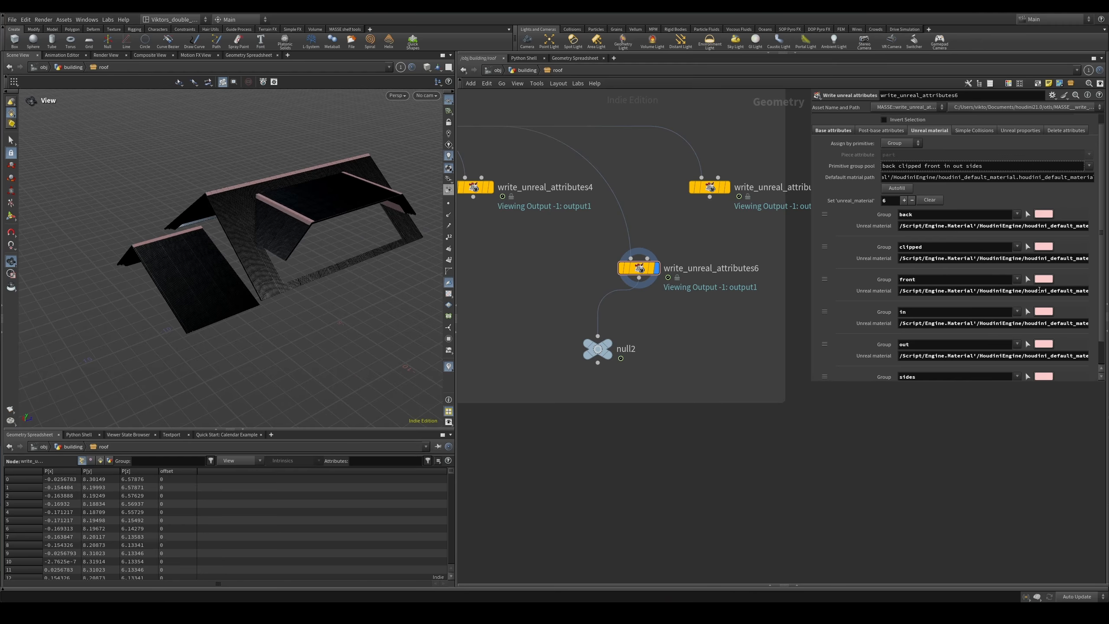
pyautogui.scroll(-2, 1040, 289)
pyautogui.moveTo(258, 199); pyautogui.dragTo(250, 220)
pyautogui.scroll(5, 329, 188)
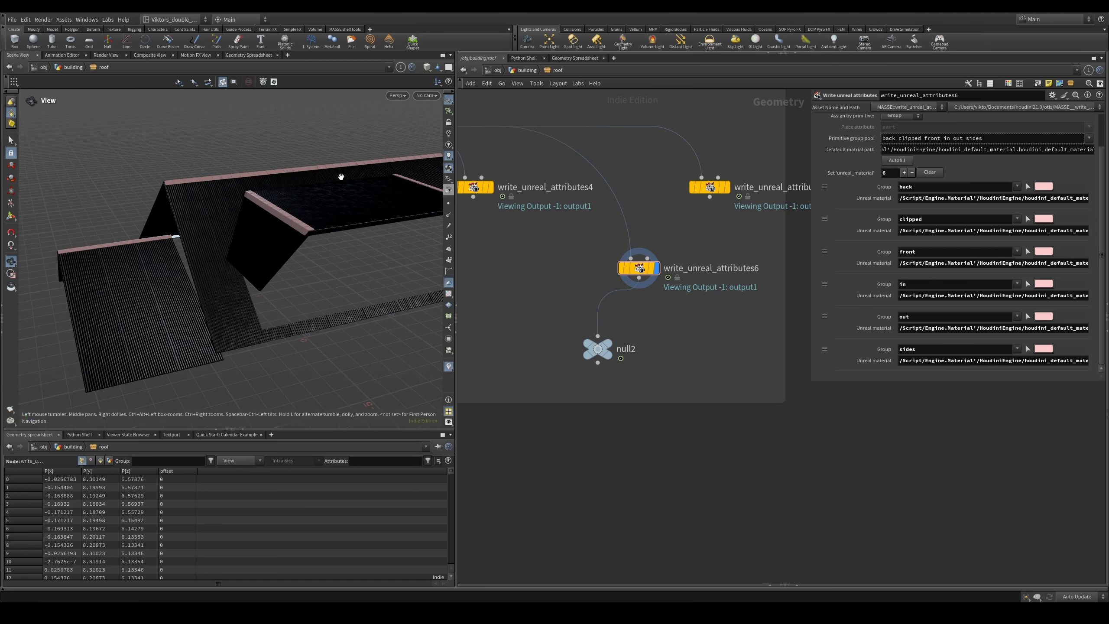
pyautogui.scroll(2, 944, 244)
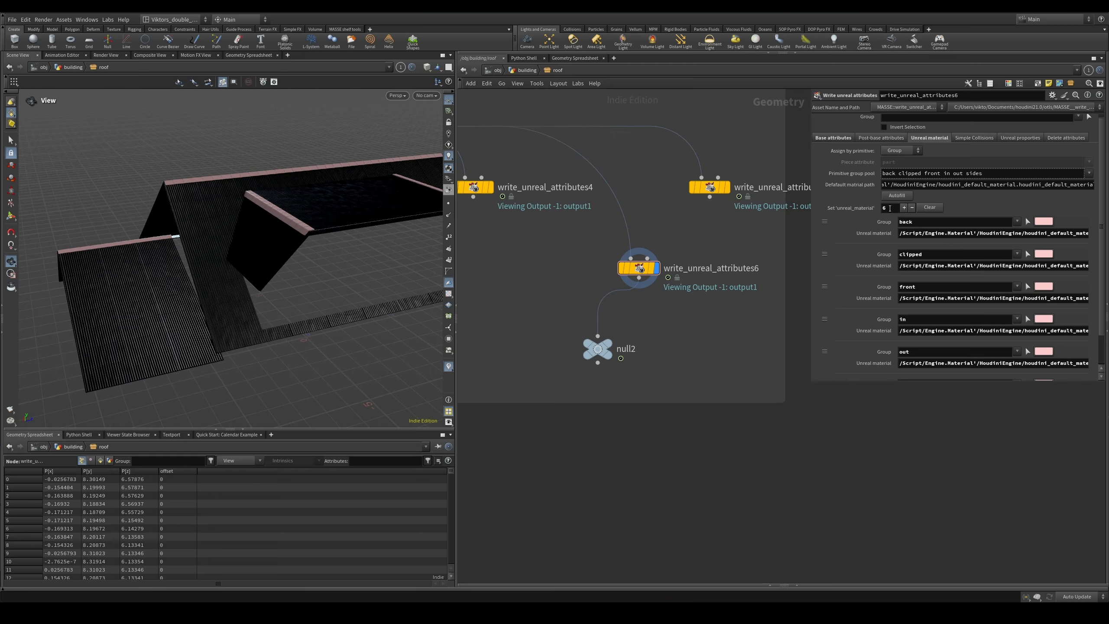
pyautogui.scroll(-2, 1044, 289)
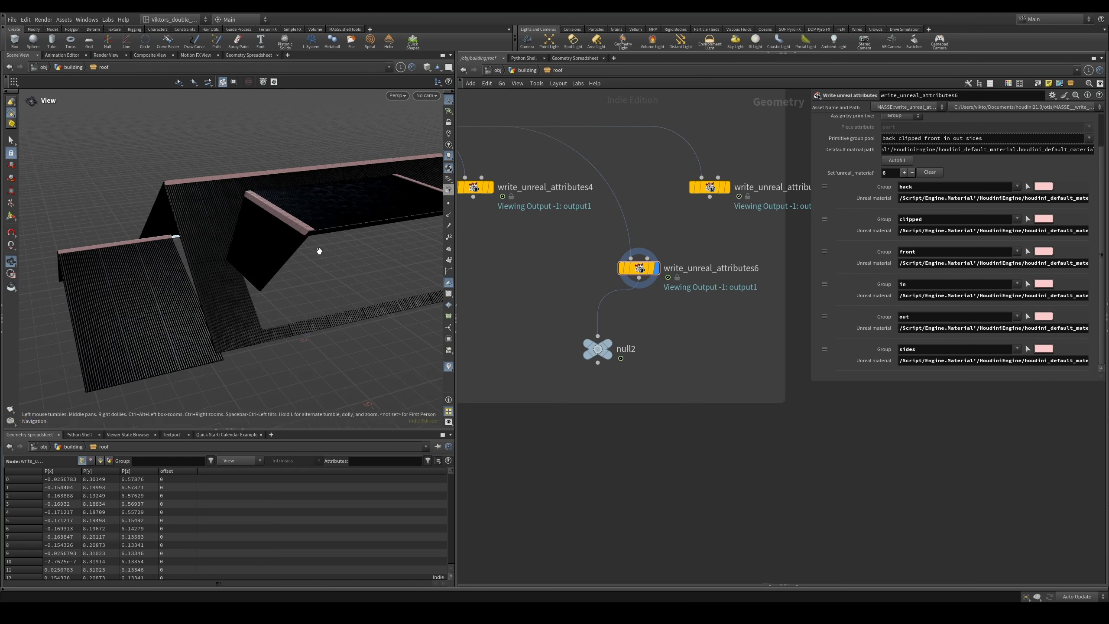
pyautogui.moveTo(317, 248); pyautogui.dragTo(332, 255)
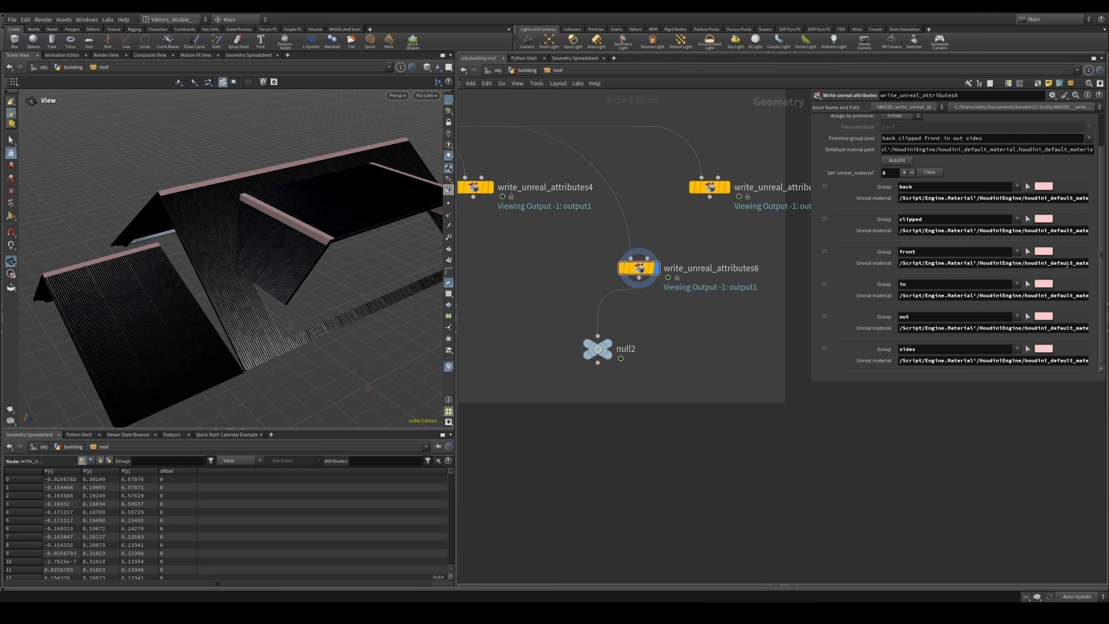
pyautogui.scroll(2, 1067, 265)
# - Replace the unreal_material entries with one blank group entry and toggle the Primitive group pool's expression display
pyautogui.click(935, 212)
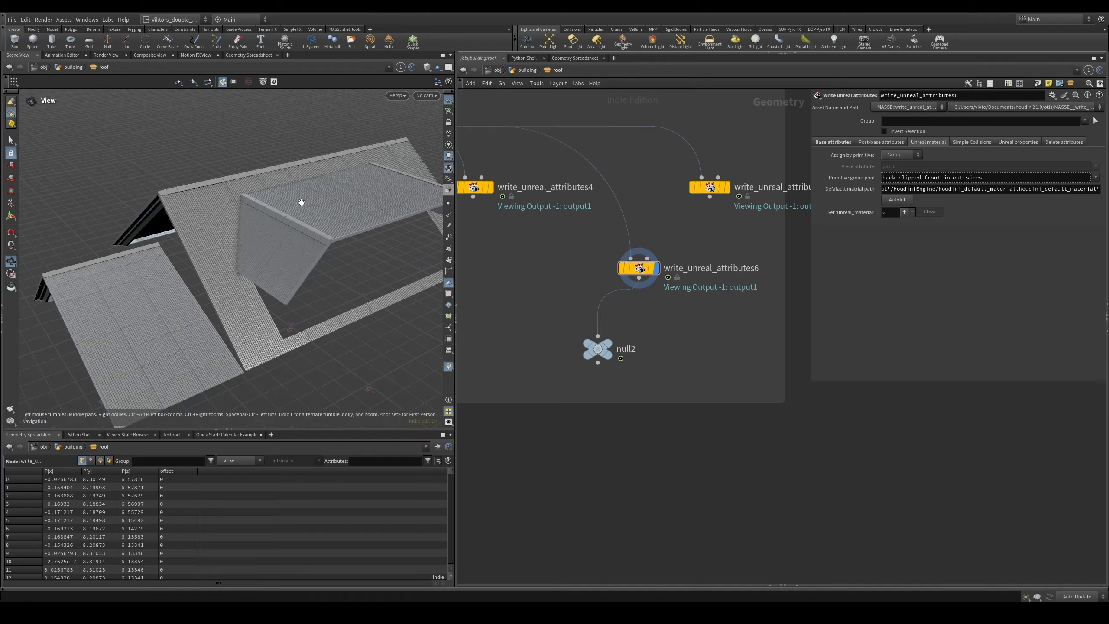
pyautogui.click(904, 212)
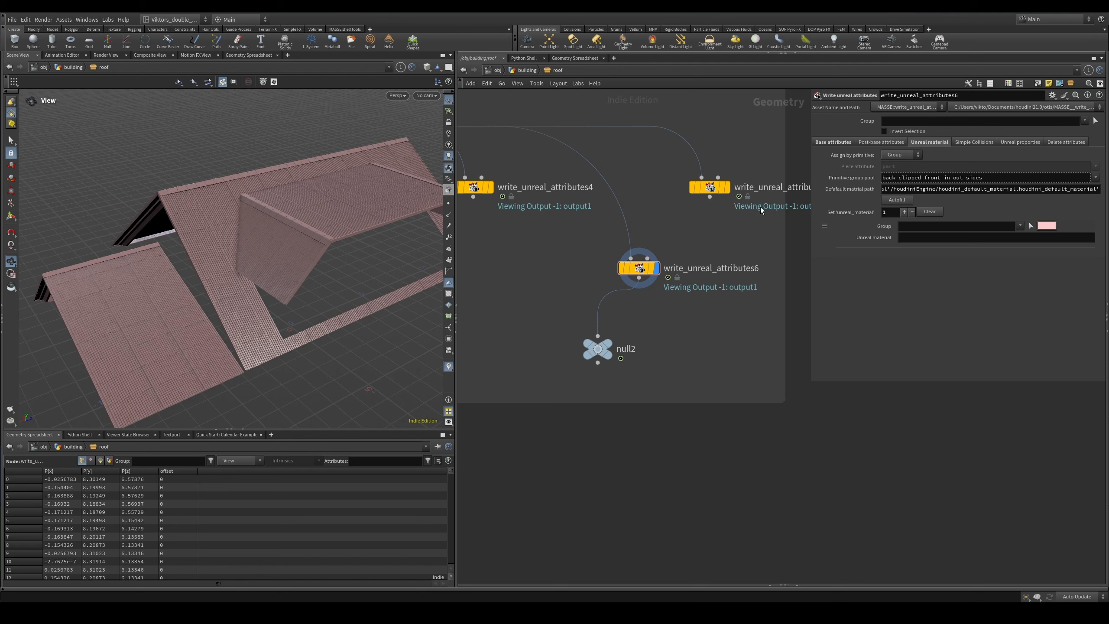
pyautogui.click(858, 179)
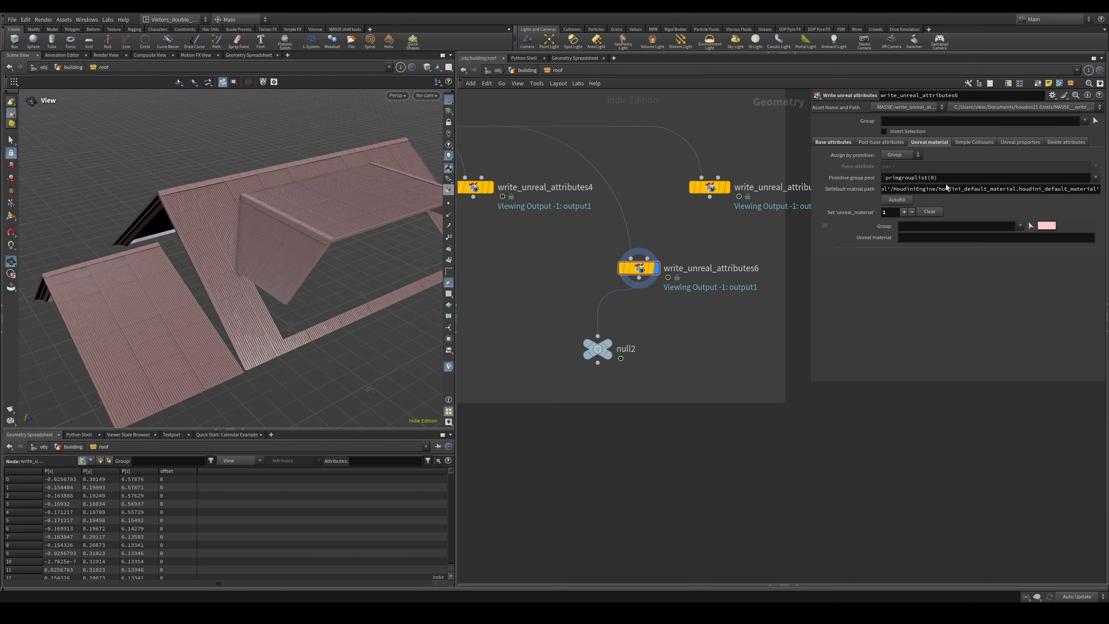
pyautogui.click(865, 179)
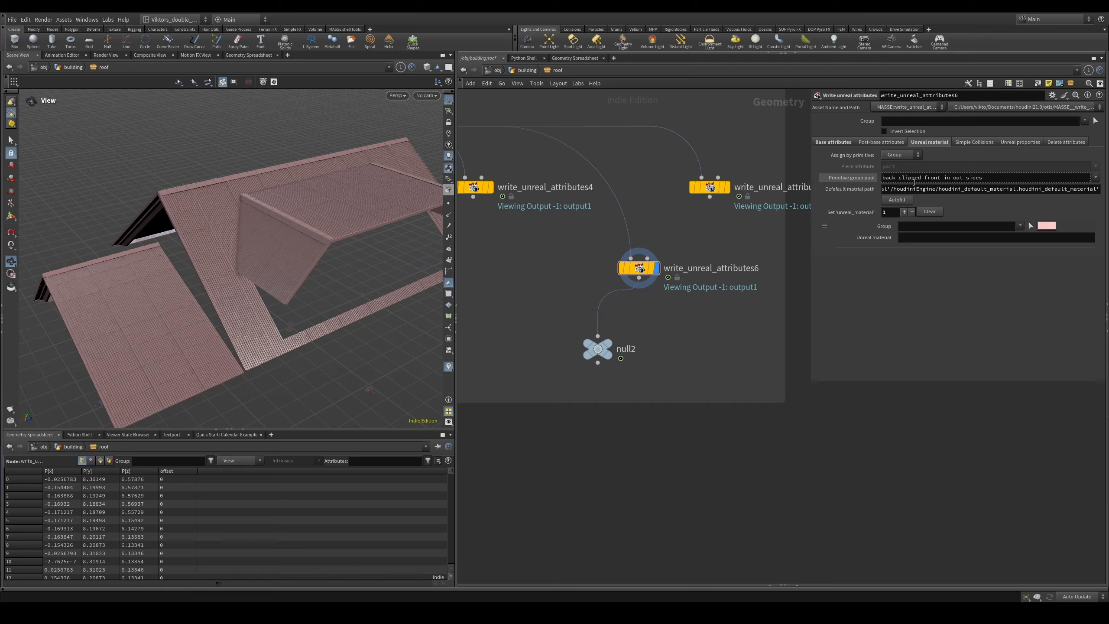
# - Try to empty Primitive group pool by deleting its evaluated group names, and restore its default expression
pyautogui.moveTo(988, 178); pyautogui.dragTo(869, 179)
pyautogui.click(868, 179)
pyautogui.moveTo(882, 177); pyautogui.dragTo(1032, 178)
pyautogui.click(992, 175)
pyautogui.press('BackSpace')
pyautogui.press('BackSpace')
pyautogui.press('BackSpace')
pyautogui.press('BackSpace')
pyautogui.press('BackSpace')
pyautogui.press('BackSpace')
pyautogui.press('BackSpace')
pyautogui.press('BackSpace')
pyautogui.press('BackSpace')
pyautogui.press('BackSpace')
pyautogui.press('BackSpace')
pyautogui.press('BackSpace')
pyautogui.press('BackSpace')
pyautogui.press('BackSpace')
pyautogui.press('BackSpace')
pyautogui.press('BackSpace')
pyautogui.press('BackSpace')
pyautogui.press('BackSpace')
pyautogui.press('BackSpace')
pyautogui.press('BackSpace')
pyautogui.press('BackSpace')
pyautogui.press('BackSpace')
pyautogui.press('BackSpace')
pyautogui.press('BackSpace')
pyautogui.press('BackSpace')
pyautogui.press('BackSpace')
pyautogui.press('BackSpace')
pyautogui.press('BackSpace')
pyautogui.press('BackSpace')
pyautogui.click(1095, 178)
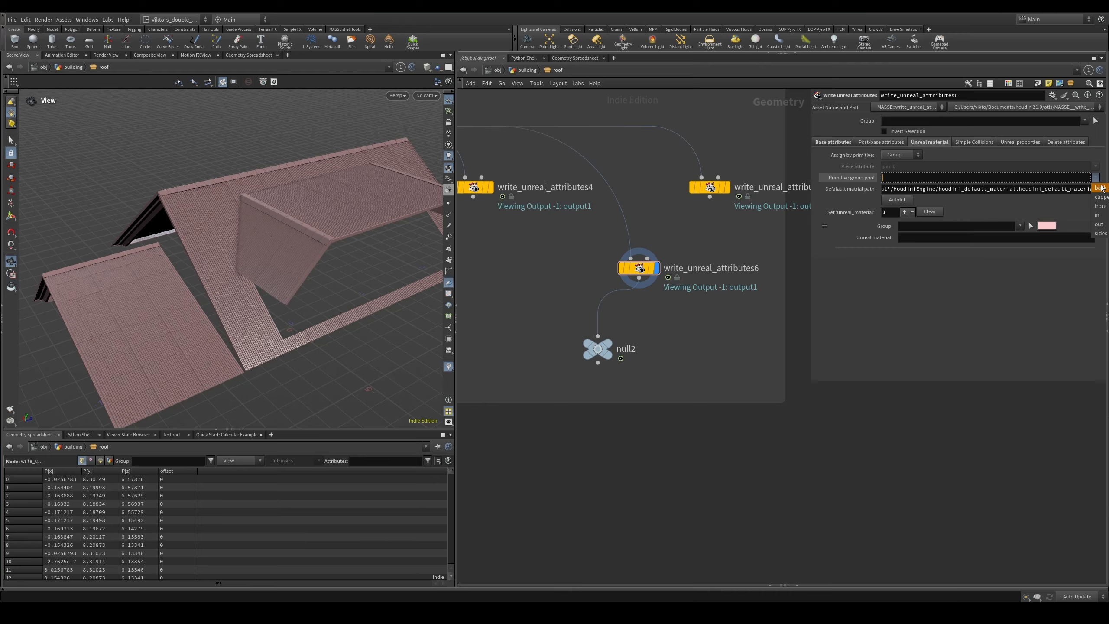
pyautogui.press('Escape')
pyautogui.keyDown('ctrl'); pyautogui.middleClick(858, 178); pyautogui.keyUp('ctrl')
pyautogui.click(858, 177)
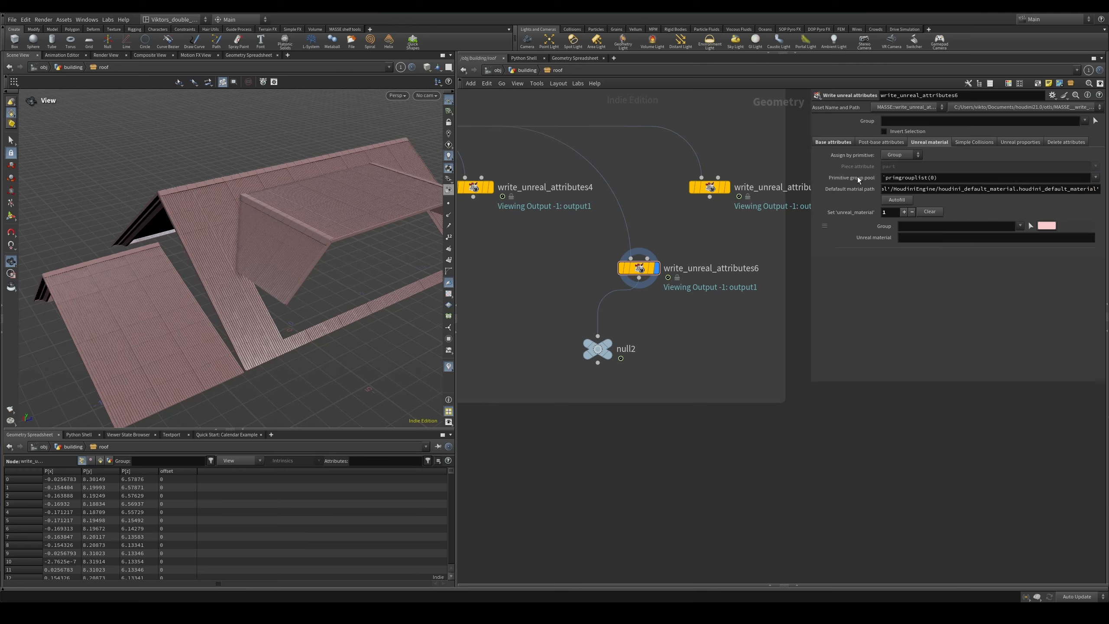
# - Delete the primgrouplist(0) expression from Primitive group pool in the expression editor and apply the empty value
pyautogui.rightClick(857, 176)
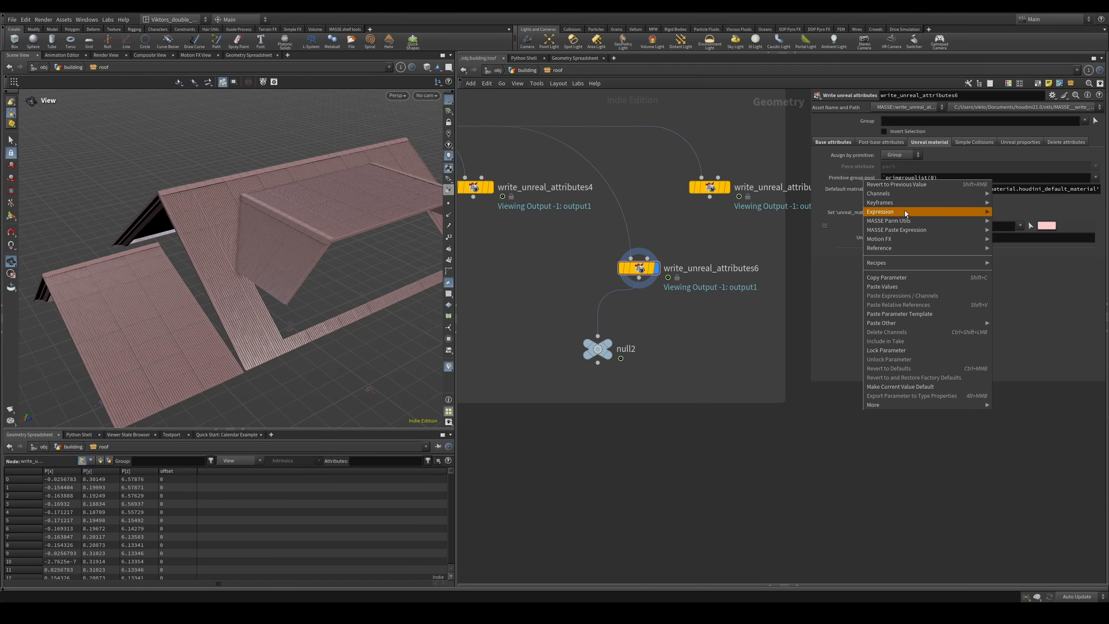
pyautogui.moveTo(917, 214)
pyautogui.click(1017, 215)
pyautogui.hotkey('ctrl', 'a')
pyautogui.press('BackSpace')
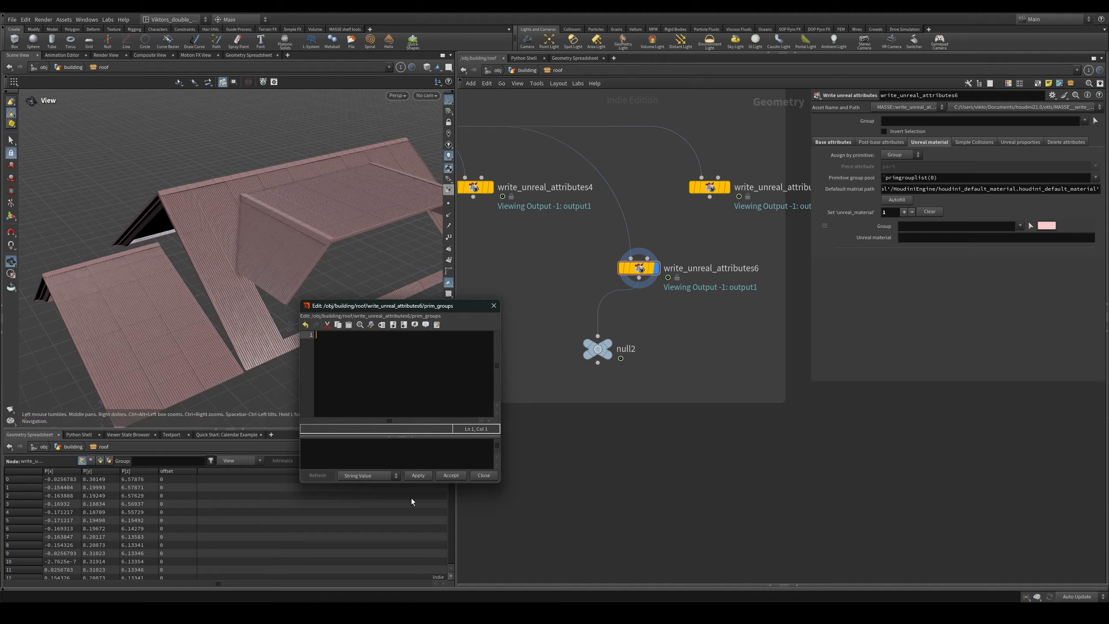
pyautogui.click(418, 475)
pyautogui.click(493, 307)
# - Add the back and clipped groups to Primitive group pool
pyautogui.click(1096, 177)
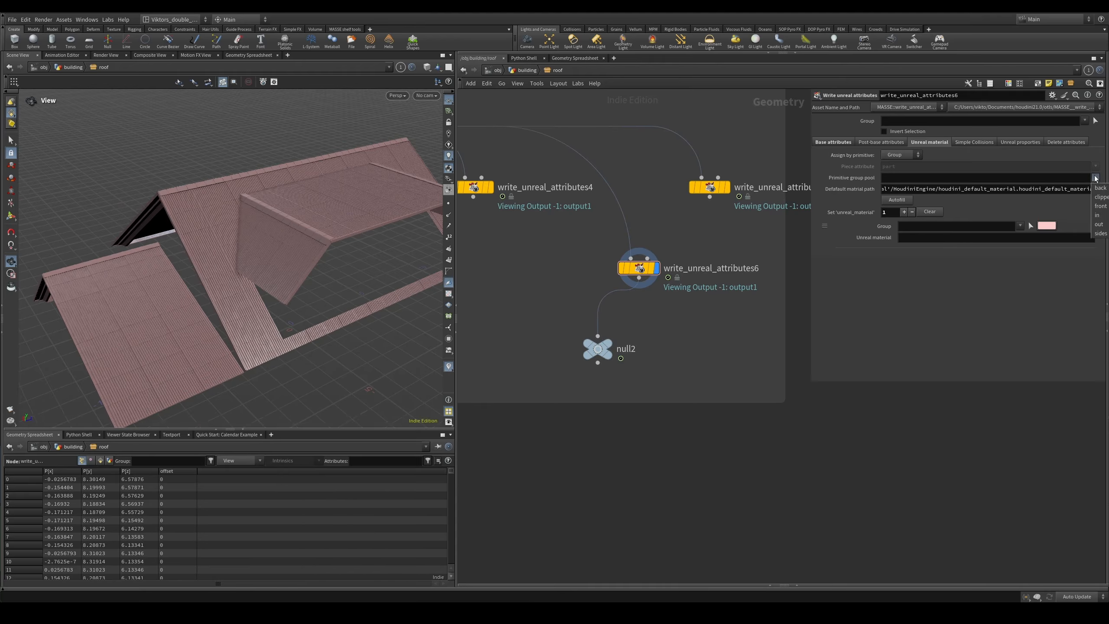
pyautogui.click(1098, 183)
pyautogui.click(1096, 178)
pyautogui.click(1098, 193)
# - Clear the unreal_material entries, autofill them from the back and clipped groups, and check the roof
pyautogui.click(931, 211)
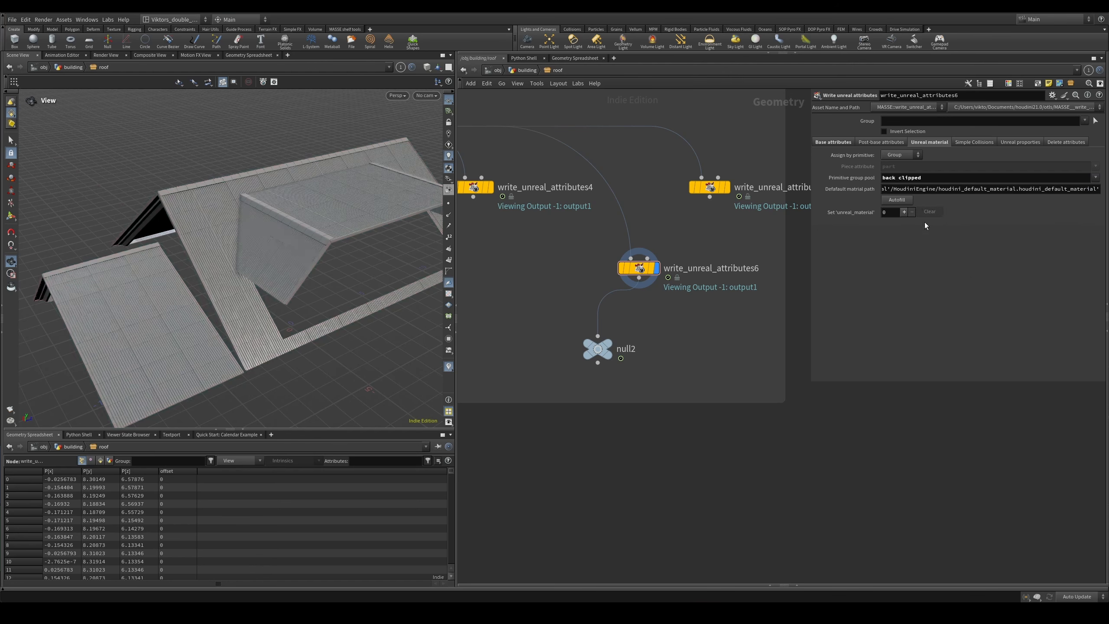
pyautogui.click(901, 200)
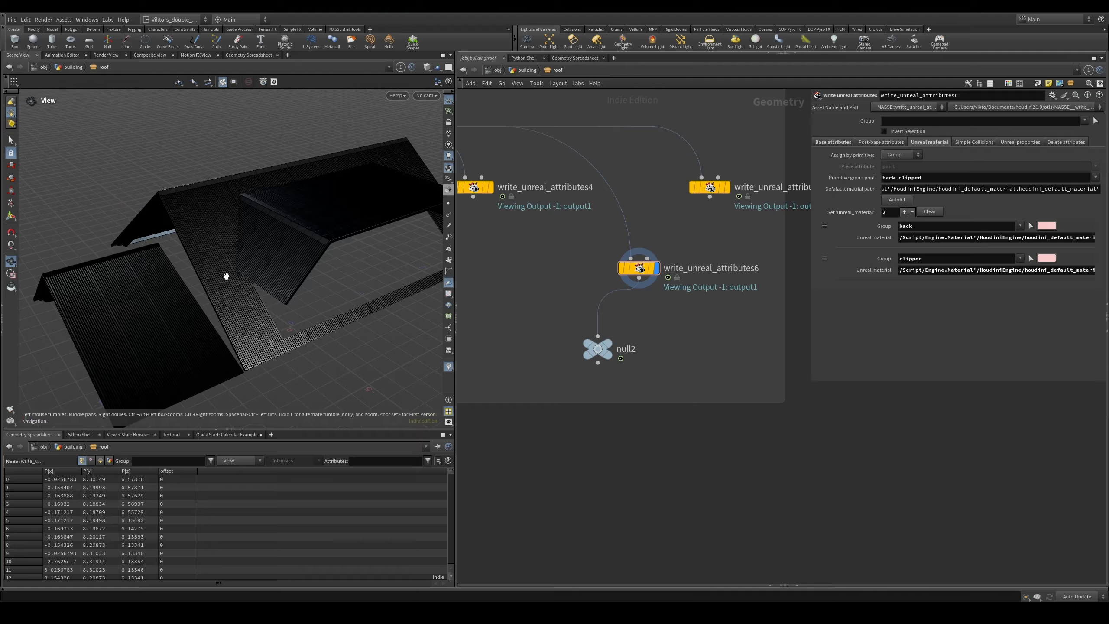
pyautogui.moveTo(223, 278); pyautogui.dragTo(332, 191)
pyautogui.moveTo(377, 256); pyautogui.dragTo(345, 243)
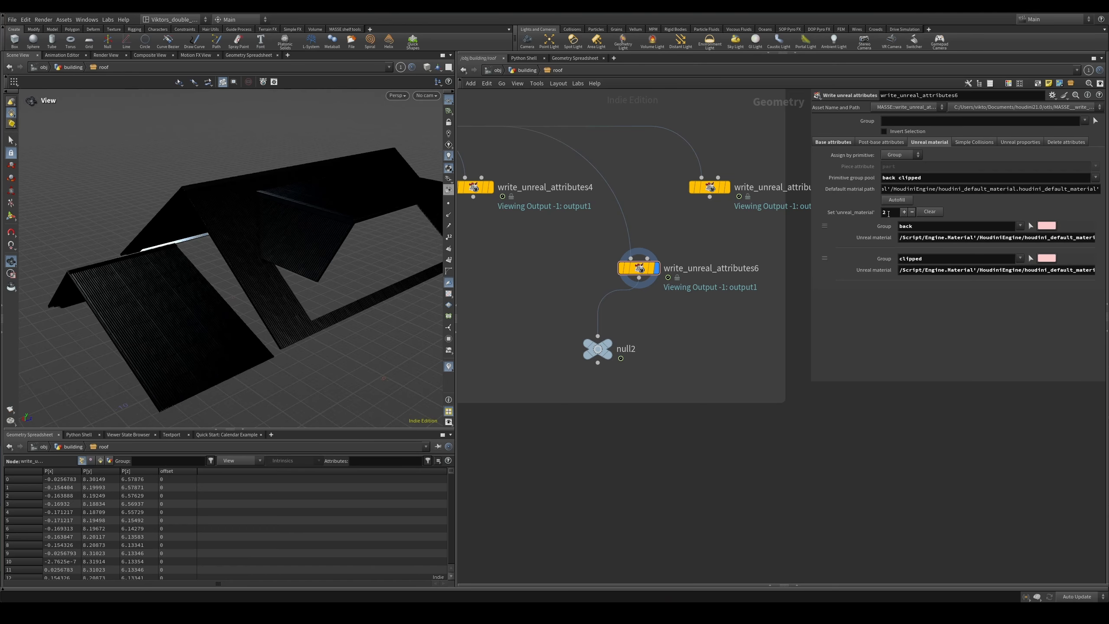
pyautogui.click(936, 259)
pyautogui.click(948, 338)
pyautogui.doubleClick(908, 227)
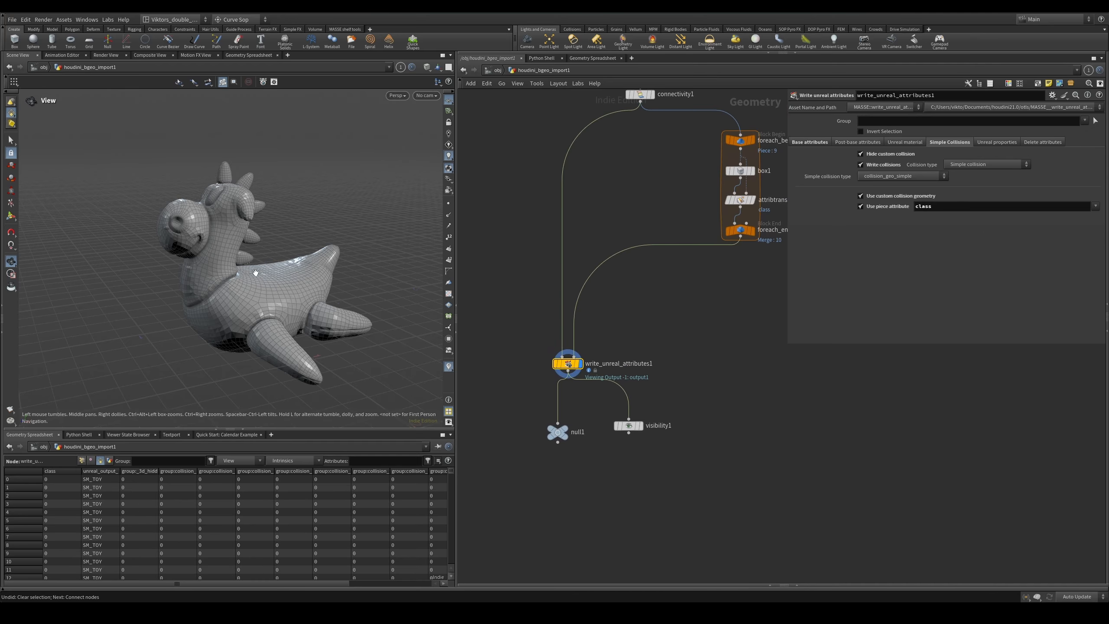
# - Inspect the rubber toy from several angles, switching its display between wireframe and shaded
pyautogui.moveTo(256, 273)
pyautogui.mouseDown()
pyautogui.moveTo(293, 293)
pyautogui.moveTo(267, 262)
pyautogui.moveTo(279, 299)
pyautogui.mouseUp()
pyautogui.press('w')
pyautogui.press('w')
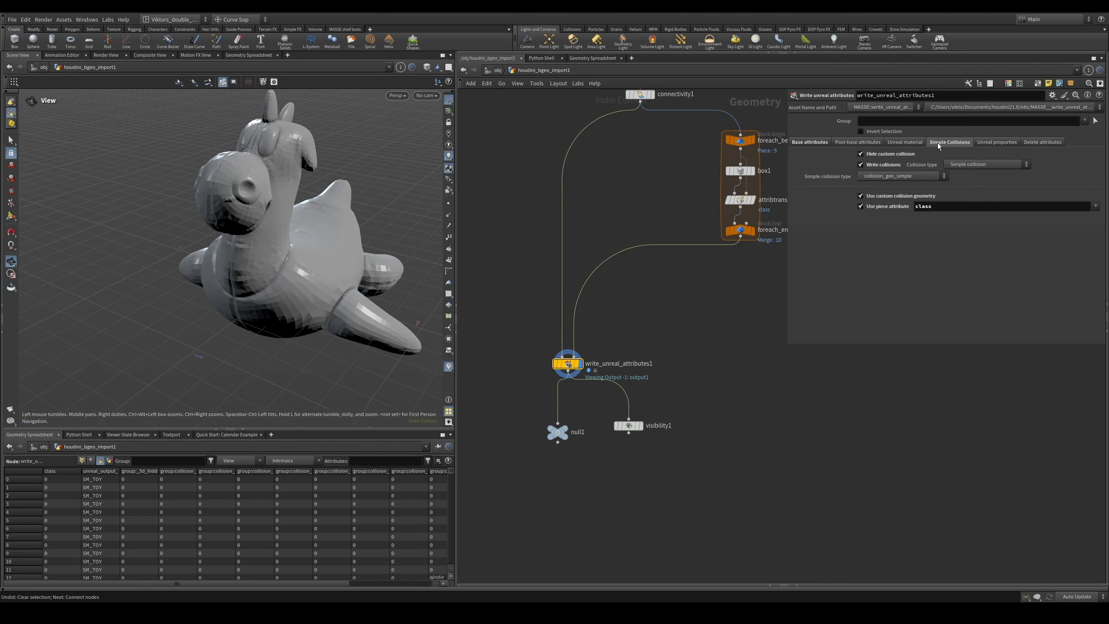
pyautogui.moveTo(338, 242)
pyautogui.mouseDown()
pyautogui.moveTo(267, 228)
pyautogui.moveTo(350, 252)
pyautogui.moveTo(378, 236)
pyautogui.moveTo(357, 241)
pyautogui.mouseUp()
pyautogui.press('w')
pyautogui.press('w')
pyautogui.press('e')
pyautogui.press('Escape')
pyautogui.press('s')
pyautogui.click(334, 263)
pyautogui.click(379, 236)
pyautogui.hotkey('shift', 'w')
pyautogui.hotkey('shift', 'w')
pyautogui.press('s')
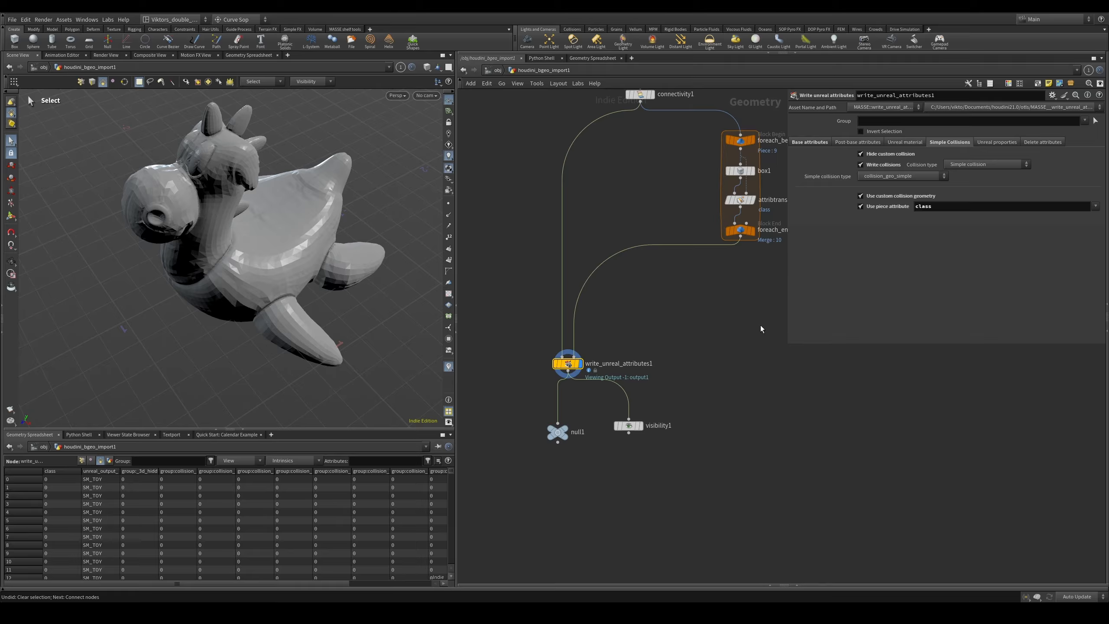
# - Add a dot to the wire between foreach_end1 and write_unreal_attributes1, placing it below foreach_end1
pyautogui.click(661, 300)
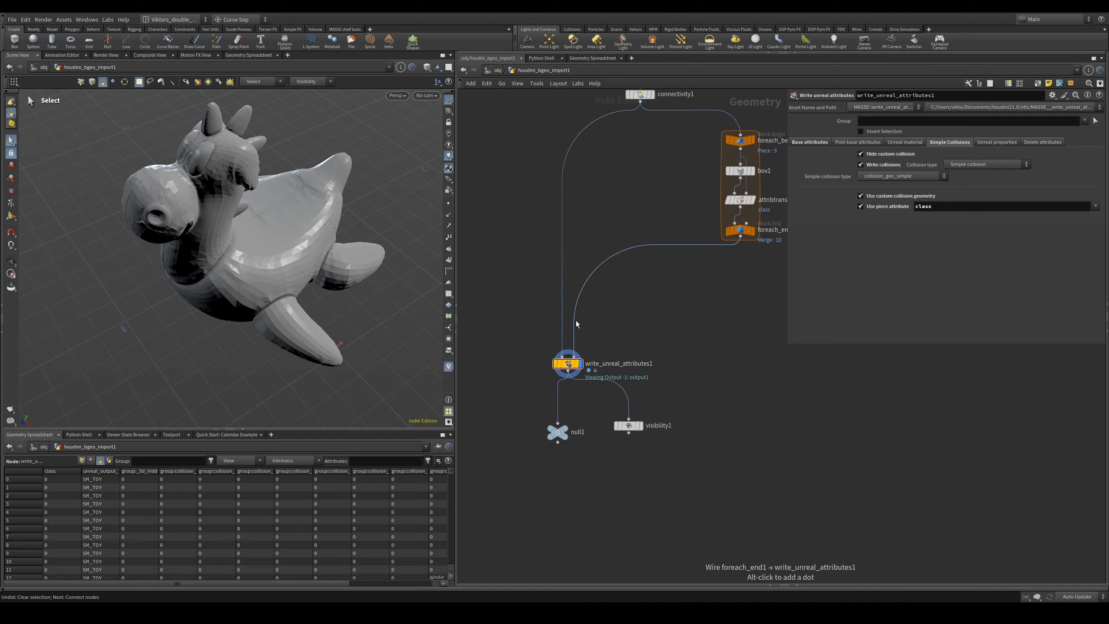
pyautogui.keyDown('alt'); pyautogui.moveTo(574, 323); pyautogui.dragTo(741, 307); pyautogui.keyUp('alt')
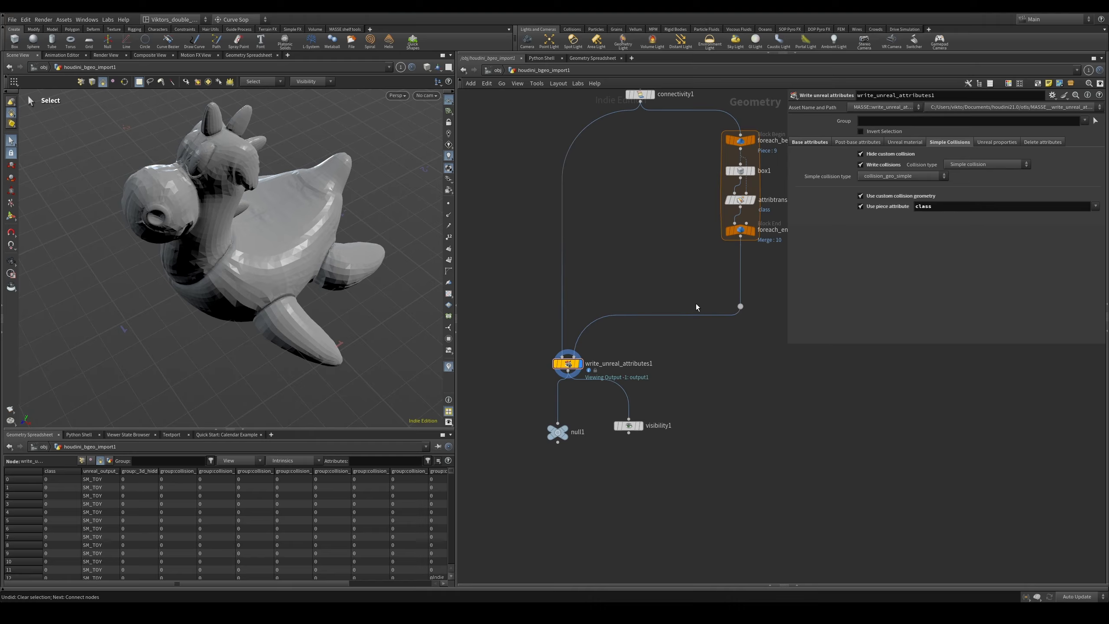
pyautogui.moveTo(585, 354); pyautogui.dragTo(605, 344, button='middle')
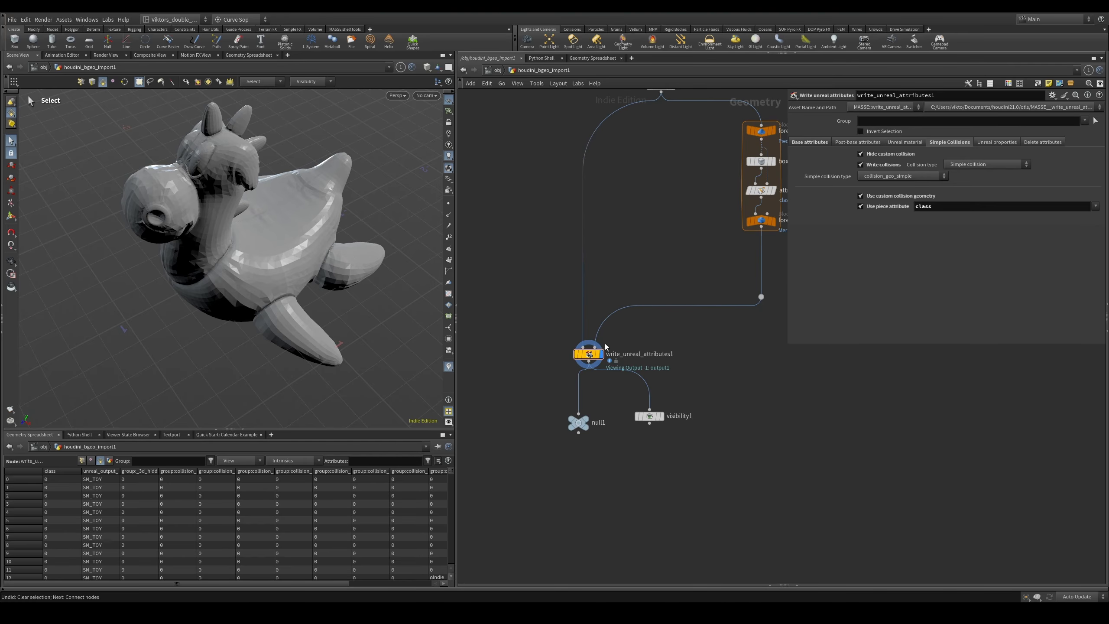
pyautogui.moveTo(637, 298); pyautogui.dragTo(641, 378, button='middle')
pyautogui.moveTo(650, 268); pyautogui.dragTo(649, 216, button='middle')
pyautogui.scroll(3, 659, 332)
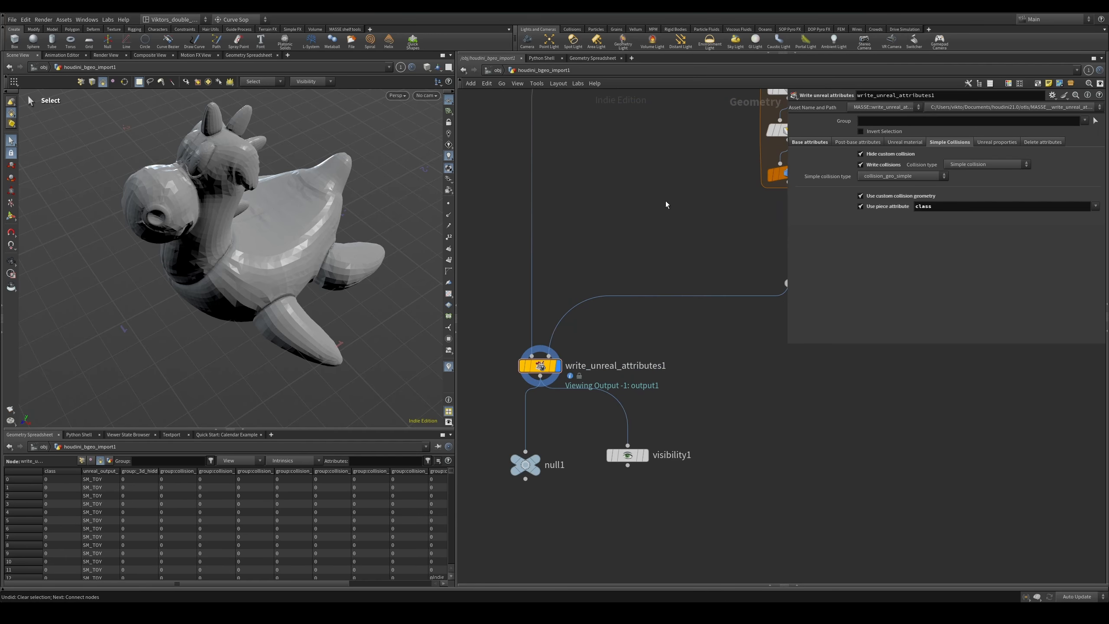
pyautogui.moveTo(630, 231); pyautogui.dragTo(638, 261, button='middle')
pyautogui.moveTo(607, 386)
pyautogui.mouseDown(button='middle')
pyautogui.moveTo(642, 349)
pyautogui.moveTo(624, 310)
pyautogui.moveTo(590, 390)
pyautogui.mouseUp(button='middle')
# - Duplicate write_unreal_attributes1 with its input connections and place the copy beside the original
pyautogui.click(654, 426)
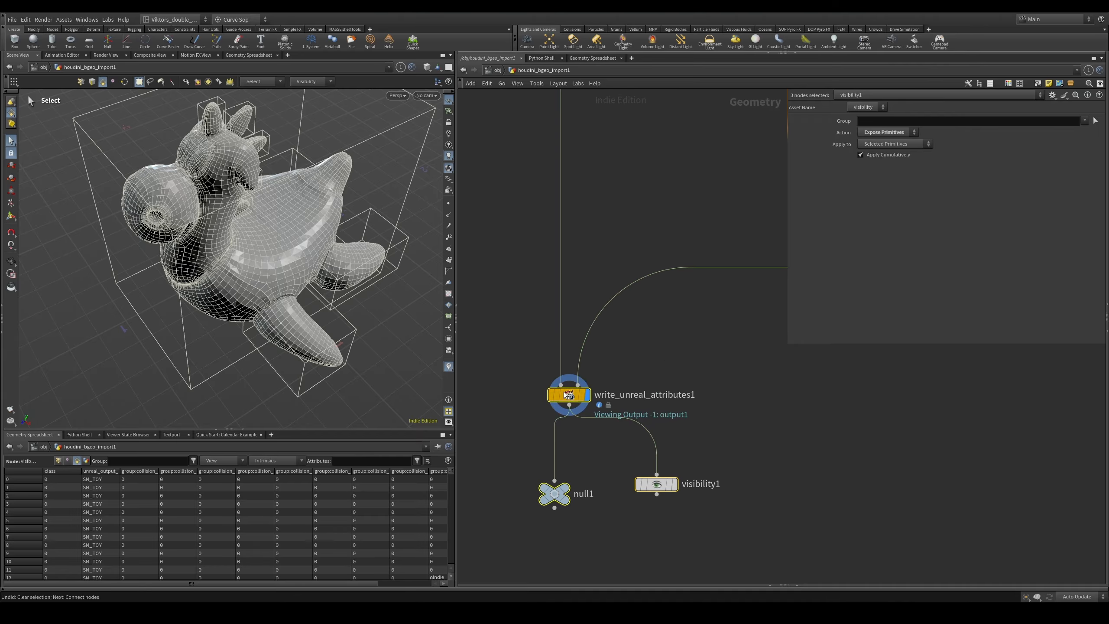
pyautogui.click(566, 395)
pyautogui.keyDown('alt'); pyautogui.moveTo(267, 267); pyautogui.dragTo(238, 196); pyautogui.keyUp('alt')
pyautogui.scroll(-3, 692, 313)
pyautogui.moveTo(691, 312); pyautogui.dragTo(722, 334, button='middle')
pyautogui.scroll(3, 698, 376)
pyautogui.keyDown('alt'); pyautogui.moveTo(661, 421); pyautogui.dragTo(515, 369); pyautogui.keyUp('alt')
pyautogui.moveTo(520, 295); pyautogui.dragTo(537, 310, button='middle')
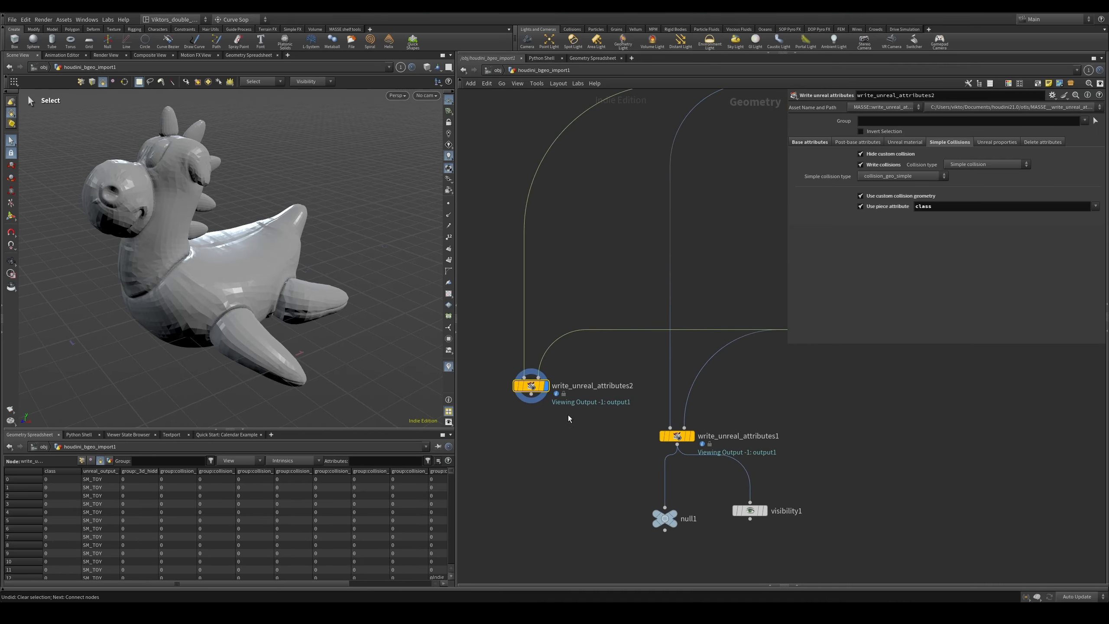
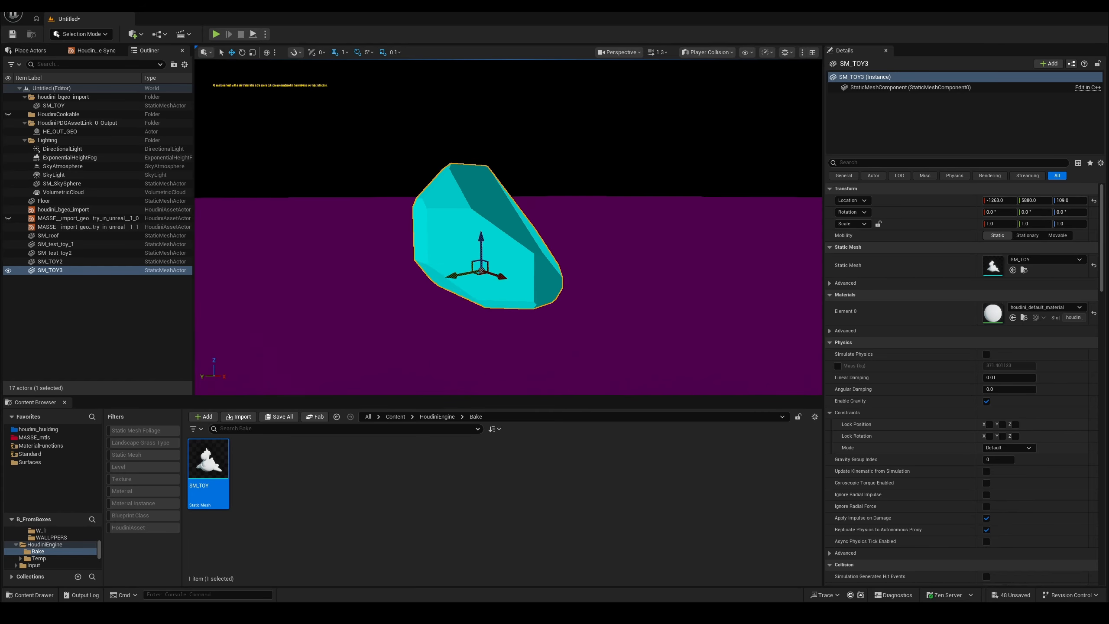
# - Switch to Unreal Editor and inspect the imported toy's collision hull, comparing Player Collision with the Lit view
pyautogui.moveTo(527, 237); pyautogui.dragTo(586, 236, button='right')
pyautogui.press('a')
pyautogui.hotkey('alt', '4')
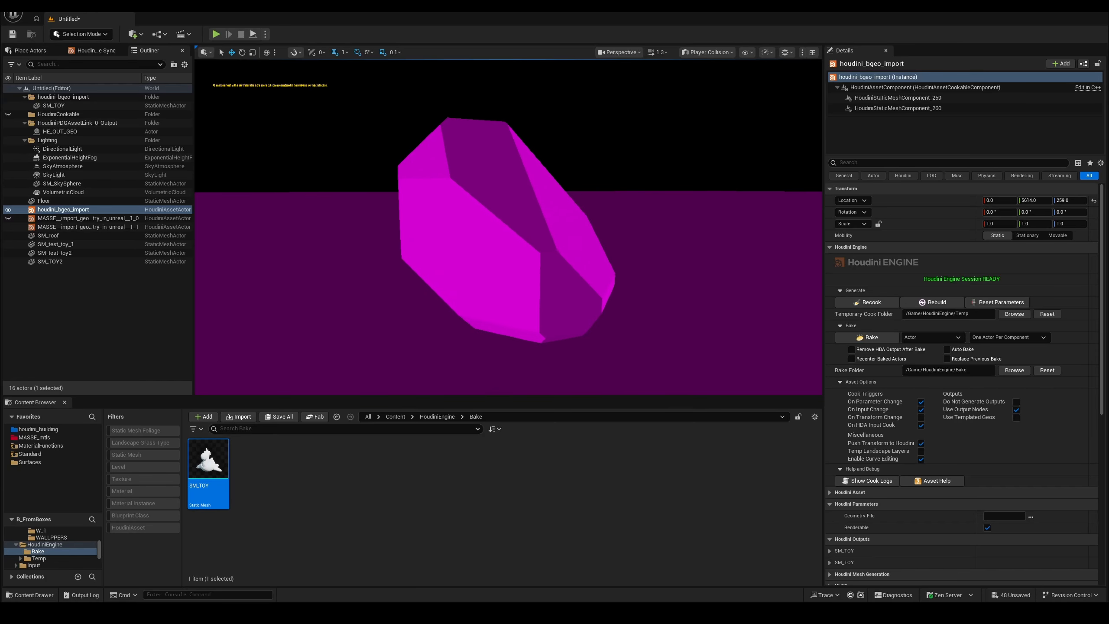
pyautogui.moveTo(508, 227); pyautogui.dragTo(420, 231, button='right')
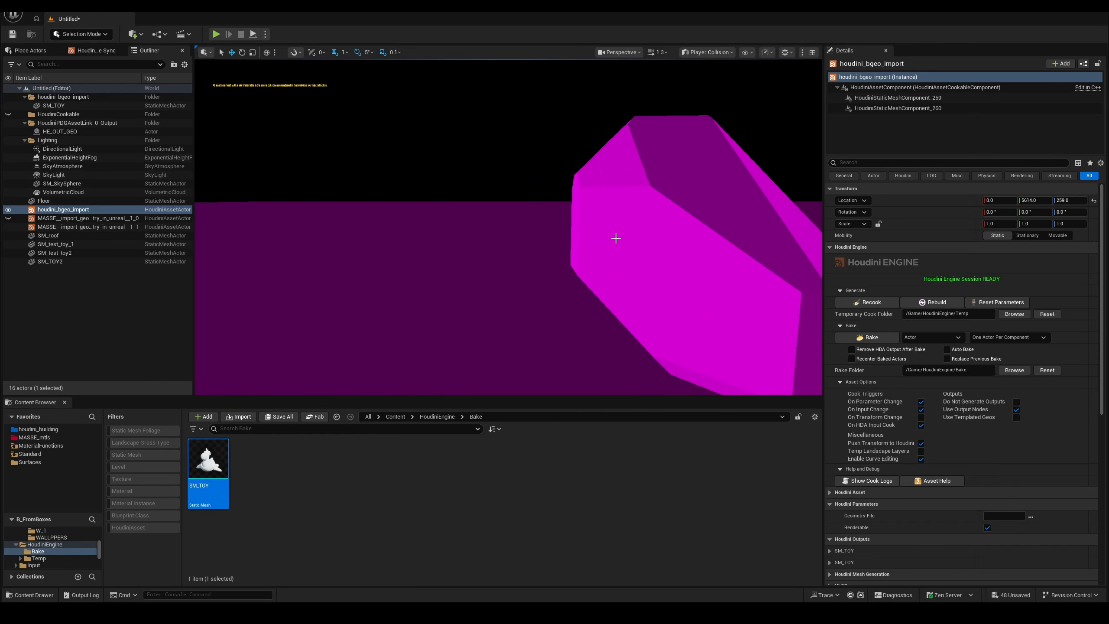
pyautogui.hotkey('alt', '4')
pyautogui.moveTo(614, 240); pyautogui.dragTo(486, 144, button='right')
pyautogui.scroll(-1, 525, 137)
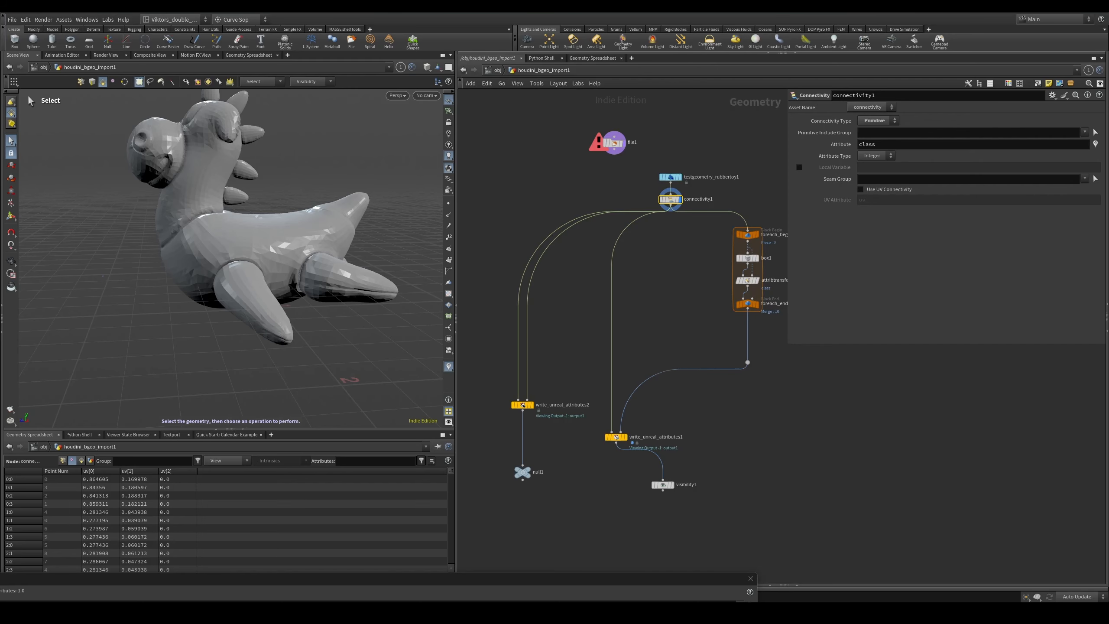
# - Switch to Houdini, reposition write_unreal_attributes2 above null1, and display its output
pyautogui.hotkey('alt', 'Tab')
pyautogui.scroll(4, 576, 379)
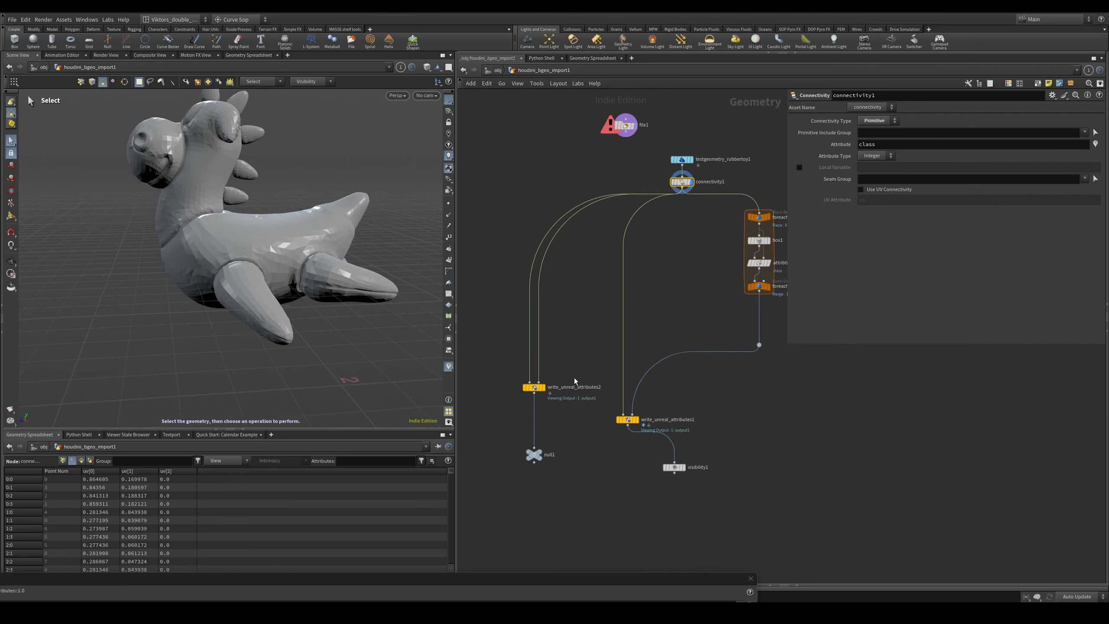
pyautogui.moveTo(573, 378); pyautogui.dragTo(616, 354, button='middle')
pyautogui.click(578, 365)
pyautogui.moveTo(578, 369); pyautogui.dragTo(589, 235)
pyautogui.scroll(2, 618, 241)
pyautogui.moveTo(618, 241); pyautogui.dragTo(568, 315, button='middle')
pyautogui.scroll(1, 589, 334)
pyautogui.scroll(-1, 595, 350)
pyautogui.moveTo(535, 256); pyautogui.dragTo(534, 339)
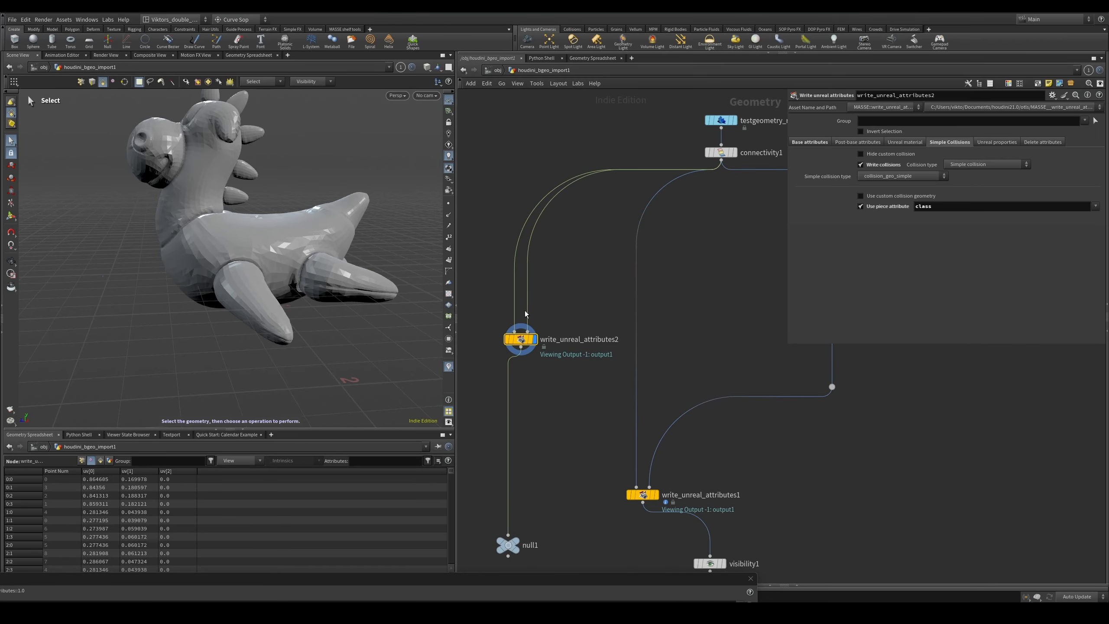
# - Display connectivity1 and check the available options for its attribute type
pyautogui.moveTo(592, 295); pyautogui.dragTo(539, 350, button='middle')
pyautogui.click(666, 207)
pyautogui.press('Escape')
pyautogui.moveTo(262, 223); pyautogui.dragTo(393, 270)
pyautogui.press('s')
pyautogui.moveTo(715, 274); pyautogui.dragTo(744, 231, button='middle')
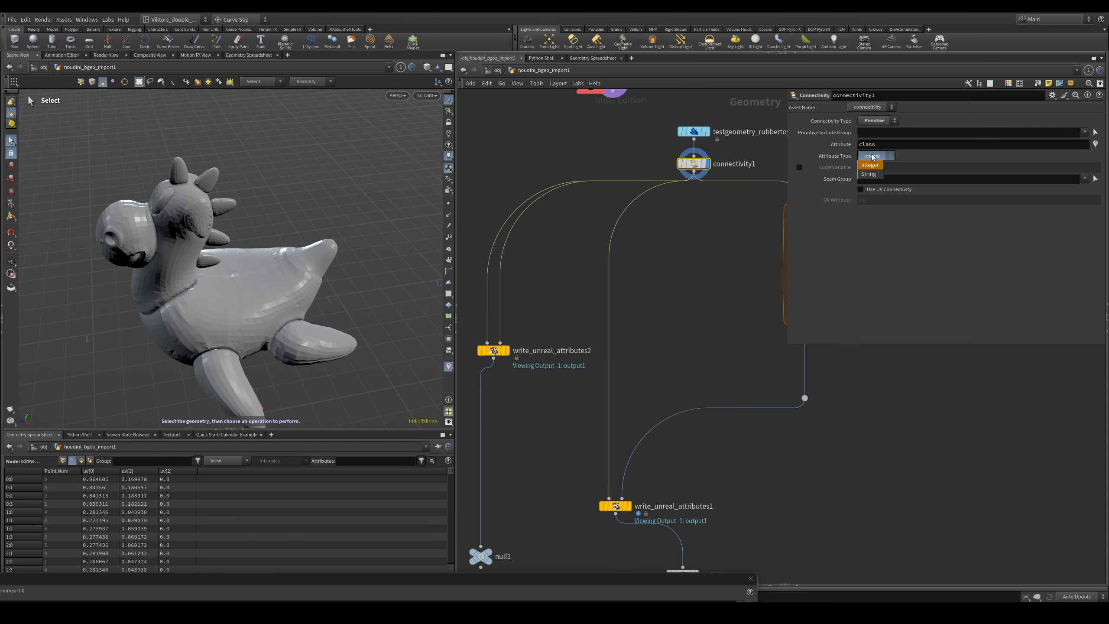
pyautogui.click(677, 310)
# - Display write_unreal_attributes2 and toggle its piece attribute option, leaving it enabled with class as the attribute
pyautogui.moveTo(549, 332); pyautogui.dragTo(664, 292, button='middle')
pyautogui.click(621, 309)
pyautogui.keyDown('alt'); pyautogui.moveTo(262, 279); pyautogui.dragTo(267, 243); pyautogui.keyUp('alt')
pyautogui.click(874, 208)
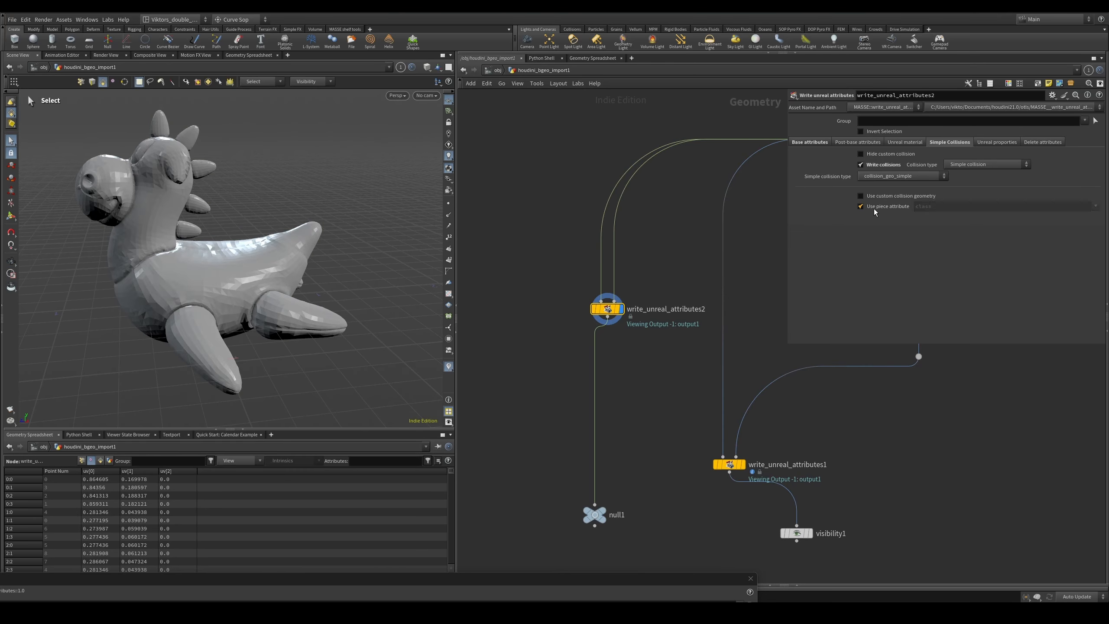
pyautogui.click(875, 210)
pyautogui.click(874, 210)
pyautogui.click(875, 210)
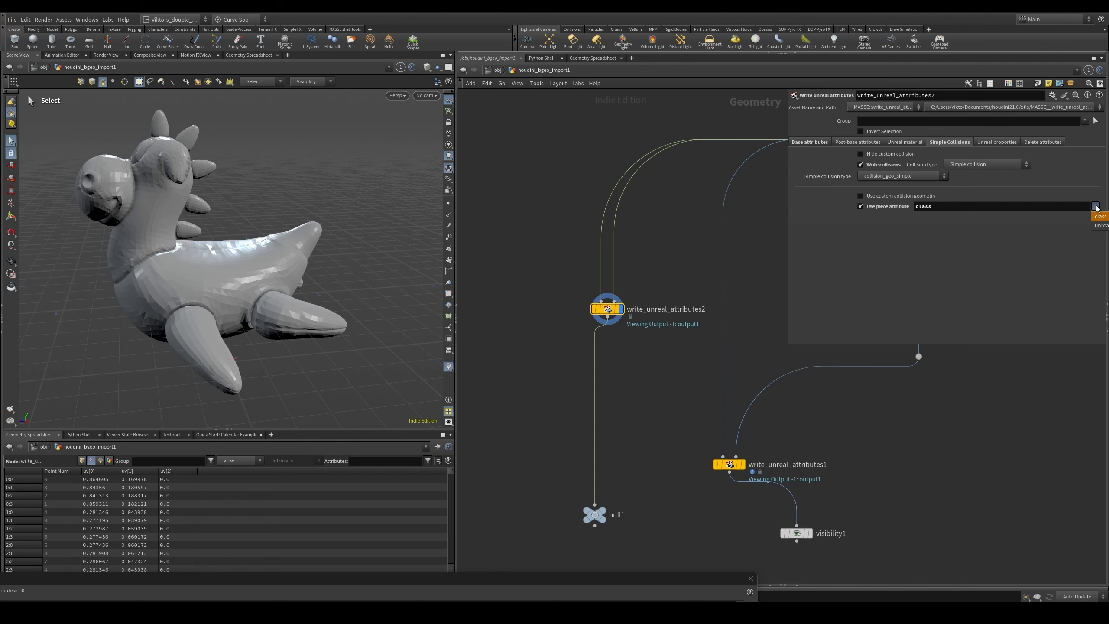
# - Cut the wire between connectivity1 and the second input of write_unreal_attributes2
pyautogui.moveTo(652, 252); pyautogui.dragTo(603, 270, button='middle')
pyautogui.scroll(3, 600, 245)
pyautogui.scroll(-3, 600, 240)
pyautogui.press('y')
pyautogui.scroll(3, 589, 312)
pyautogui.moveTo(633, 308); pyautogui.dragTo(587, 347, button='middle')
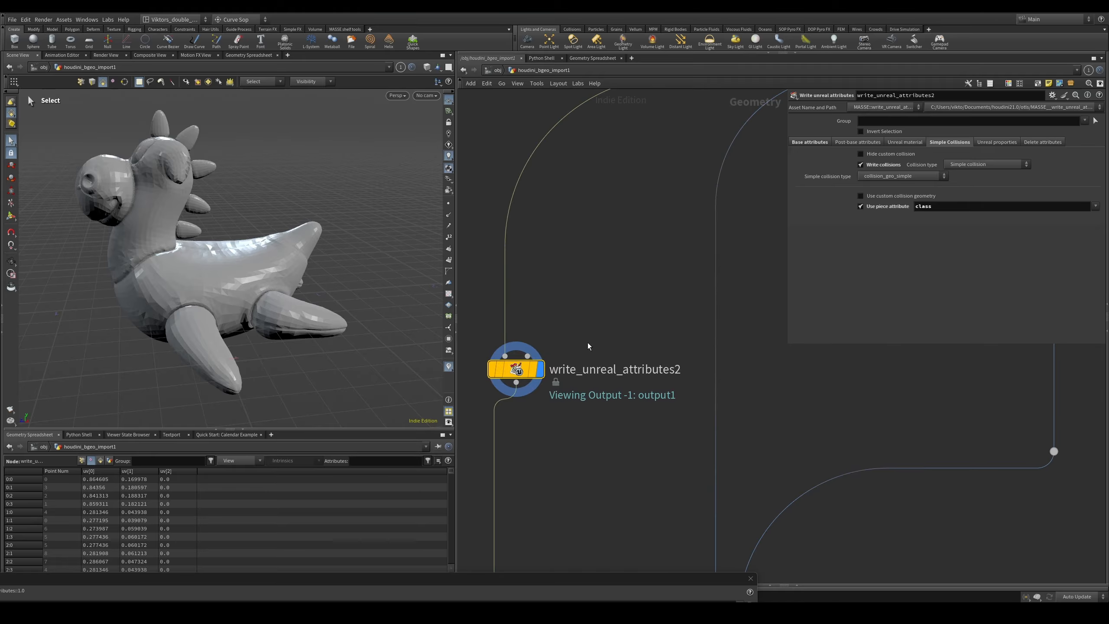
pyautogui.scroll(-4, 569, 385)
pyautogui.scroll(1, 536, 399)
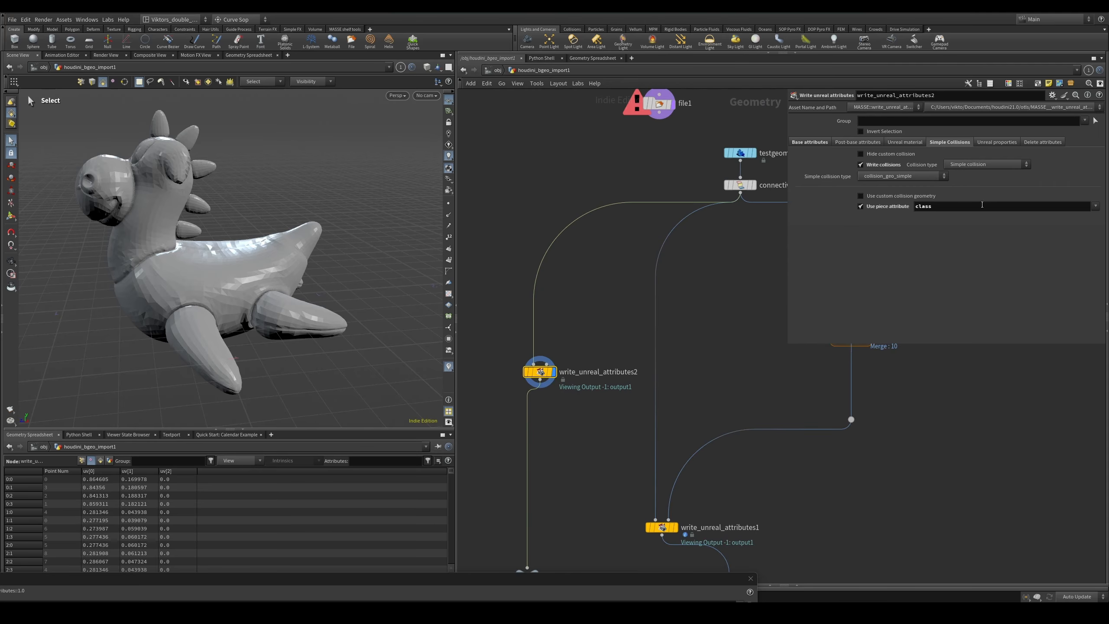
# - Inspect the rubber toy's mesh density up close in wireframe display
pyautogui.keyDown('alt'); pyautogui.moveTo(219, 279); pyautogui.dragTo(253, 235); pyautogui.keyUp('alt')
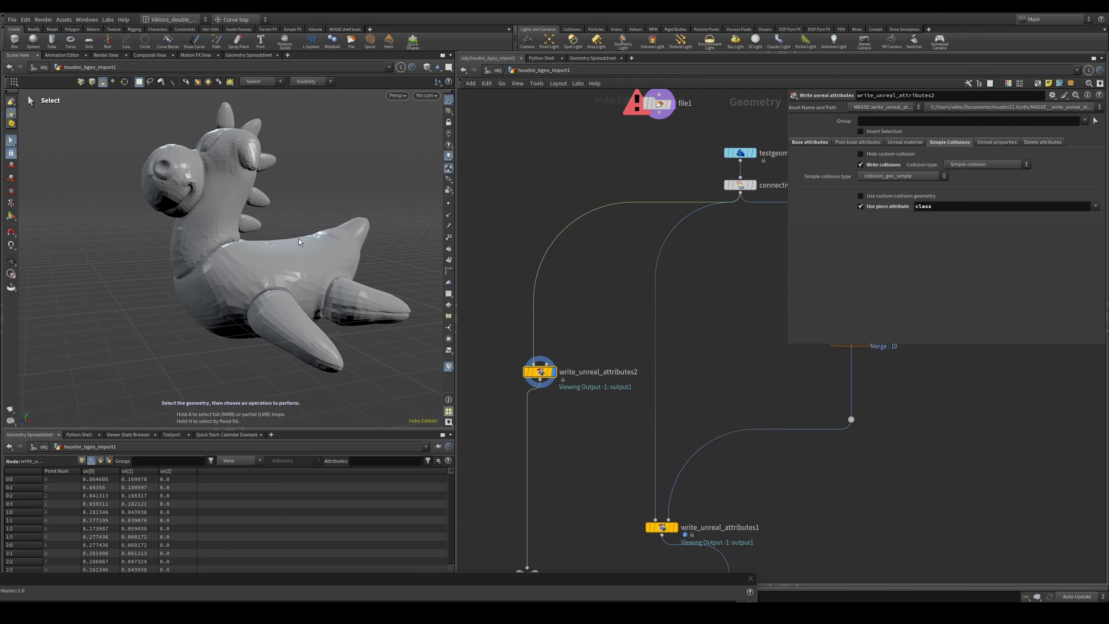
pyautogui.moveTo(253, 235)
pyautogui.keyDown('alt'); pyautogui.mouseDown(button='right')
pyautogui.moveTo(279, 174)
pyautogui.moveTo(297, 245)
pyautogui.mouseUp(button='right'); pyautogui.keyUp('alt')
pyautogui.moveTo(296, 244)
pyautogui.mouseDown()
pyautogui.moveTo(322, 326)
pyautogui.moveTo(345, 344)
pyautogui.moveTo(371, 324)
pyautogui.mouseUp()
pyautogui.press('w')
pyautogui.press('s')
pyautogui.click(318, 352)
pyautogui.press('w')
pyautogui.press('w')
pyautogui.click(373, 324)
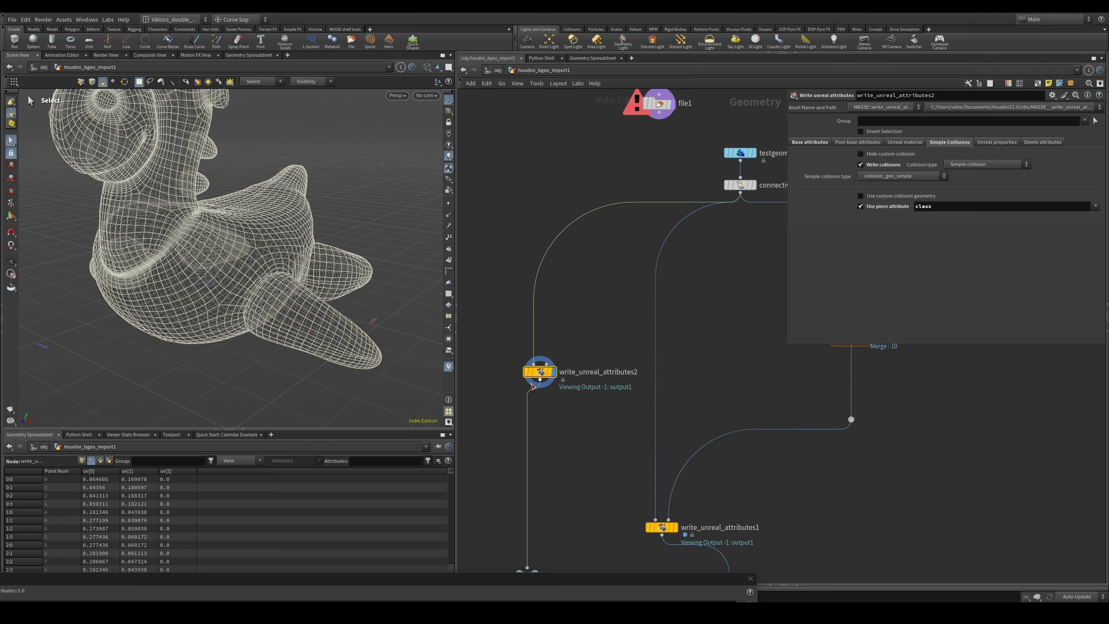
# - Compare the geometry info of write_unreal_attributes2 with that of connectivity1, including primitive counts and groups
pyautogui.middleClick(538, 376)
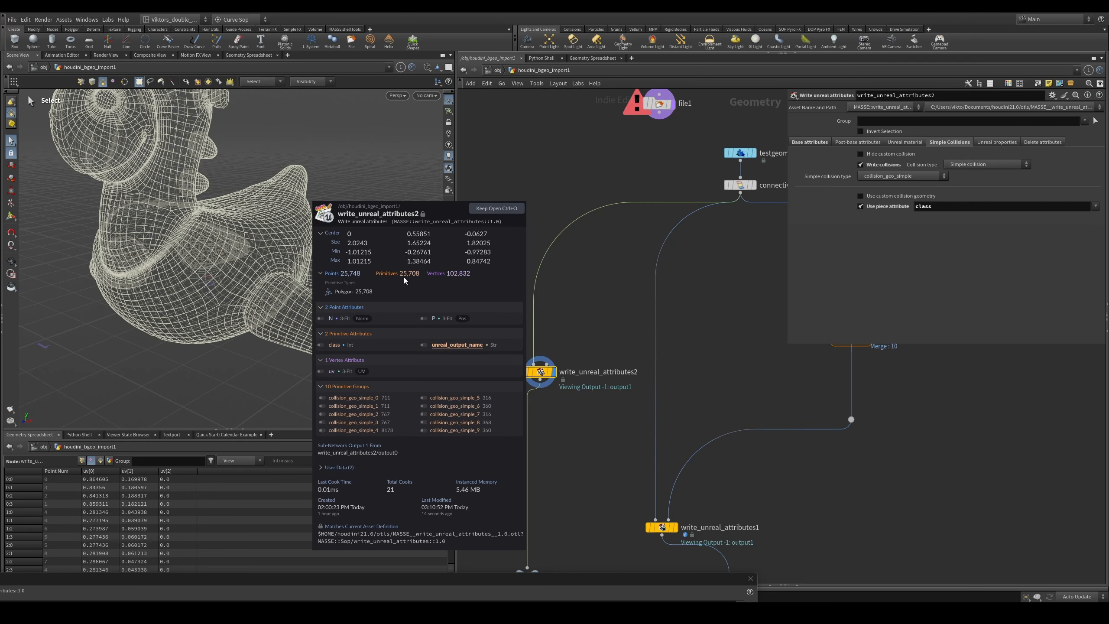
pyautogui.moveTo(705, 272); pyautogui.dragTo(636, 343, button='middle')
pyautogui.middleClick(670, 256)
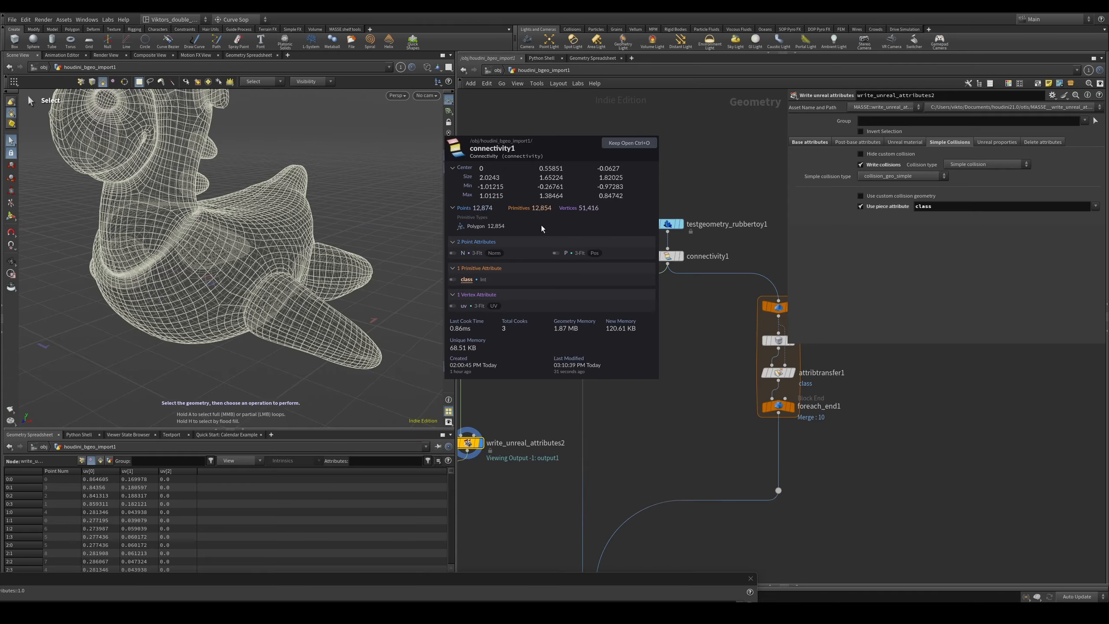
pyautogui.moveTo(661, 468); pyautogui.dragTo(727, 359, button='middle')
pyautogui.scroll(-2, 727, 359)
pyautogui.scroll(2, 622, 358)
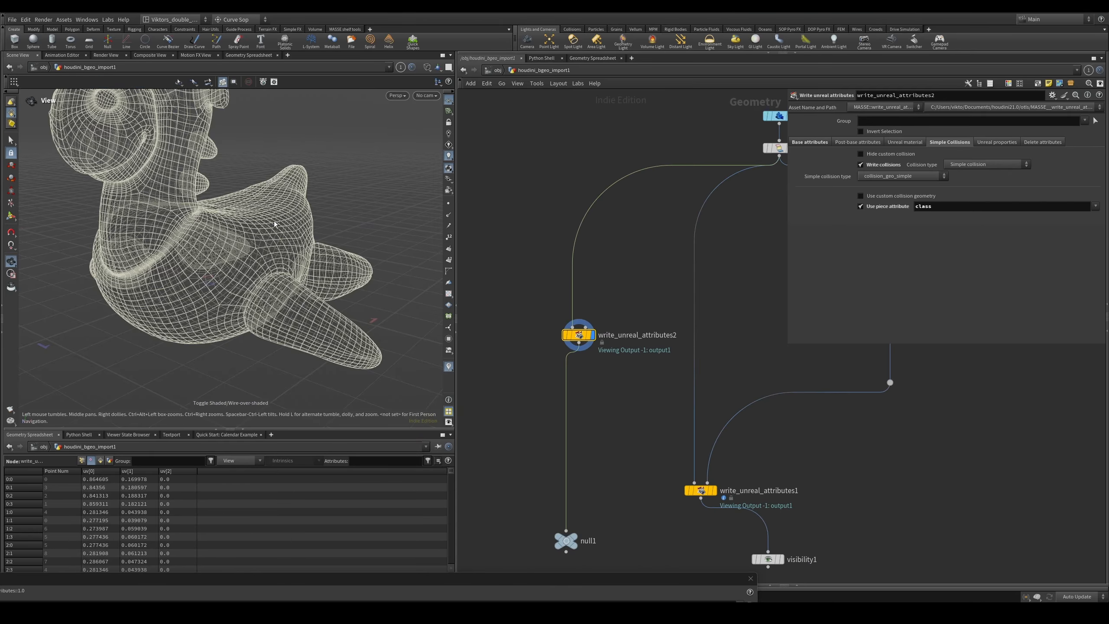
# - Return the toy to shaded display and inspect its head, neck and body from several angles
pyautogui.press('w')
pyautogui.moveTo(239, 220)
pyautogui.keyDown('alt'); pyautogui.mouseDown()
pyautogui.moveTo(199, 131)
pyautogui.moveTo(235, 210)
pyautogui.mouseUp(); pyautogui.keyUp('alt')
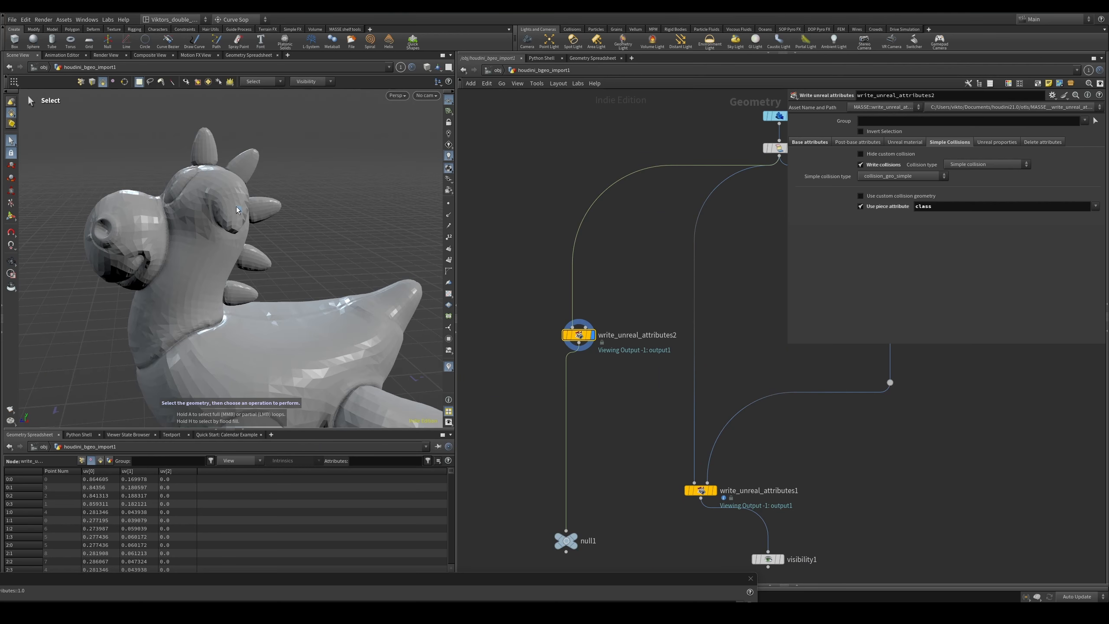
pyautogui.keyDown('alt'); pyautogui.moveTo(194, 281); pyautogui.dragTo(207, 183); pyautogui.keyUp('alt')
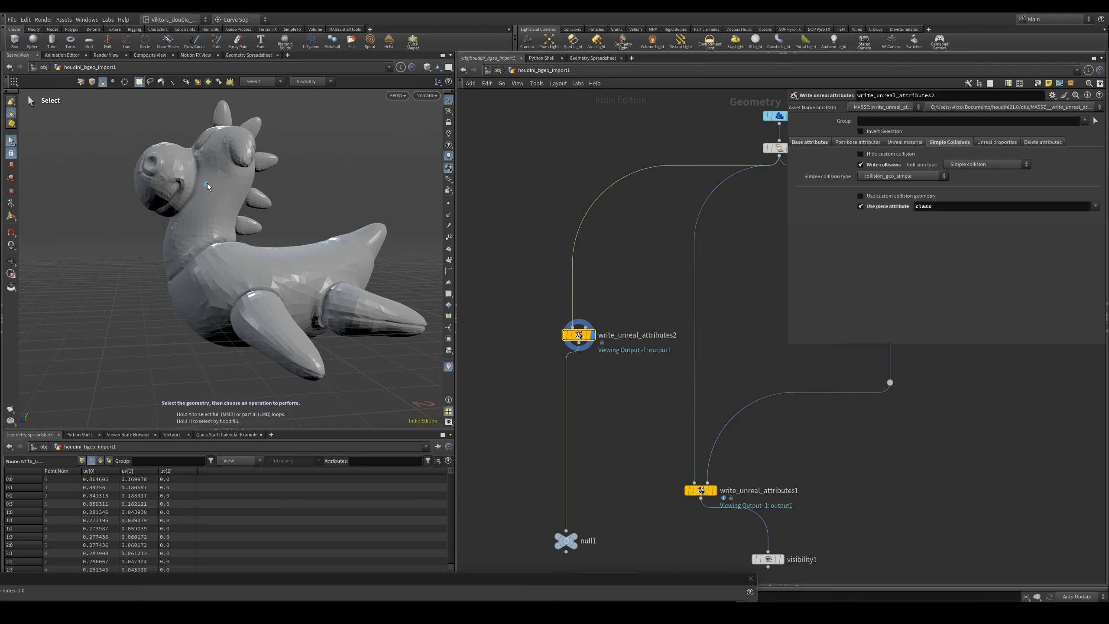
pyautogui.keyDown('alt'); pyautogui.moveTo(269, 180); pyautogui.dragTo(270, 246); pyautogui.keyUp('alt')
pyautogui.scroll(5, 270, 246)
# - Move write_unreal_attributes2 slightly farther away from write_unreal_attributes1
pyautogui.middleClick(579, 338)
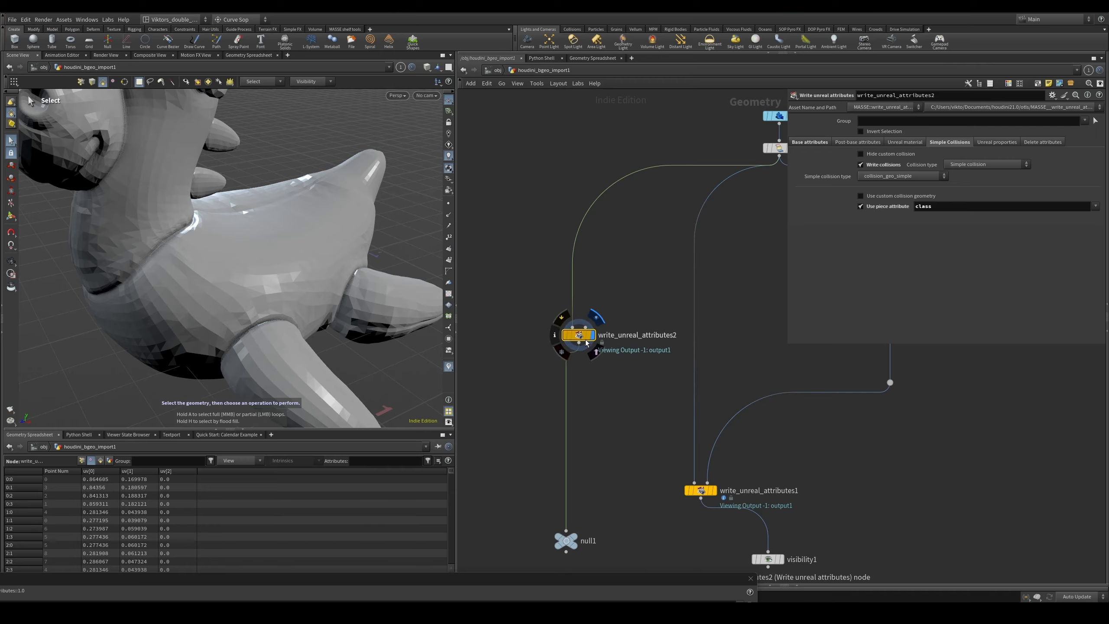
pyautogui.middleClick(604, 339)
pyautogui.moveTo(580, 337); pyautogui.dragTo(537, 364)
# - Compare the whole toy in wireframe and shaded display, ending with a view from slightly above
pyautogui.scroll(-5, 203, 262)
pyautogui.hotkey('shift', 'w')
pyautogui.press('w')
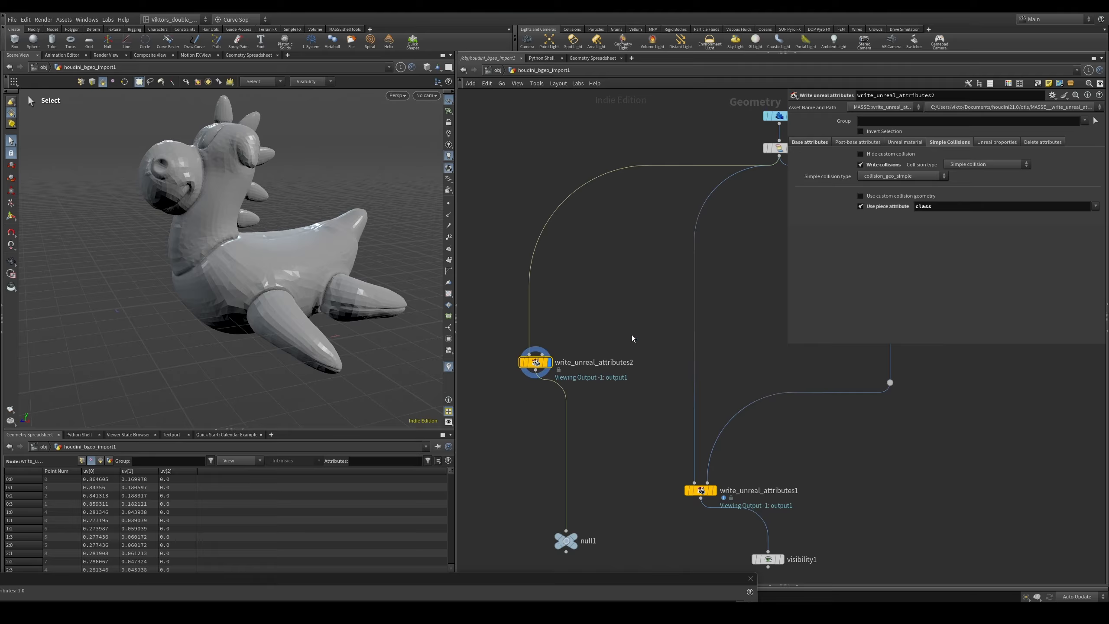
pyautogui.scroll(3, 611, 334)
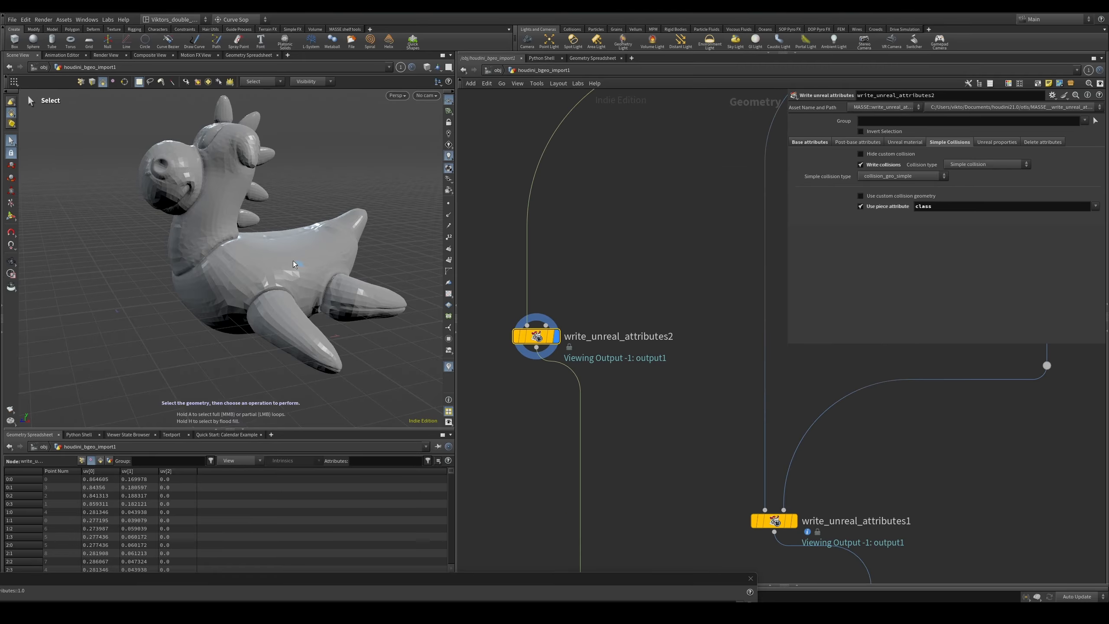
pyautogui.press('w')
pyautogui.moveTo(308, 262)
pyautogui.keyDown('alt'); pyautogui.mouseDown()
pyautogui.moveTo(301, 287)
pyautogui.moveTo(287, 284)
pyautogui.mouseUp(); pyautogui.keyUp('alt')
pyautogui.press('w')
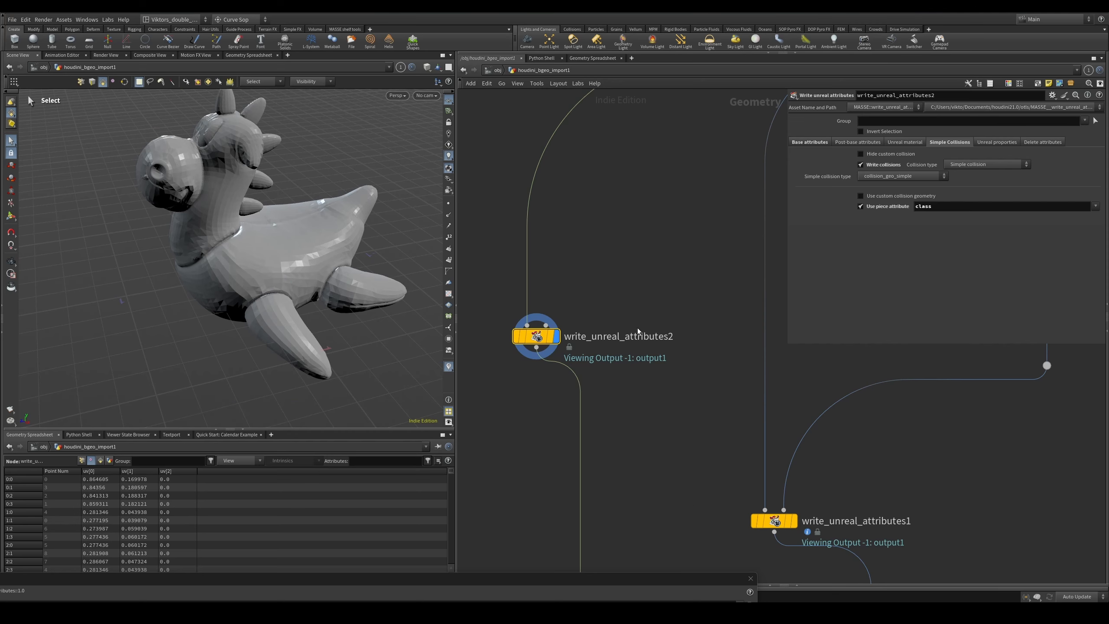
# - Close the floating window overlapping the network and display null1
pyautogui.scroll(-4, 627, 463)
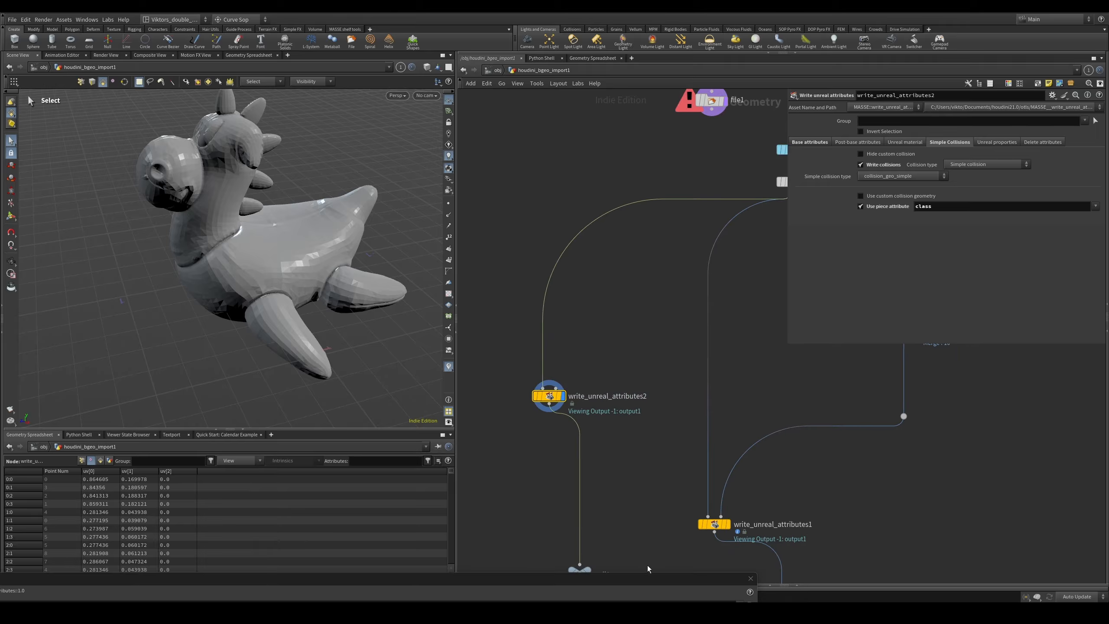
pyautogui.moveTo(643, 581); pyautogui.dragTo(691, 148)
pyautogui.click(799, 147)
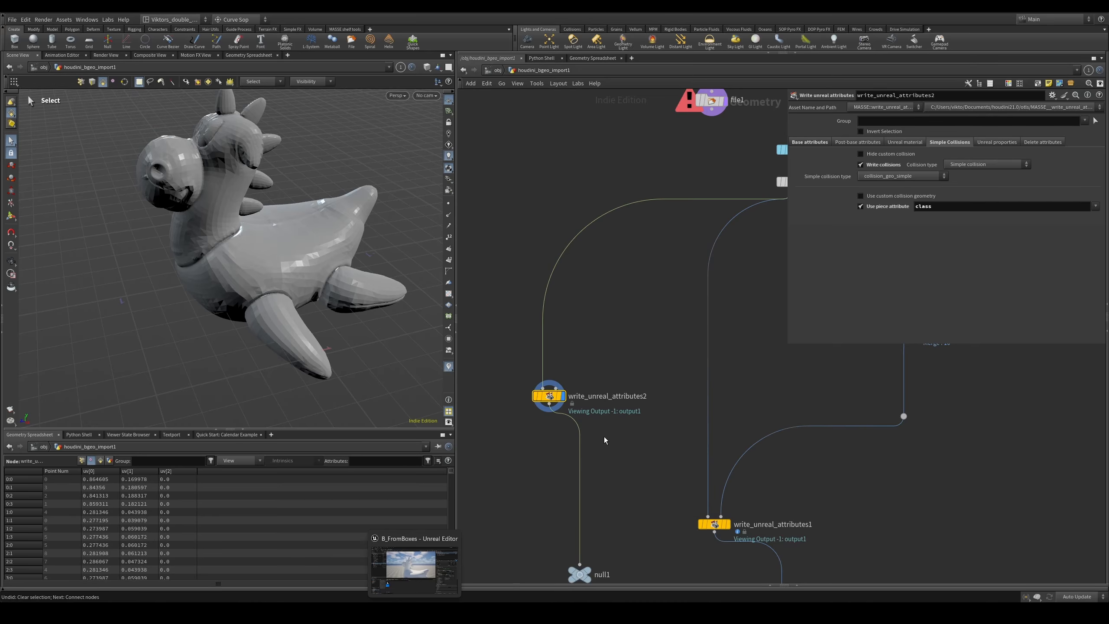
pyautogui.moveTo(604, 437); pyautogui.dragTo(622, 345, button='middle')
pyautogui.moveTo(661, 386); pyautogui.dragTo(539, 540)
pyautogui.press('r')
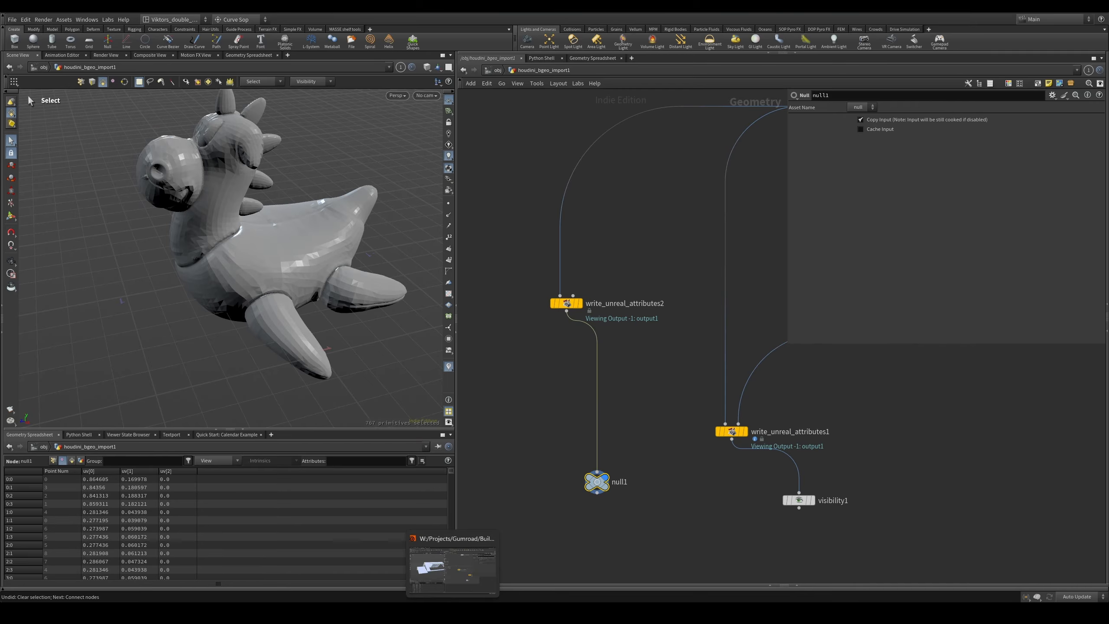
# - Switch to Unreal Editor and recook the houdini_bgeo_import asset
pyautogui.click(472, 613)
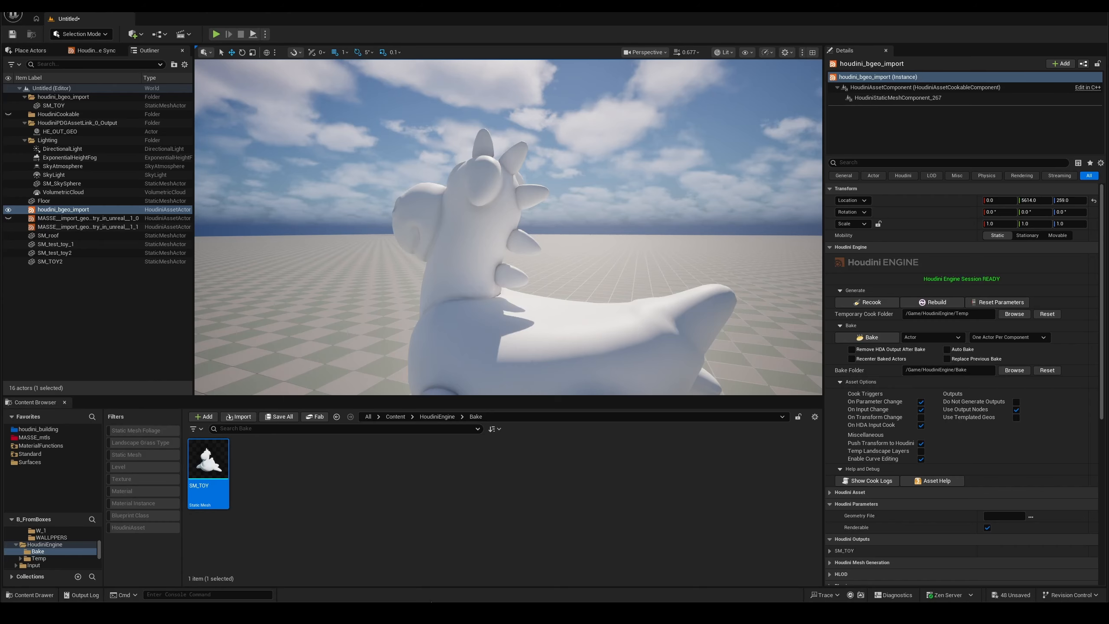
pyautogui.click(872, 304)
pyautogui.scroll(-6, 639, 306)
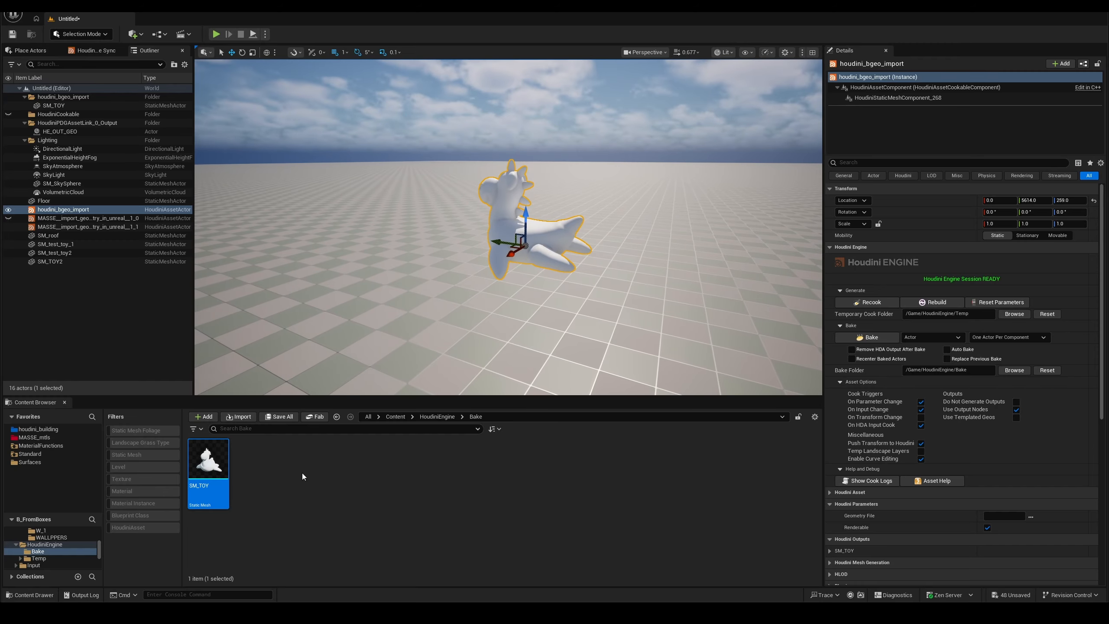
# - Delete the existing SM_TOY mesh from the Bake folder and bake houdini_bgeo_import again
pyautogui.press('Delete')
pyautogui.click(672, 446)
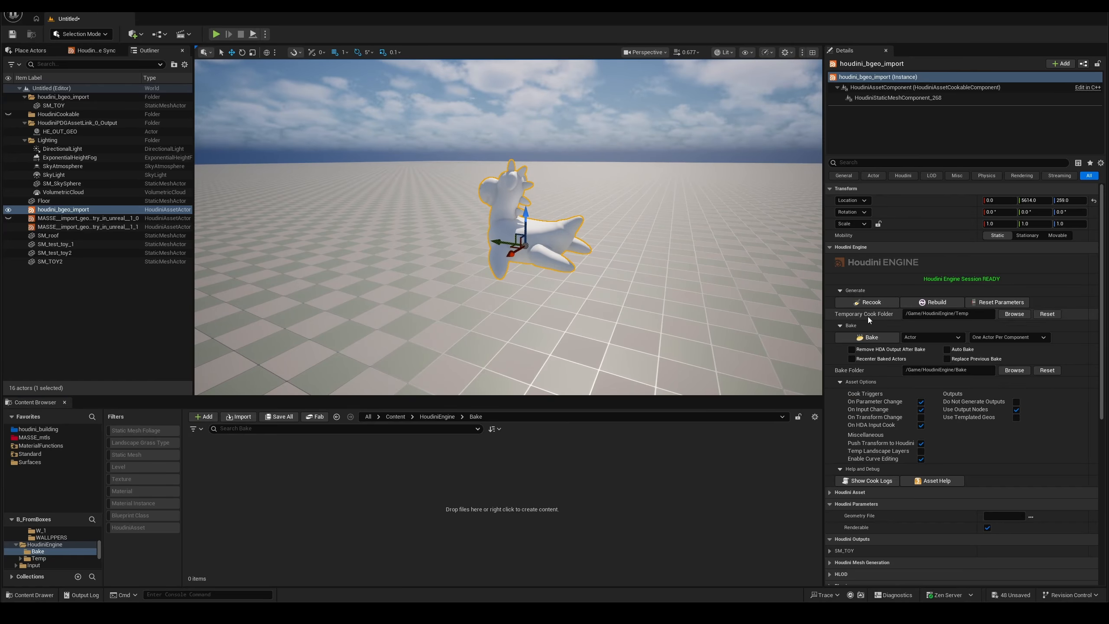
pyautogui.click(875, 340)
pyautogui.moveTo(459, 301); pyautogui.dragTo(419, 305, button='right')
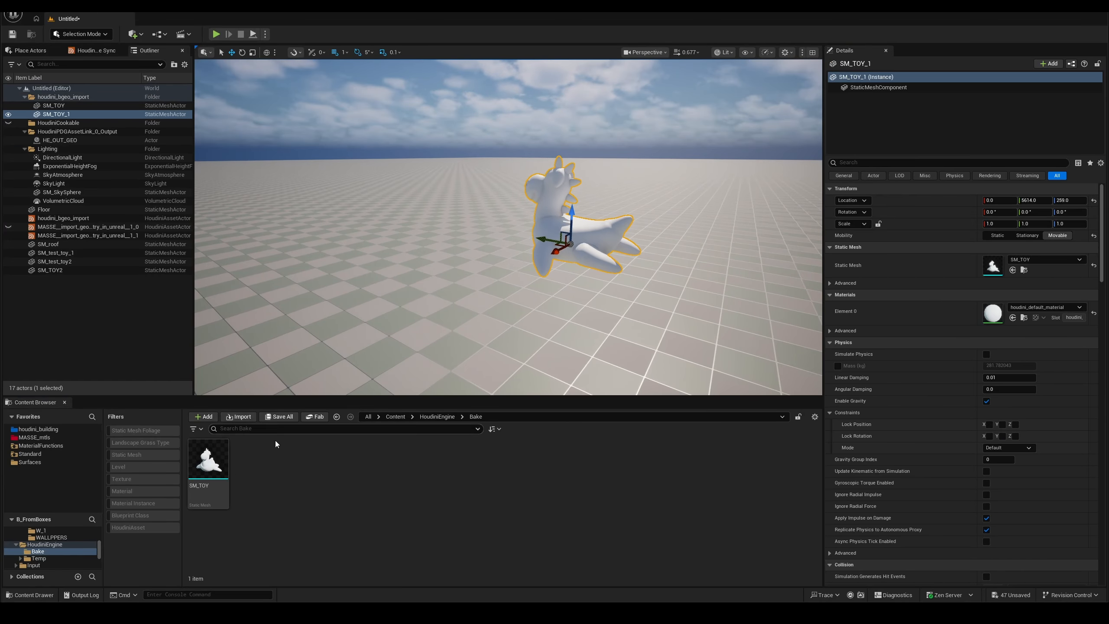
# - Place the newly baked SM_TOY in the level and show it in the Player Collision view
pyautogui.moveTo(211, 467); pyautogui.dragTo(349, 231)
pyautogui.press('f')
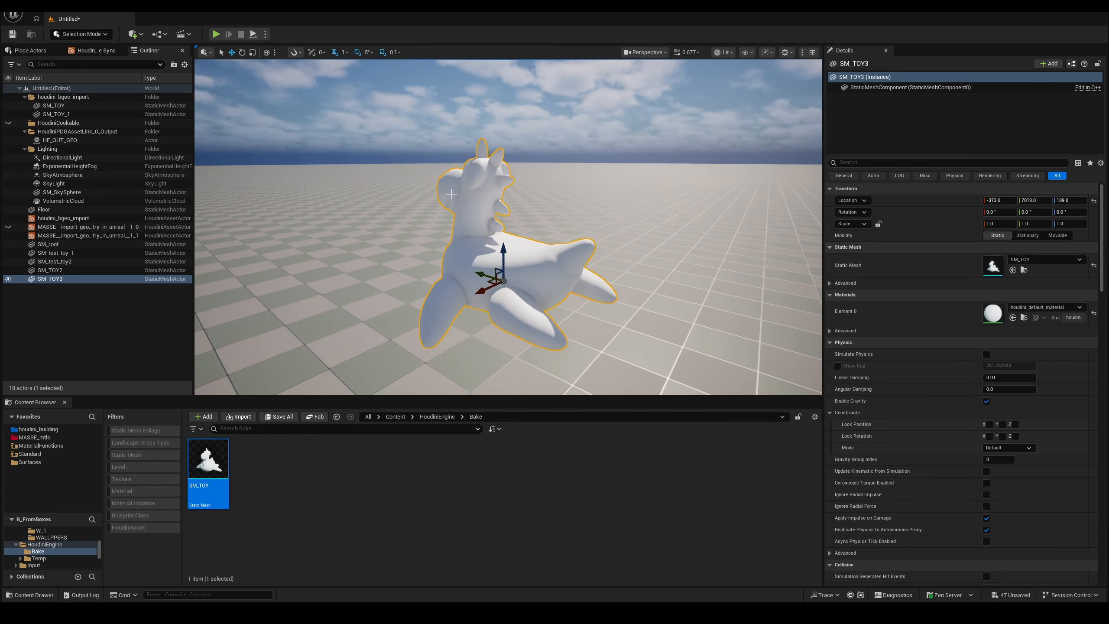
pyautogui.click(725, 53)
pyautogui.click(742, 150)
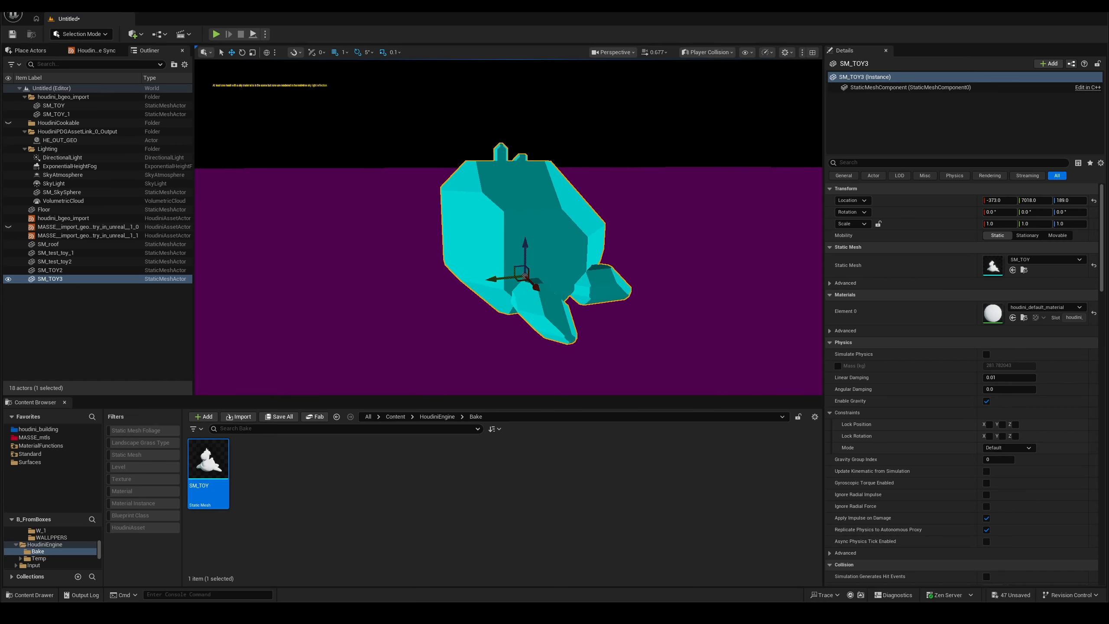
# - Inspect the toy's per-piece collision hulls from several sides, then return to the Lit view
pyautogui.moveTo(513, 235); pyautogui.dragTo(531, 301, button='right')
pyautogui.press('g')
pyautogui.moveTo(511, 232); pyautogui.dragTo(389, 219, button='right')
pyautogui.press('w')
pyautogui.press('d')
pyautogui.hotkey('alt', '4')
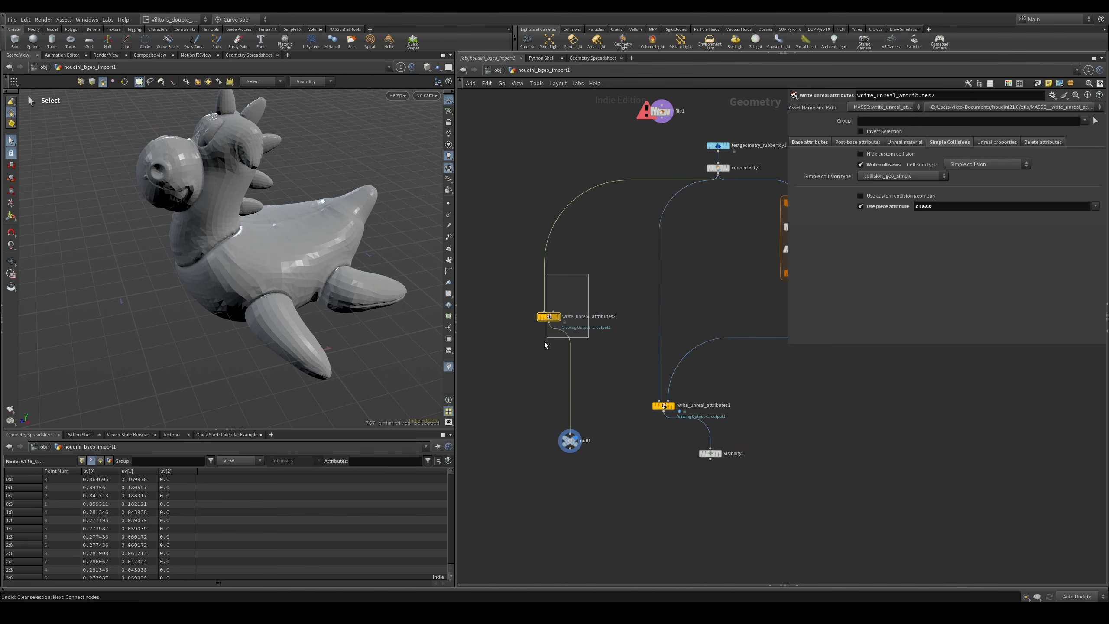
# - Switch to Houdini, display write_unreal_attributes2, and examine the toy from the side
pyautogui.click(549, 316)
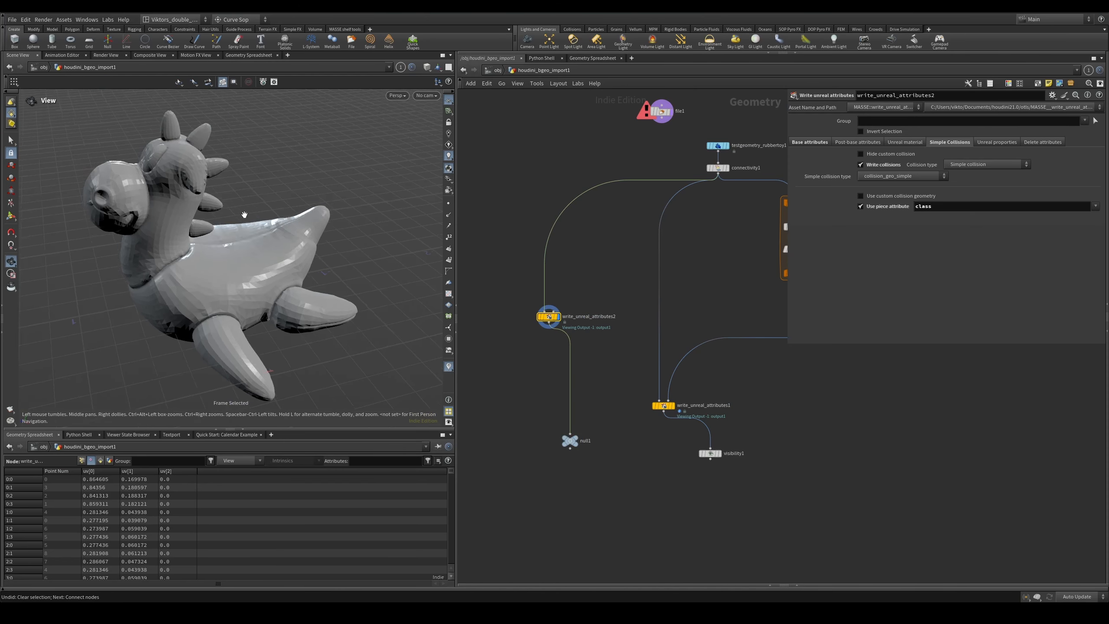
pyautogui.keyDown('alt'); pyautogui.moveTo(244, 214); pyautogui.dragTo(247, 177); pyautogui.keyUp('alt')
pyautogui.scroll(2, 745, 175)
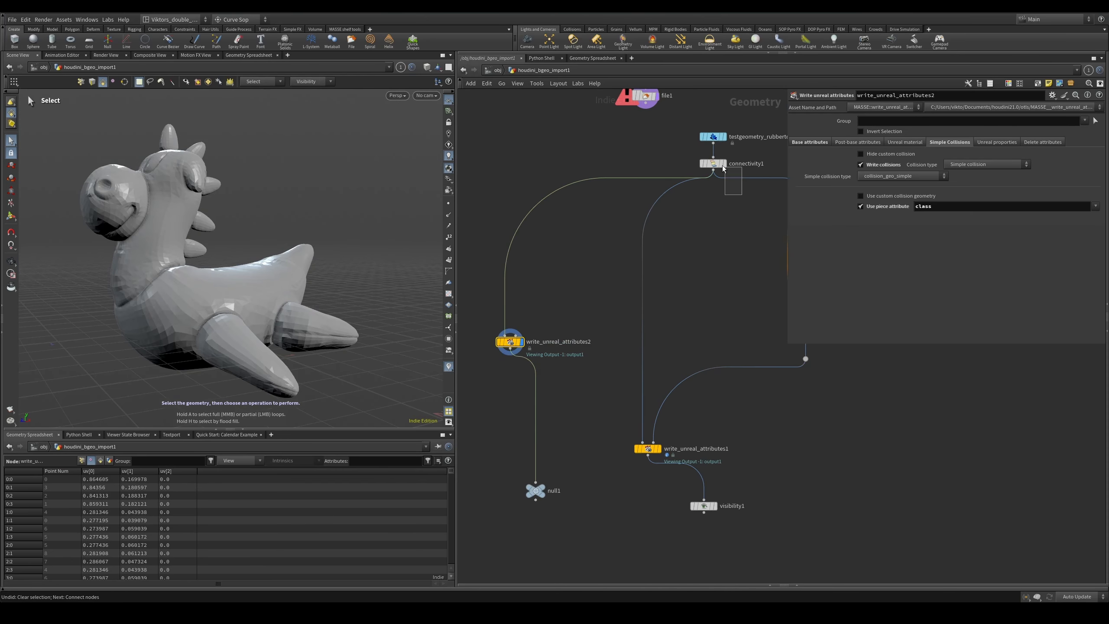
# - Display connectivity1 and inspect the toy's separate pieces from several angles
pyautogui.click(714, 163)
pyautogui.press('r')
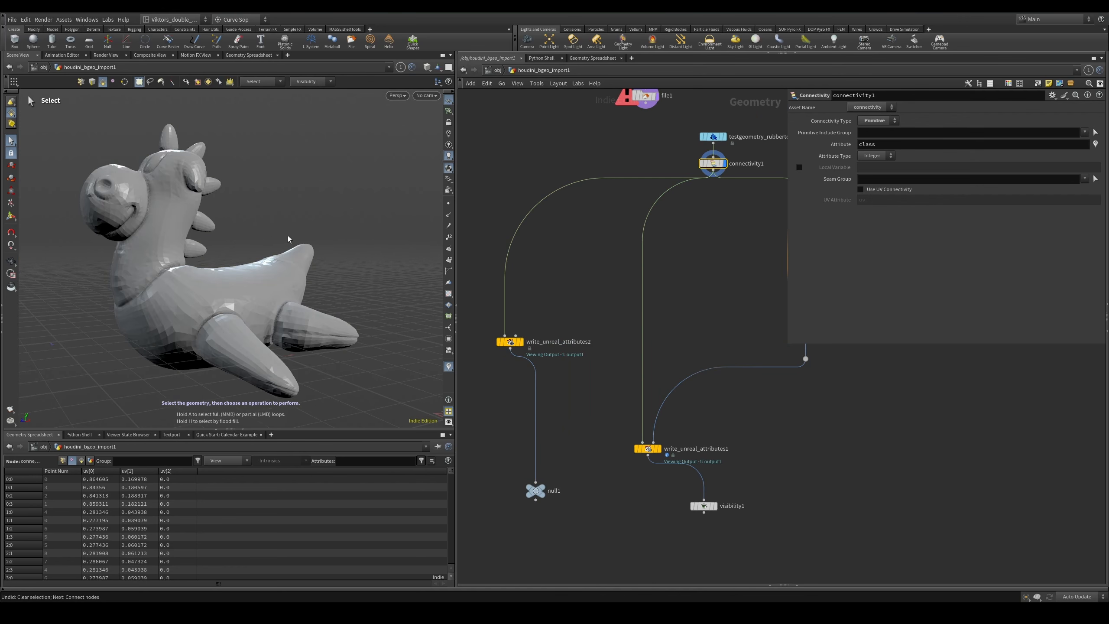
pyautogui.keyDown('alt'); pyautogui.moveTo(288, 240); pyautogui.dragTo(239, 184); pyautogui.keyUp('alt')
pyautogui.moveTo(262, 262)
pyautogui.keyDown('alt'); pyautogui.mouseDown()
pyautogui.moveTo(270, 283)
pyautogui.moveTo(262, 245)
pyautogui.moveTo(266, 260)
pyautogui.mouseUp(); pyautogui.keyUp('alt')
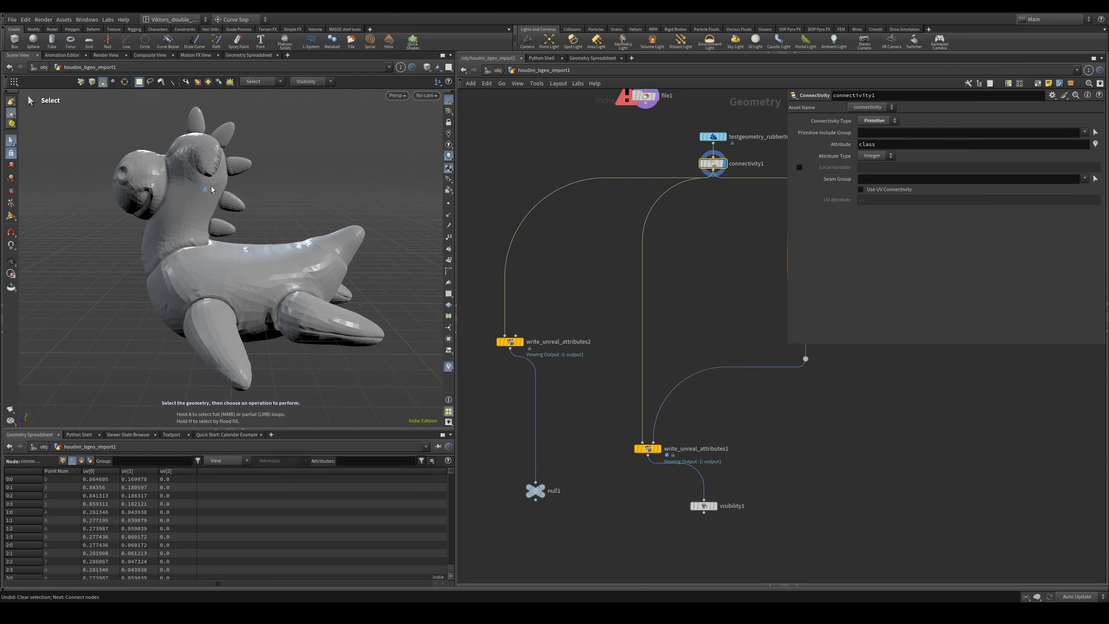
pyautogui.keyDown('alt'); pyautogui.moveTo(200, 127); pyautogui.dragTo(234, 177); pyautogui.keyUp('alt')
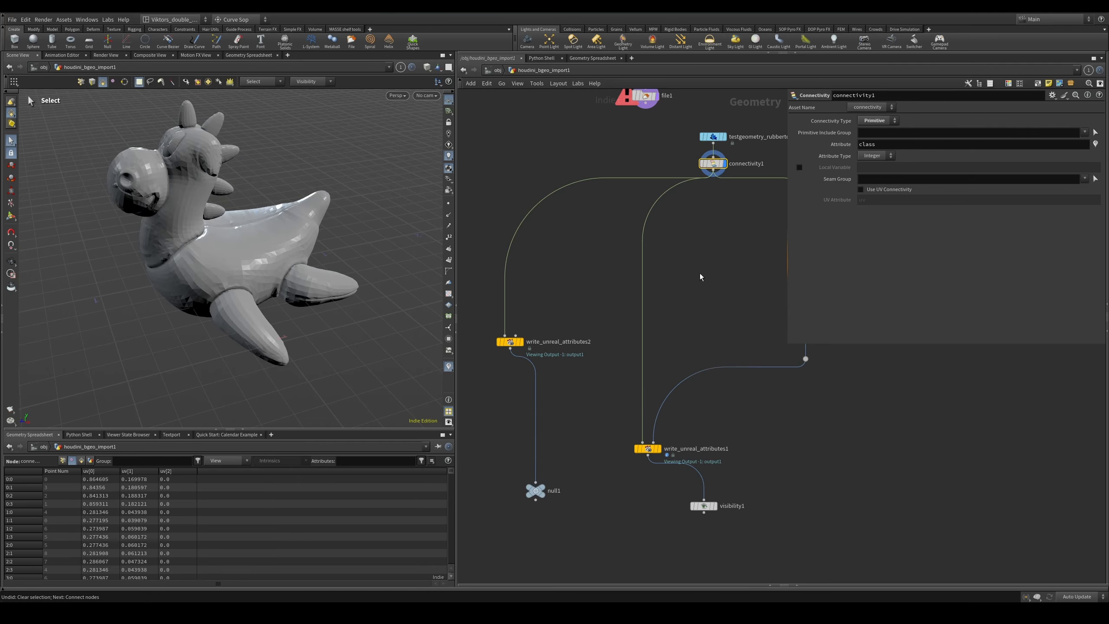
# - Examine the foreach loop branch that feeds box geometry into write_unreal_attributes1
pyautogui.moveTo(725, 267); pyautogui.dragTo(620, 214, button='middle')
pyautogui.scroll(-3, 696, 256)
pyautogui.scroll(3, 708, 212)
pyautogui.scroll(-3, 629, 254)
pyautogui.moveTo(629, 260); pyautogui.dragTo(629, 250, button='middle')
pyautogui.scroll(3, 721, 288)
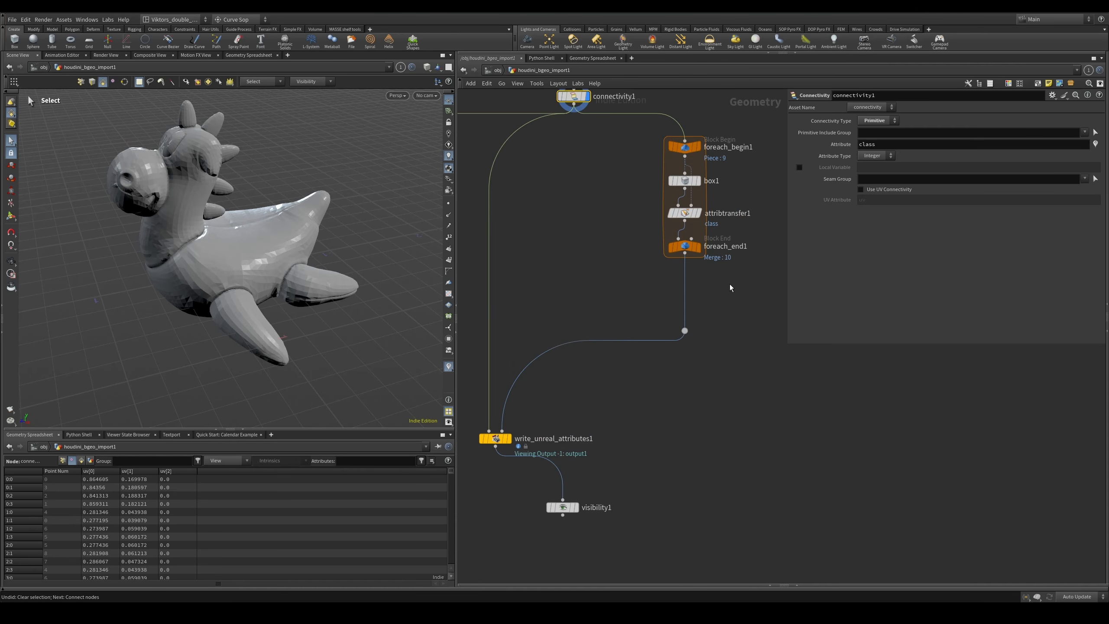
pyautogui.scroll(-2, 711, 280)
pyautogui.moveTo(624, 288)
pyautogui.mouseDown(button='middle')
pyautogui.moveTo(694, 253)
pyautogui.moveTo(647, 287)
pyautogui.mouseUp(button='middle')
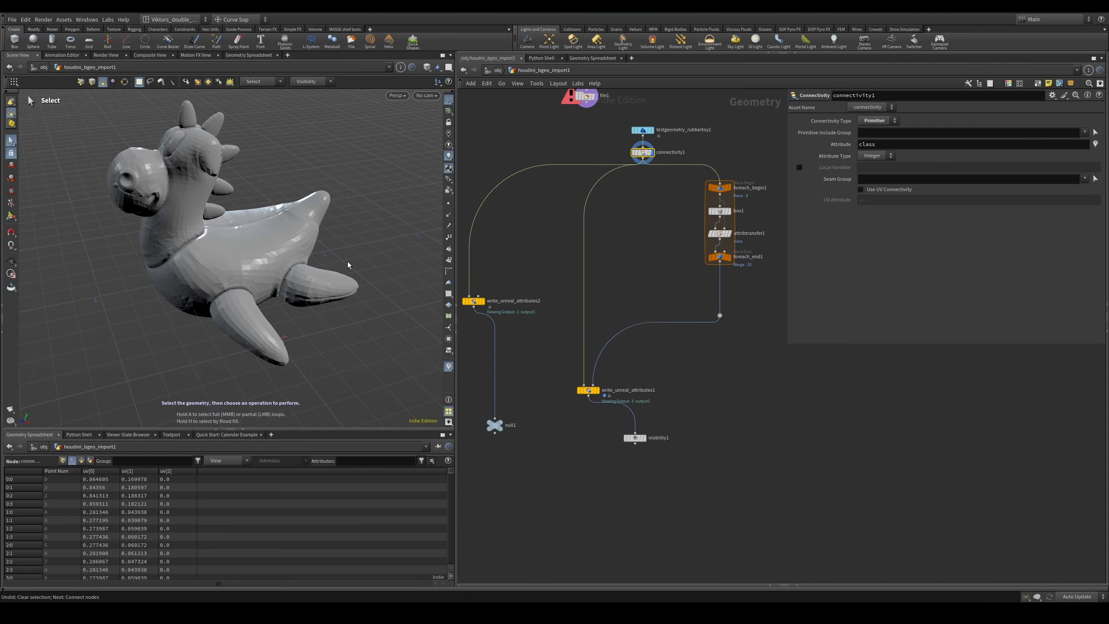
# - Display foreach_begin1 to view the single toy piece extracted by the loop
pyautogui.moveTo(666, 200); pyautogui.dragTo(619, 288, button='middle')
pyautogui.scroll(2, 616, 287)
pyautogui.moveTo(613, 265); pyautogui.dragTo(566, 225)
pyautogui.keyDown('alt'); pyautogui.moveTo(277, 204); pyautogui.dragTo(235, 200); pyautogui.keyUp('alt')
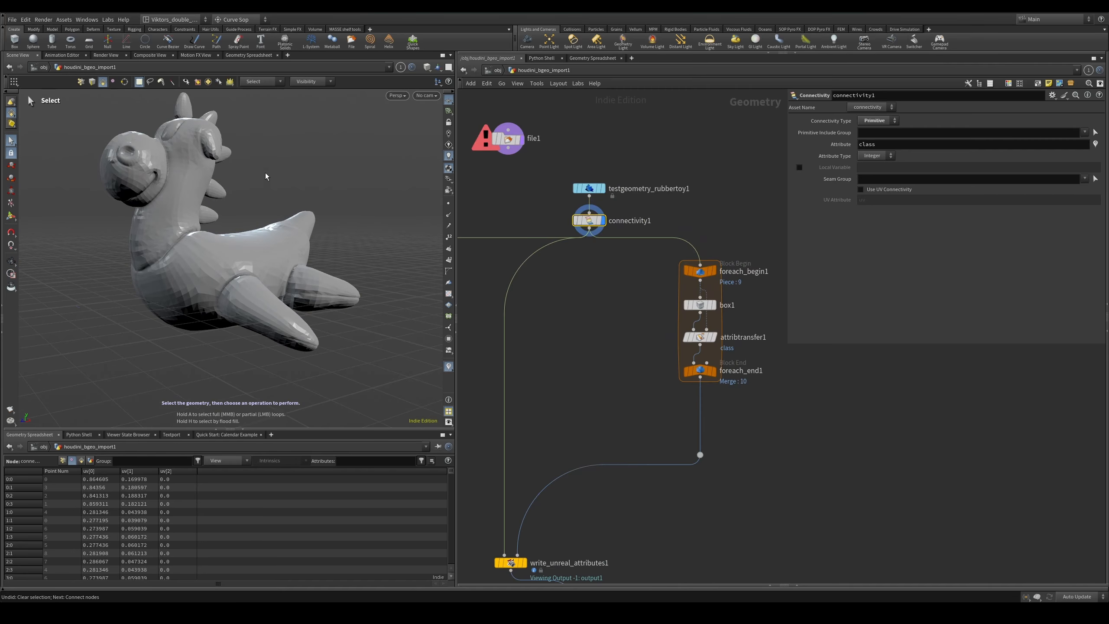
pyautogui.moveTo(617, 354); pyautogui.dragTo(610, 347, button='middle')
pyautogui.click(707, 264)
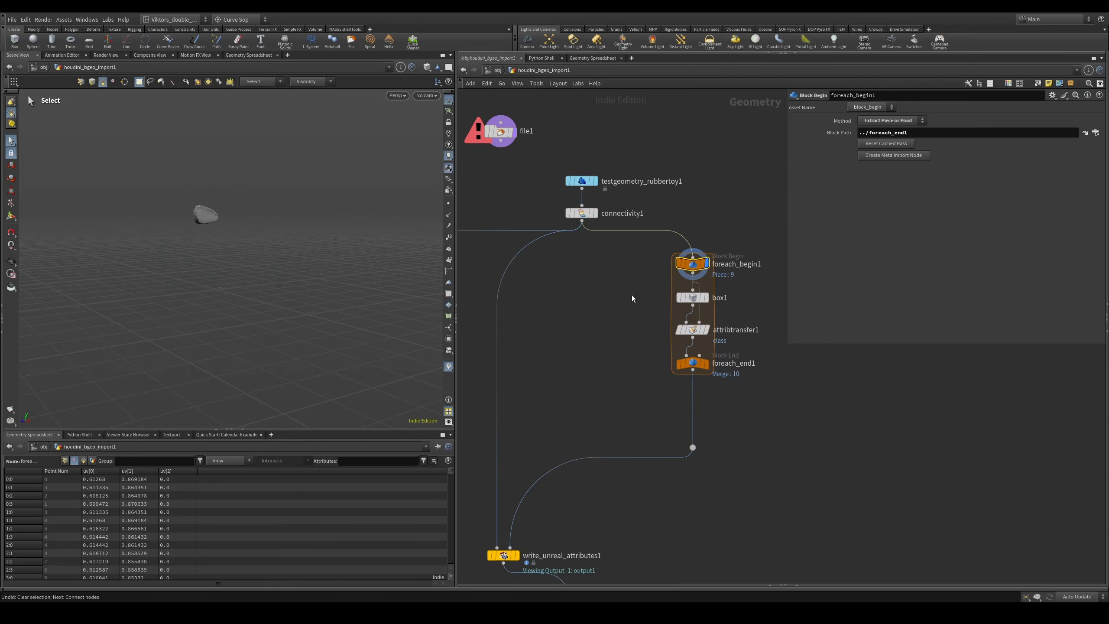
# - Display foreach_end1's merged boxes and move box1 aside from the other nodes in the loop
pyautogui.moveTo(631, 295); pyautogui.dragTo(580, 258, button='middle')
pyautogui.click(656, 326)
pyautogui.keyDown('alt'); pyautogui.moveTo(250, 246); pyautogui.dragTo(267, 276); pyautogui.keyUp('alt')
pyautogui.scroll(2, 675, 273)
pyautogui.moveTo(628, 256); pyautogui.dragTo(570, 260)
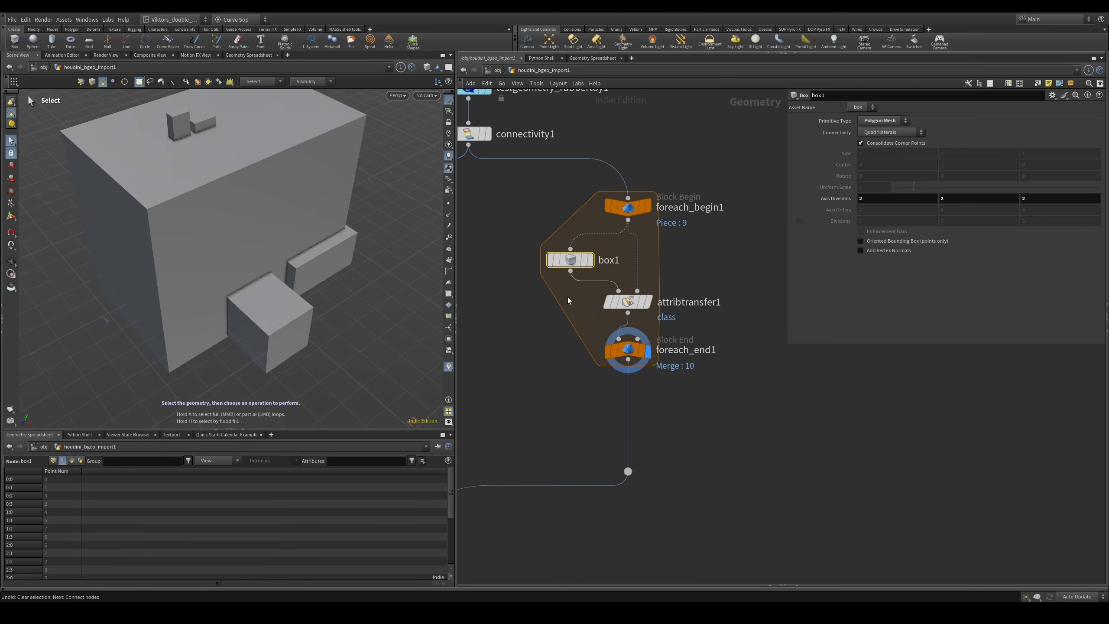
# - Display attribtransfer1 and then foreach_end1, inspecting the per-piece boxes in shaded and wireframe views
pyautogui.click(648, 302)
pyautogui.hotkey('space', 'g')
pyautogui.keyDown('alt'); pyautogui.moveTo(198, 218); pyautogui.dragTo(205, 196); pyautogui.keyUp('alt')
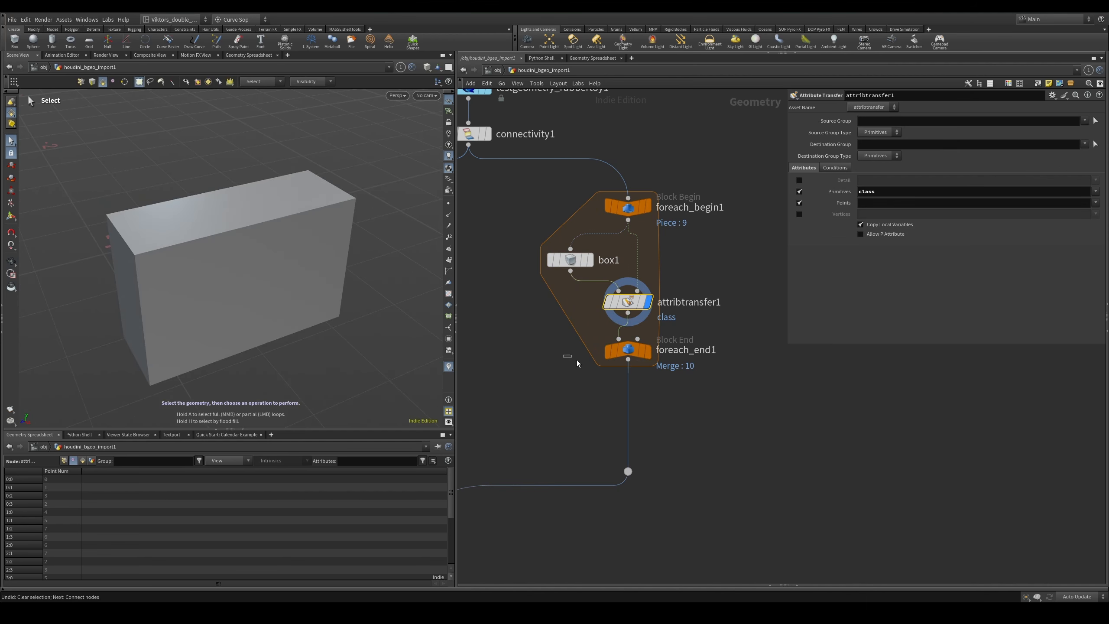
pyautogui.click(649, 351)
pyautogui.hotkey('space', 'g')
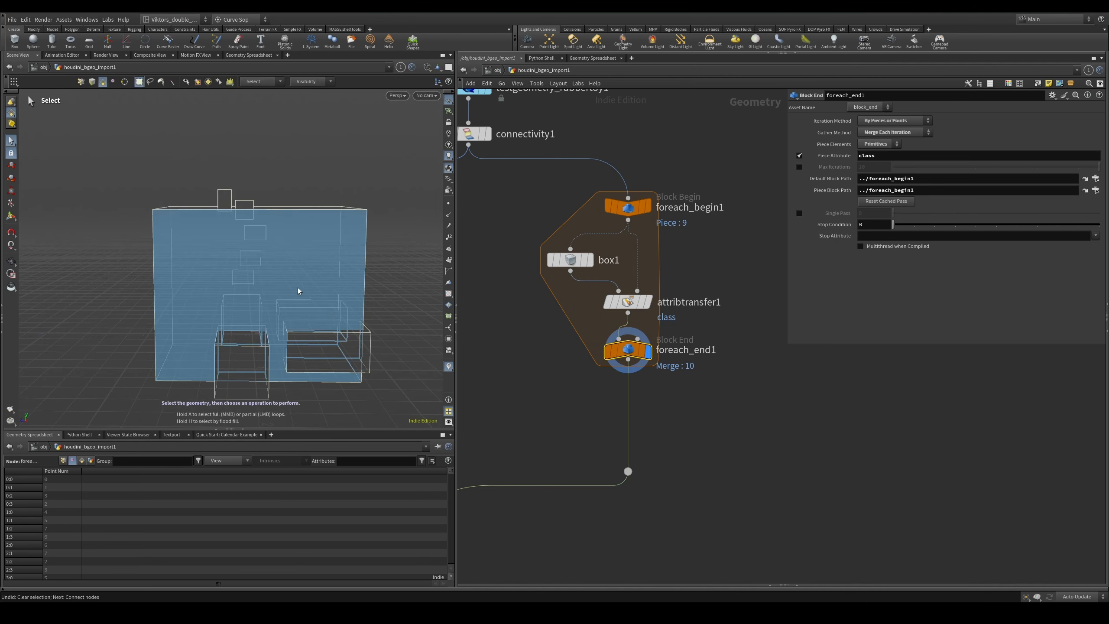
pyautogui.press('w')
pyautogui.press('w')
pyautogui.press('w')
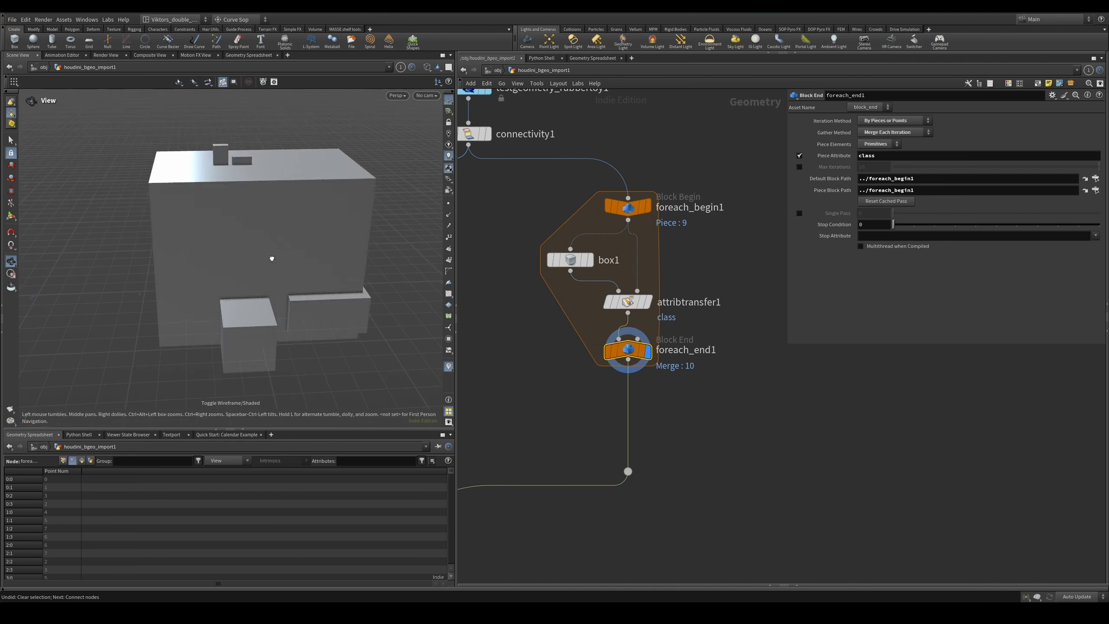
pyautogui.press('w')
pyautogui.keyDown('alt'); pyautogui.moveTo(249, 210); pyautogui.dragTo(243, 224); pyautogui.keyUp('alt')
# - Compare the outputs of attribtransfer1, foreach_begin1 and connectivity1 in the viewport
pyautogui.moveTo(539, 377); pyautogui.dragTo(617, 349, button='middle')
pyautogui.scroll(-2, 617, 349)
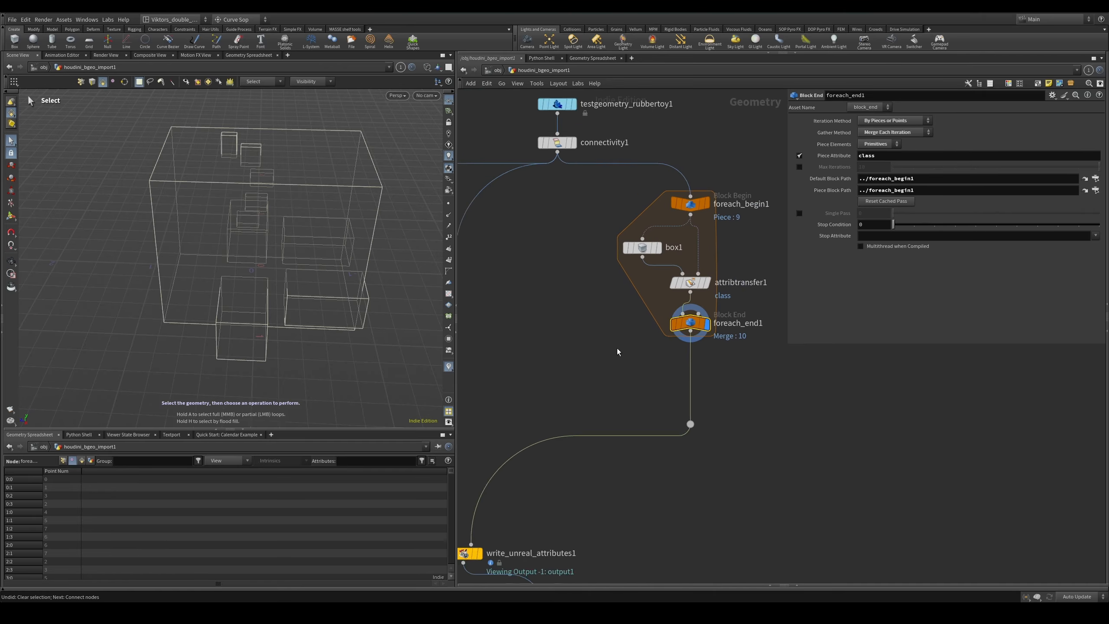
pyautogui.scroll(3, 757, 269)
pyautogui.click(676, 293)
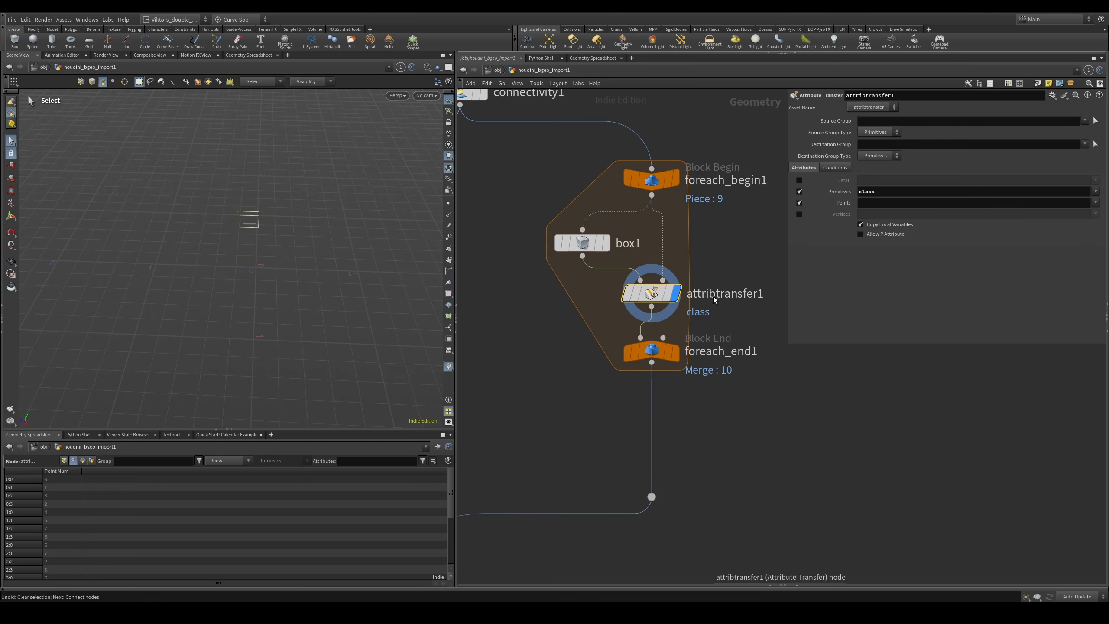
pyautogui.click(676, 179)
pyautogui.moveTo(579, 191); pyautogui.dragTo(598, 288, button='middle')
pyautogui.moveTo(547, 265); pyautogui.dragTo(502, 201)
pyautogui.click(502, 188)
pyautogui.press('w')
pyautogui.keyDown('alt'); pyautogui.moveTo(249, 240); pyautogui.dragTo(250, 245); pyautogui.keyUp('alt')
# - Review the network around the box loop once more and return the viewport to shaded display
pyautogui.scroll(-2, 563, 408)
pyautogui.moveTo(562, 409); pyautogui.dragTo(699, 328, button='middle')
pyautogui.click(680, 362)
pyautogui.scroll(-3, 567, 419)
pyautogui.moveTo(610, 333)
pyautogui.mouseDown(button='middle')
pyautogui.moveTo(535, 317)
pyautogui.moveTo(719, 315)
pyautogui.moveTo(612, 331)
pyautogui.mouseUp(button='middle')
pyautogui.scroll(2, 695, 293)
pyautogui.click(673, 283)
pyautogui.click(608, 328)
pyautogui.scroll(2, 680, 307)
pyautogui.moveTo(680, 307); pyautogui.dragTo(614, 315, button='middle')
pyautogui.keyDown('alt'); pyautogui.moveTo(249, 246); pyautogui.dragTo(251, 229); pyautogui.keyUp('alt')
pyautogui.press('w')
# - Display write_unreal_attributes2, connect foreach_end1 to its second input and enable Use custom collision geometry
pyautogui.moveTo(472, 323); pyautogui.dragTo(723, 363, button='middle')
pyautogui.click(474, 386)
pyautogui.moveTo(609, 364); pyautogui.dragTo(615, 338, button='middle')
pyautogui.press('r')
pyautogui.scroll(-2, 682, 404)
pyautogui.moveTo(768, 363); pyautogui.dragTo(635, 319, button='middle')
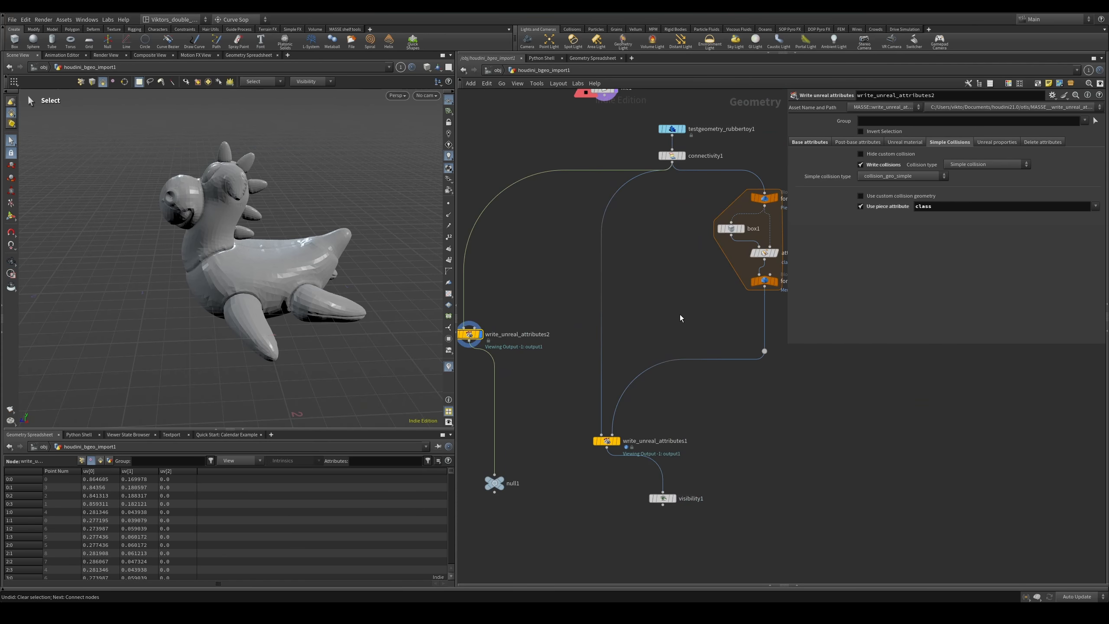
pyautogui.moveTo(742, 312); pyautogui.dragTo(662, 332, button='middle')
pyautogui.moveTo(487, 337); pyautogui.dragTo(694, 290, button='middle')
pyautogui.scroll(3, 661, 287)
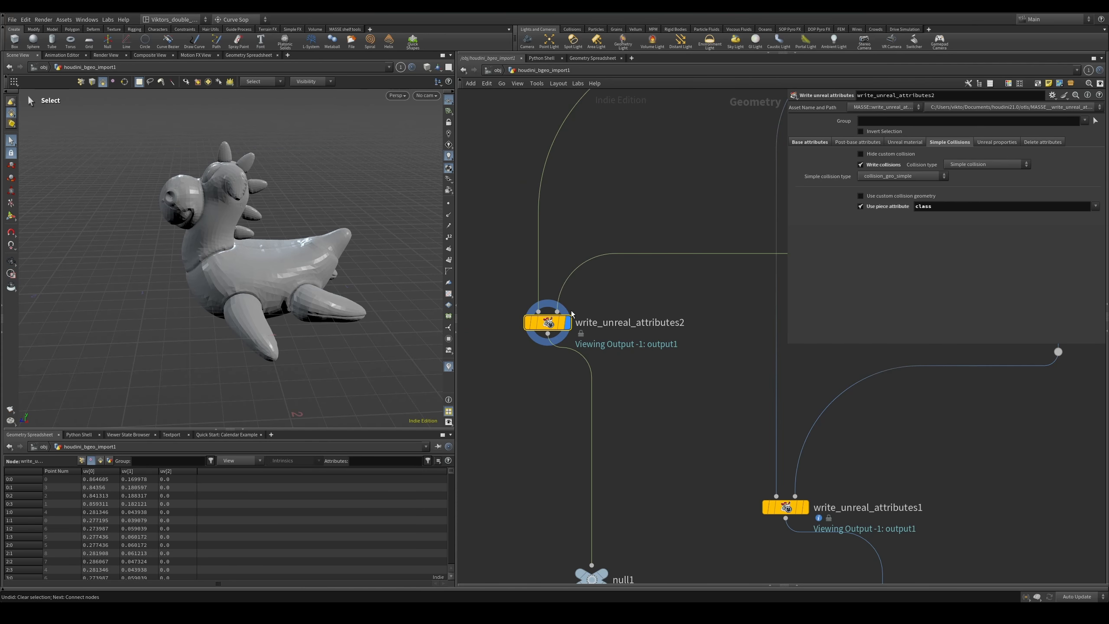
pyautogui.scroll(3, 297, 197)
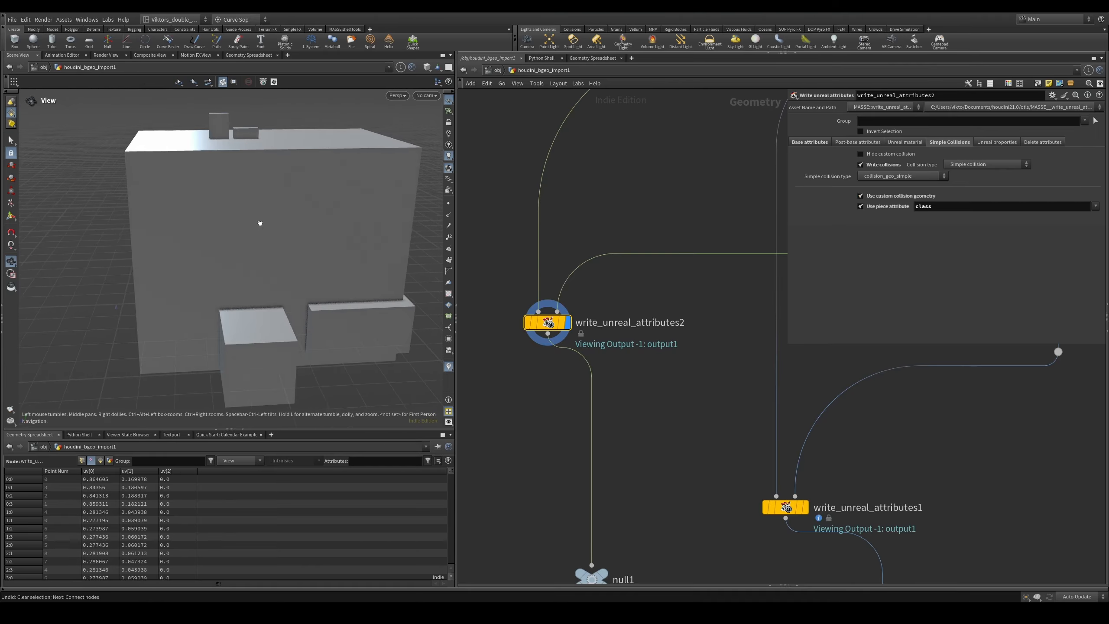
# - Inspect the custom collision boxes around the toy from several angles in shaded and wireframe views
pyautogui.moveTo(260, 223)
pyautogui.keyDown('alt'); pyautogui.mouseDown()
pyautogui.moveTo(302, 240)
pyautogui.moveTo(242, 253)
pyautogui.mouseUp(); pyautogui.keyUp('alt')
pyautogui.scroll(-4, 243, 253)
pyautogui.hotkey('shift', 'w')
pyautogui.hotkey('shift', 'w')
pyautogui.hotkey('shift', 'w')
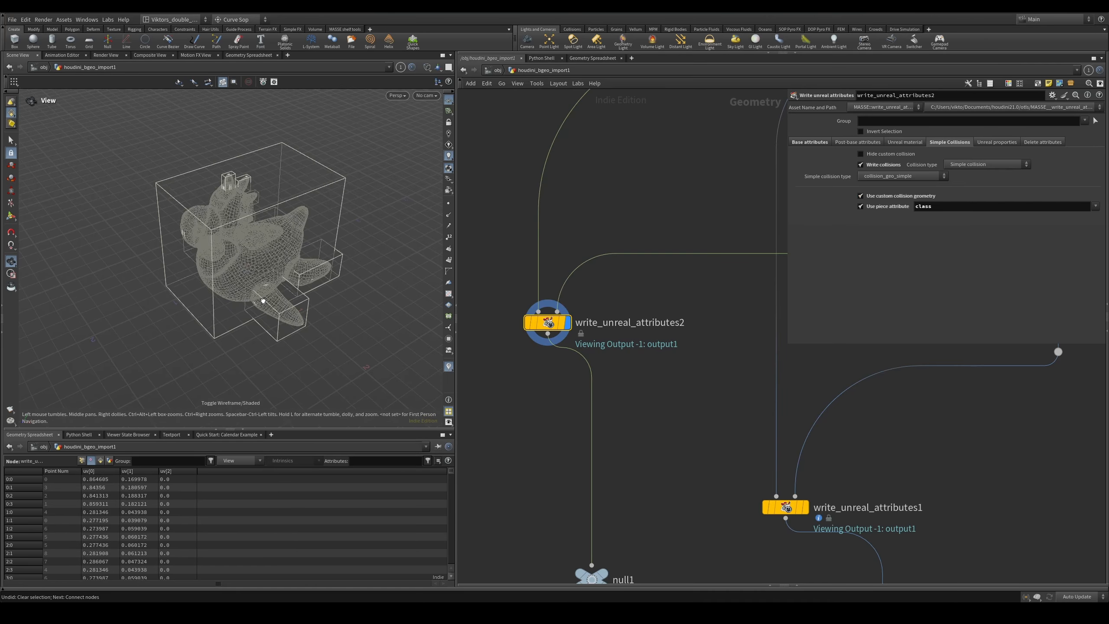
pyautogui.hotkey('shift', 'w')
pyautogui.hotkey('shift', 'w')
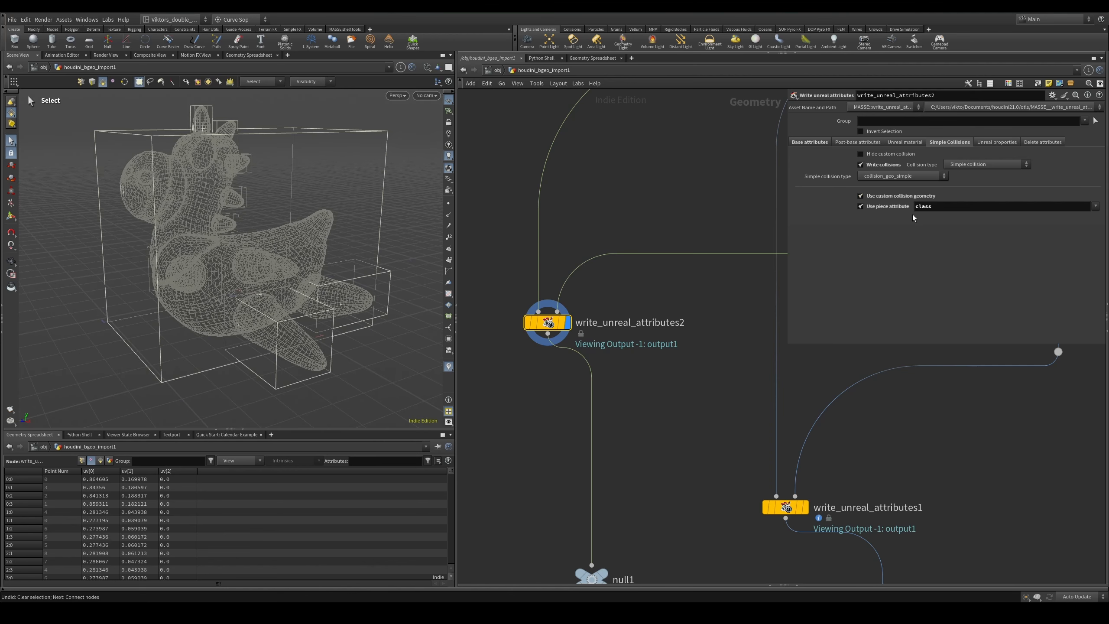
pyautogui.hotkey('shift', 'w')
pyautogui.hotkey('shift', 'w')
pyautogui.press('Escape')
pyautogui.hotkey('shift', 'w')
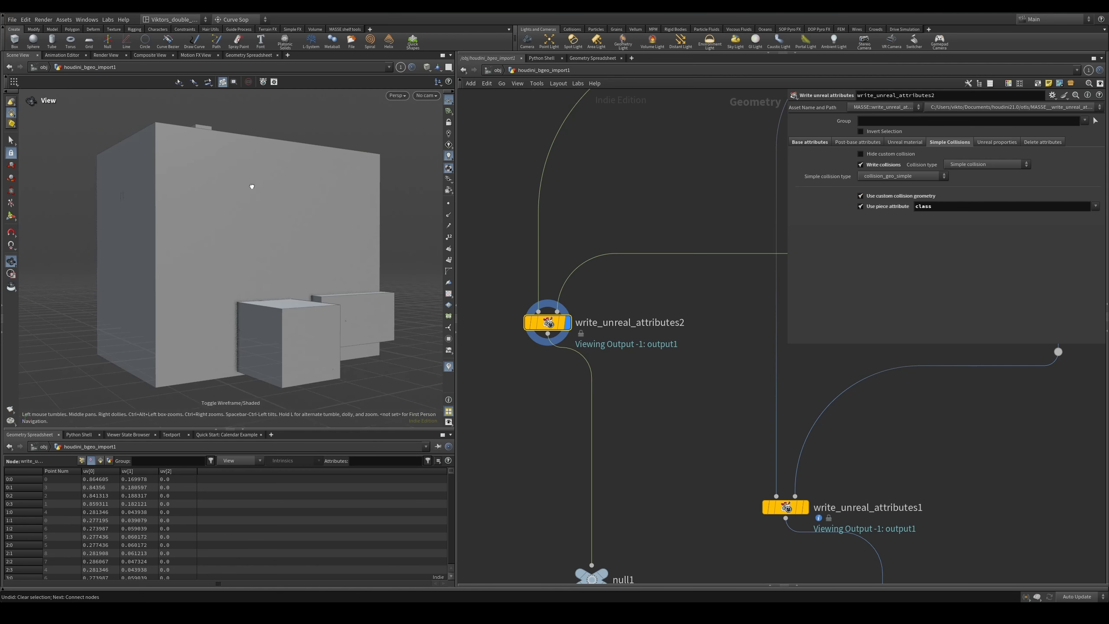
pyautogui.hotkey('shift', 'w')
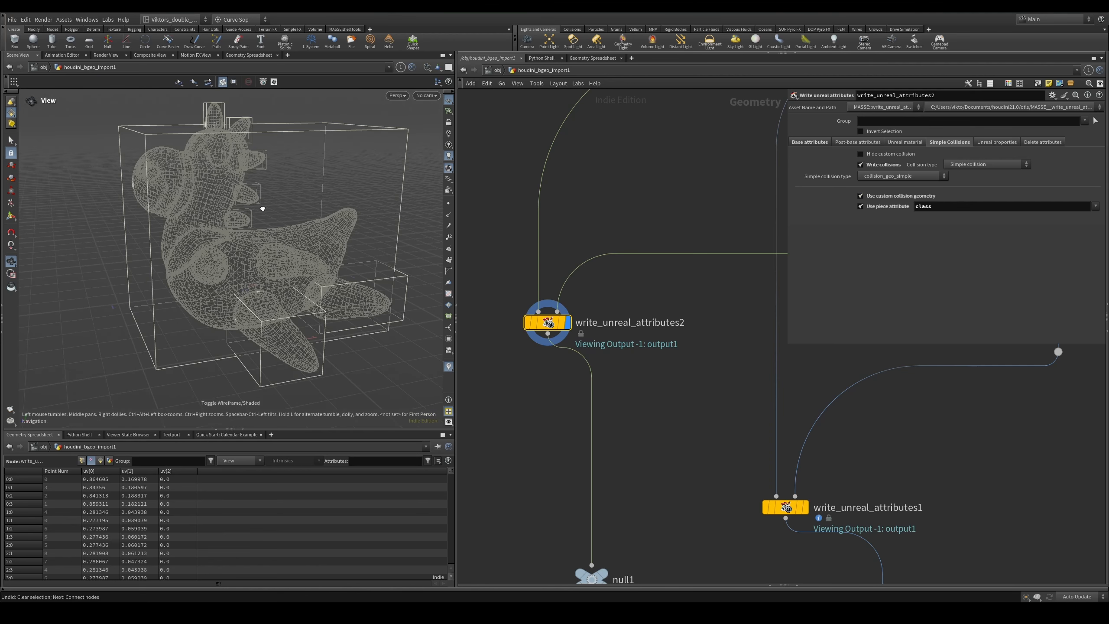
pyautogui.moveTo(264, 209); pyautogui.dragTo(258, 206)
pyautogui.press('s')
pyautogui.hotkey('shift', 'w')
pyautogui.hotkey('shift', 'w')
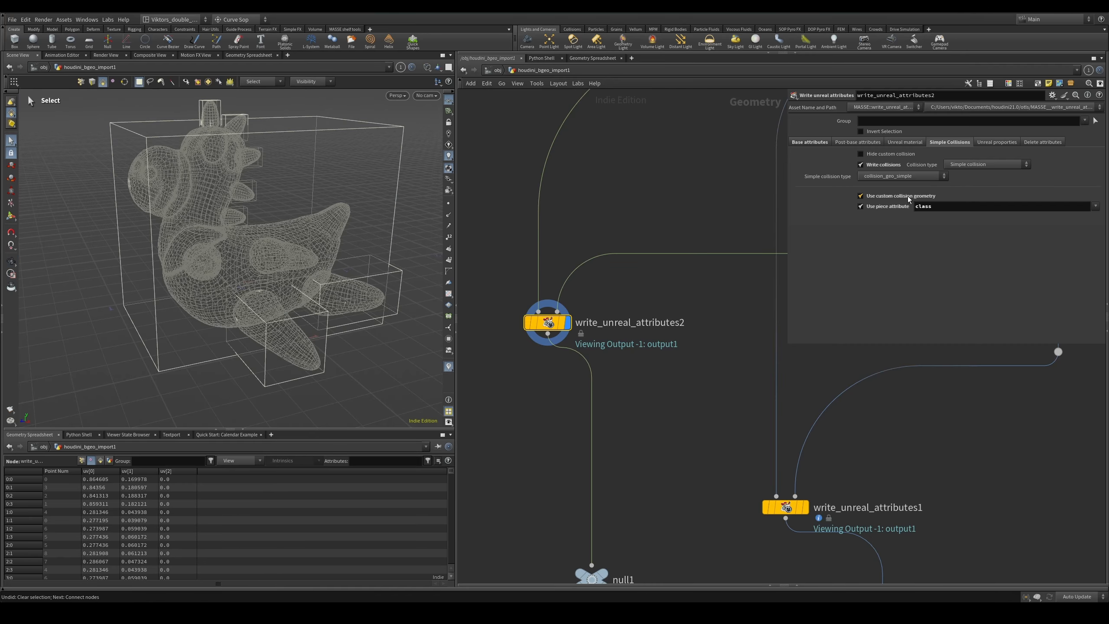
# - Display null1, switch to Unreal and delete SM_roof, SM_test_toy_1, SM_test_toy2, SM_TOY2 and SM_TOY3 from the level
pyautogui.moveTo(775, 392); pyautogui.dragTo(768, 278, button='middle')
pyautogui.moveTo(673, 402); pyautogui.dragTo(569, 542)
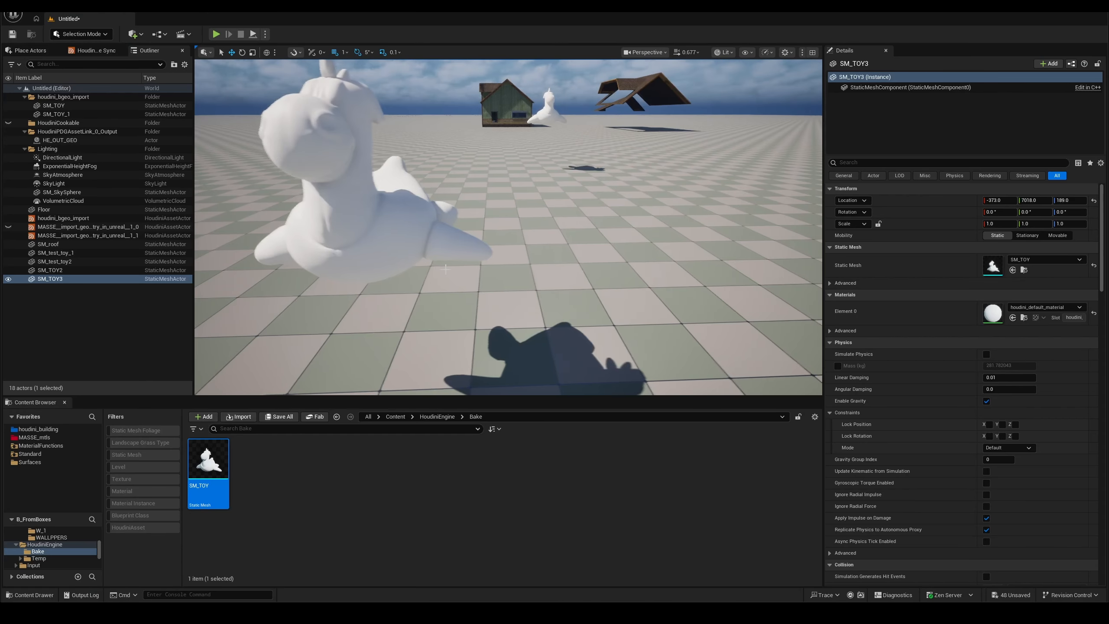
pyautogui.keyDown('shift'); pyautogui.click(74, 244); pyautogui.keyUp('shift')
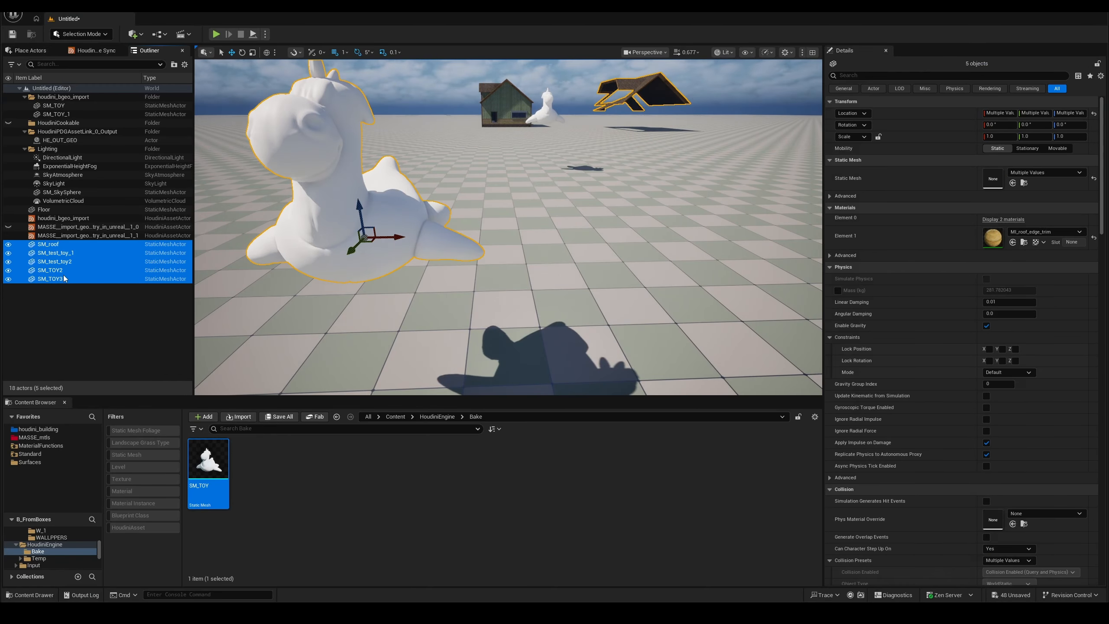
pyautogui.press('Delete')
# - Recook the houdini_bgeo_import asset and bring its toy into view
pyautogui.click(45, 220)
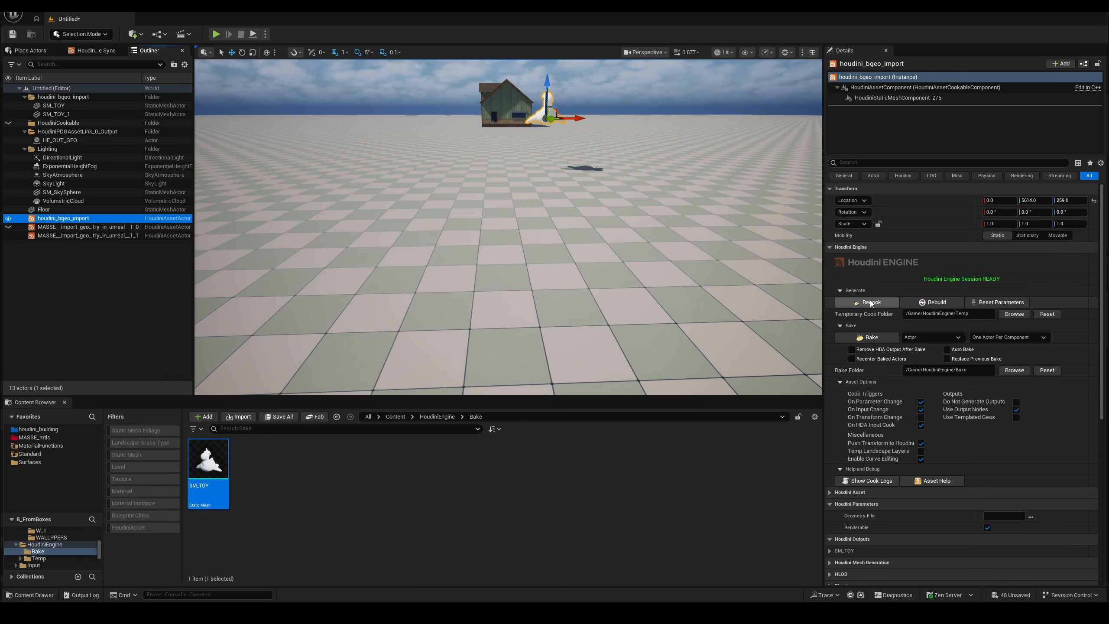
pyautogui.press('s')
pyautogui.moveTo(463, 191); pyautogui.dragTo(303, 129, button='right')
pyautogui.scroll(9, 462, 191)
pyautogui.press('w')
pyautogui.press('d')
pyautogui.scroll(6, 463, 191)
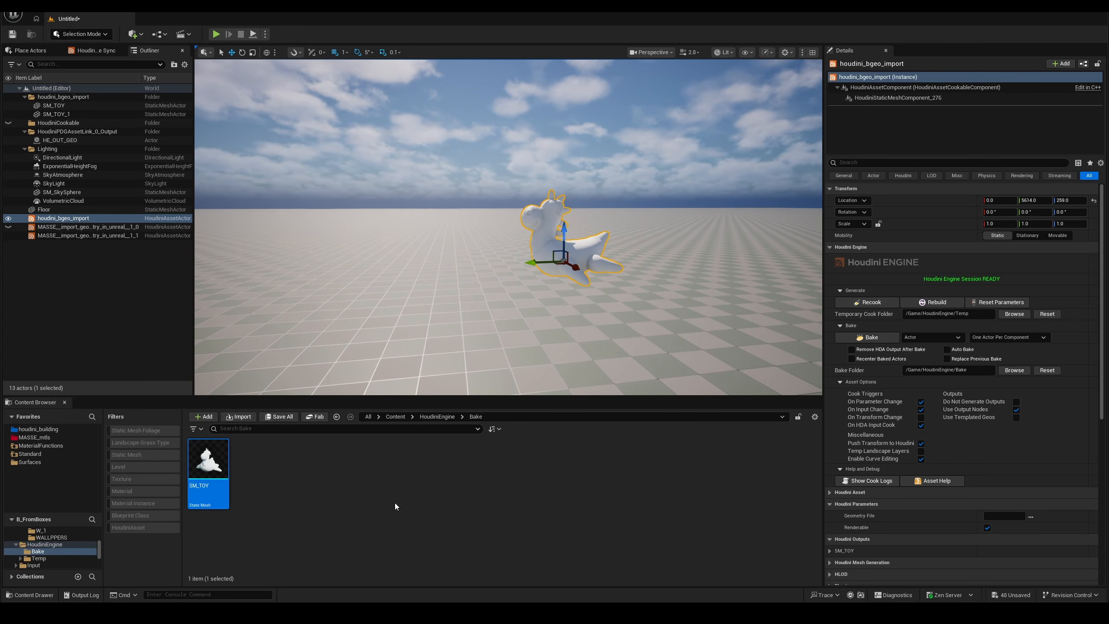
# - Delete the old SM_TOY static mesh from the Bake folder
pyautogui.click(210, 478)
pyautogui.press('Delete')
pyautogui.click(654, 448)
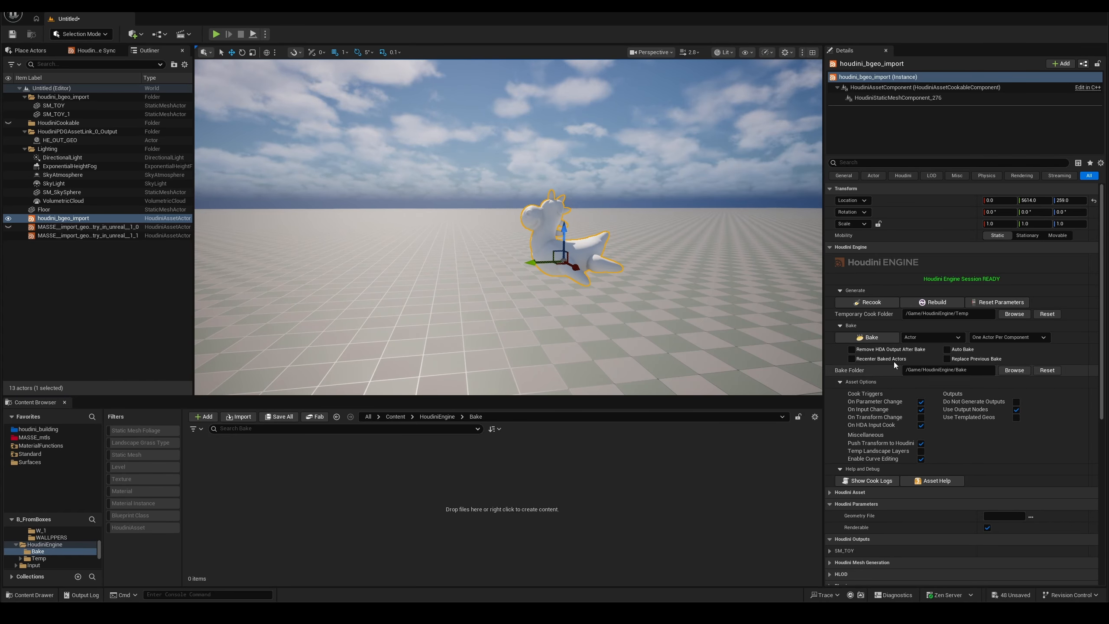
# - Bake the recooked toy as an actor and place the newly baked mesh in the level
pyautogui.moveTo(208, 458); pyautogui.dragTo(349, 275)
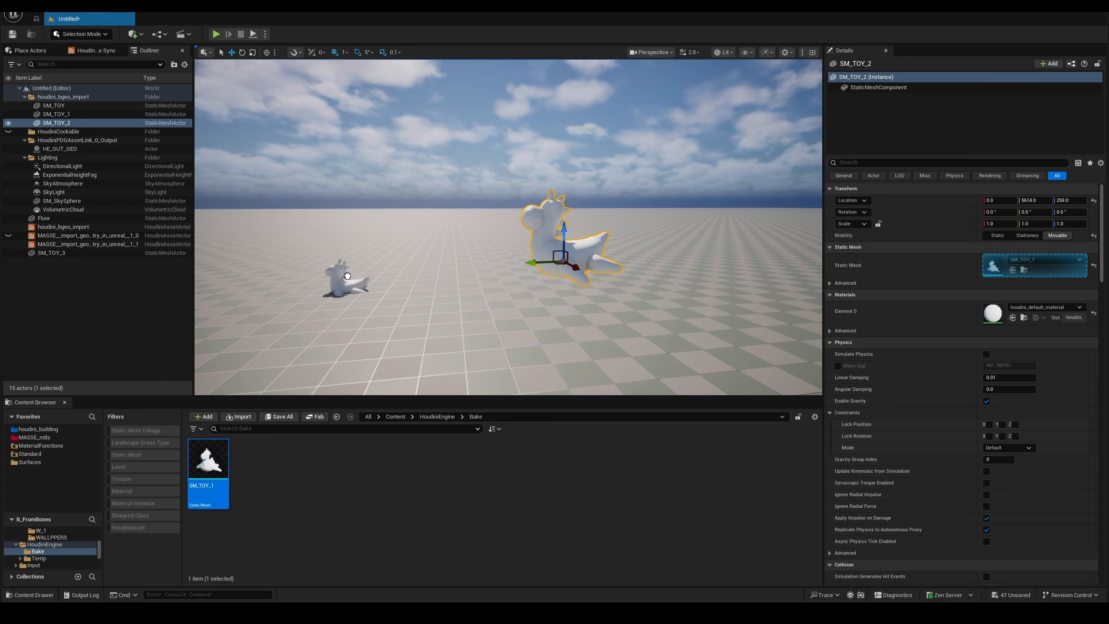
pyautogui.press('f')
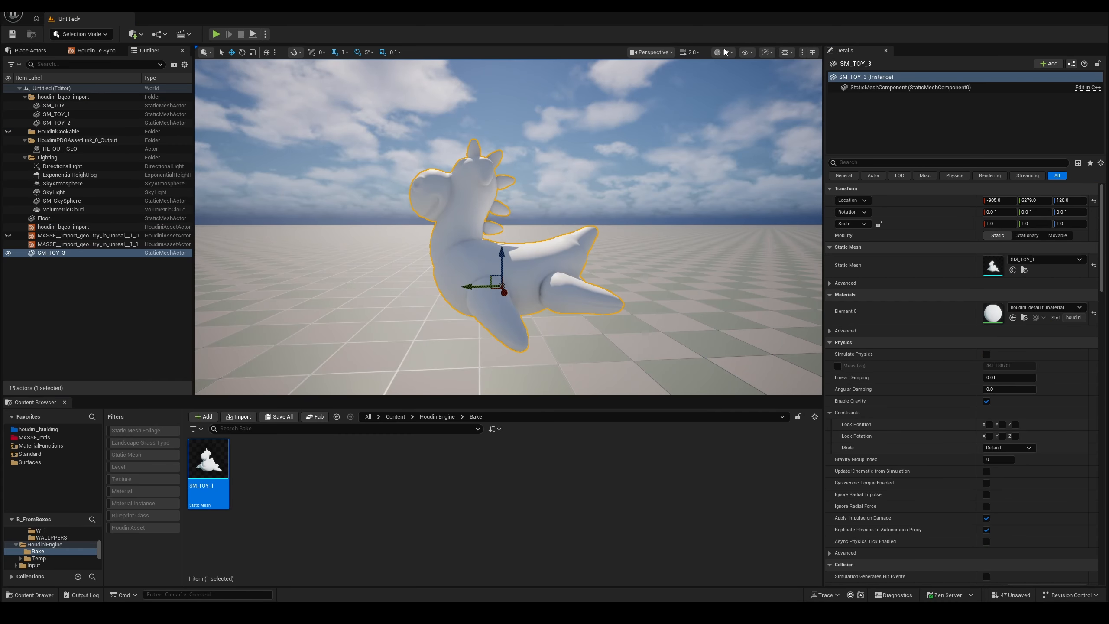
# - Inspect the placed toy's box collisions in the Player Collision view, then return to the Lit view
pyautogui.click(725, 52)
pyautogui.click(742, 148)
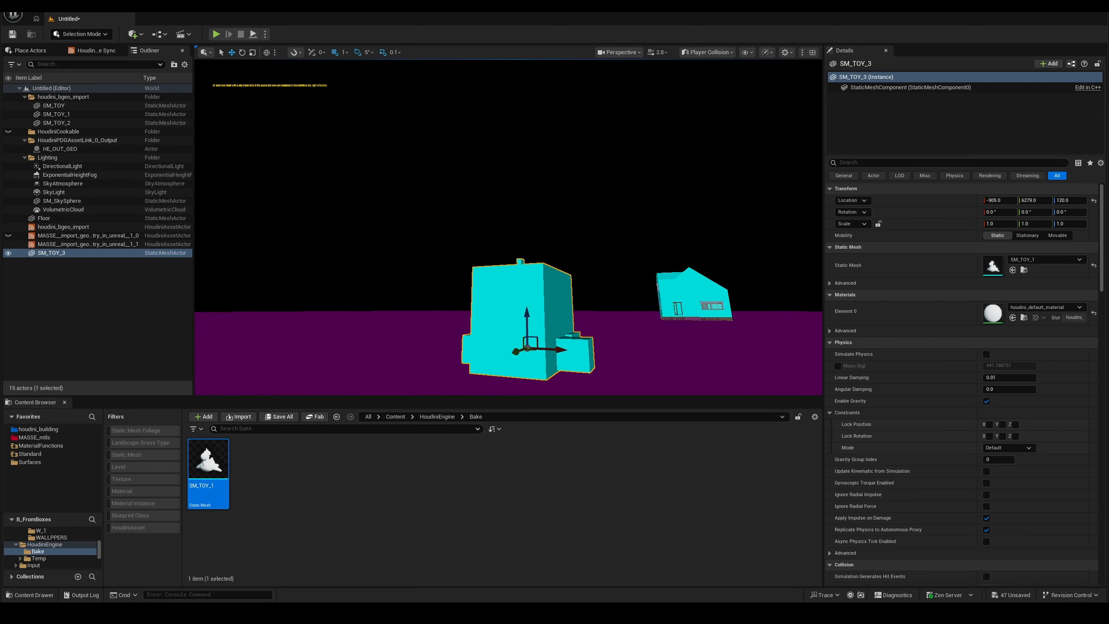
pyautogui.moveTo(541, 236); pyautogui.dragTo(136, 314, button='right')
pyautogui.scroll(-3, 463, 275)
pyautogui.hotkey('alt', '4')
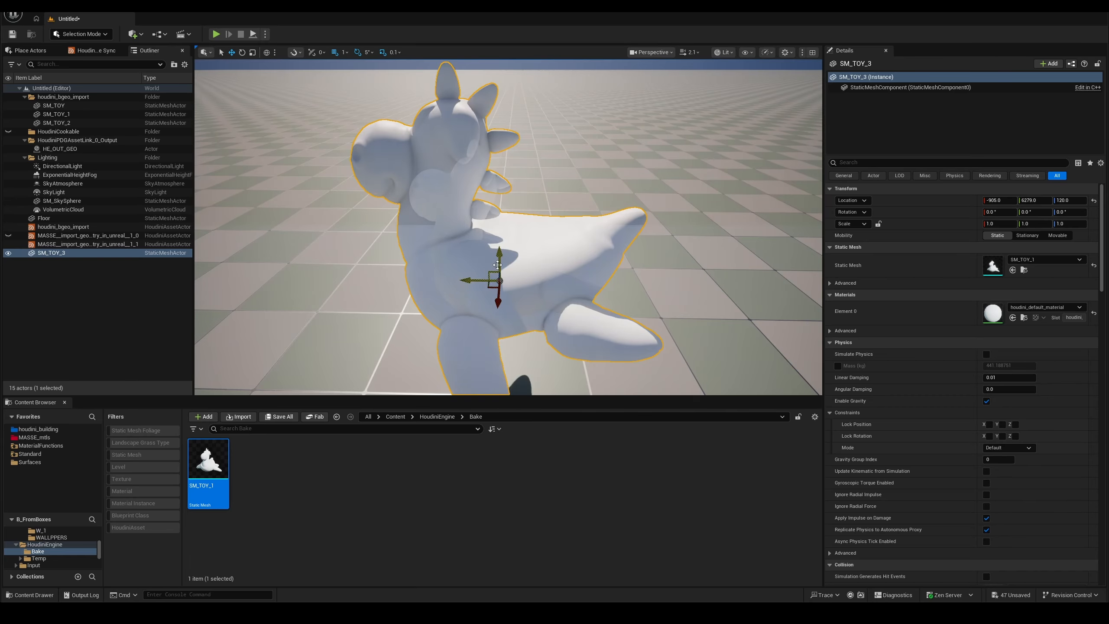
# - Switch to Houdini and select foreach_end1 to revisit the loop that supplies the collision boxes
pyautogui.moveTo(528, 611)
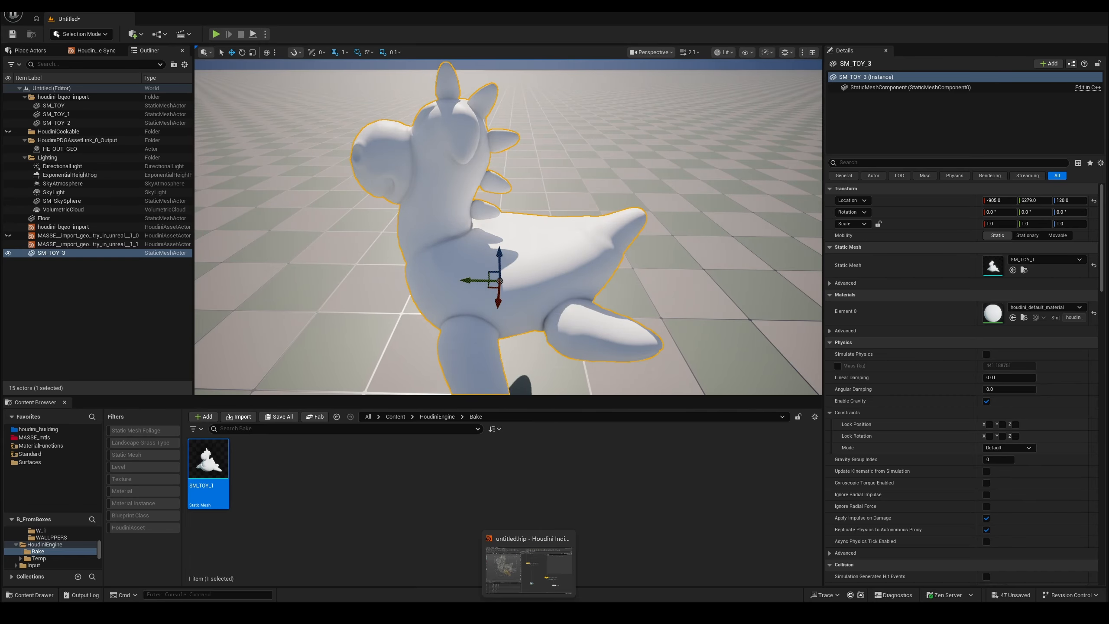
pyautogui.click(544, 568)
pyautogui.scroll(-3, 626, 407)
pyautogui.moveTo(658, 369); pyautogui.dragTo(645, 420, button='middle')
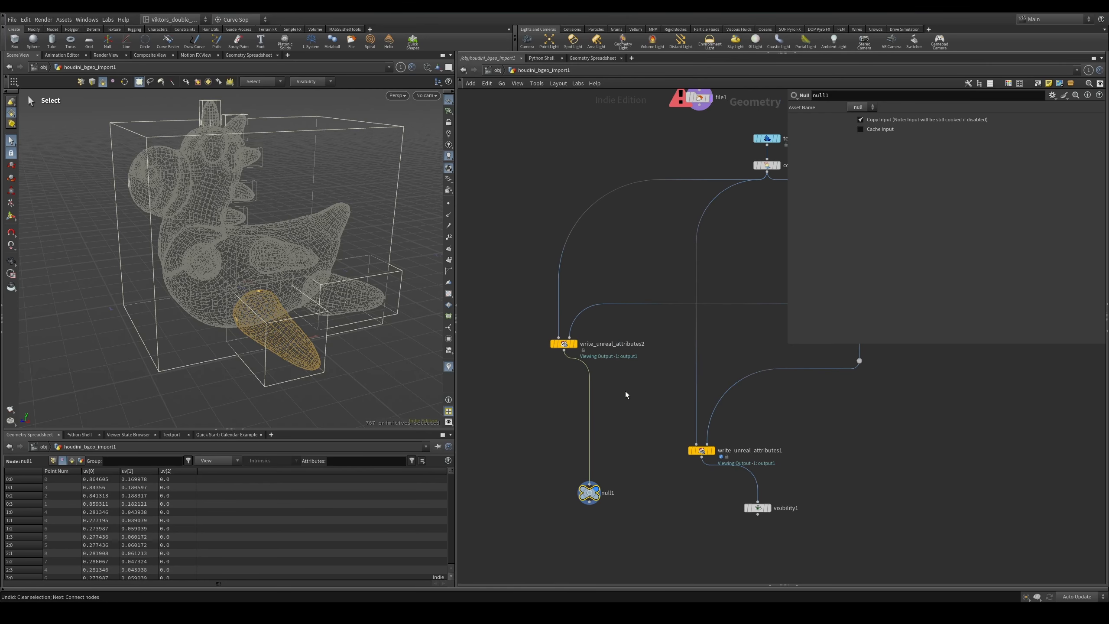
pyautogui.moveTo(661, 382); pyautogui.dragTo(498, 488, button='middle')
pyautogui.scroll(3, 758, 470)
pyautogui.click(700, 361)
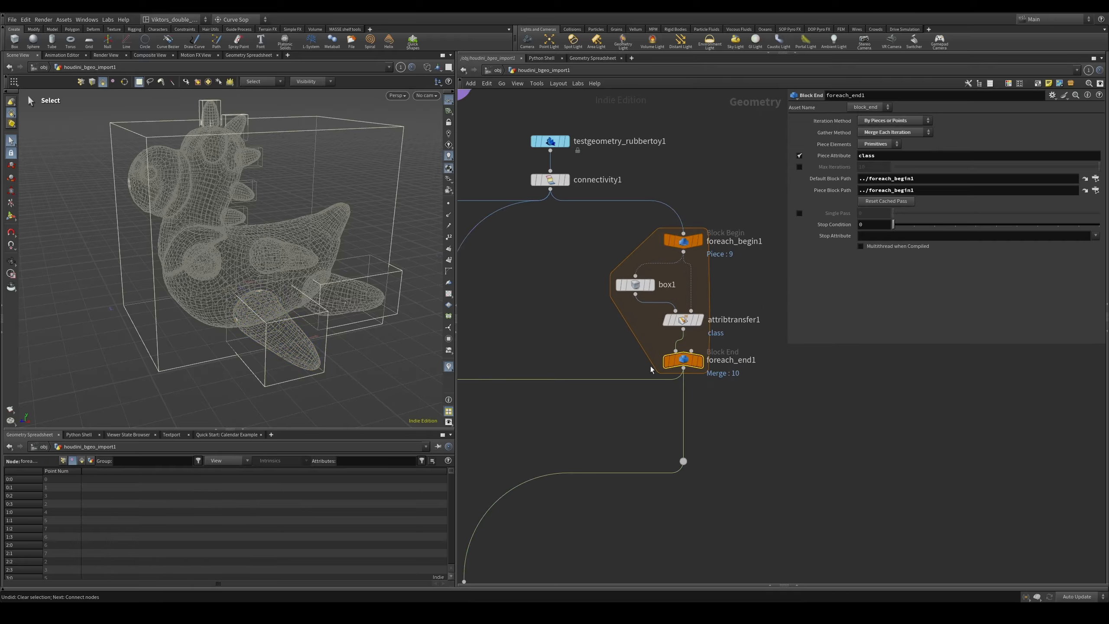
# - Compare the toy and its surrounding boxes by alternating between wireframe and shaded display
pyautogui.press('Escape')
pyautogui.moveTo(215, 246)
pyautogui.mouseDown()
pyautogui.moveTo(198, 248)
pyautogui.moveTo(181, 309)
pyautogui.moveTo(260, 274)
pyautogui.moveTo(376, 260)
pyautogui.moveTo(371, 233)
pyautogui.mouseUp()
pyautogui.press('w')
pyautogui.press('w')
pyautogui.press('w')
pyautogui.press('w')
pyautogui.press('w')
pyautogui.press('w')
pyautogui.scroll(-3, 563, 313)
# - Display write_unreal_attributes2 and examine its shaded collision boxes from above
pyautogui.moveTo(563, 313); pyautogui.dragTo(753, 241, button='middle')
pyautogui.click(552, 321)
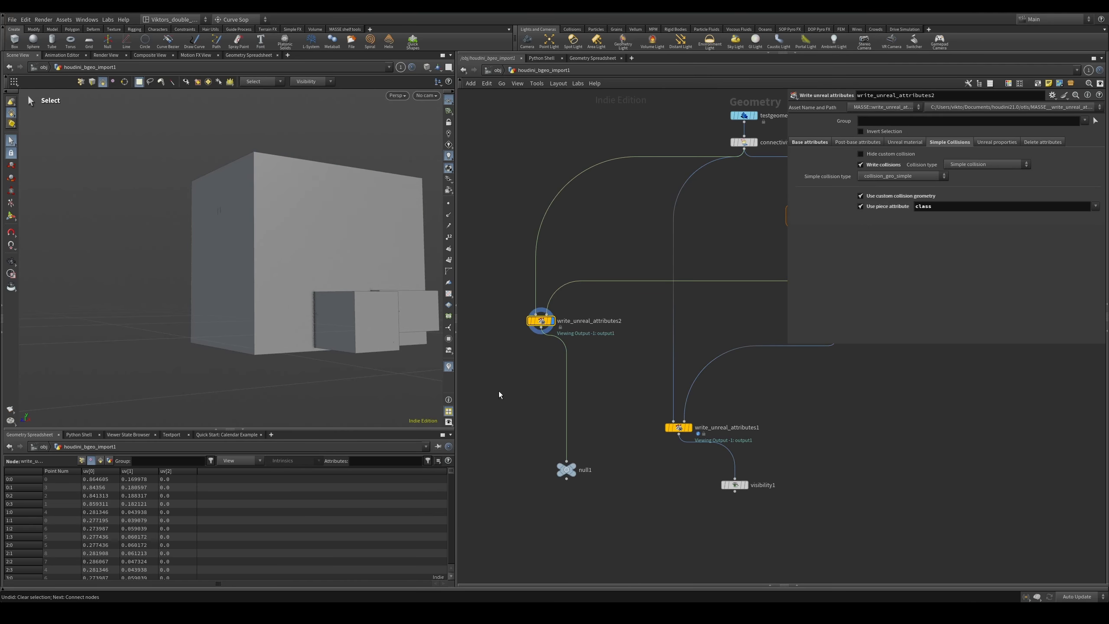
pyautogui.keyDown('alt'); pyautogui.moveTo(339, 286); pyautogui.dragTo(338, 344); pyautogui.keyUp('alt')
pyautogui.moveTo(594, 305); pyautogui.dragTo(612, 283)
pyautogui.scroll(2, 585, 318)
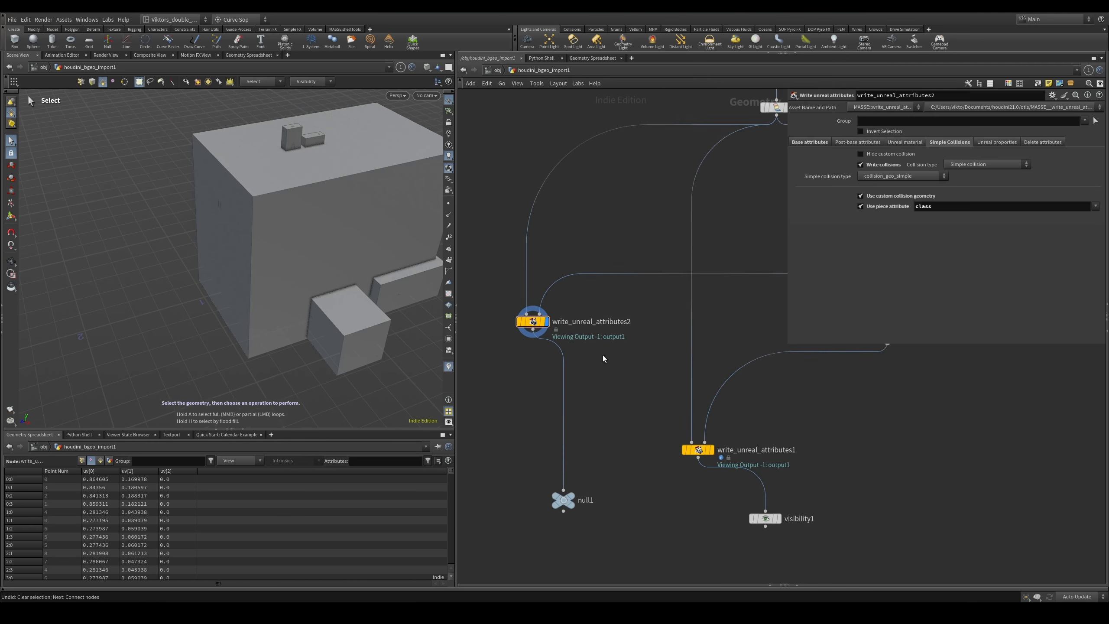
# - Move null1 beneath write_unreal_attributes2 and enable Hide custom collision on that attributes node
pyautogui.moveTo(604, 359); pyautogui.dragTo(669, 287, button='middle')
pyautogui.moveTo(660, 383); pyautogui.dragTo(621, 450)
pyautogui.moveTo(628, 441); pyautogui.dragTo(605, 358)
pyautogui.moveTo(628, 437); pyautogui.dragTo(605, 393)
pyautogui.moveTo(642, 300); pyautogui.dragTo(600, 248)
pyautogui.click(886, 156)
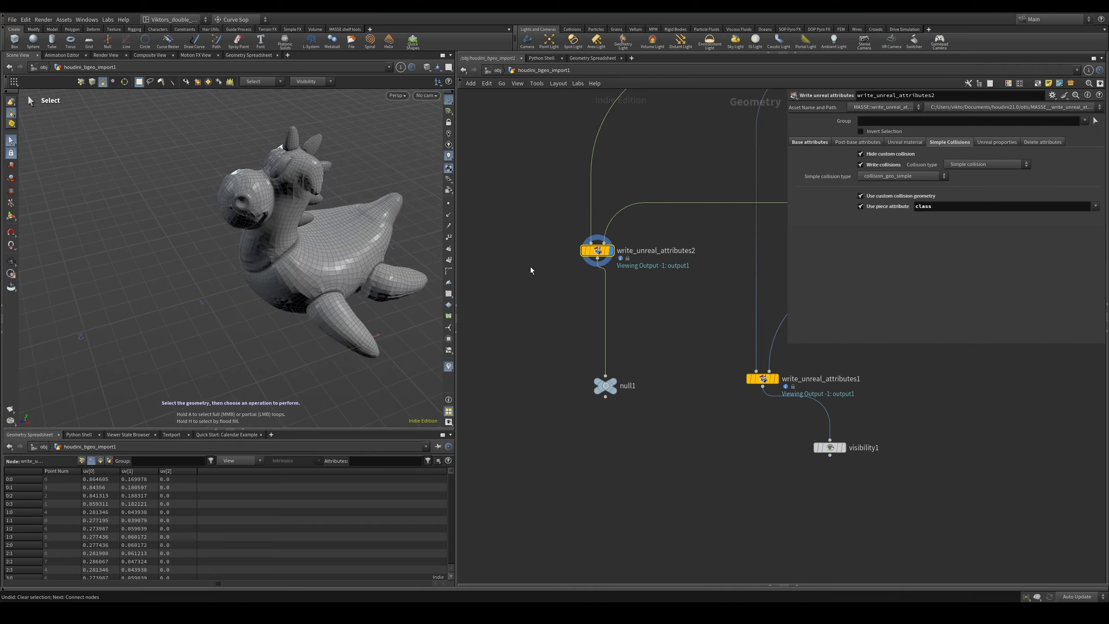
pyautogui.keyDown('alt'); pyautogui.moveTo(341, 258); pyautogui.dragTo(302, 279, button='middle'); pyautogui.keyUp('alt')
pyautogui.scroll(5, 602, 264)
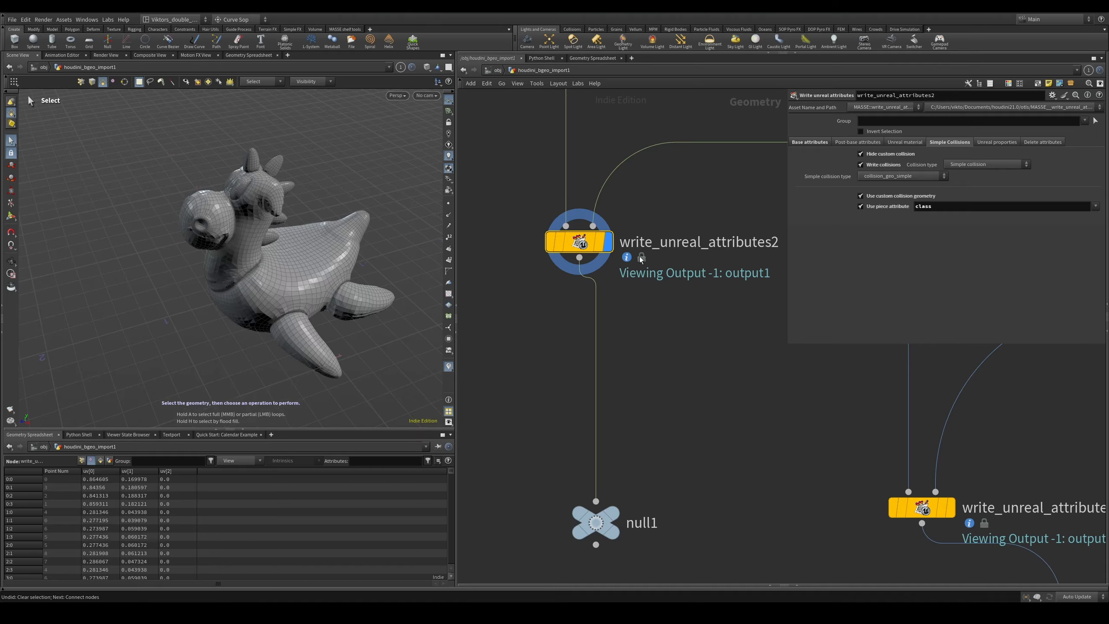
# - Read write_unreal_attributes2's node info message about hidden collision data and check the toy in wireframe
pyautogui.middleClick(594, 249)
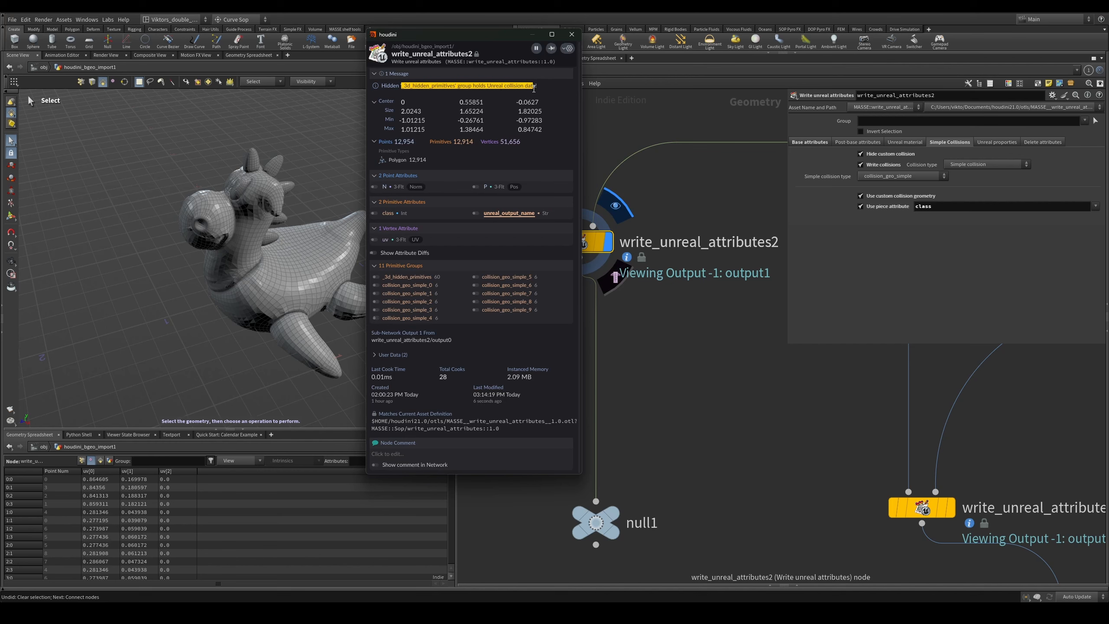
pyautogui.click(569, 37)
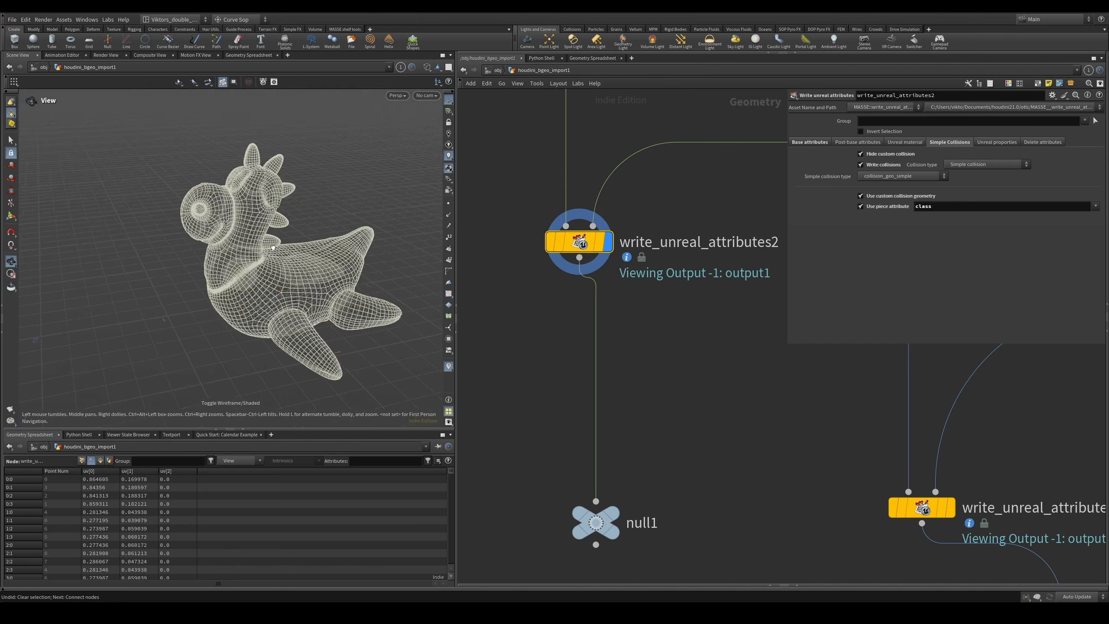
pyautogui.moveTo(721, 331); pyautogui.dragTo(708, 343, button='middle')
pyautogui.press('w')
pyautogui.moveTo(296, 245)
pyautogui.keyDown('alt'); pyautogui.mouseDown()
pyautogui.moveTo(304, 225)
pyautogui.moveTo(296, 258)
pyautogui.mouseUp(); pyautogui.keyUp('alt')
pyautogui.press('w')
# - Add a Visibility node beside write_unreal_attributes2, feed it from that attributes node and display it
pyautogui.press('Tab')
pyautogui.write('v')
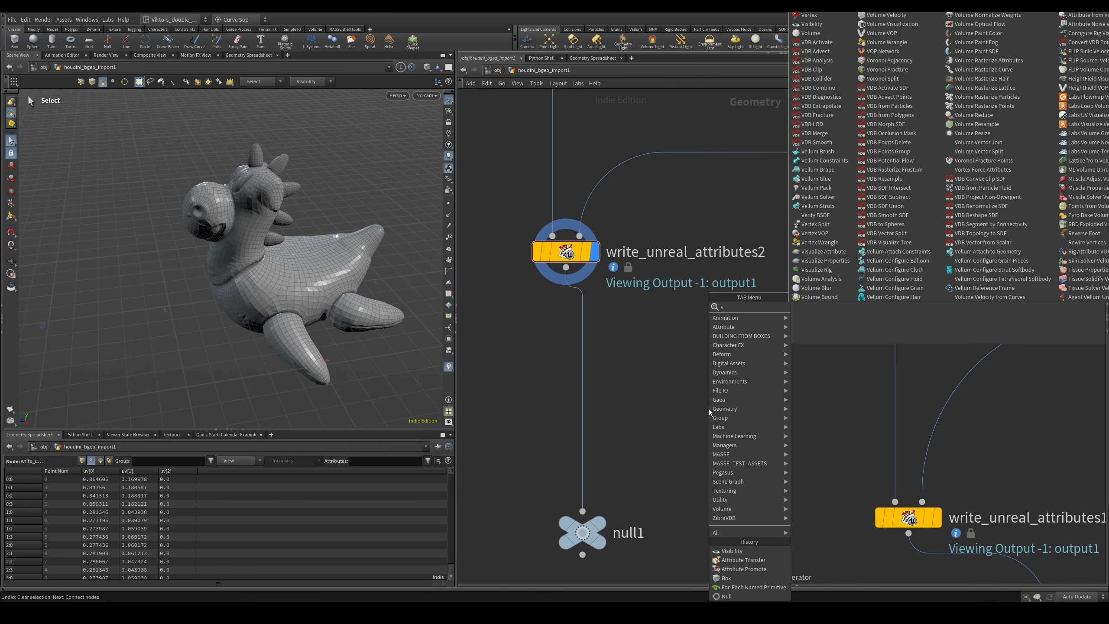
pyautogui.write('isa')
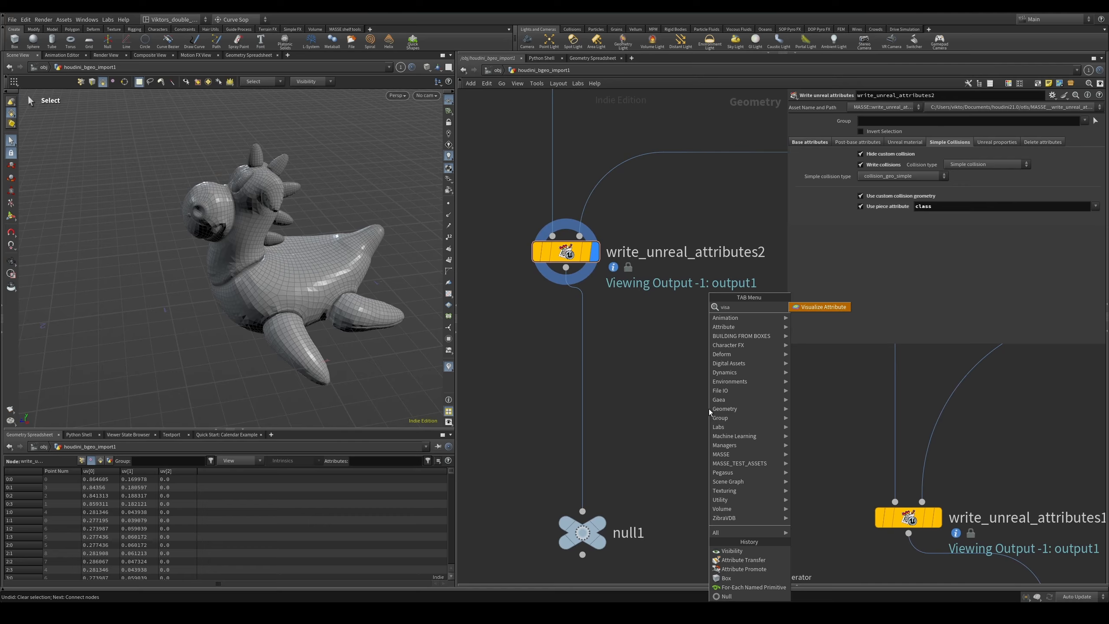
pyautogui.press('BackSpace')
pyautogui.press('Return')
pyautogui.click(706, 403)
pyautogui.moveTo(566, 268); pyautogui.dragTo(705, 386)
pyautogui.click(734, 403)
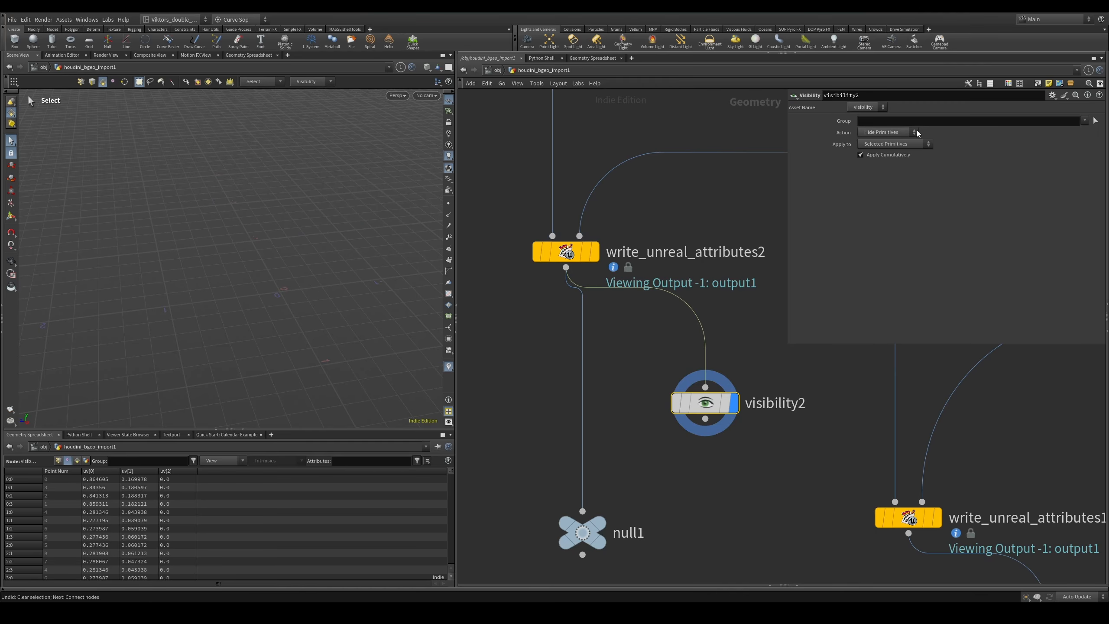
# - Set visibility2's action to Expose Primitives and inspect the toy with its collision boxes in wireframe
pyautogui.click(893, 150)
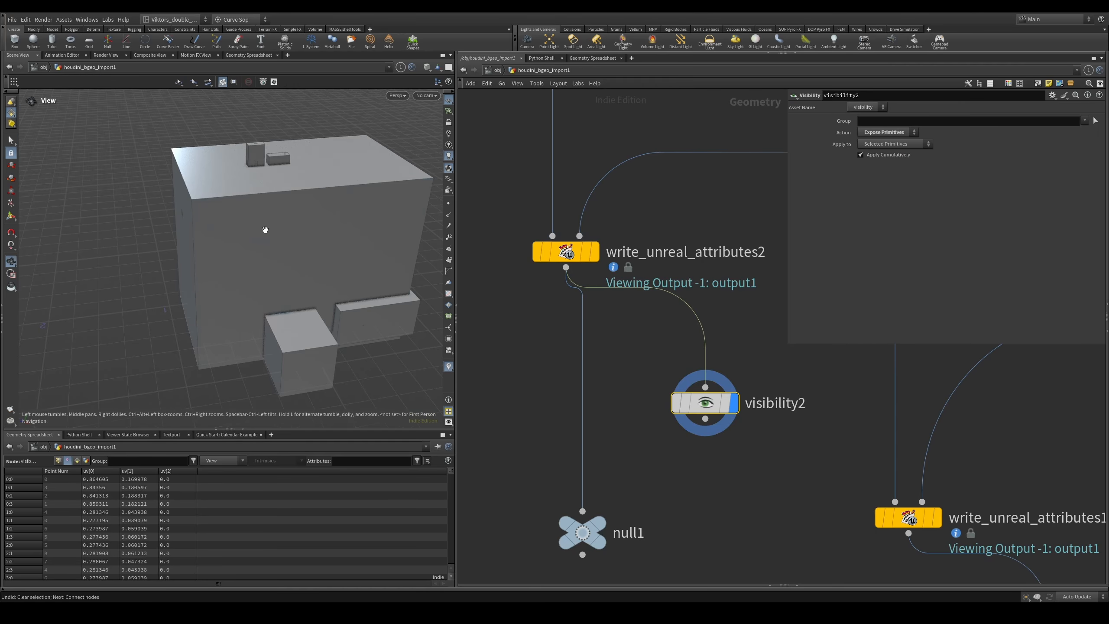
pyautogui.moveTo(265, 230)
pyautogui.keyDown('alt'); pyautogui.mouseDown()
pyautogui.moveTo(317, 189)
pyautogui.moveTo(310, 213)
pyautogui.moveTo(323, 211)
pyautogui.mouseUp(); pyautogui.keyUp('alt')
pyautogui.hotkey('shift', 'w')
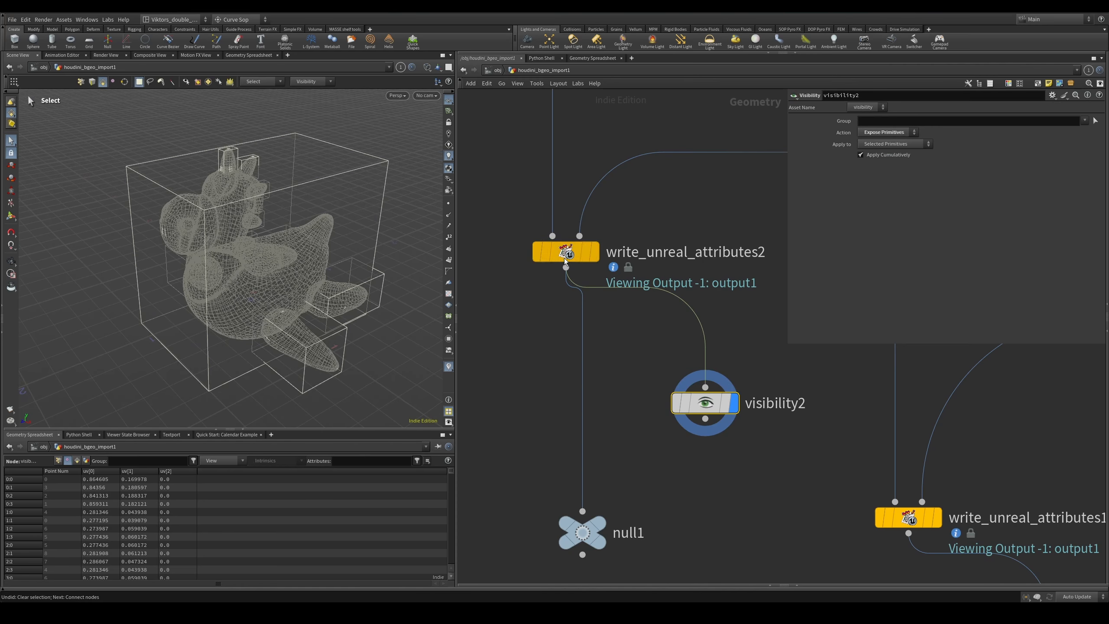
# - Read the primitive groups in write_unreal_attributes2's node info, display that node and view the toy shaded
pyautogui.click(613, 266)
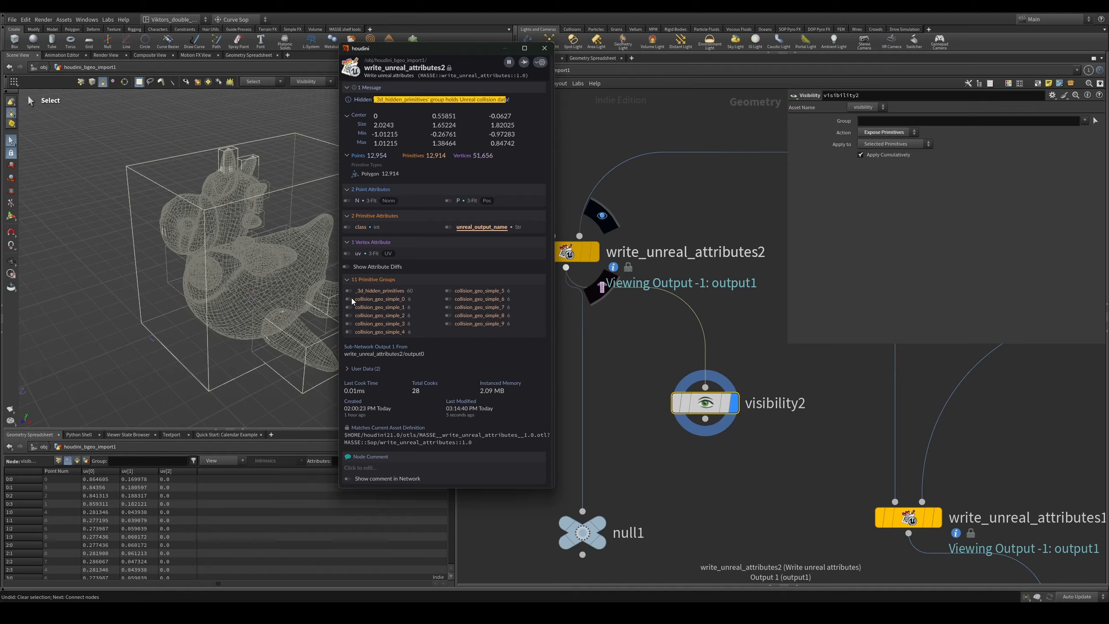
pyautogui.click(546, 49)
pyautogui.click(593, 252)
pyautogui.hotkey('alt', 'space')
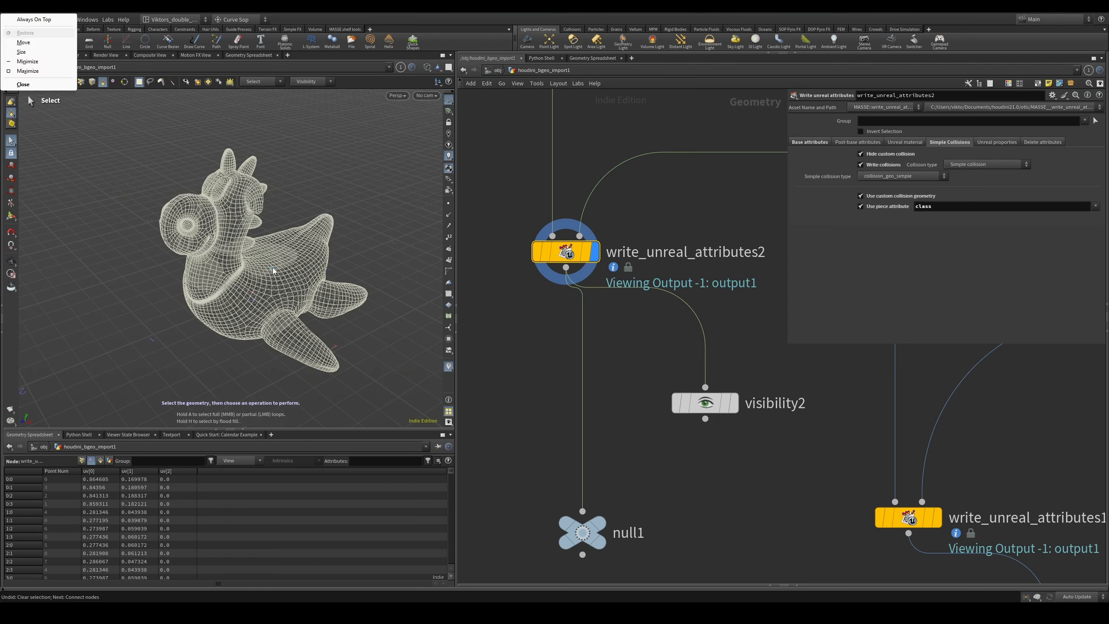
pyautogui.click(302, 249)
pyautogui.hotkey('shift', 'w')
pyautogui.keyDown('alt'); pyautogui.moveTo(332, 285); pyautogui.dragTo(333, 274); pyautogui.keyUp('alt')
pyautogui.press('s')
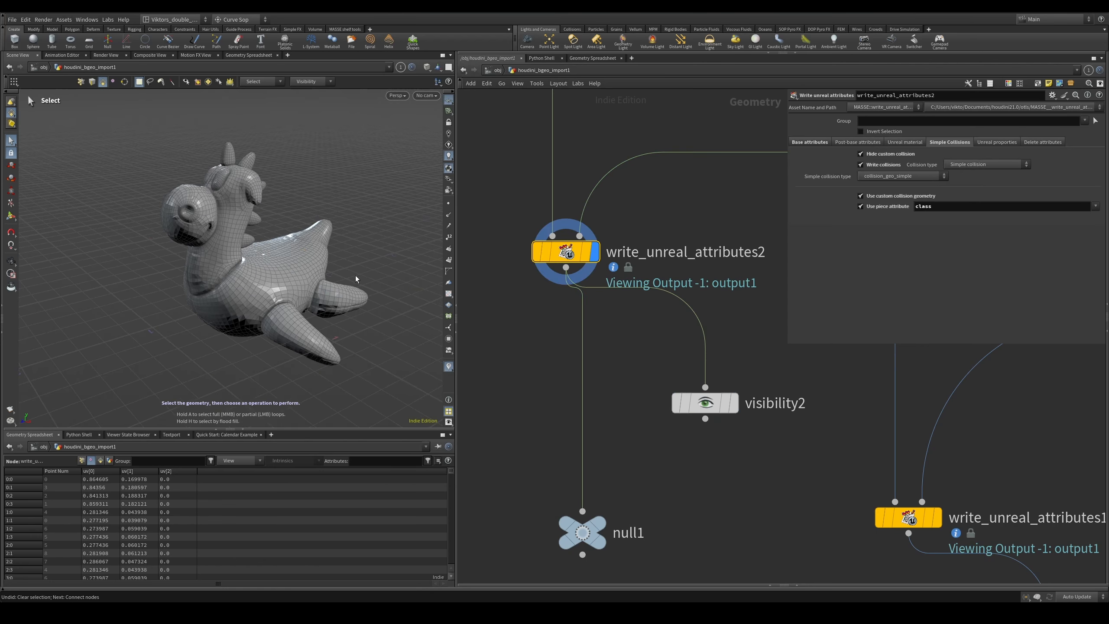
# - Compare the output of visibility2 with write_unreal_attributes2 by alternating the displayed node
pyautogui.middleClick(573, 255)
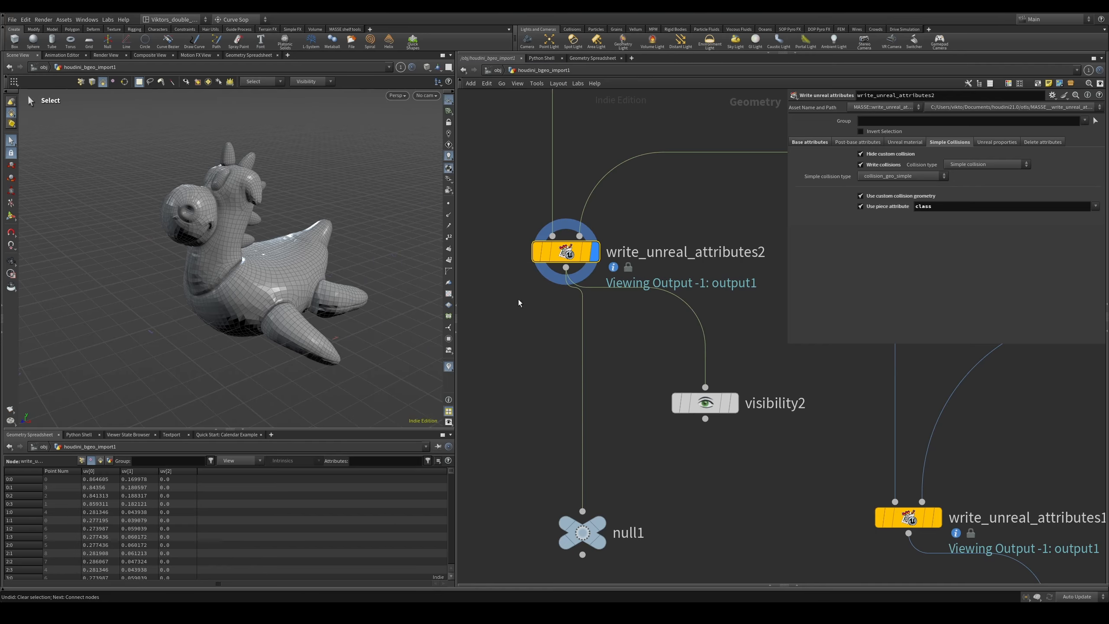
pyautogui.keyDown('alt'); pyautogui.moveTo(279, 286); pyautogui.dragTo(247, 265); pyautogui.keyUp('alt')
pyautogui.scroll(-3, 624, 354)
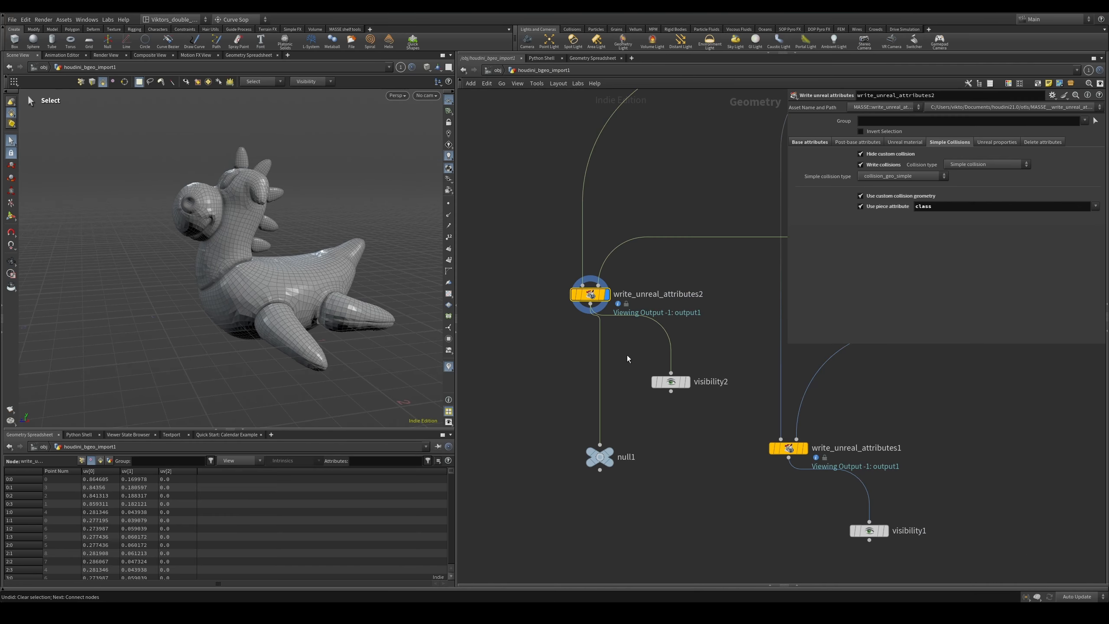
pyautogui.click(687, 381)
pyautogui.click(607, 295)
pyautogui.keyDown('alt'); pyautogui.moveTo(224, 246); pyautogui.dragTo(282, 264); pyautogui.keyUp('alt')
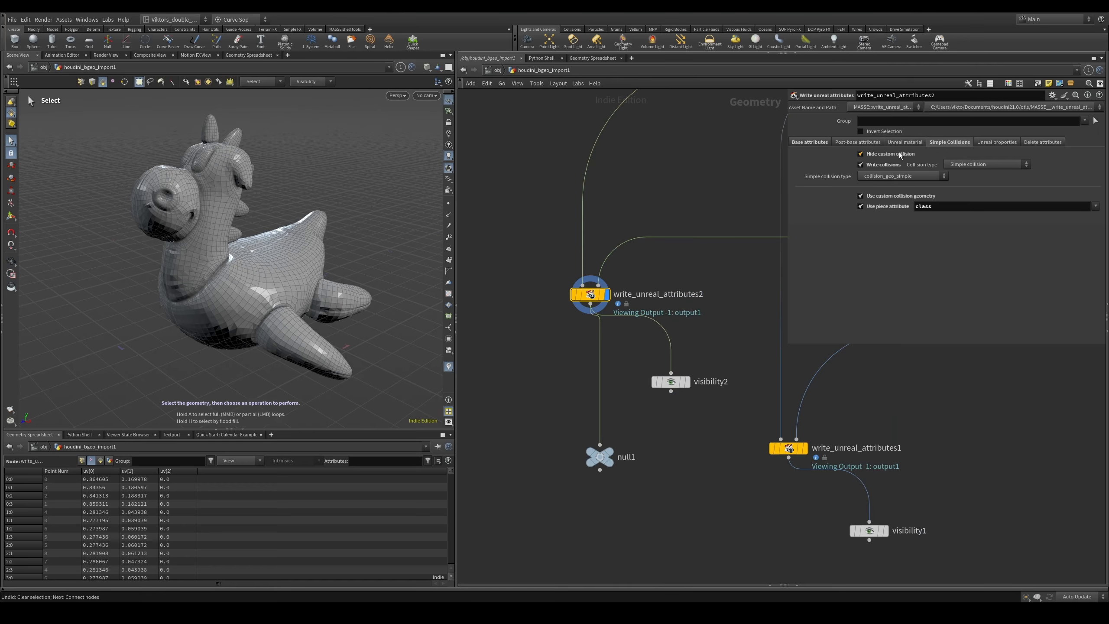
# - Disable Hide custom collision on write_unreal_attributes2 and display null1 in wireframe
pyautogui.click(875, 154)
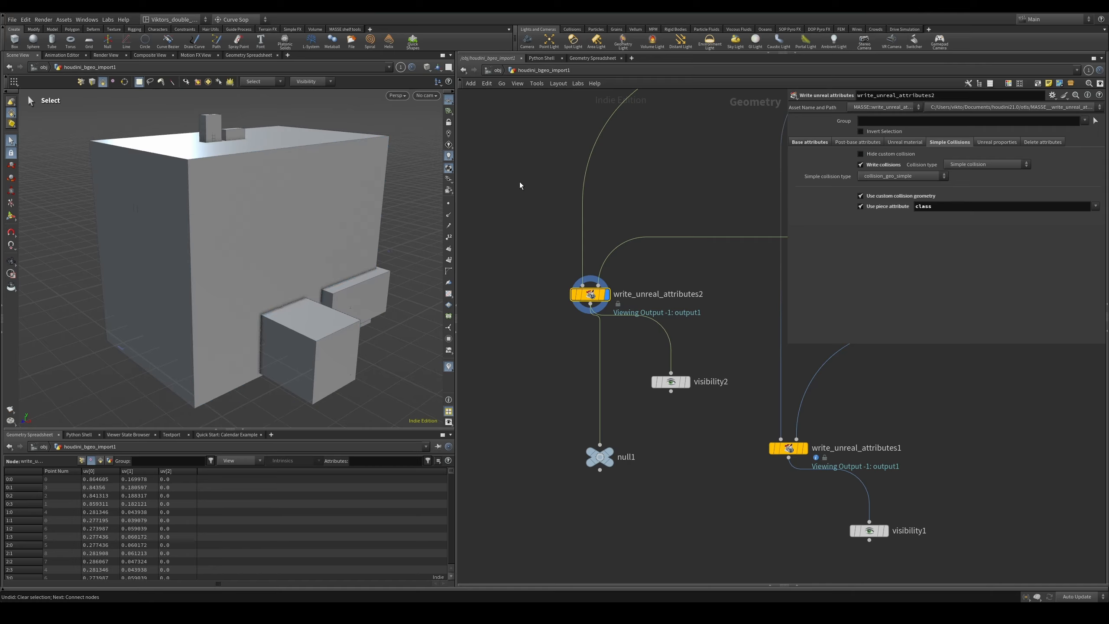
pyautogui.keyDown('alt'); pyautogui.moveTo(307, 240); pyautogui.dragTo(307, 262); pyautogui.keyUp('alt')
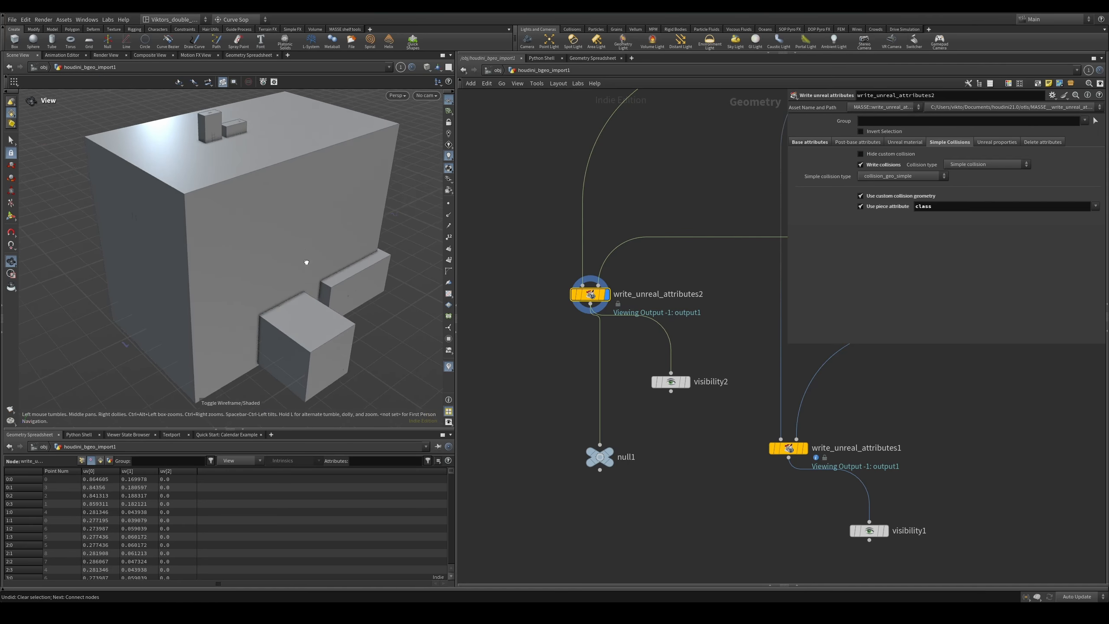
pyautogui.click(608, 457)
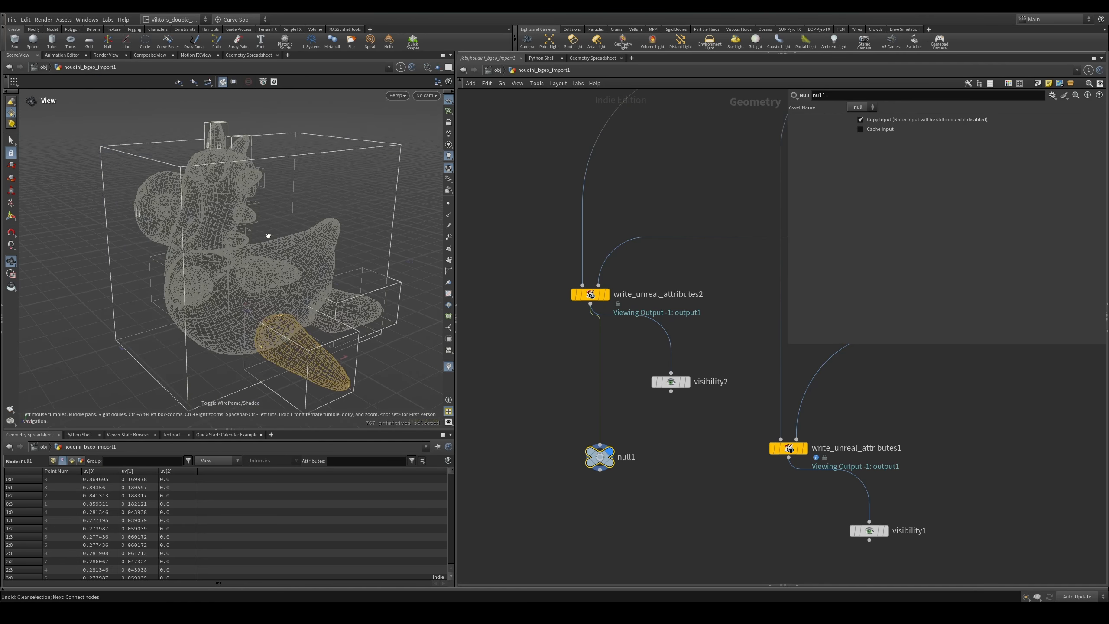
pyautogui.keyDown('alt'); pyautogui.moveTo(292, 250); pyautogui.dragTo(287, 235); pyautogui.keyUp('alt')
pyautogui.hotkey('shift', 'w')
# - Select write_unreal_attributes2 to show its Simple Collisions settings and examine the toy's collision boxes from above
pyautogui.moveTo(535, 271); pyautogui.dragTo(621, 336)
pyautogui.moveTo(635, 282); pyautogui.dragTo(600, 317, button='middle')
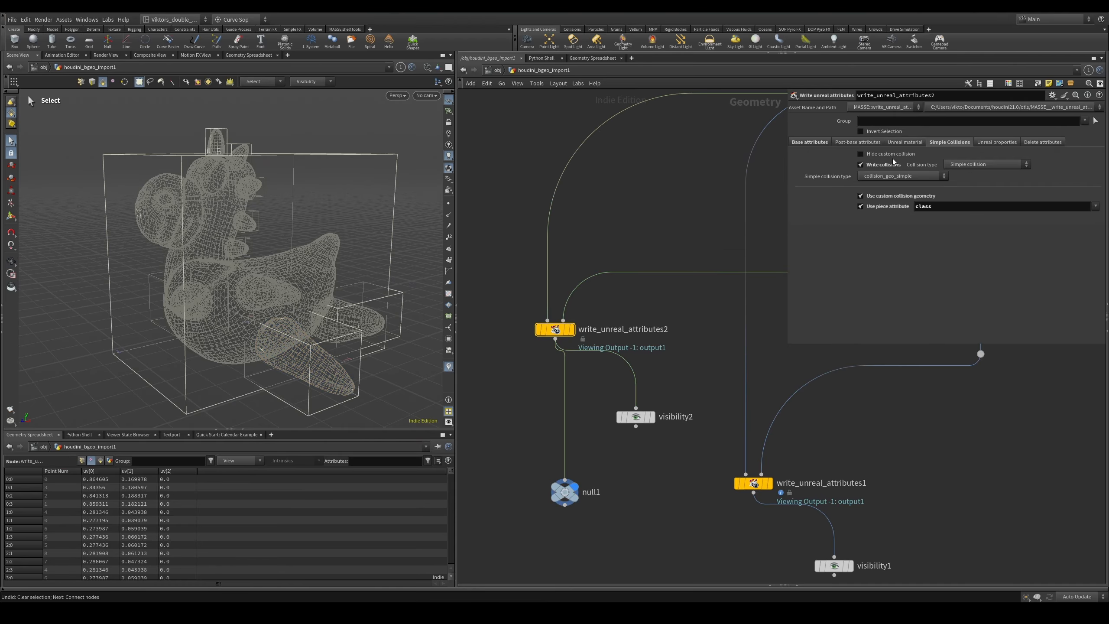
pyautogui.keyDown('alt'); pyautogui.moveTo(280, 200); pyautogui.dragTo(285, 221); pyautogui.keyUp('alt')
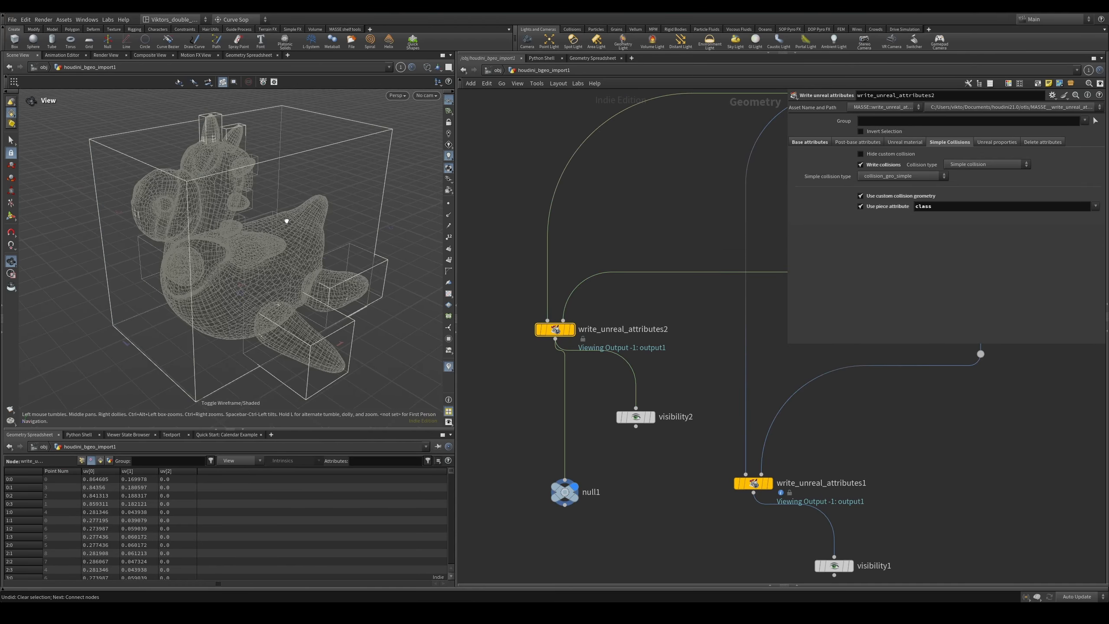
pyautogui.hotkey('shift', 'w')
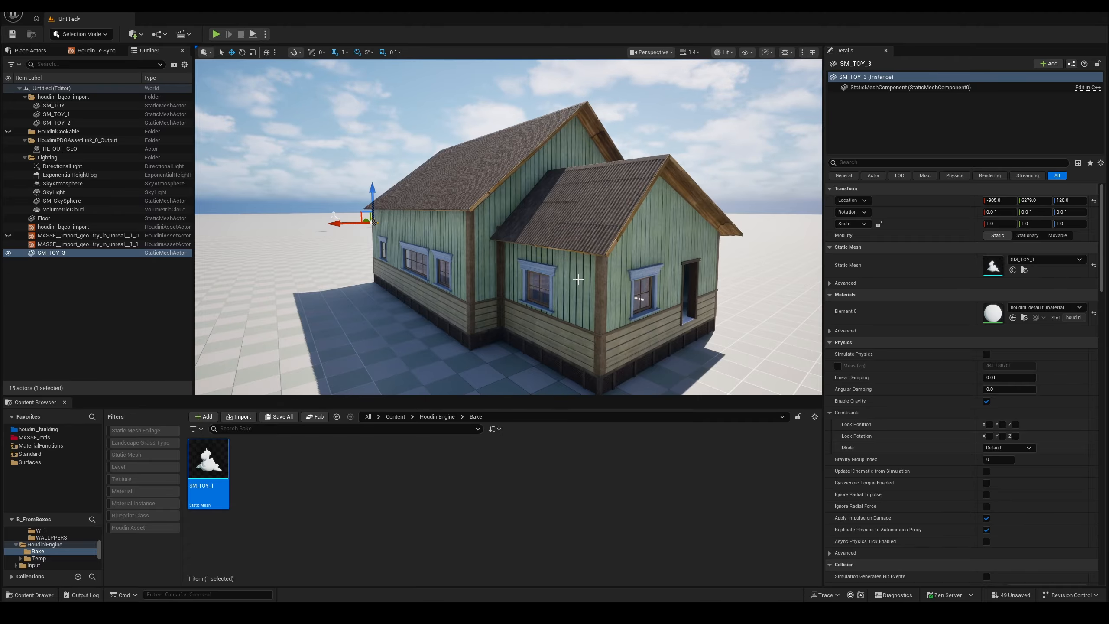
# - Switch to the Unreal Editor and fly around the green house to examine its walls, windows and dormer
pyautogui.moveTo(578, 279)
pyautogui.mouseDown(button='right')
pyautogui.moveTo(567, 256)
pyautogui.moveTo(568, 297)
pyautogui.moveTo(552, 258)
pyautogui.moveTo(539, 297)
pyautogui.moveTo(517, 258)
pyautogui.moveTo(511, 288)
pyautogui.moveTo(581, 279)
pyautogui.mouseUp(button='right')
pyautogui.press('w')
pyautogui.press('d')
pyautogui.press('s')
pyautogui.press('w')
pyautogui.press('d')
pyautogui.press('s')
pyautogui.press('w')
pyautogui.press('s')
pyautogui.press('w')
pyautogui.press('s')
pyautogui.press('d')
pyautogui.moveTo(522, 345); pyautogui.dragTo(320, 355, button='right')
pyautogui.press('w')
pyautogui.press('d')
pyautogui.press('s')
pyautogui.press('a')
pyautogui.press('w')
pyautogui.press('s')
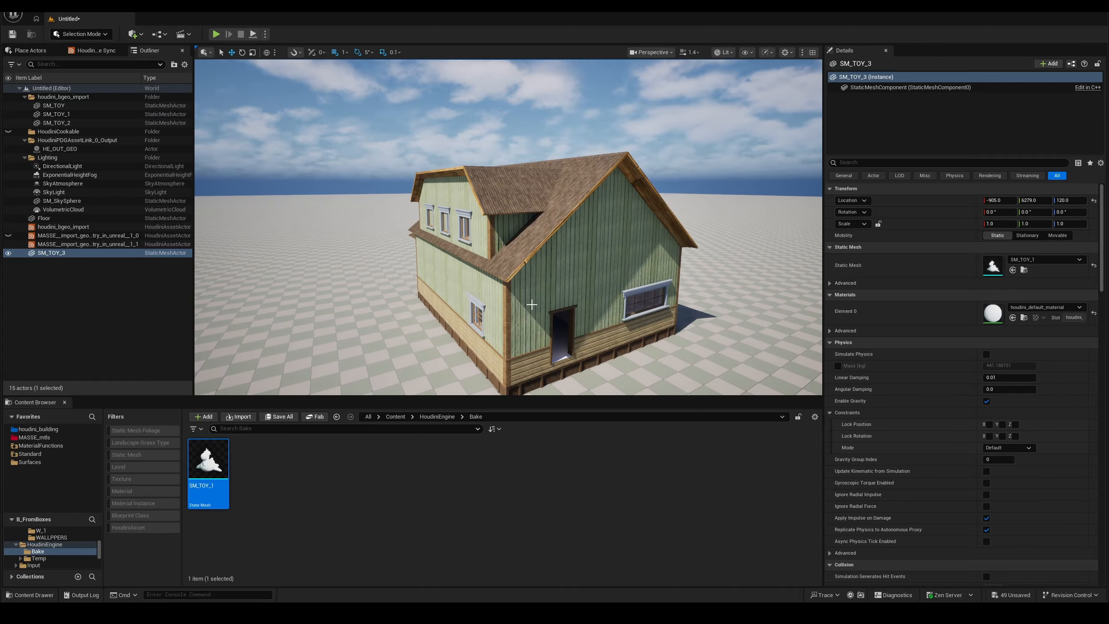
pyautogui.press('d')
# - Examine the house's corrugated roof tiles up close, including where the side roof meets the main wall
pyautogui.moveTo(532, 305)
pyautogui.mouseDown(button='right')
pyautogui.moveTo(437, 319)
pyautogui.moveTo(384, 302)
pyautogui.moveTo(349, 315)
pyautogui.moveTo(528, 319)
pyautogui.mouseUp(button='right')
pyautogui.press('w')
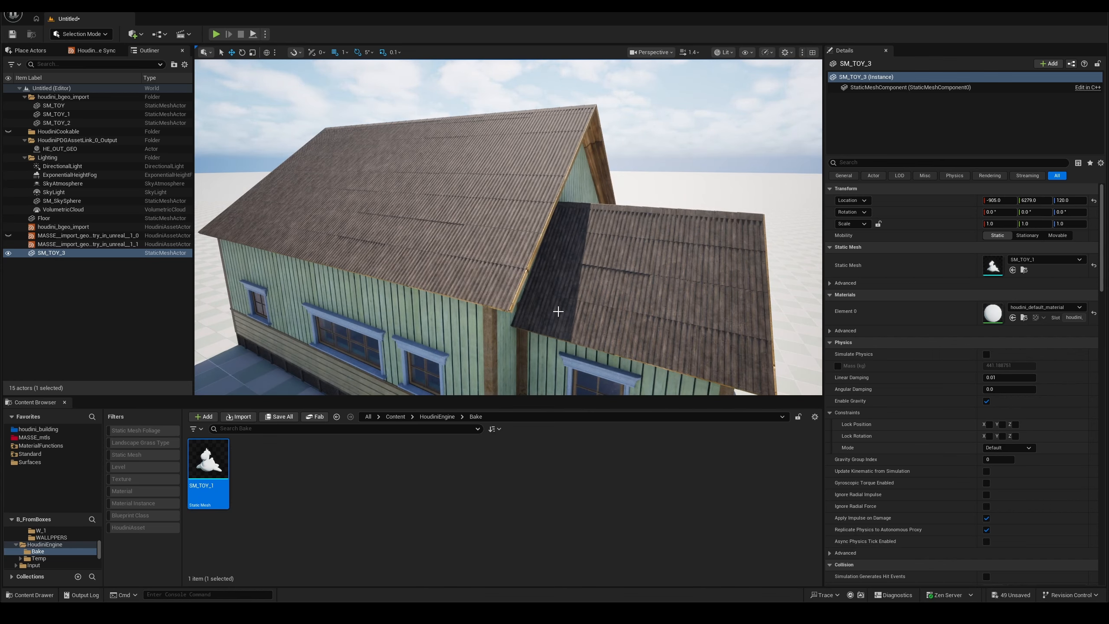
pyautogui.press('d')
pyautogui.moveTo(559, 336); pyautogui.dragTo(432, 305, button='right')
pyautogui.press('w')
pyautogui.press('s')
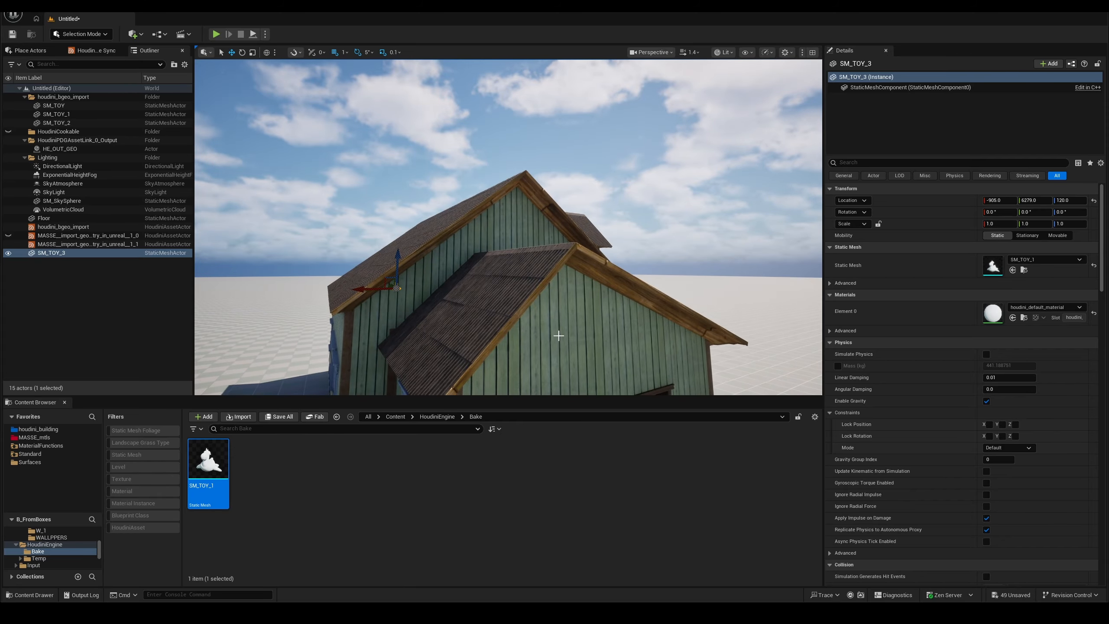
pyautogui.press('w')
pyautogui.moveTo(559, 335)
pyautogui.mouseDown(button='right')
pyautogui.moveTo(567, 334)
pyautogui.moveTo(559, 376)
pyautogui.moveTo(568, 340)
pyautogui.mouseUp(button='right')
pyautogui.press('s')
pyautogui.press('w')
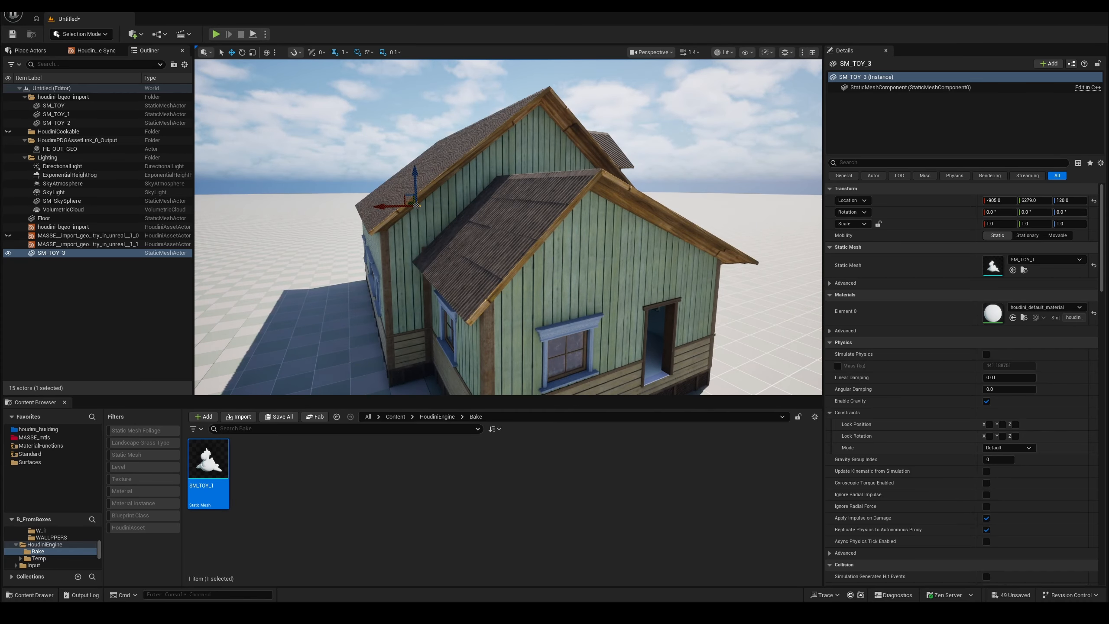